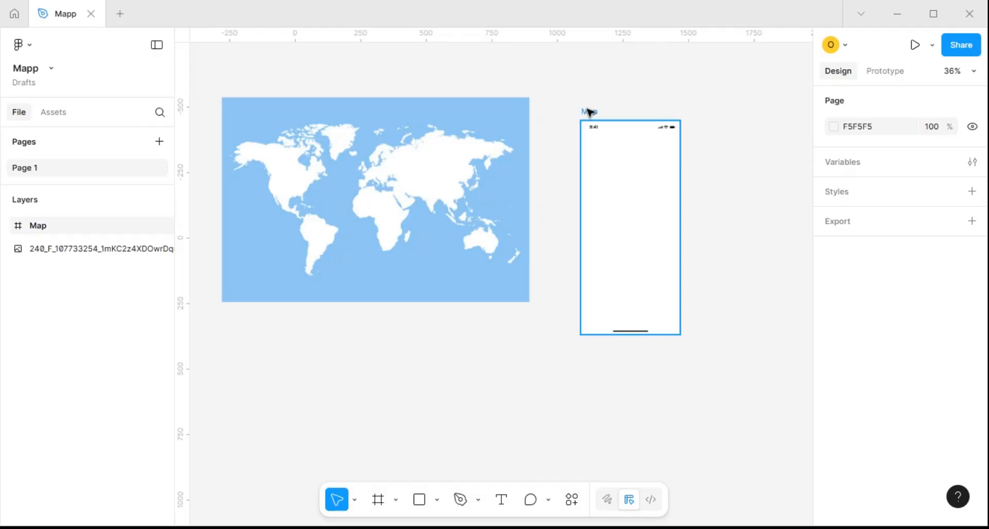
# Move the Map phone frame slightly closer to the world map image, to about X 1042, Y -511
pyautogui.moveTo(586, 100); pyautogui.dragTo(576, 94)
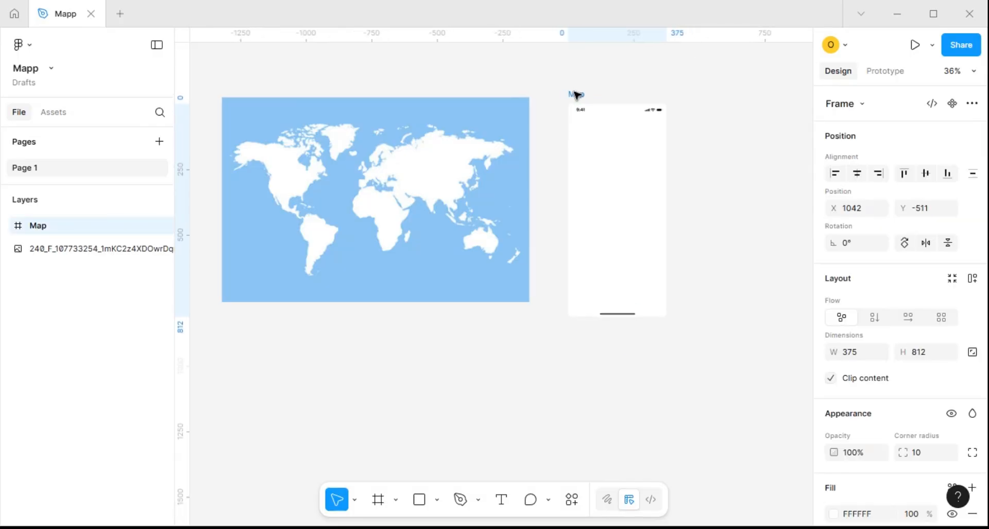
pyautogui.scroll(3, 585, 164)
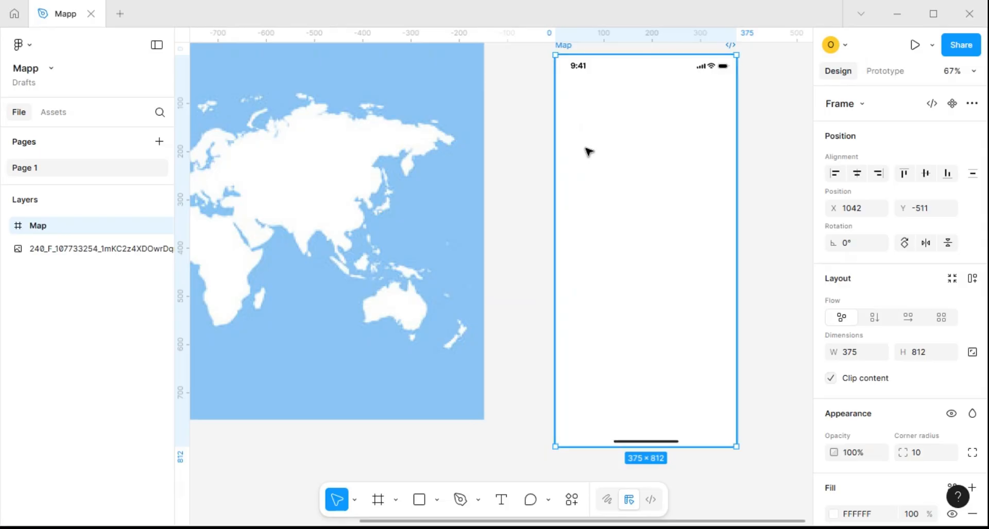
pyautogui.scroll(-3, 585, 152)
pyautogui.press('Escape')
# Draw a circle about 48 × 48 inside the Map frame, near its left edge
pyautogui.press('o')
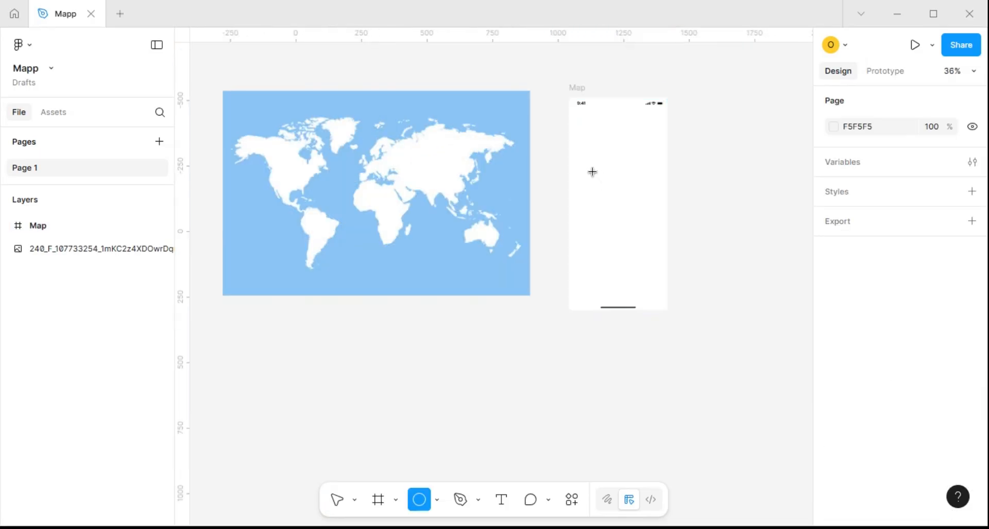
pyautogui.scroll(5, 590, 168)
pyautogui.moveTo(578, 183); pyautogui.dragTo(454, 252)
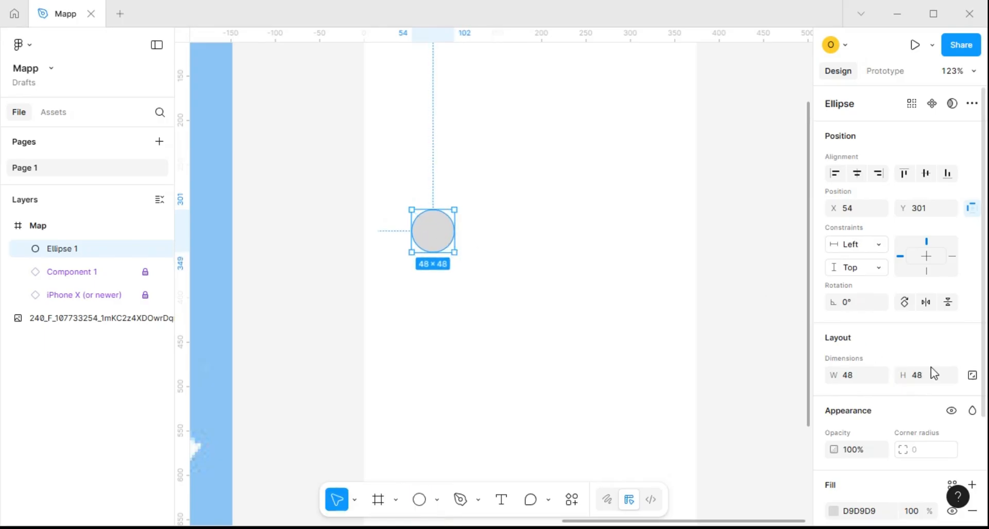
# Resize the circle to 50 × 50 with locked proportions and wrap it in its own frame
pyautogui.click(968, 377)
pyautogui.click(854, 376)
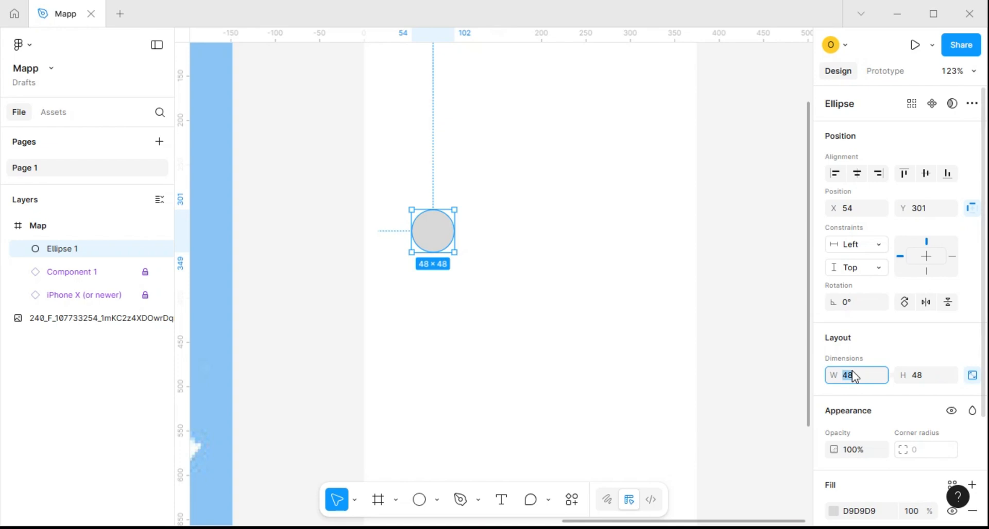
pyautogui.write('50')
pyautogui.press('Return')
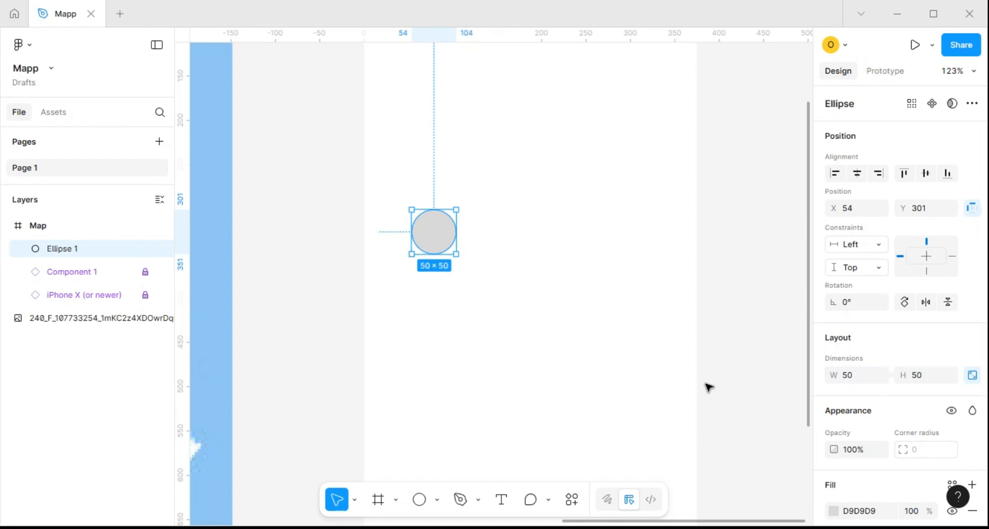
pyautogui.rightClick(442, 240)
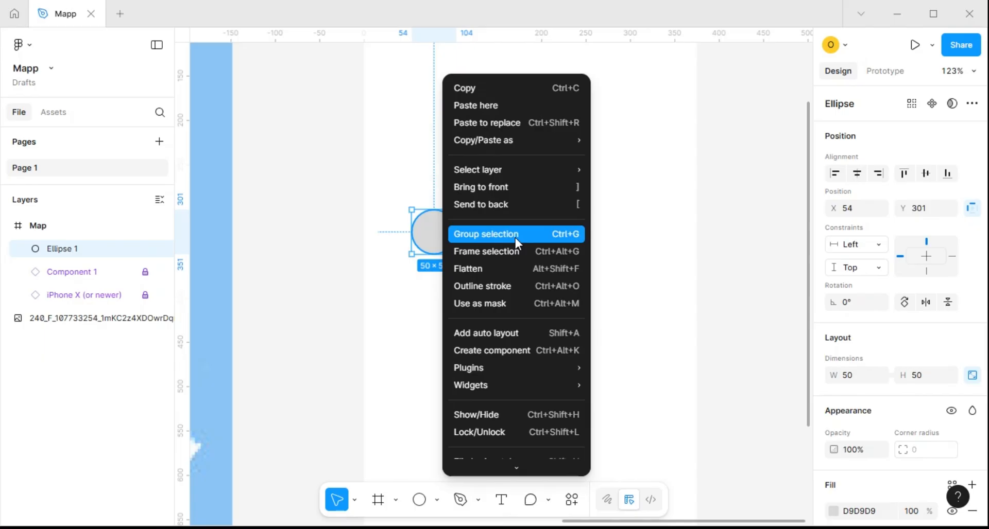
pyautogui.click(514, 252)
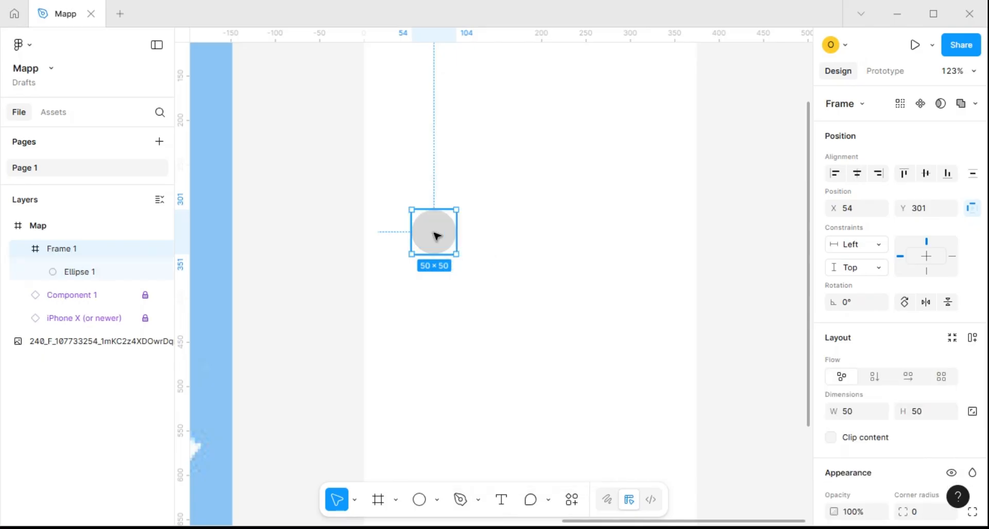
# Change the fill of the circle inside the new frame to green 1EC31E
pyautogui.scroll(5, 437, 236)
pyautogui.scroll(-3, 443, 232)
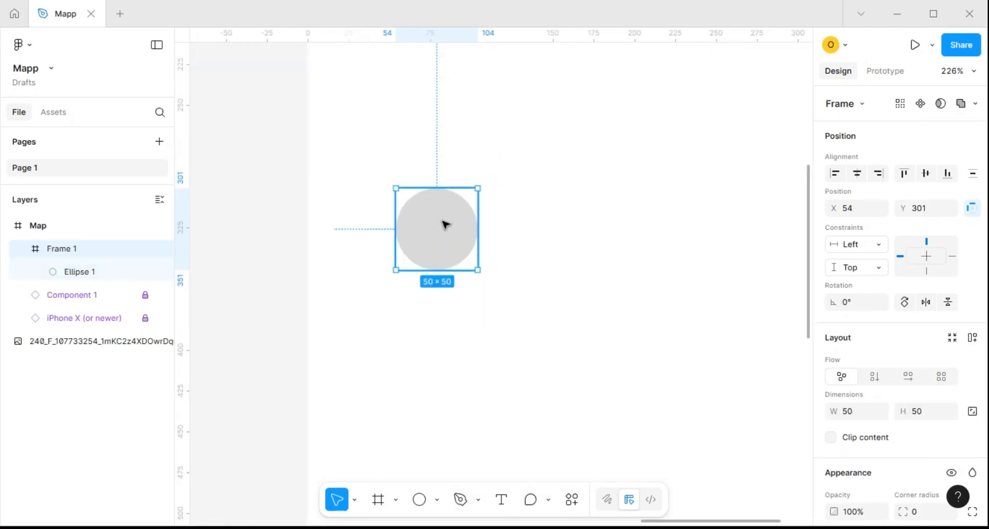
pyautogui.click(444, 225)
pyautogui.scroll(-3, 874, 333)
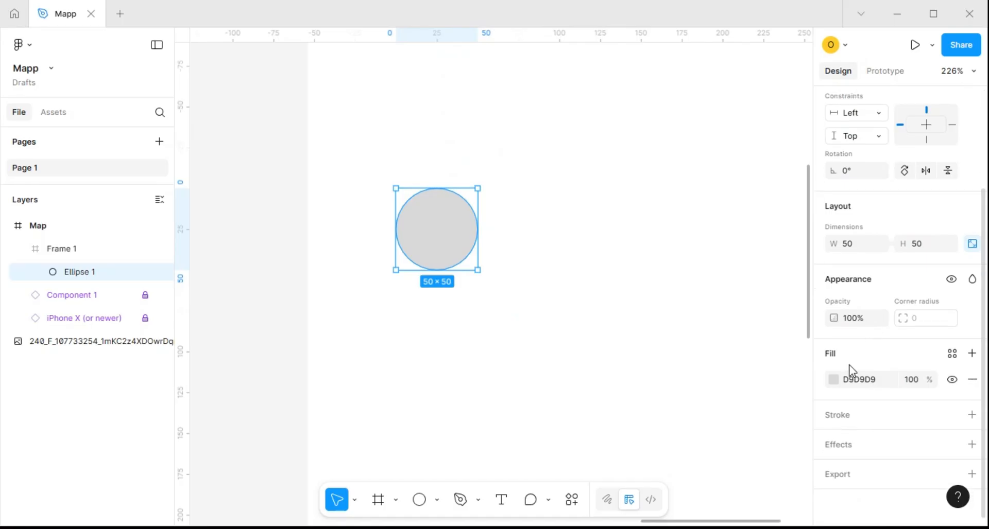
pyautogui.click(833, 380)
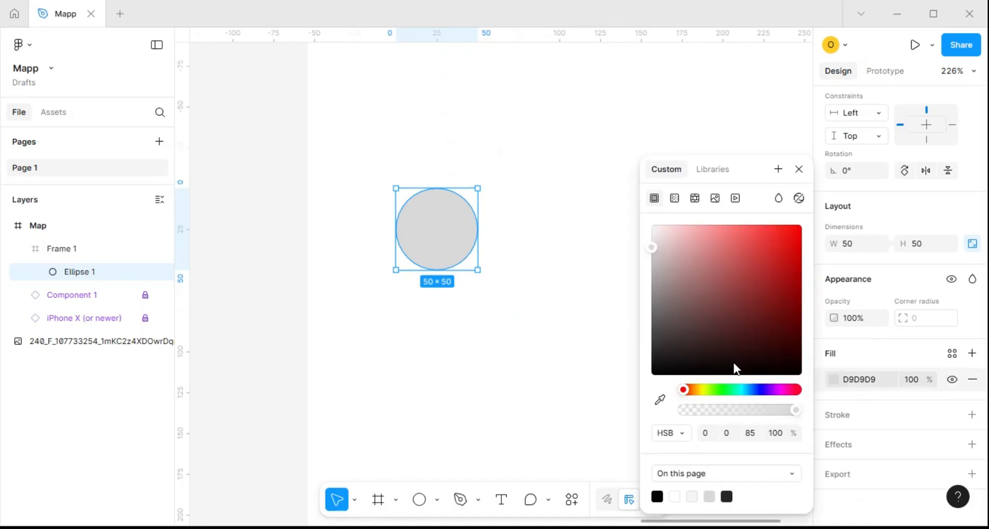
pyautogui.click(721, 390)
pyautogui.click(778, 260)
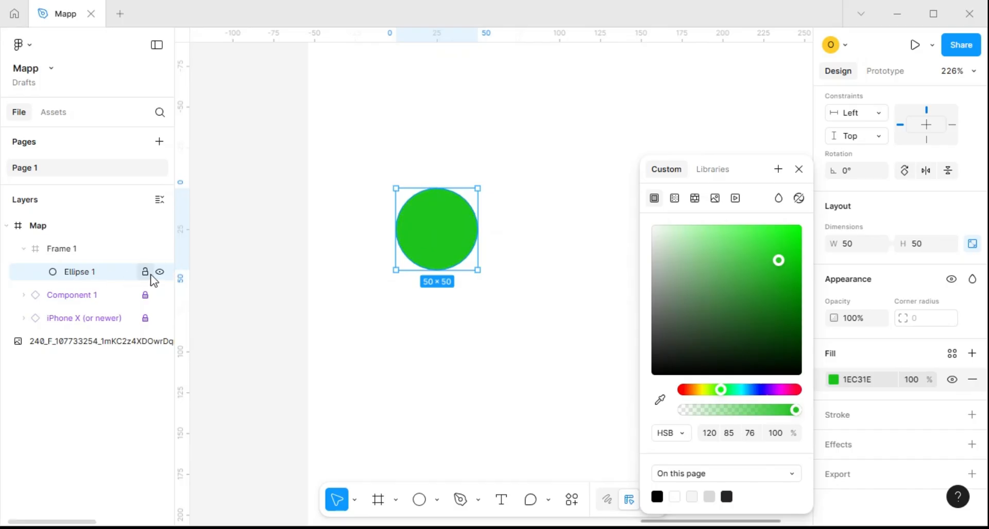
# Duplicate the green circle and scale the copy down about its centre to about 28 × 28
pyautogui.hotkey('ctrl', 'd')
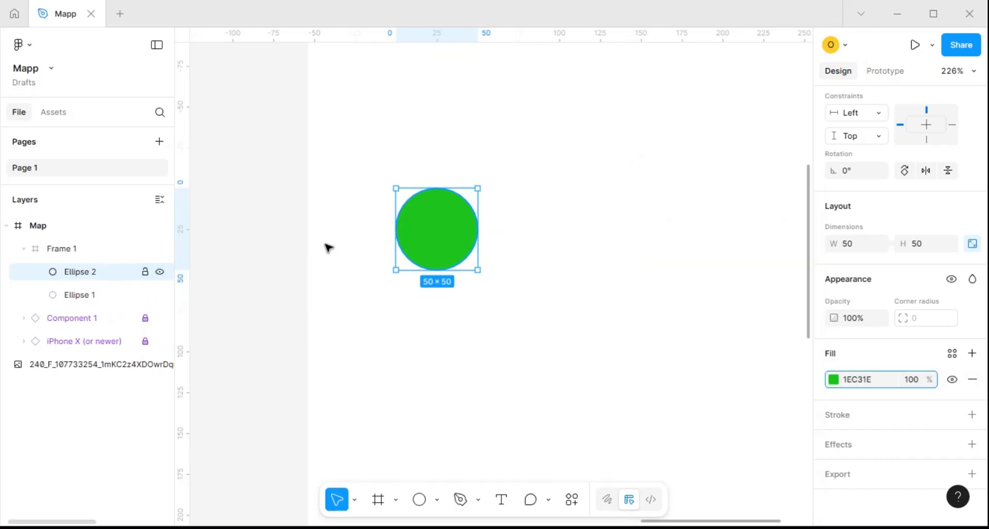
pyautogui.press('k')
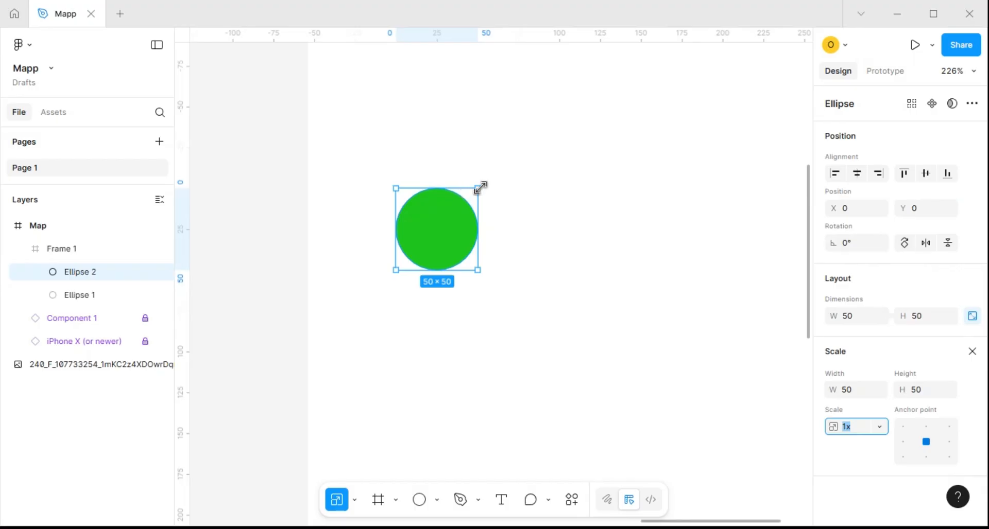
pyautogui.moveTo(480, 187); pyautogui.dragTo(458, 211)
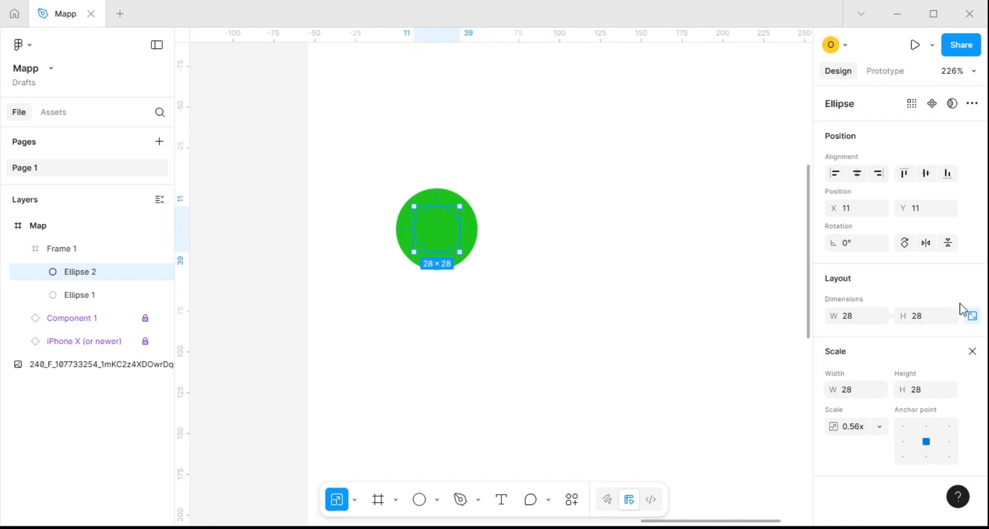
pyautogui.click(972, 351)
# Add a stroke to the smaller circle and set its colour to white FFFFFF
pyautogui.scroll(-3, 884, 357)
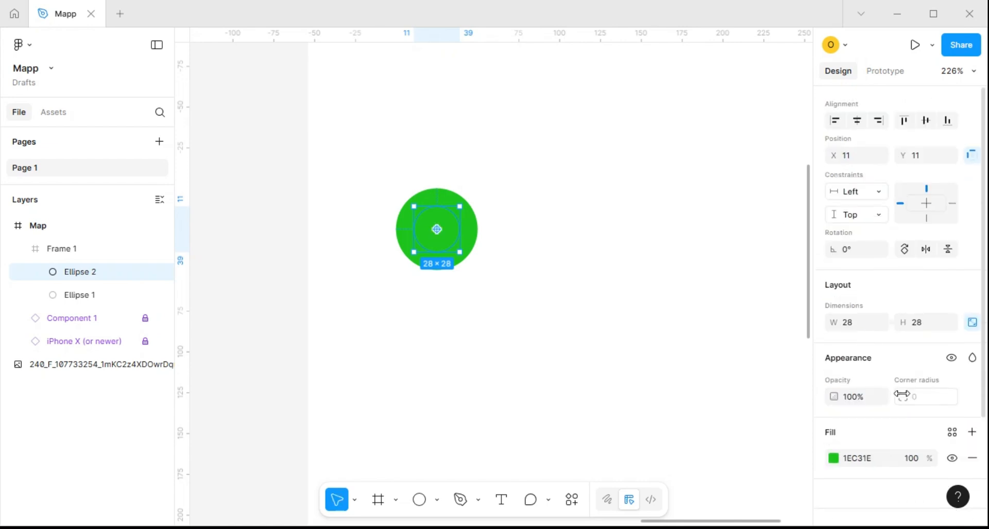
pyautogui.click(972, 415)
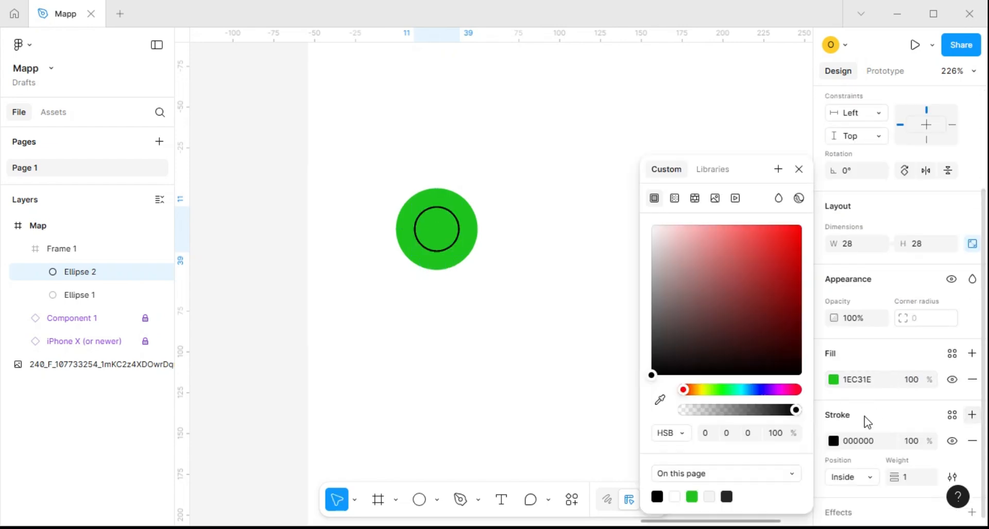
pyautogui.click(857, 441)
pyautogui.write('ffffff')
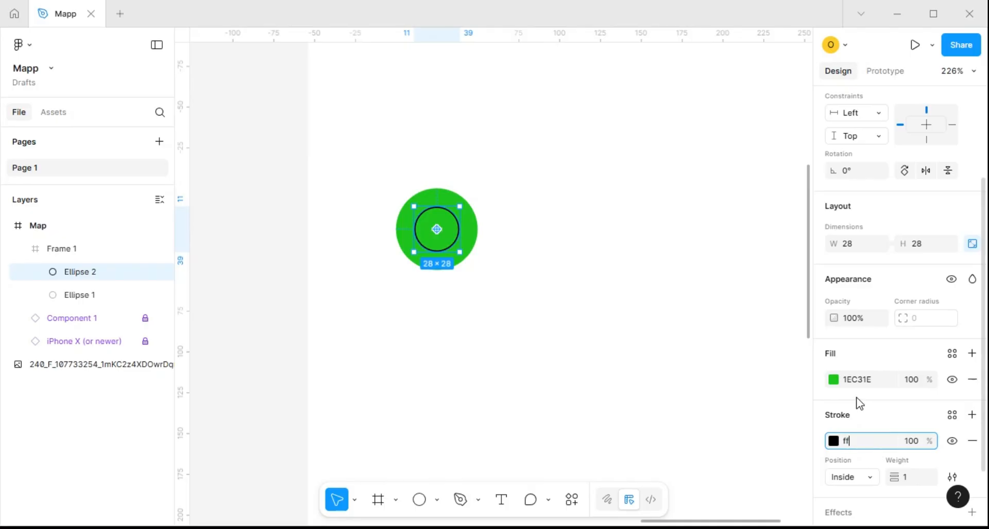
pyautogui.press('Return')
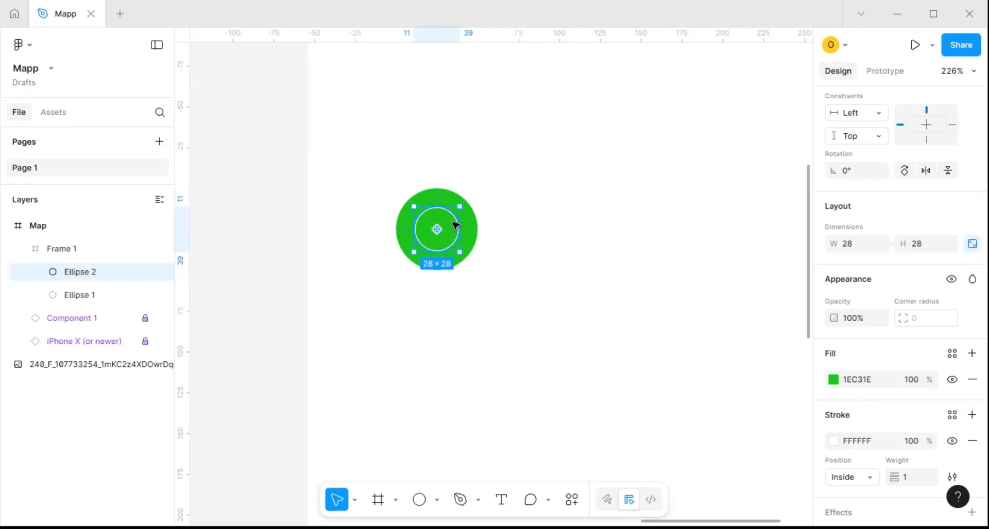
# Lower the fill opacity of the larger outer circle to 34%
pyautogui.scroll(3, 453, 207)
pyautogui.click(486, 247)
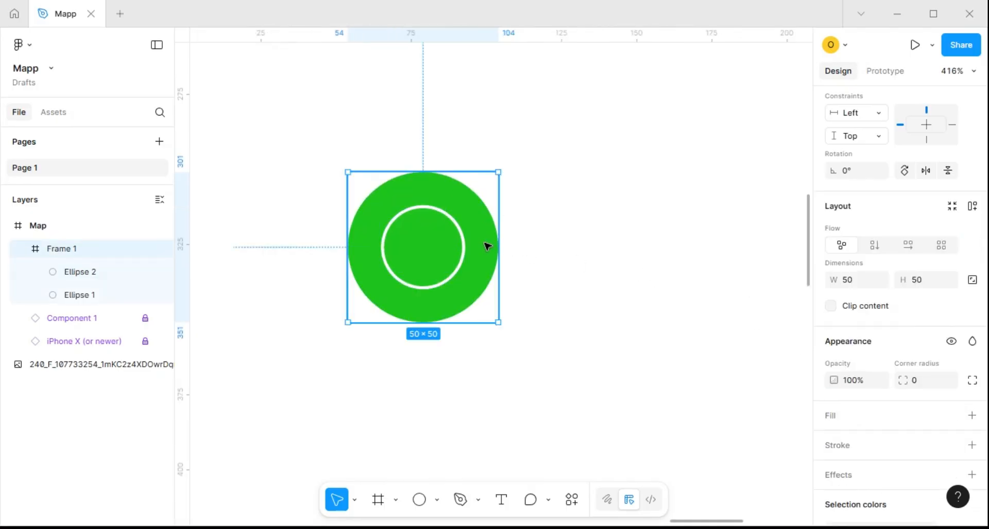
pyautogui.click(486, 248)
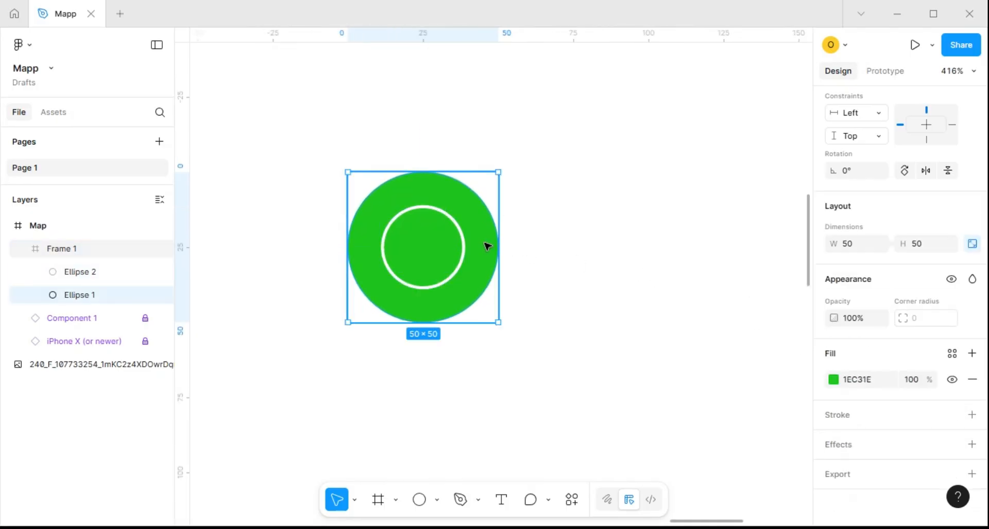
pyautogui.click(906, 379)
pyautogui.write('80')
pyautogui.press('Return')
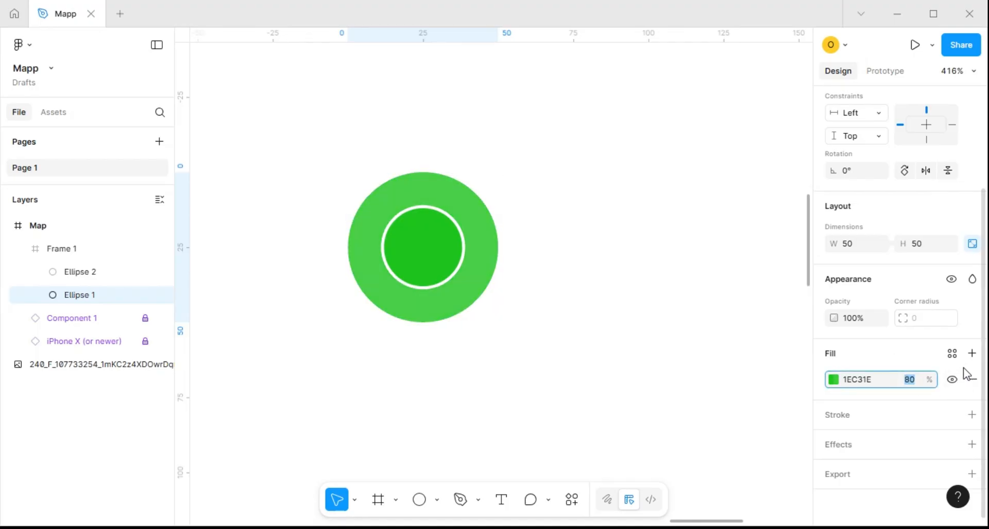
pyautogui.hotkey('shift', 'Down')
pyautogui.hotkey('shift', 'Down')
pyautogui.hotkey('shift', 'Down')
pyautogui.hotkey('shift', 'Down')
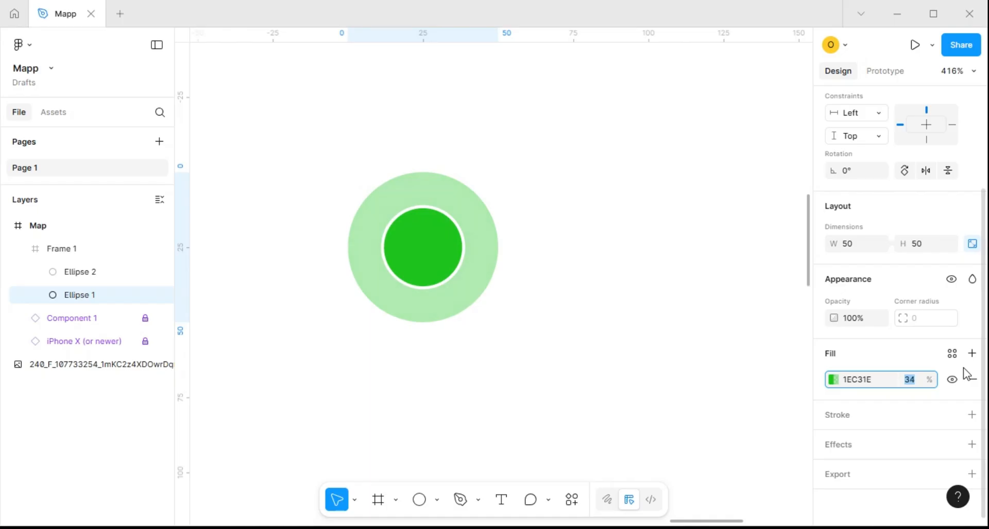
# Scale the inner circle down about its centre to about 24 × 24
pyautogui.click(425, 227)
pyautogui.press('k')
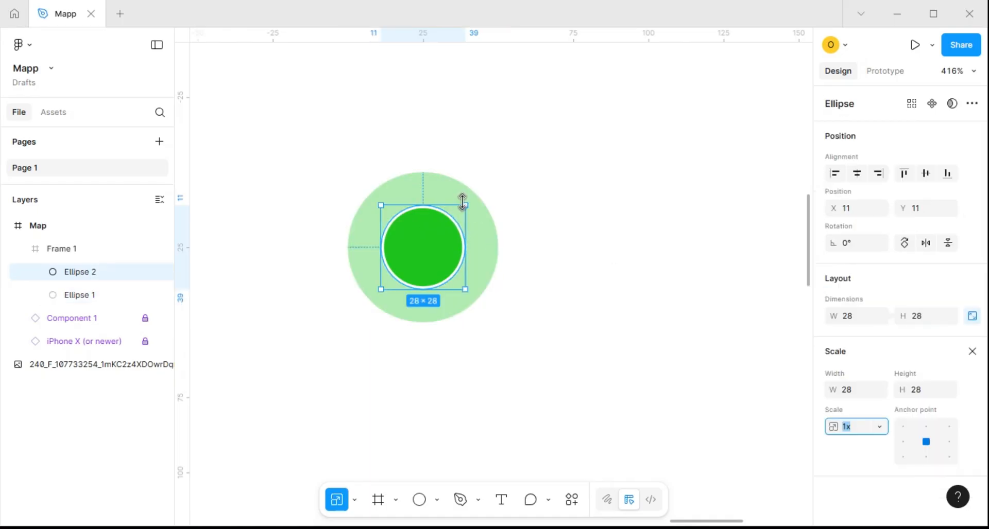
pyautogui.moveTo(462, 202); pyautogui.dragTo(464, 211)
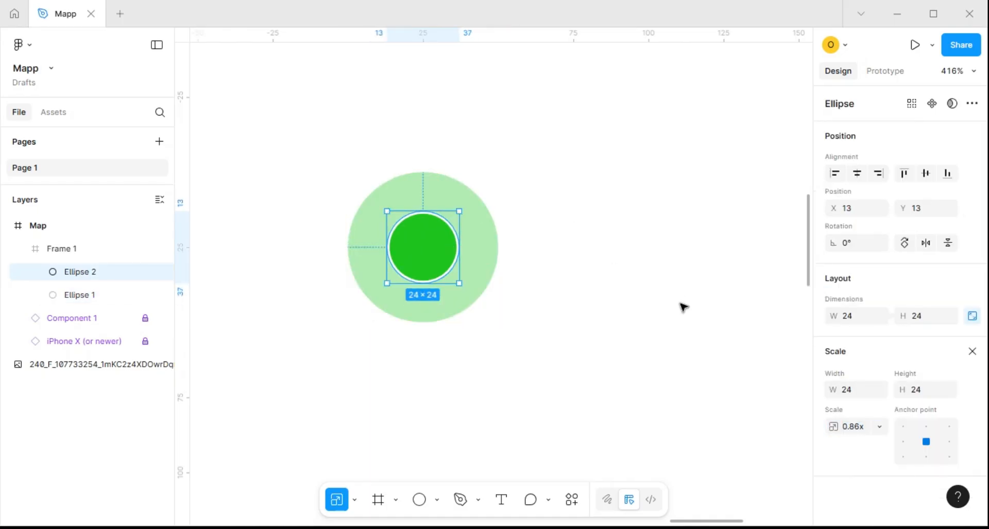
pyautogui.click(977, 354)
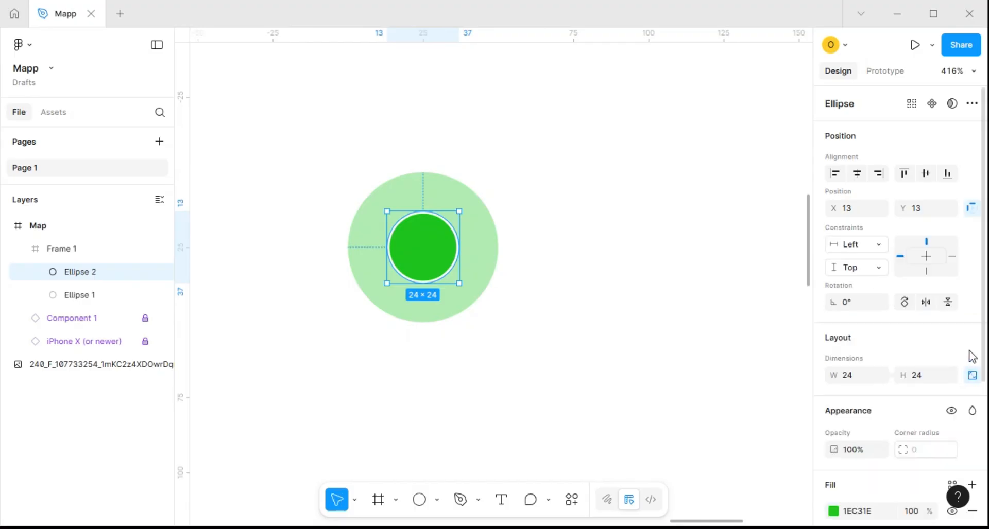
# Change the weight of the inner circle's white stroke
pyautogui.scroll(-4, 880, 412)
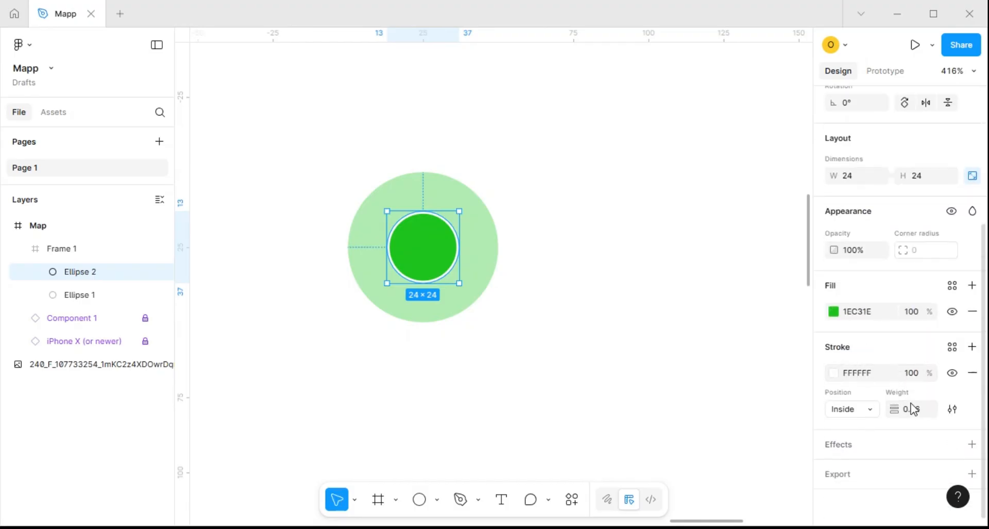
pyautogui.click(921, 416)
pyautogui.press('Return')
pyautogui.click(663, 293)
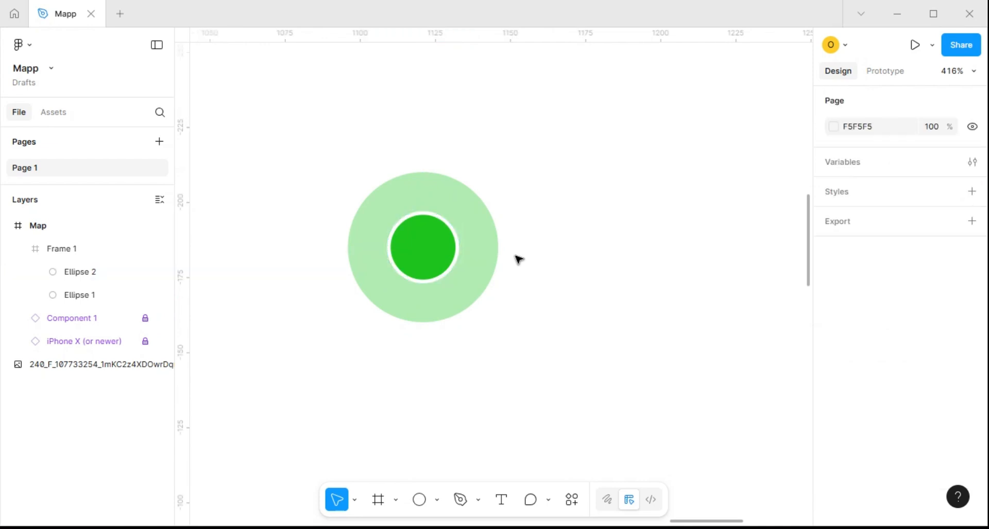
# Rename the frame holding both circles to ripple and place a copy to its right at about X 123, Y 301
pyautogui.click(467, 259)
pyautogui.scroll(-3, 468, 259)
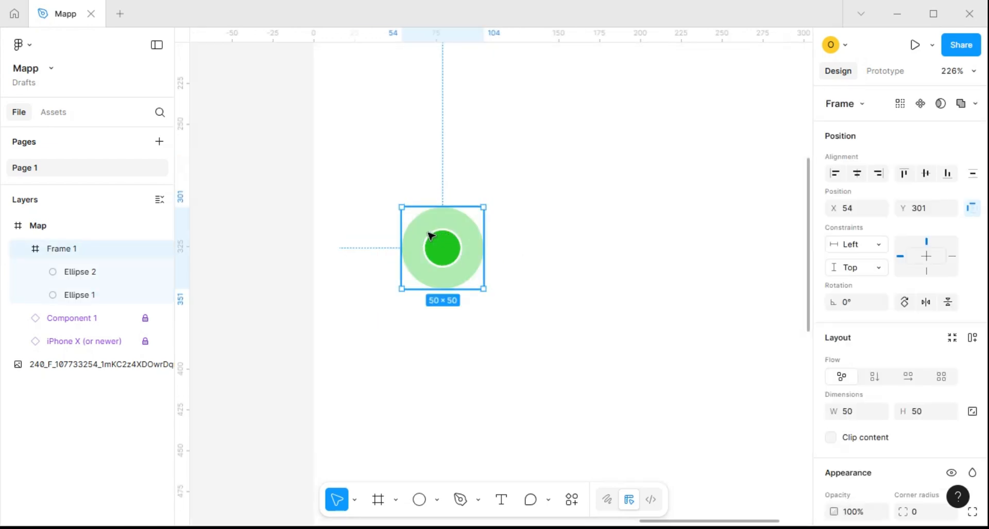
pyautogui.doubleClick(78, 248)
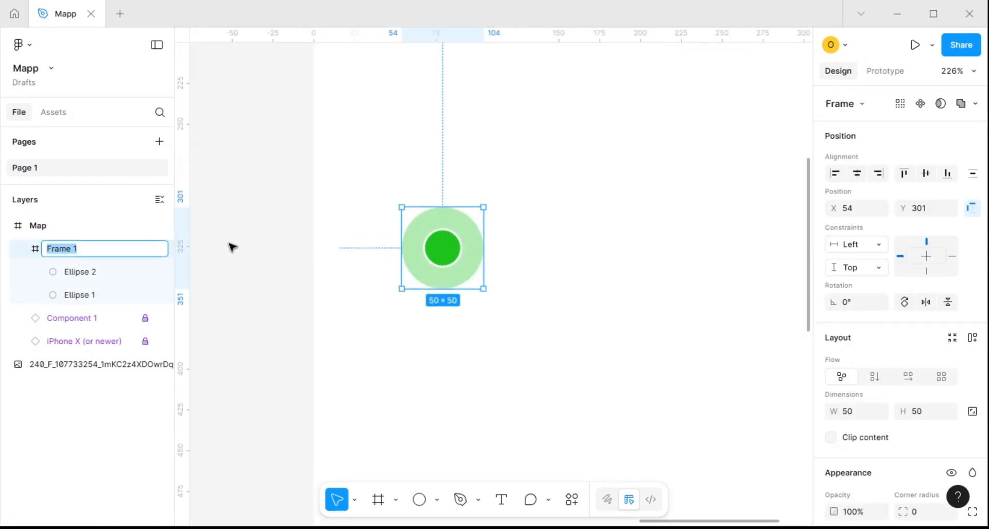
pyautogui.write('ripple')
pyautogui.press('Return')
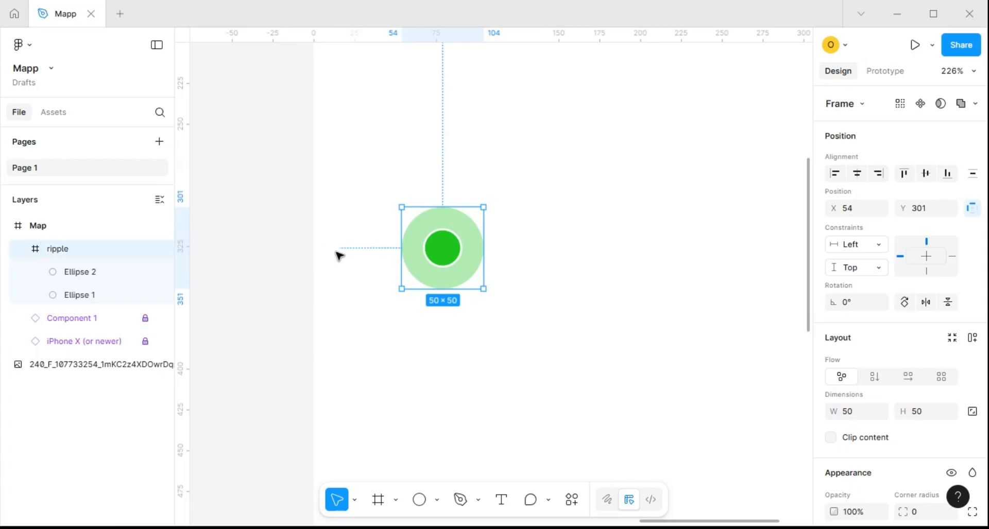
pyautogui.click(533, 258)
pyautogui.moveTo(444, 249); pyautogui.dragTo(577, 248)
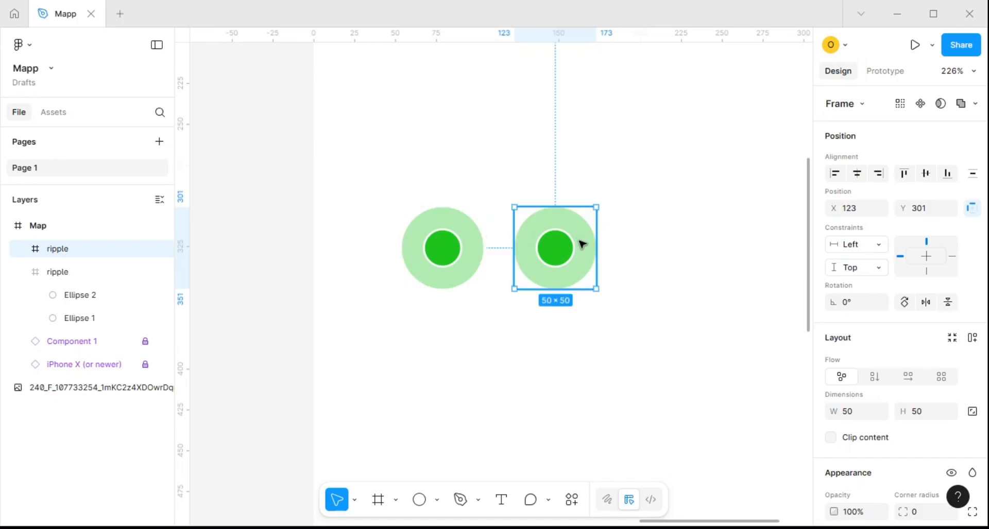
# Scale the outer circle in the original ripple frame down about its centre to about 16 × 16
pyautogui.click(482, 248)
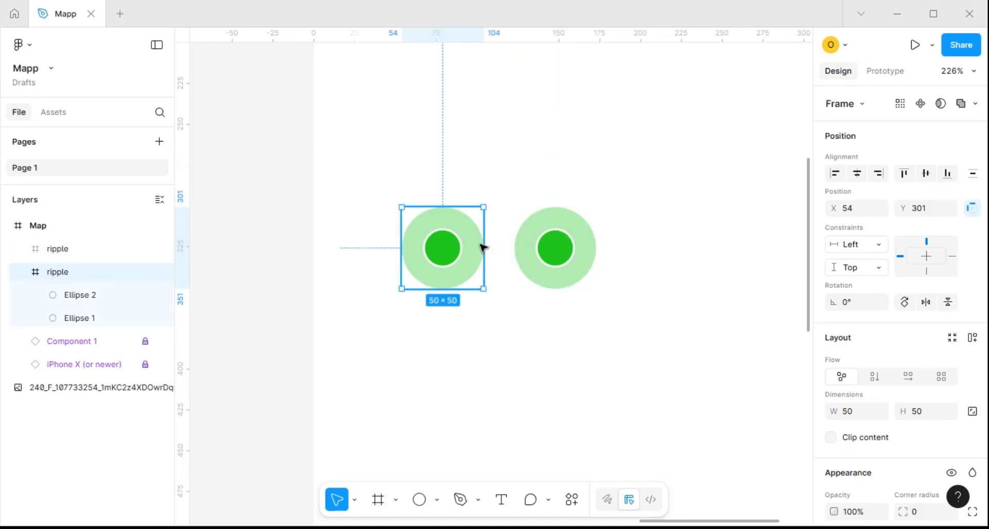
pyautogui.click(479, 245)
pyautogui.press('k')
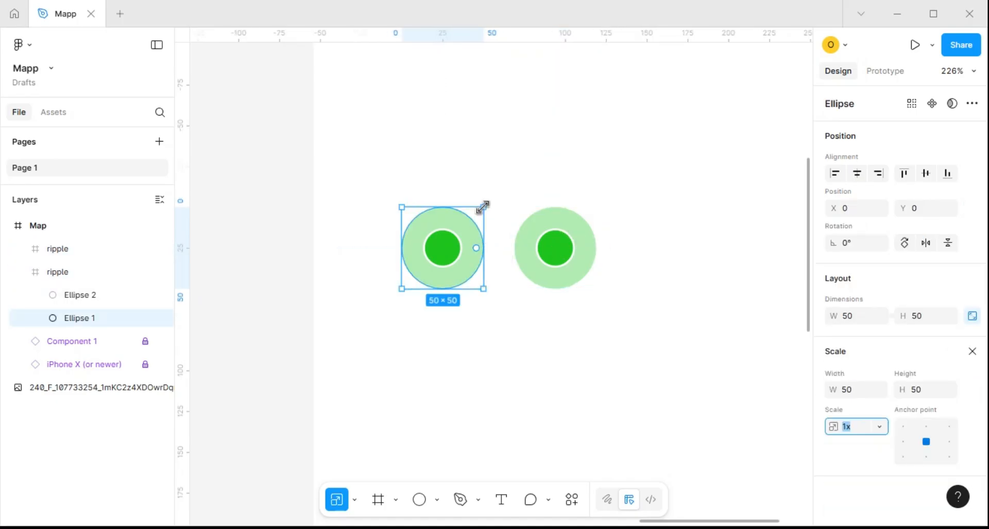
pyautogui.moveTo(483, 207); pyautogui.dragTo(455, 233)
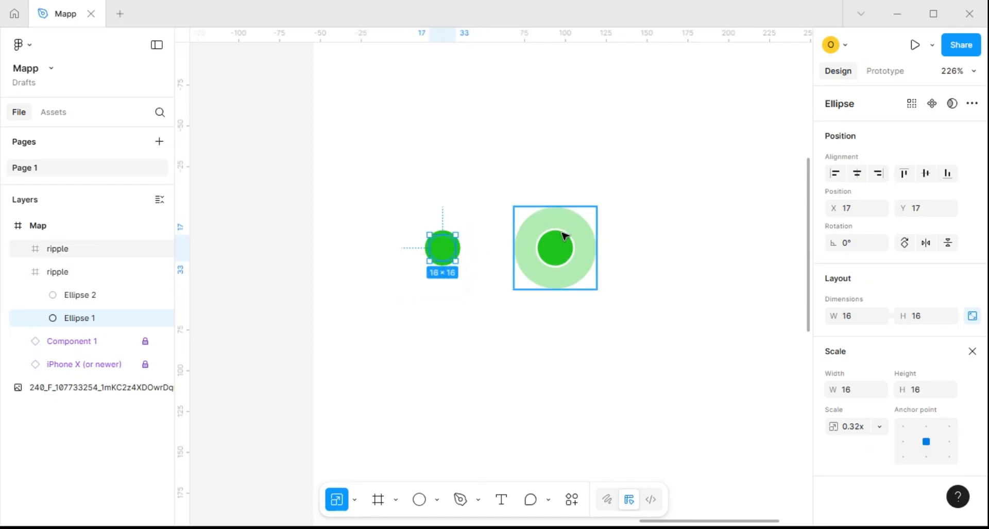
# Place a copy of the second ripple frame to its right inside the Map frame
pyautogui.click(551, 243)
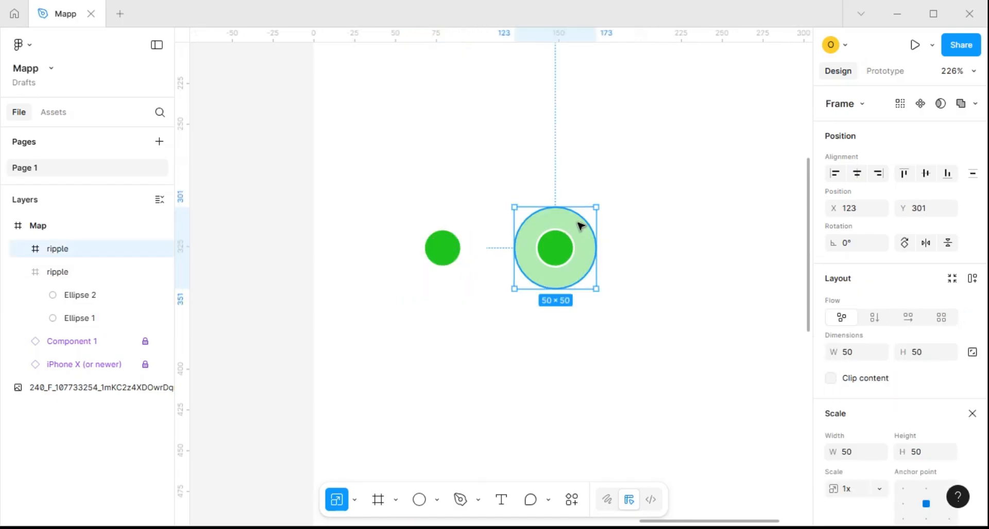
pyautogui.scroll(-2, 576, 224)
pyautogui.moveTo(587, 223); pyautogui.dragTo(626, 223)
# Hide the fill of the outer circle in the third ripple frame
pyautogui.doubleClick(645, 227)
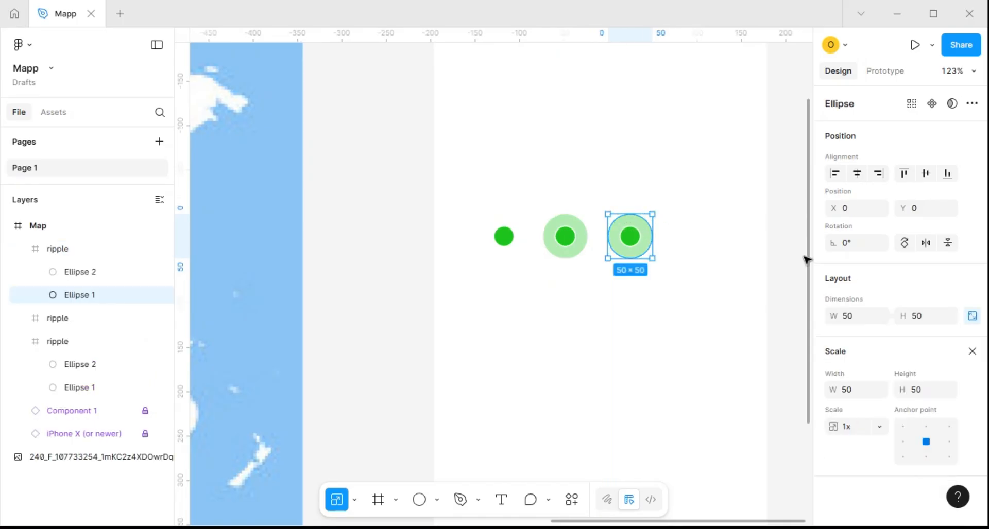
pyautogui.click(971, 351)
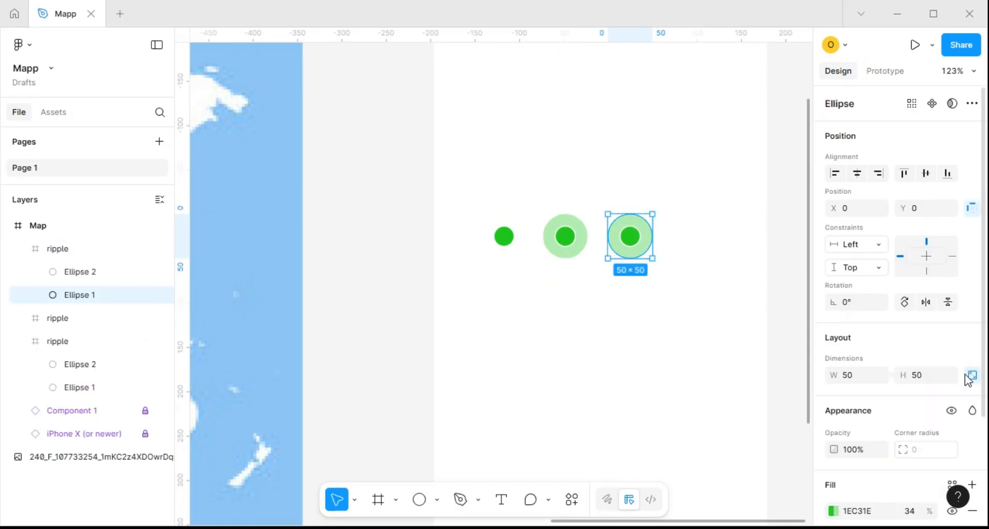
pyautogui.scroll(-3, 936, 391)
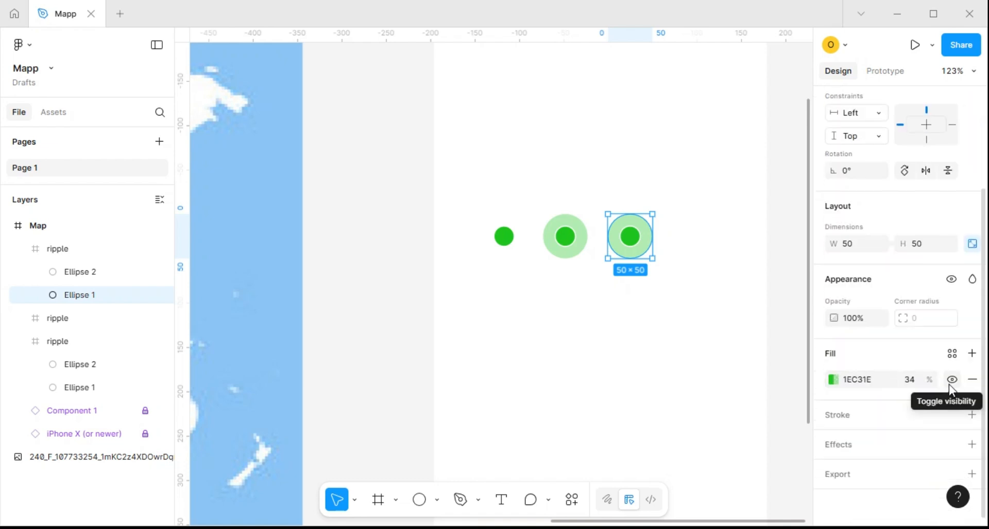
pyautogui.click(951, 381)
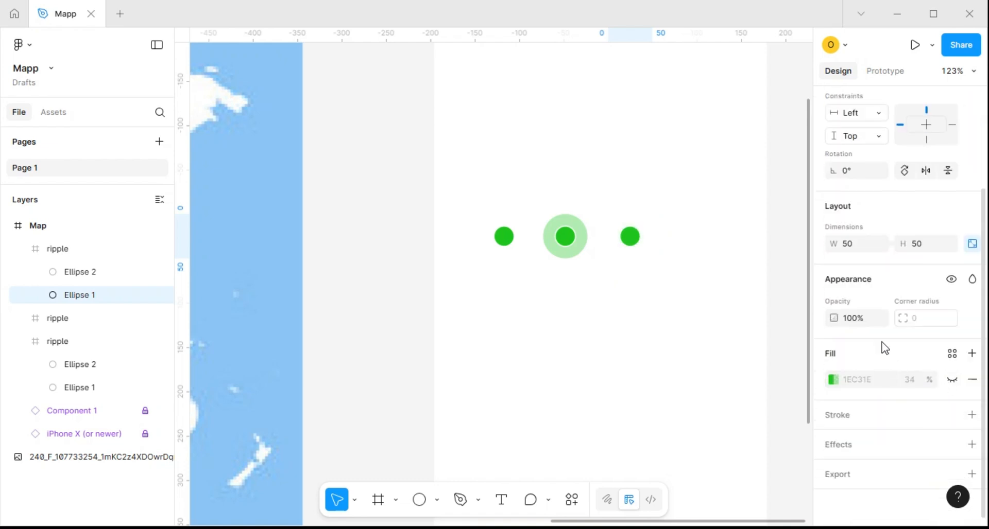
pyautogui.click(582, 271)
# Combine the three ripple frames into a component set
pyautogui.moveTo(455, 190); pyautogui.dragTo(673, 260)
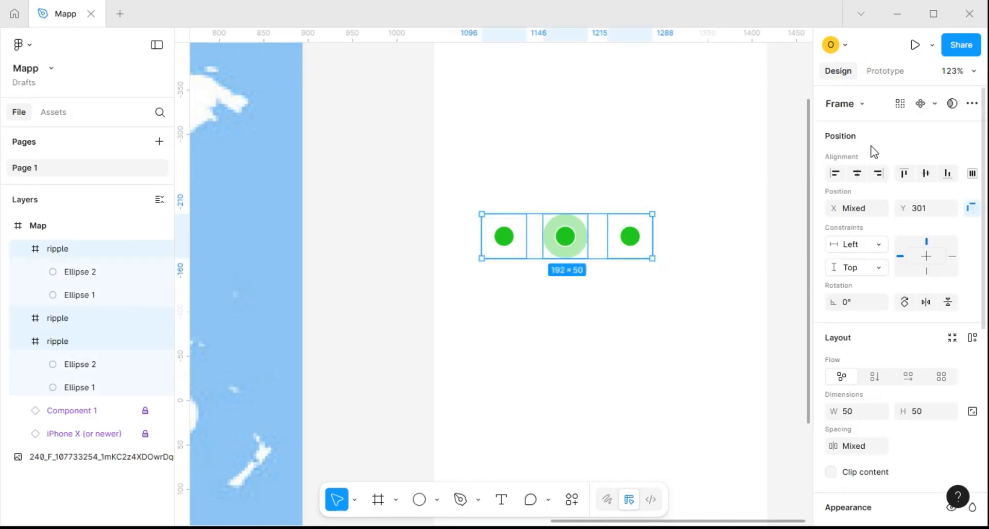
pyautogui.click(934, 104)
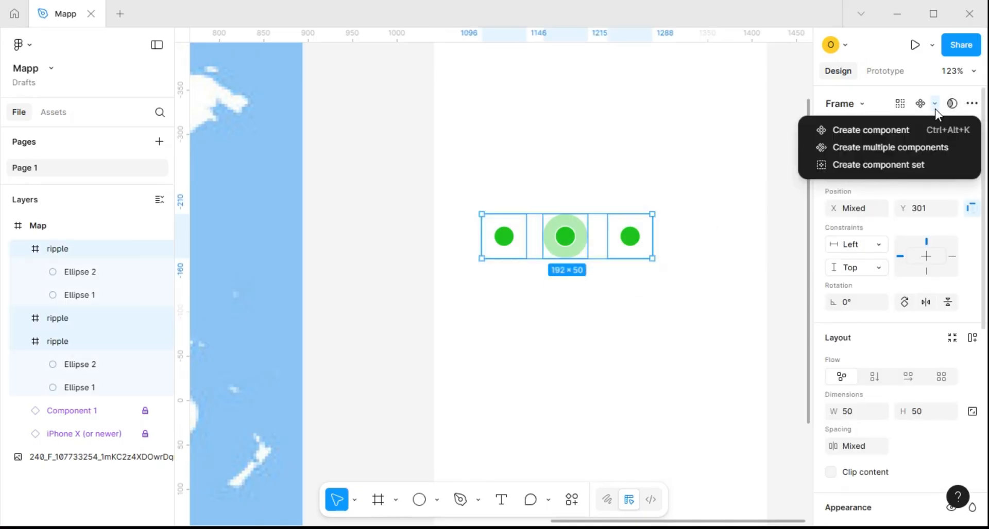
pyautogui.click(889, 164)
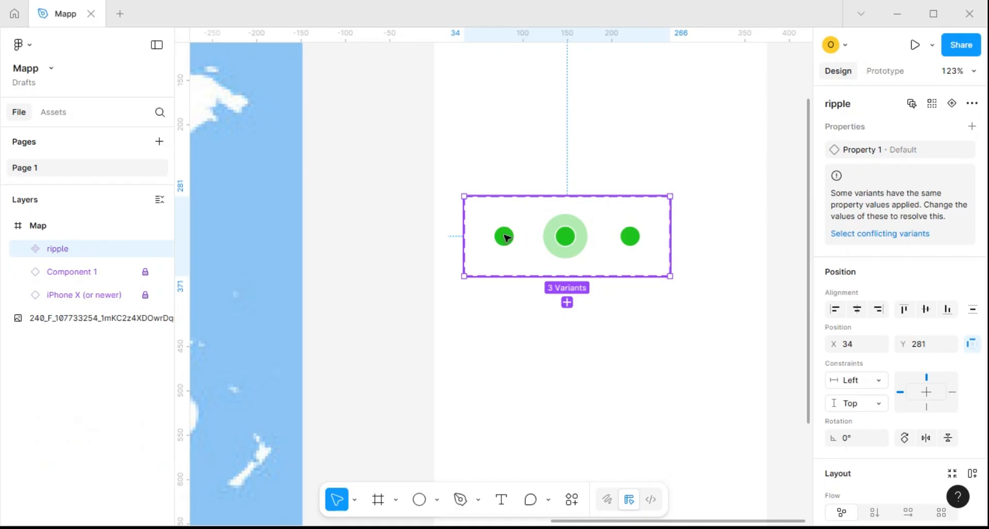
# Link the first ripple variant to the second with an After delay trigger of 1 ms
pyautogui.click(884, 72)
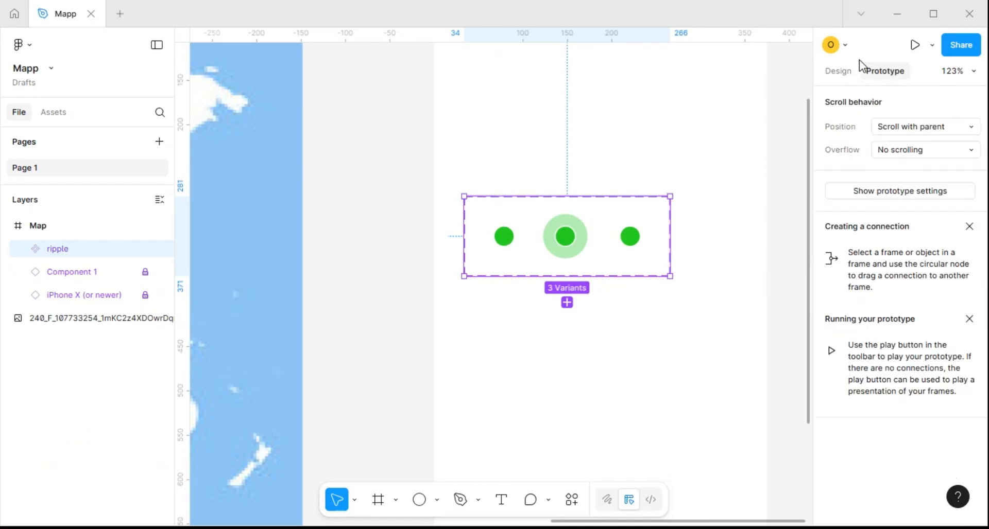
pyautogui.click(510, 250)
pyautogui.moveTo(526, 237); pyautogui.dragTo(561, 238)
pyautogui.click(586, 307)
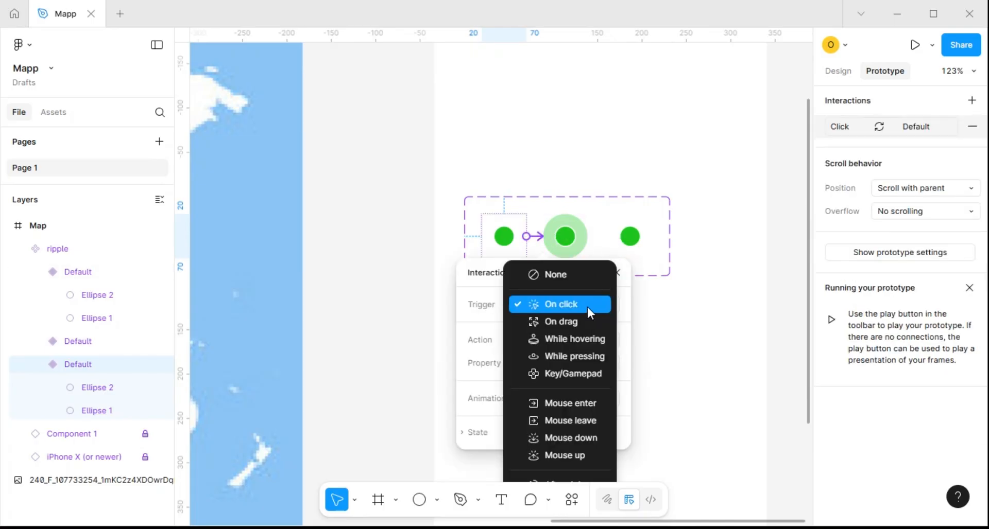
pyautogui.scroll(-3, 632, 400)
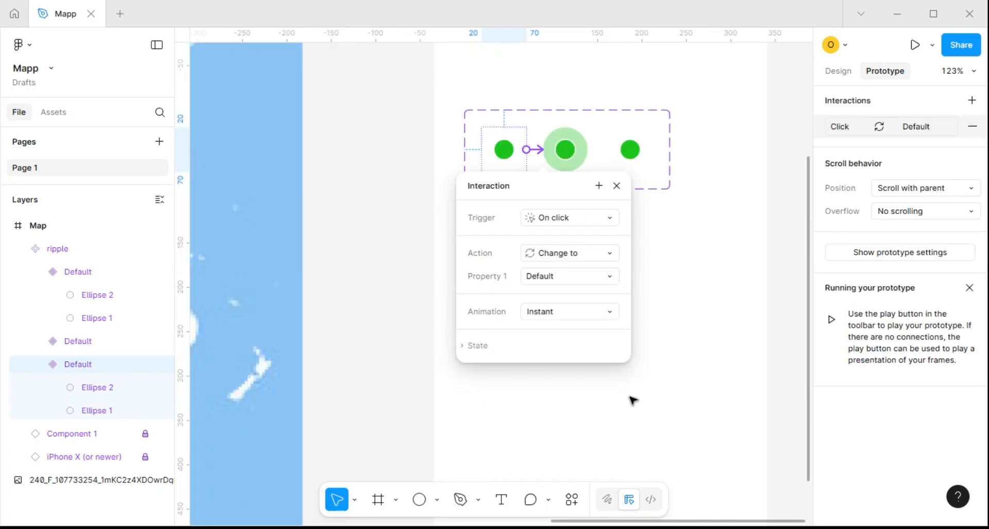
pyautogui.click(572, 221)
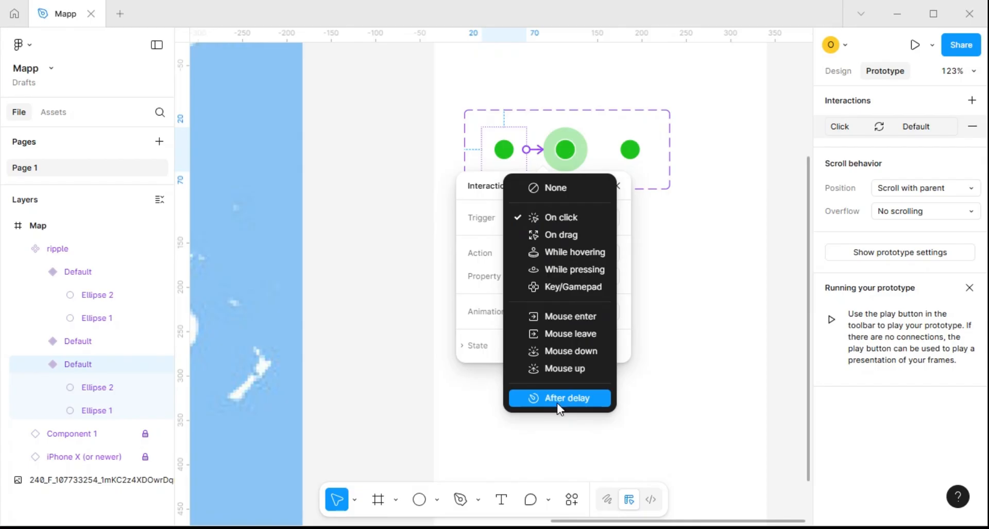
pyautogui.click(559, 399)
pyautogui.click(567, 239)
pyautogui.write('1')
pyautogui.press('Return')
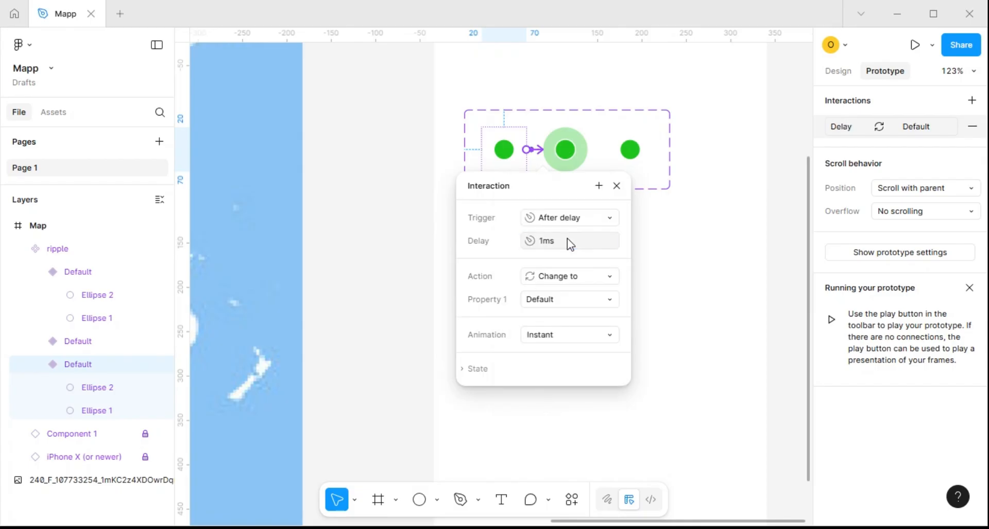
# Set the first variant's transition to Smart animate with a duration of 700 ms
pyautogui.click(555, 335)
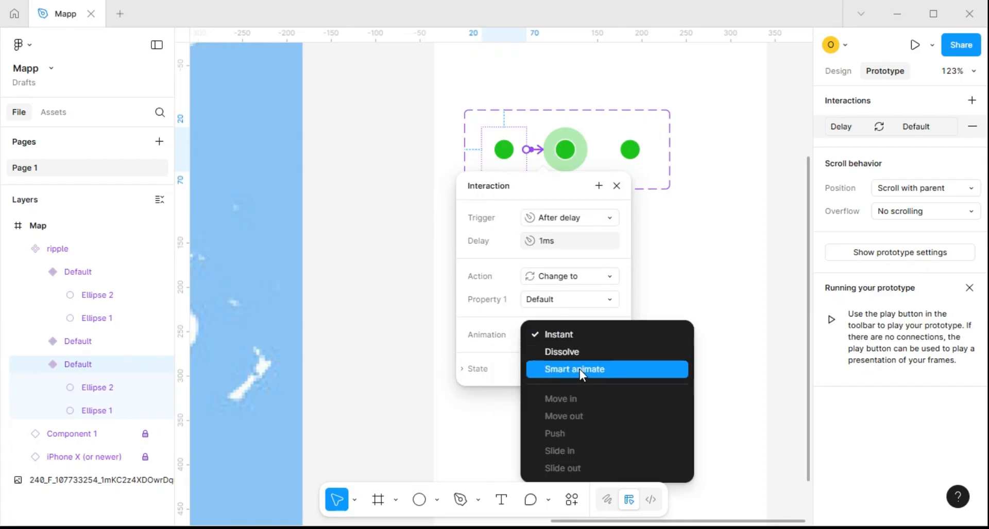
pyautogui.click(579, 370)
pyautogui.click(563, 384)
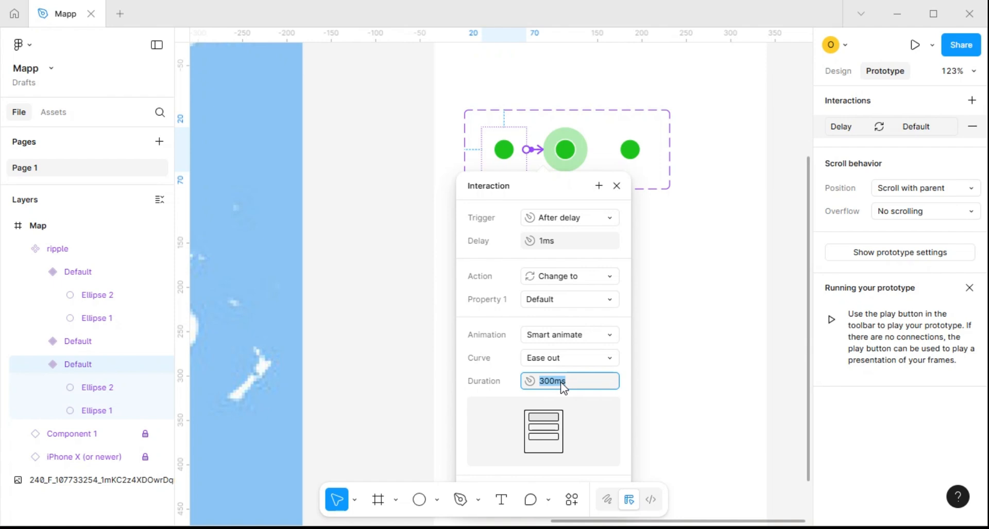
pyautogui.write('700')
pyautogui.press('Return')
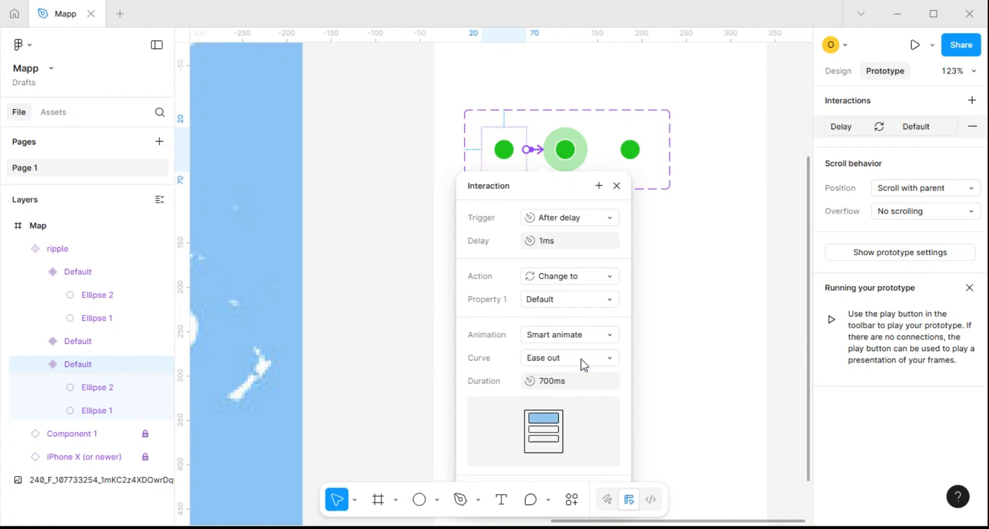
# Change the Smart animate curve of the first variant's transition to Gentle
pyautogui.click(607, 360)
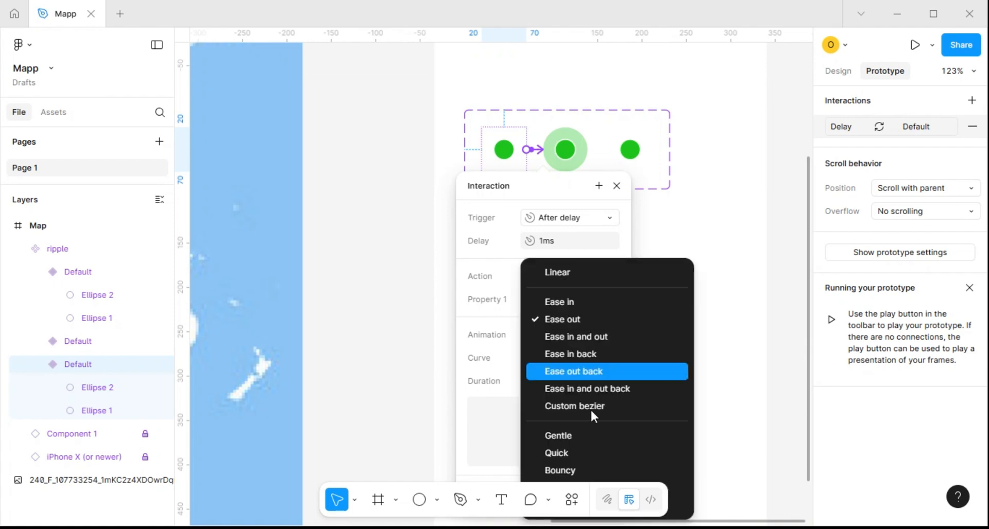
pyautogui.click(579, 441)
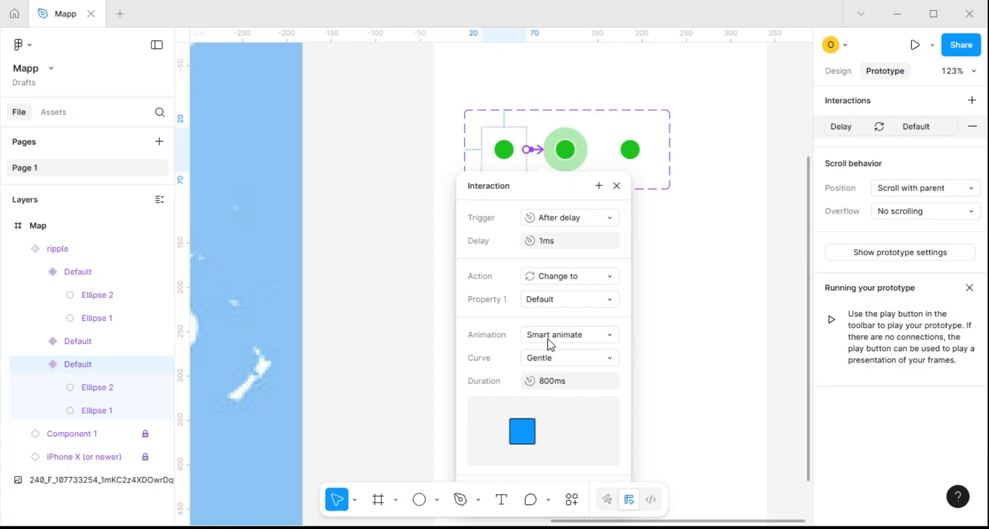
pyautogui.click(616, 186)
# Link the second ripple variant to the third with an After delay trigger of 1 ms
pyautogui.click(586, 160)
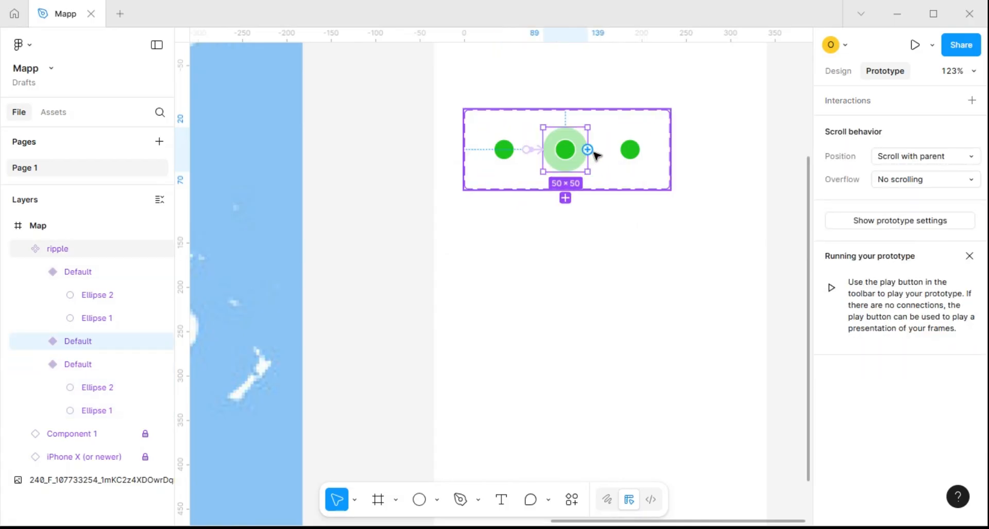
pyautogui.moveTo(588, 150); pyautogui.dragTo(629, 150)
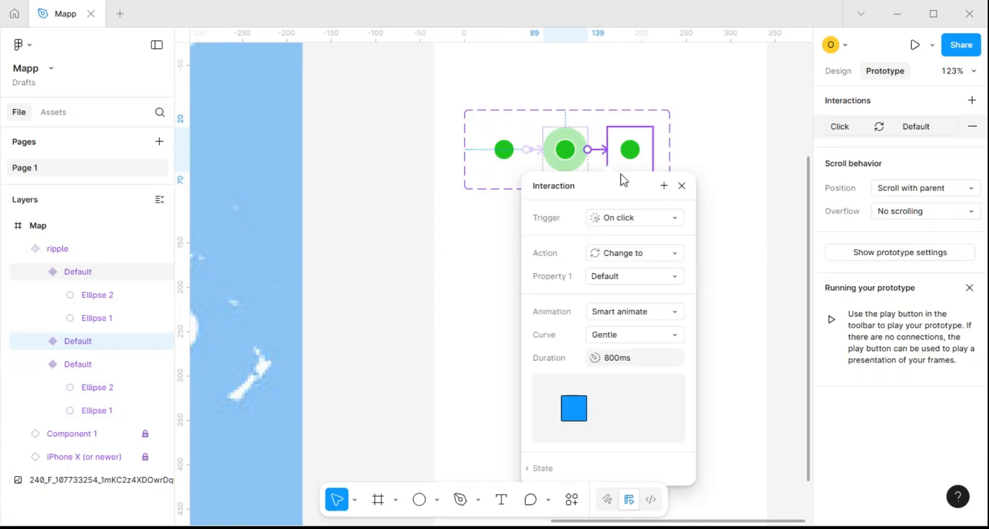
pyautogui.click(631, 218)
pyautogui.click(628, 401)
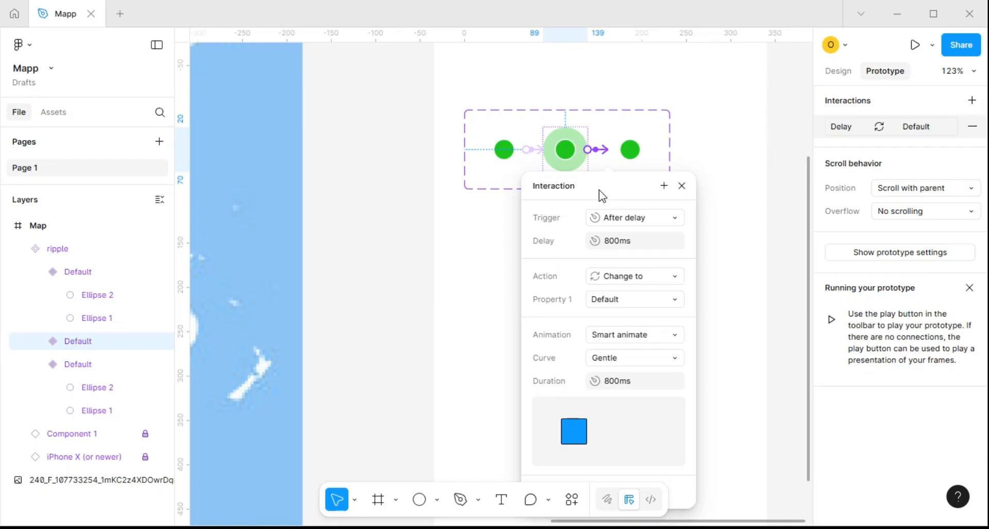
pyautogui.click(624, 241)
pyautogui.write('1')
pyautogui.press('Return')
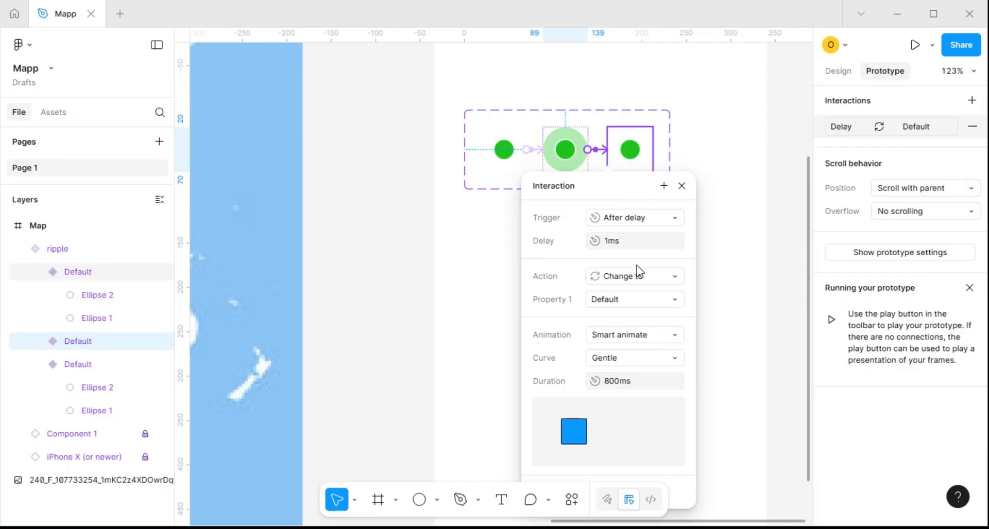
pyautogui.click(681, 186)
# Link the third ripple variant back to the first with an After delay trigger of 1 ms
pyautogui.click(642, 162)
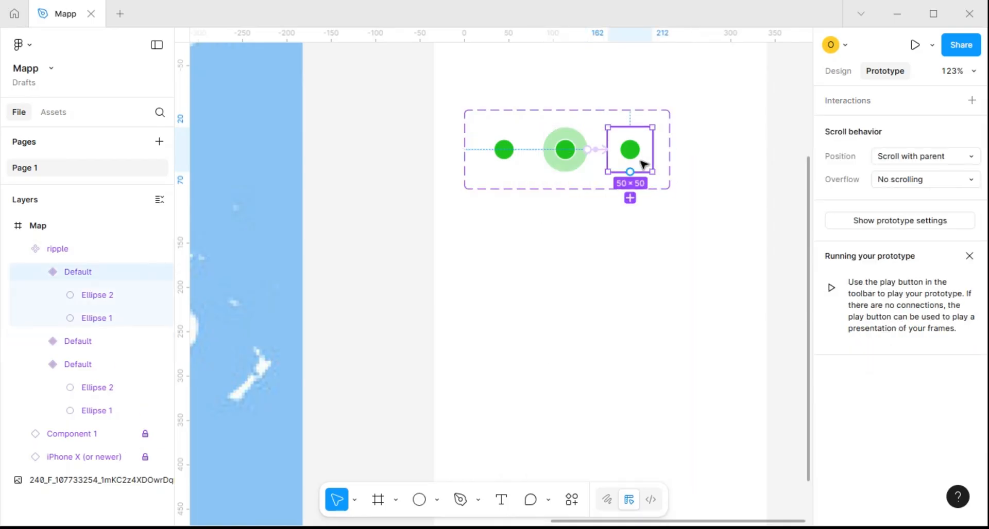
pyautogui.moveTo(652, 149); pyautogui.dragTo(497, 154)
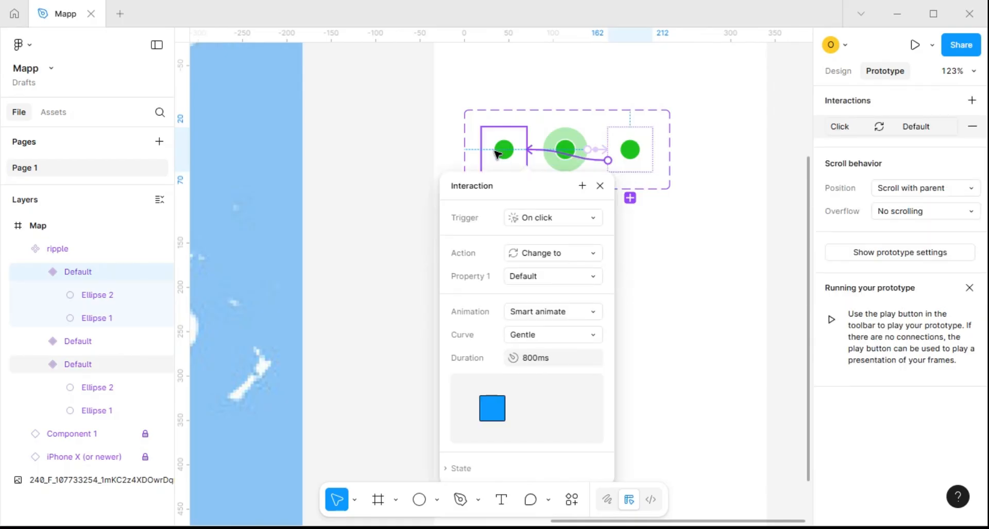
pyautogui.click(551, 221)
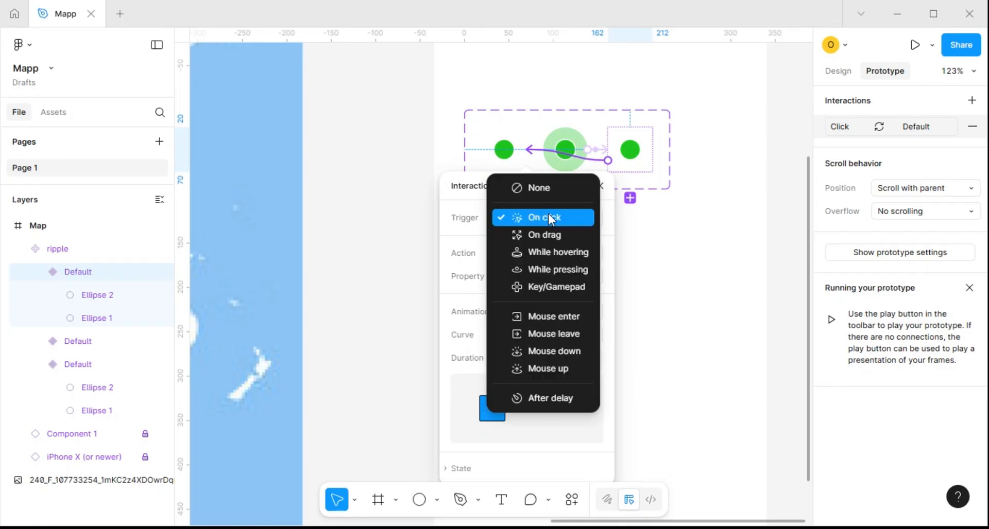
pyautogui.click(562, 395)
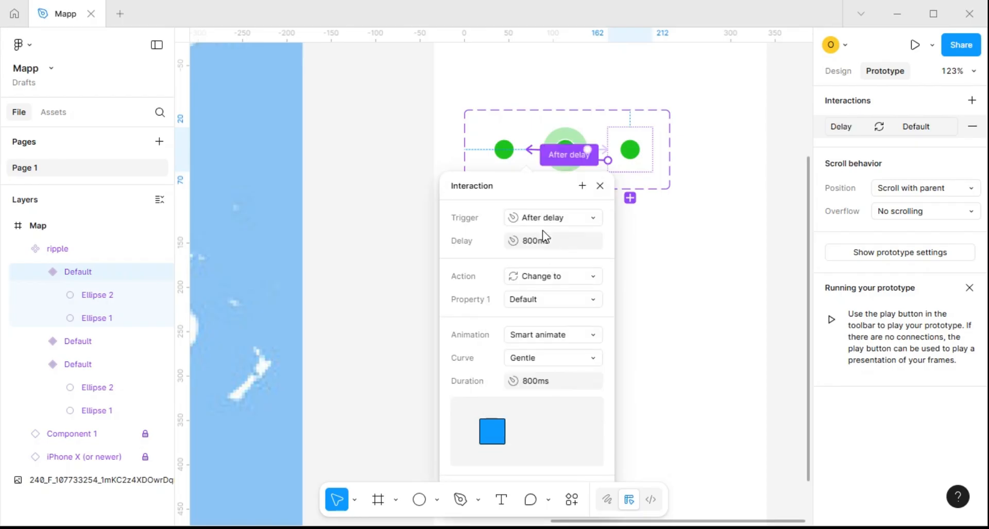
pyautogui.click(540, 241)
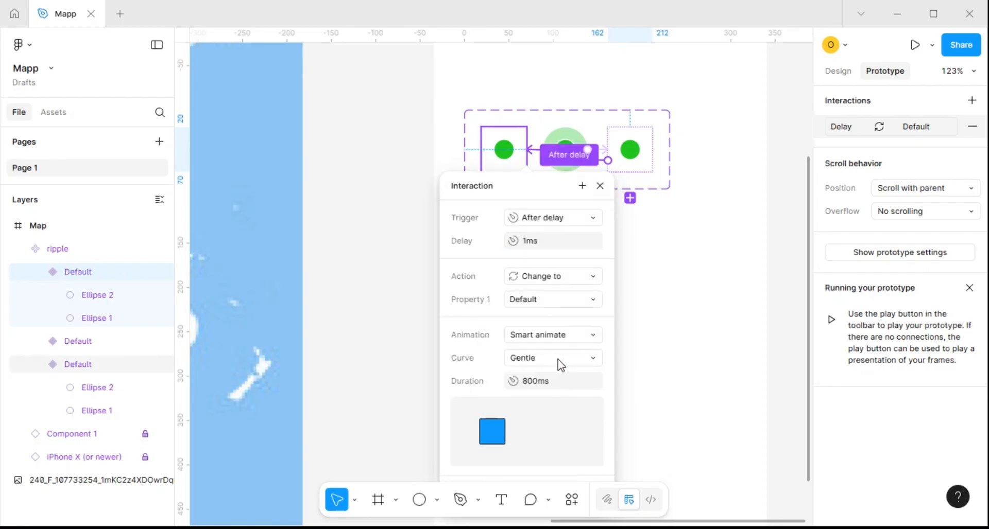
# Set the animation of the third variant's return transition to Instant
pyautogui.click(592, 336)
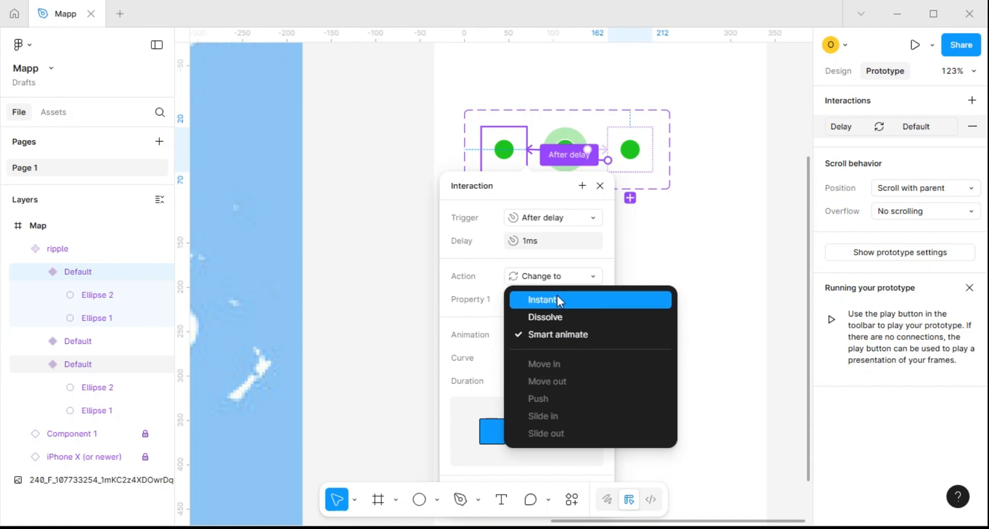
pyautogui.click(557, 296)
pyautogui.scroll(-3, 651, 228)
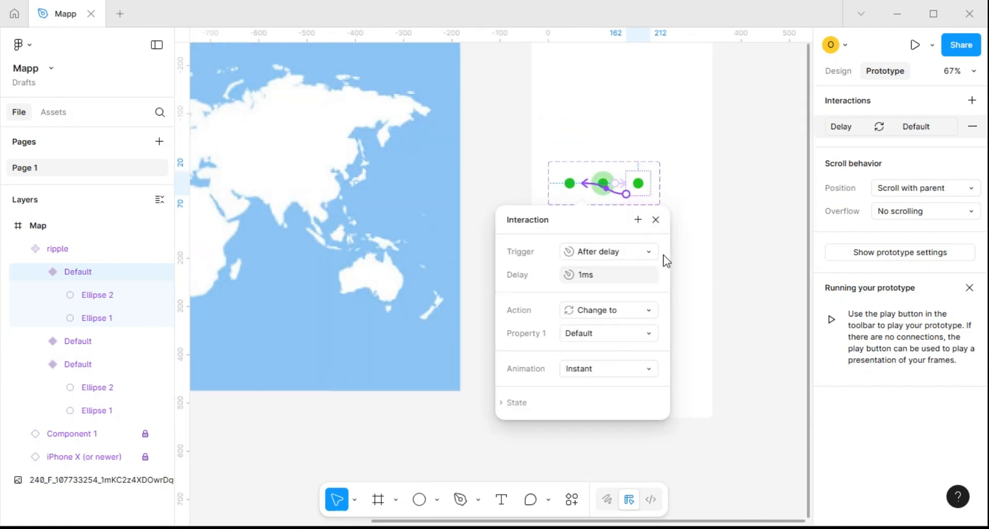
pyautogui.click(656, 220)
# Move the ripple component set out of the Map frame to the empty canvas above the map image
pyautogui.scroll(-3, 605, 192)
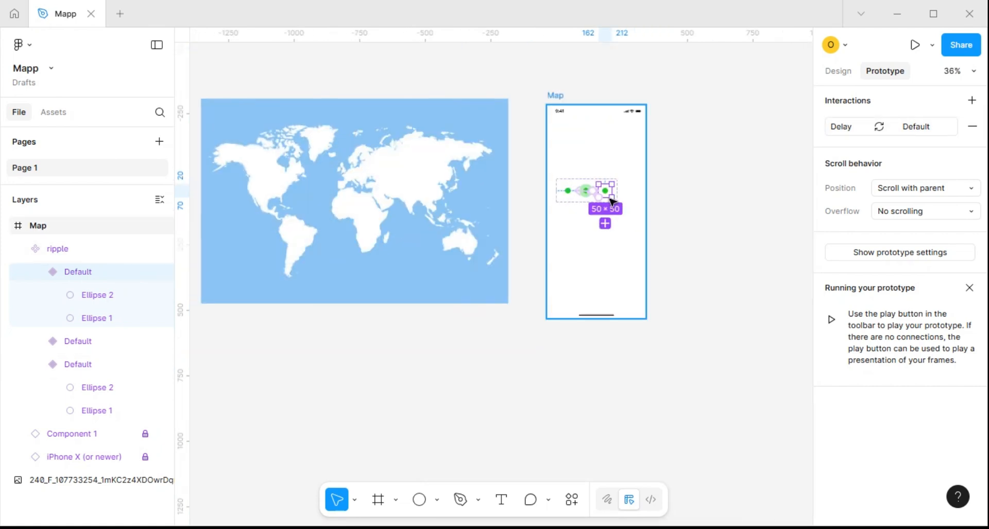
pyautogui.scroll(3, 598, 183)
pyautogui.scroll(3, 547, 238)
pyautogui.click(548, 239)
pyautogui.scroll(-3, 551, 223)
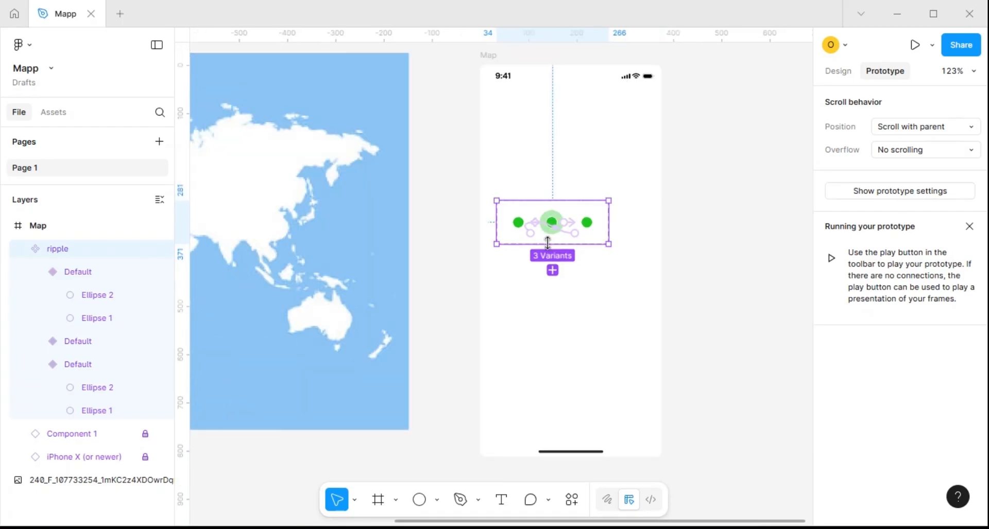
pyautogui.moveTo(581, 208); pyautogui.dragTo(438, 111)
# Place an instance of the ripple component from this file's assets in the upper part of the Map frame
pyautogui.click(54, 114)
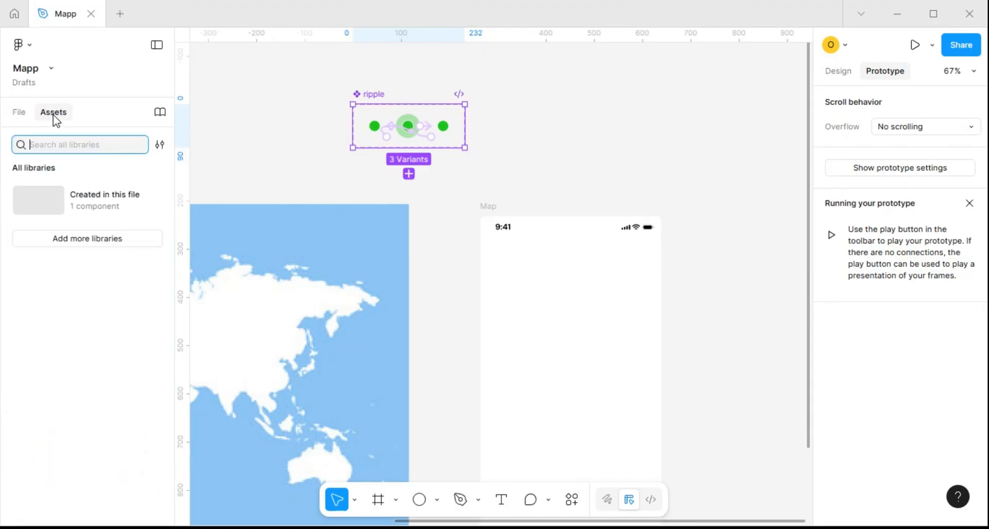
pyautogui.click(33, 209)
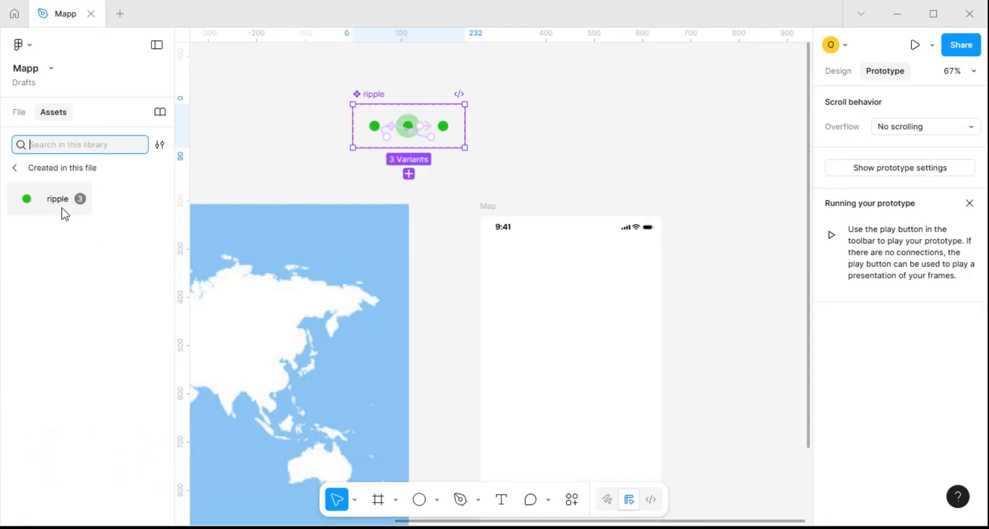
pyautogui.moveTo(55, 205); pyautogui.dragTo(537, 318)
# Open a prototype preview of the Map frame to check the ripple animation
pyautogui.click(493, 207)
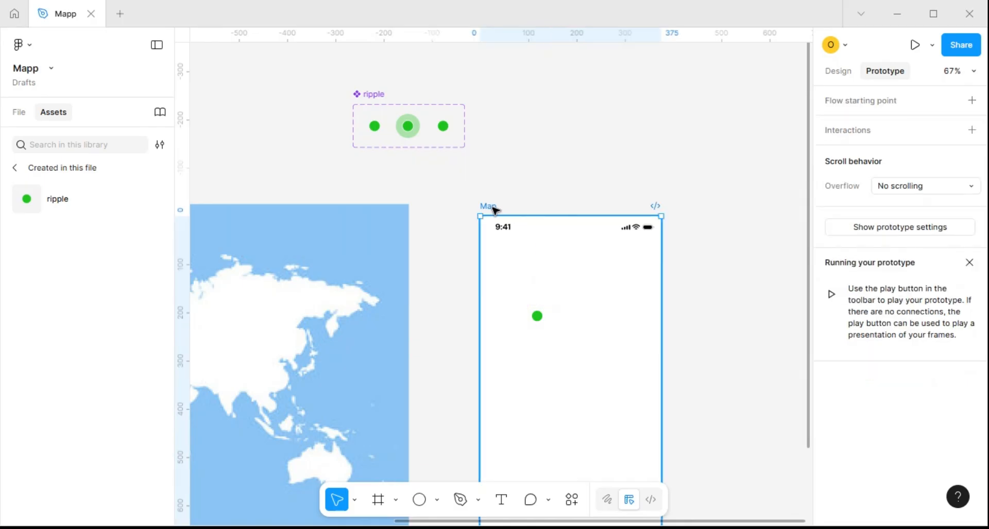
pyautogui.click(932, 45)
pyautogui.click(846, 93)
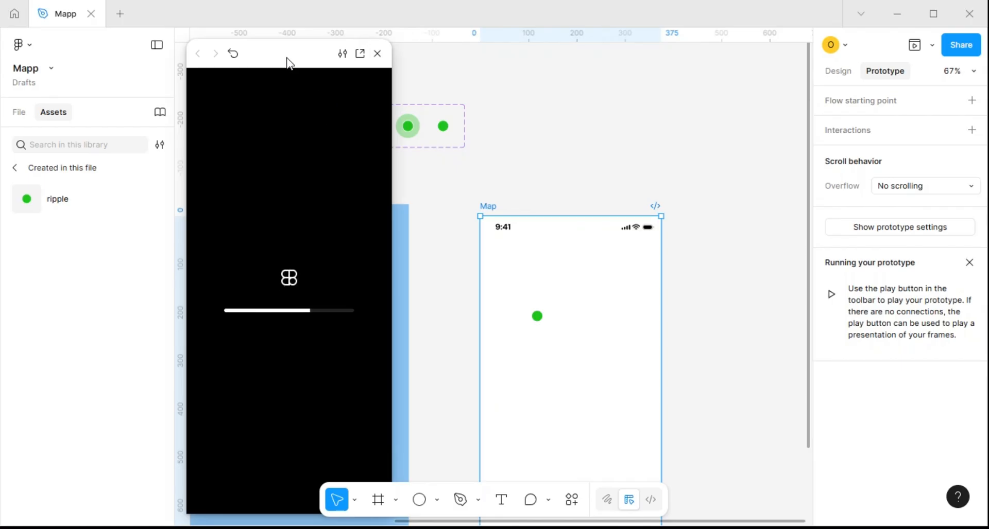
# Move the prototype preview aside and restart it to watch the ripple animation in the Map frame
pyautogui.moveTo(287, 62); pyautogui.dragTo(255, 55)
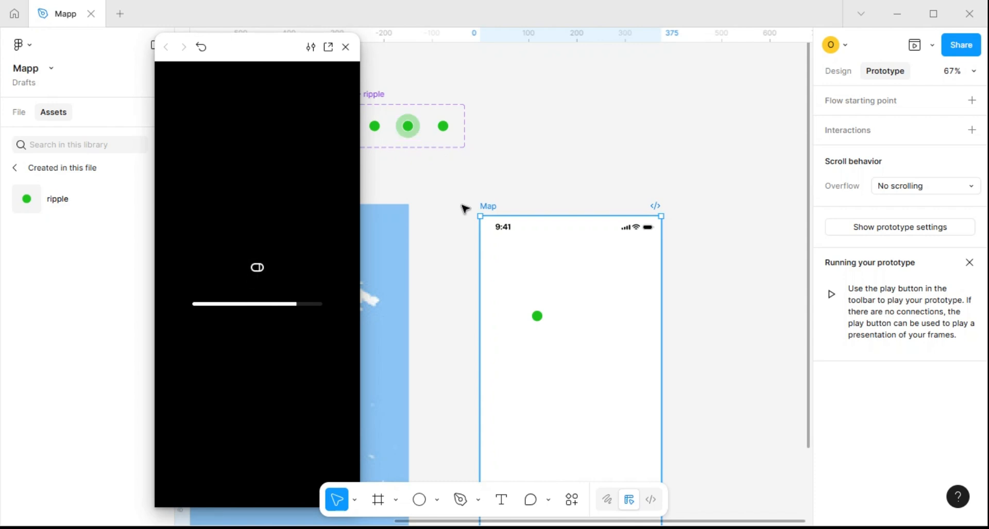
pyautogui.scroll(-5, 465, 208)
pyautogui.click(438, 247)
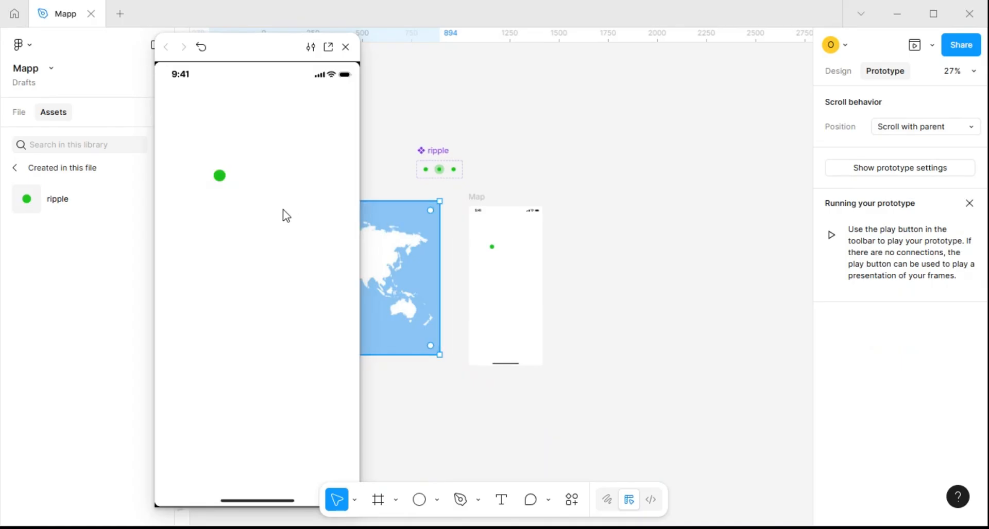
pyautogui.click(201, 47)
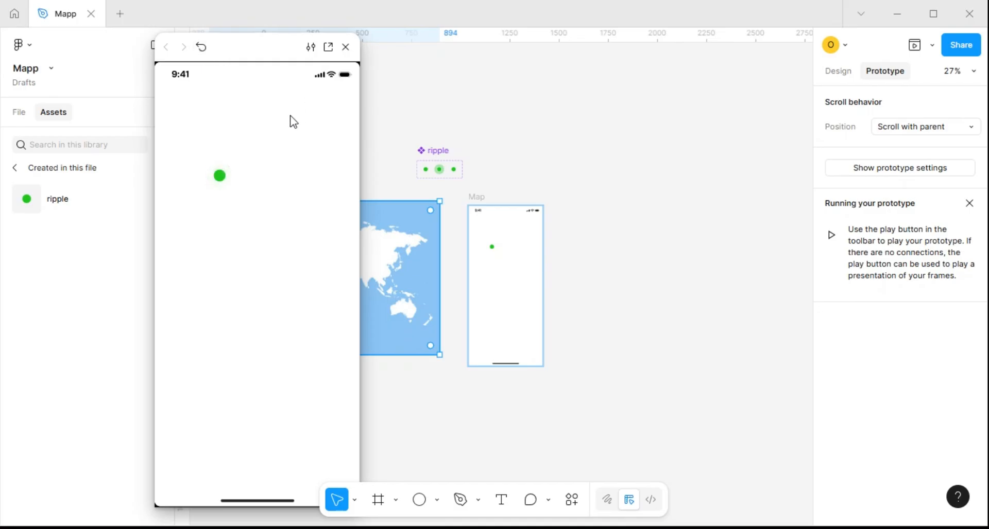
# Move the ripple instance out of the Map frame to the empty canvas above it and close the preview
pyautogui.scroll(3, 489, 252)
pyautogui.click(493, 249)
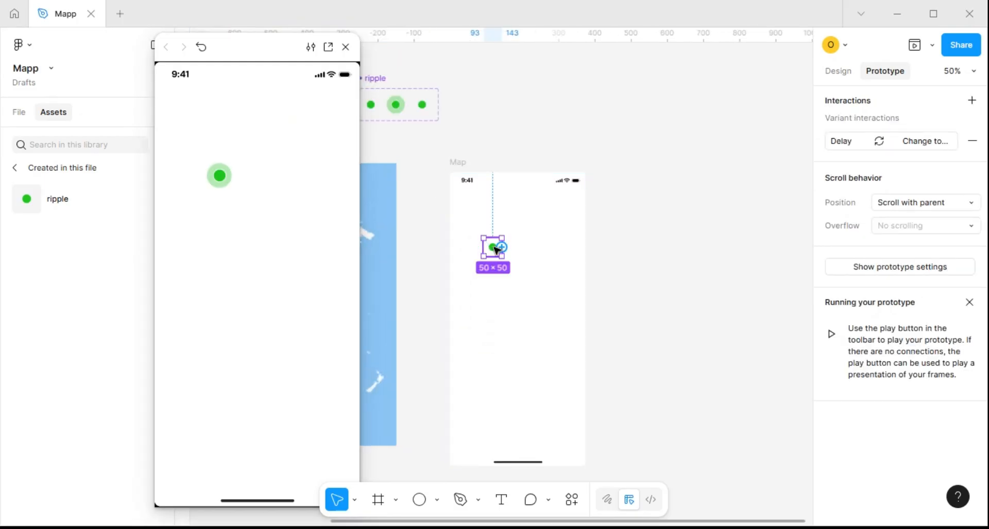
pyautogui.moveTo(496, 250); pyautogui.dragTo(535, 78)
pyautogui.hscroll(-3, 611, 132)
pyautogui.scroll(-3, 563, 141)
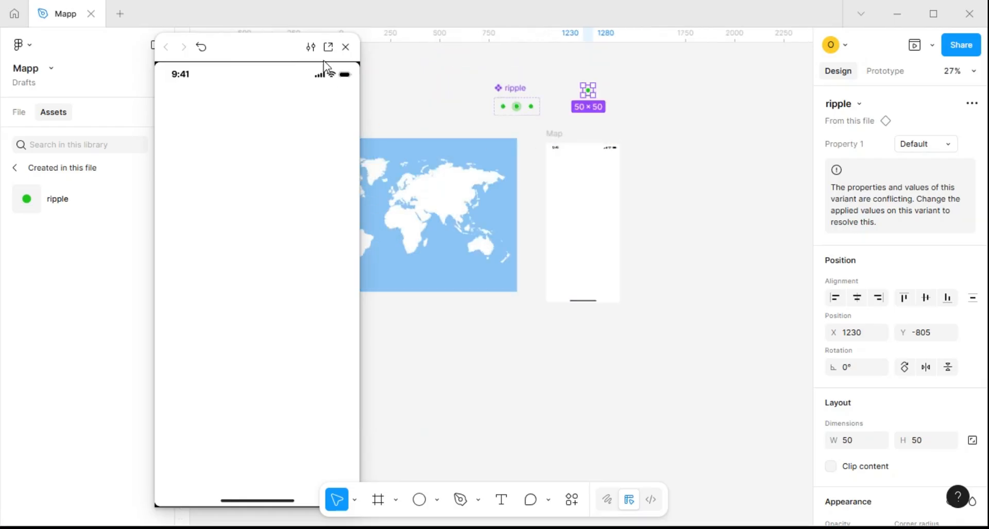
pyautogui.click(345, 47)
# Cut the world map image from the canvas and paste it into the Map frame
pyautogui.click(435, 167)
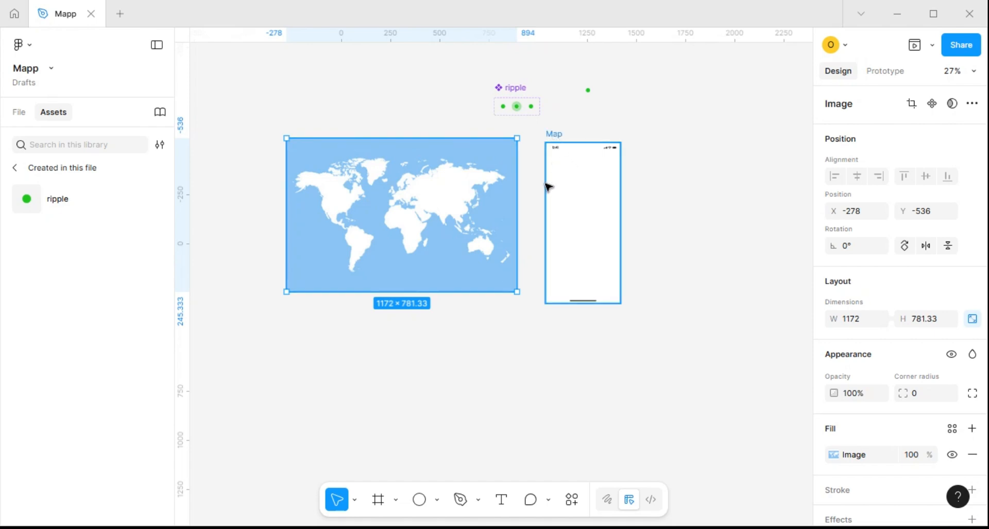
pyautogui.press('Delete')
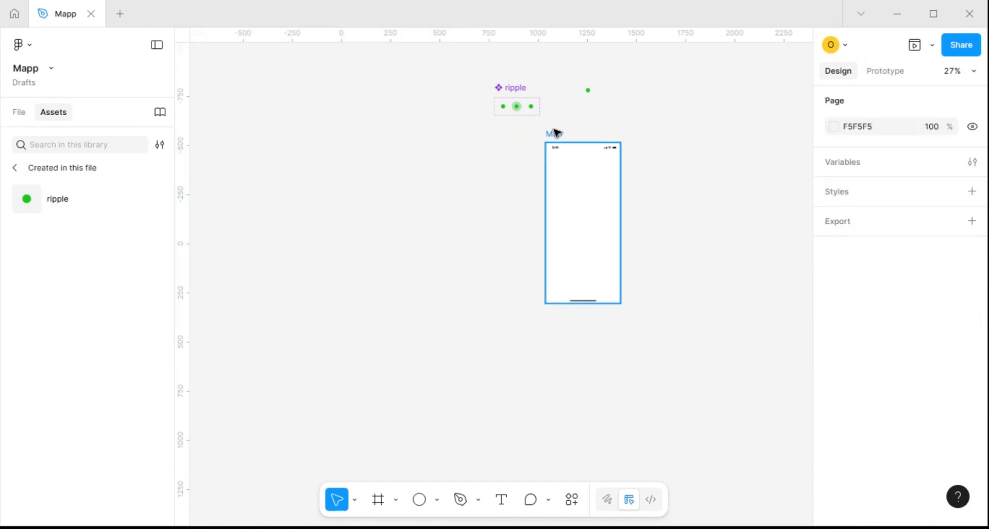
pyautogui.click(557, 137)
pyautogui.hotkey('ctrl', 'z')
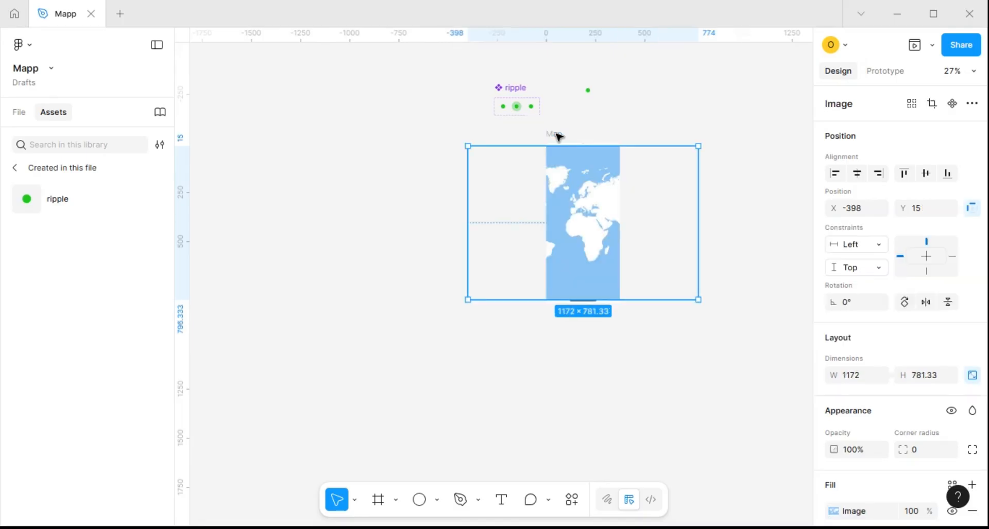
# Scale the world map image up proportionally until it covers the full height of the Map frame
pyautogui.scroll(5, 568, 203)
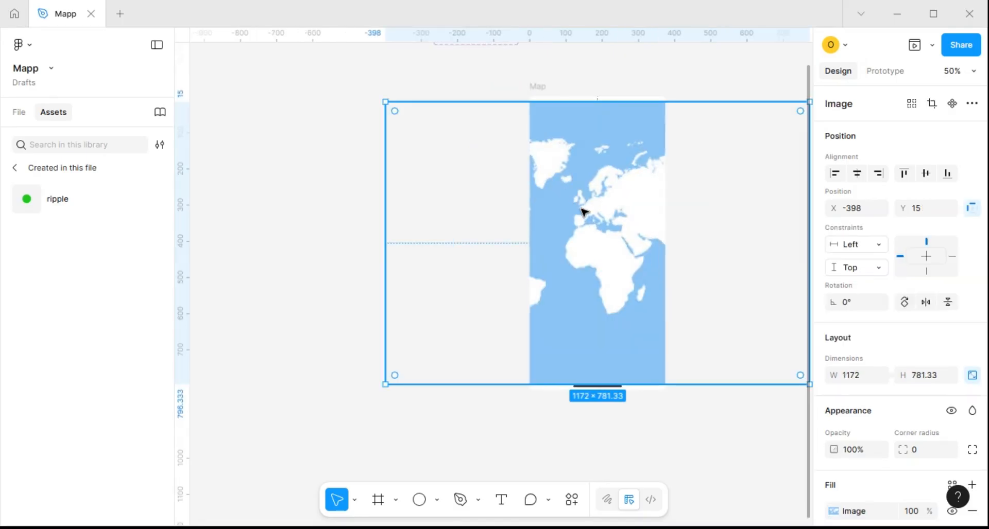
pyautogui.press('k')
pyautogui.moveTo(386, 100); pyautogui.dragTo(366, 88)
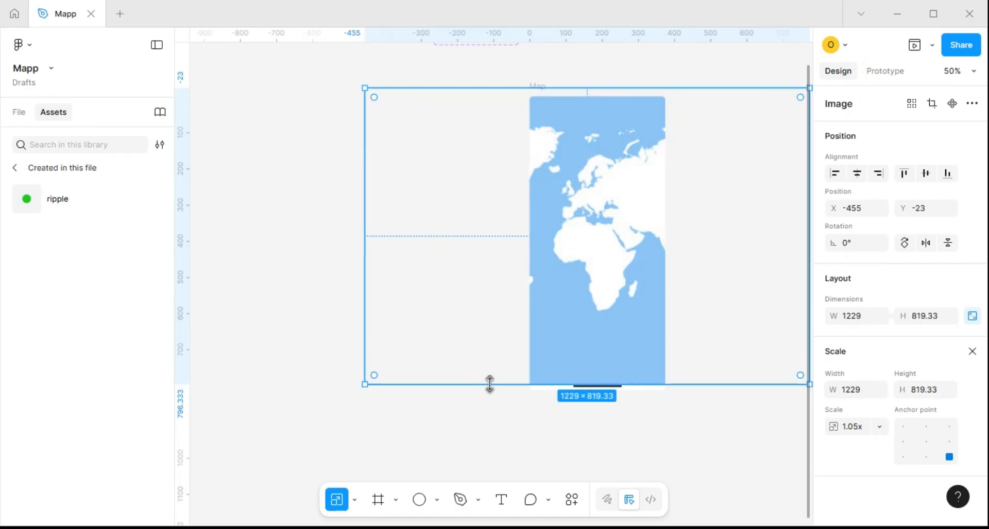
pyautogui.moveTo(489, 384); pyautogui.dragTo(490, 394)
pyautogui.scroll(-5, 572, 192)
pyautogui.click(520, 221)
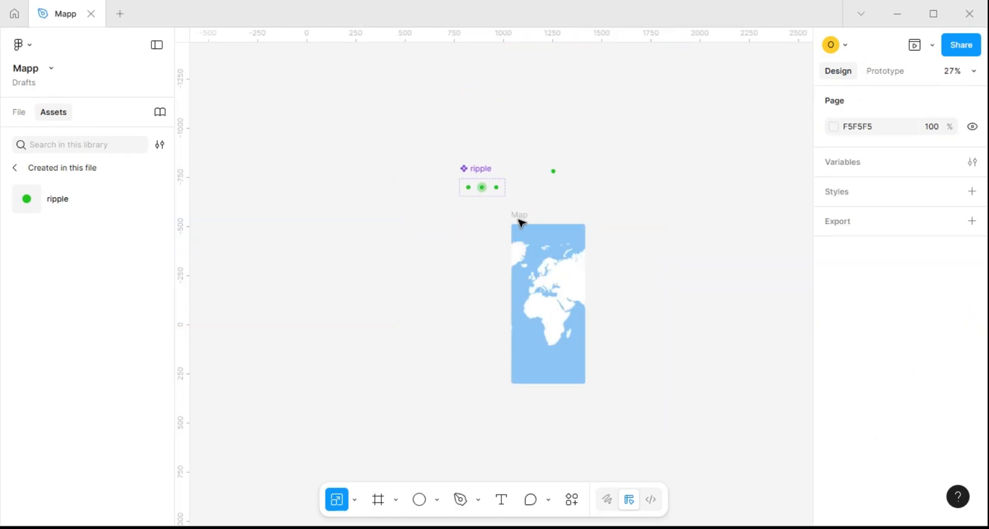
# Turn off Clip content on the Map frame to inspect the whole map image, and turn it back on
pyautogui.click(521, 215)
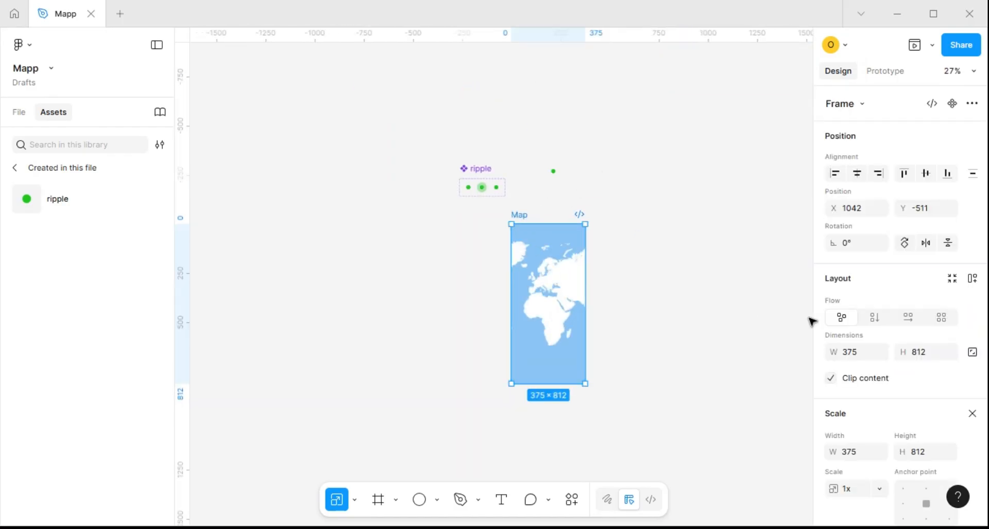
pyautogui.click(833, 380)
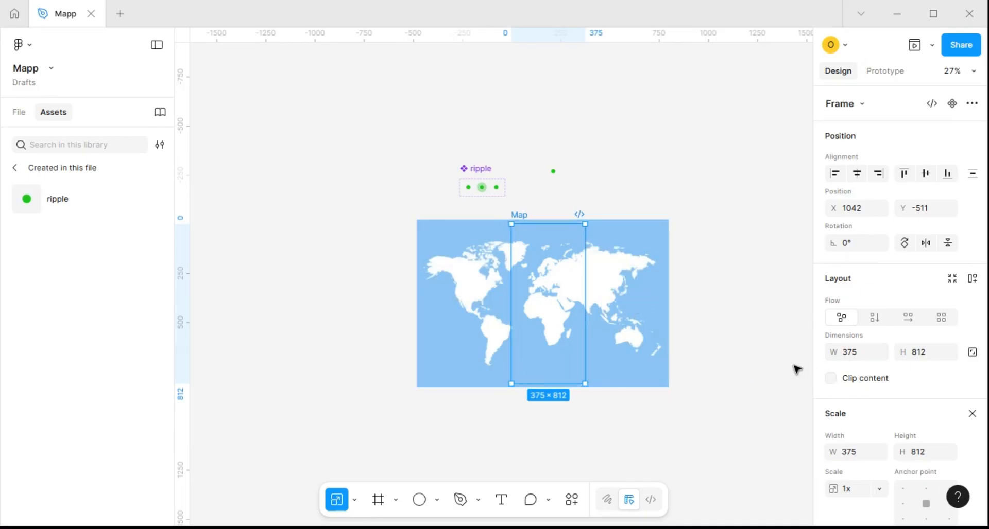
pyautogui.click(832, 381)
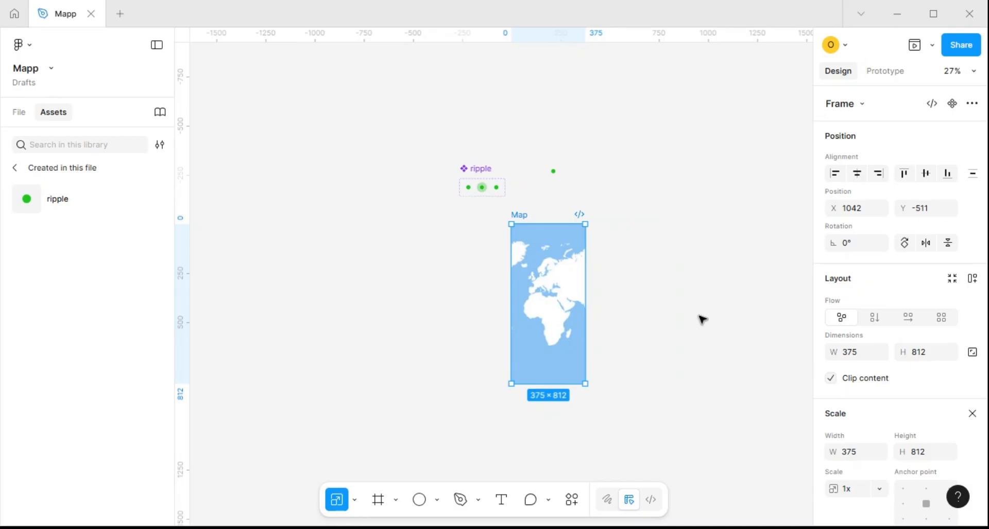
pyautogui.click(632, 291)
# Draw a rectangle about 293 × 280 in the lower half of the Map frame and move it up to Y 429
pyautogui.scroll(-3, 629, 283)
pyautogui.scroll(5, 580, 320)
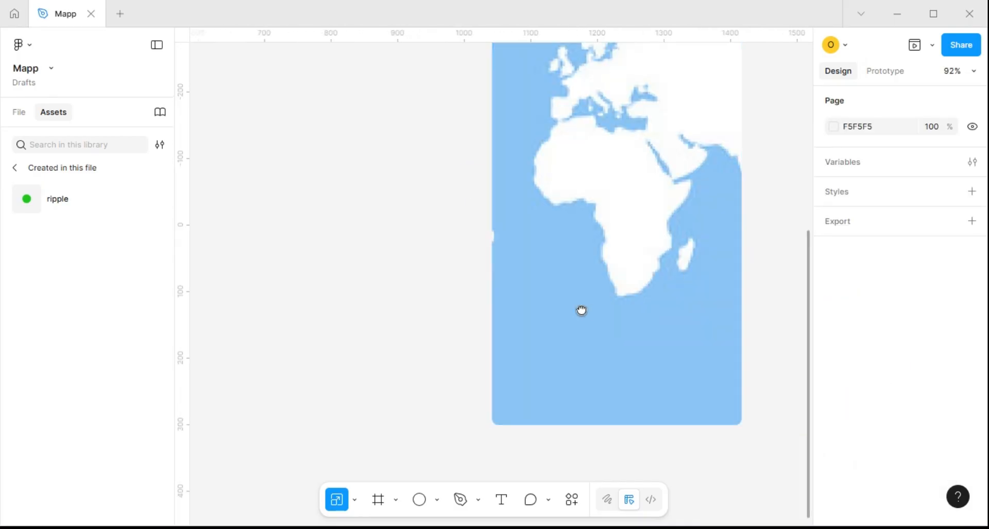
pyautogui.moveTo(580, 311); pyautogui.dragTo(439, 302)
pyautogui.scroll(-3, 441, 303)
pyautogui.press('t')
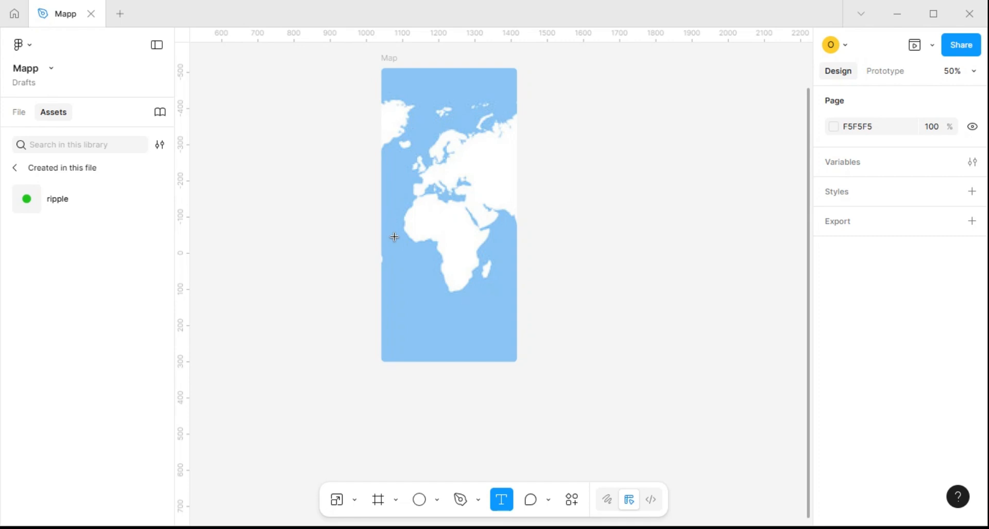
pyautogui.press('r')
pyautogui.moveTo(394, 238); pyautogui.dragTo(500, 338)
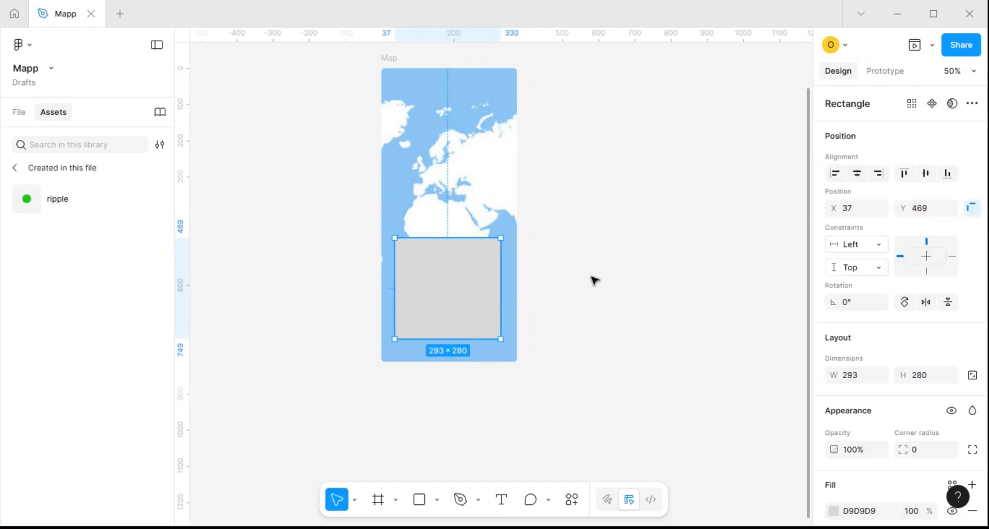
pyautogui.hotkey('shift', 'Up')
pyautogui.hotkey('shift', 'Up')
pyautogui.hotkey('shift', 'Up')
pyautogui.hotkey('shift', 'Up')
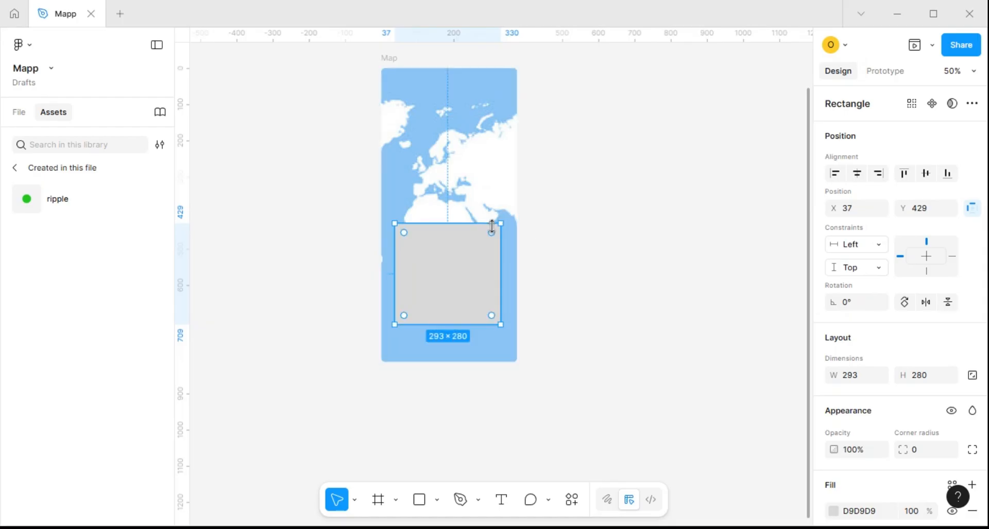
# Set the rectangle's corner radius to 20 and fill it with the hotel photo
pyautogui.scroll(5, 490, 225)
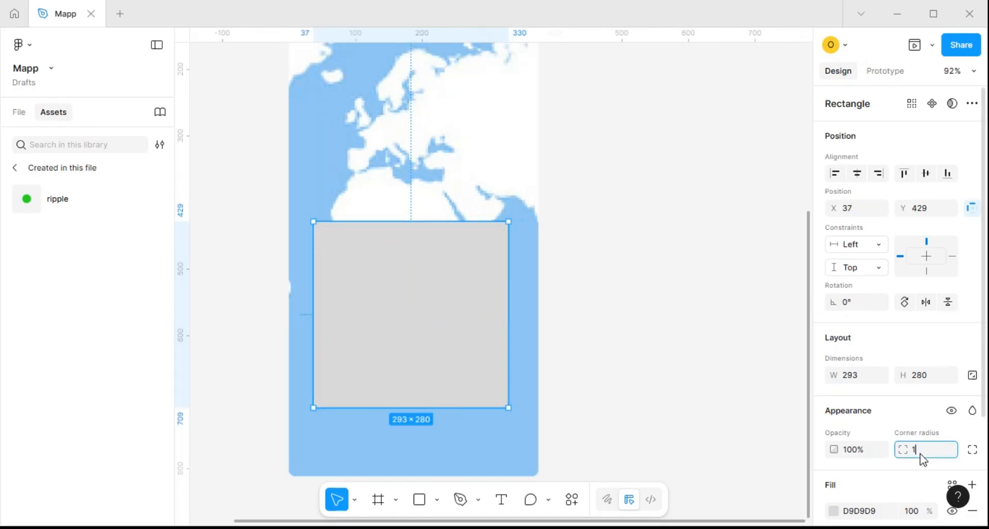
pyautogui.press('Return')
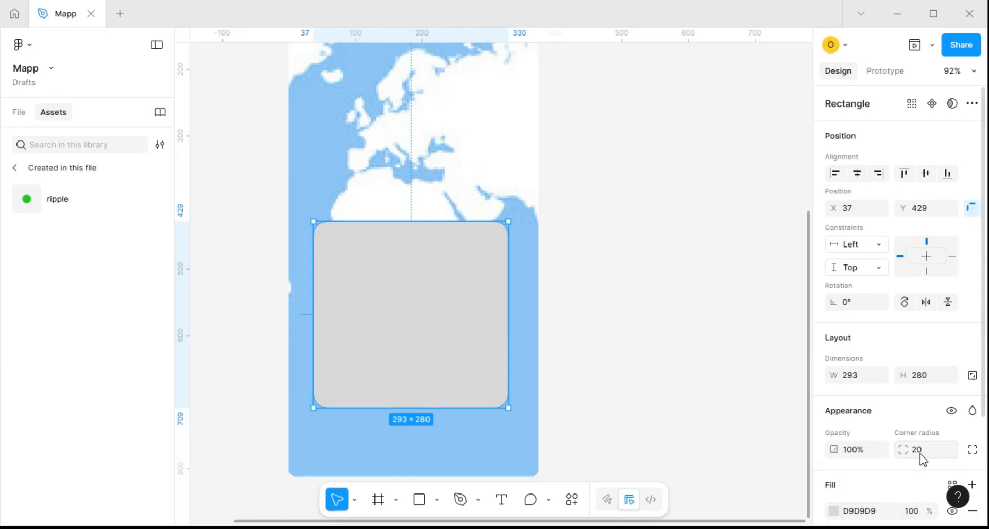
pyautogui.scroll(-5, 864, 398)
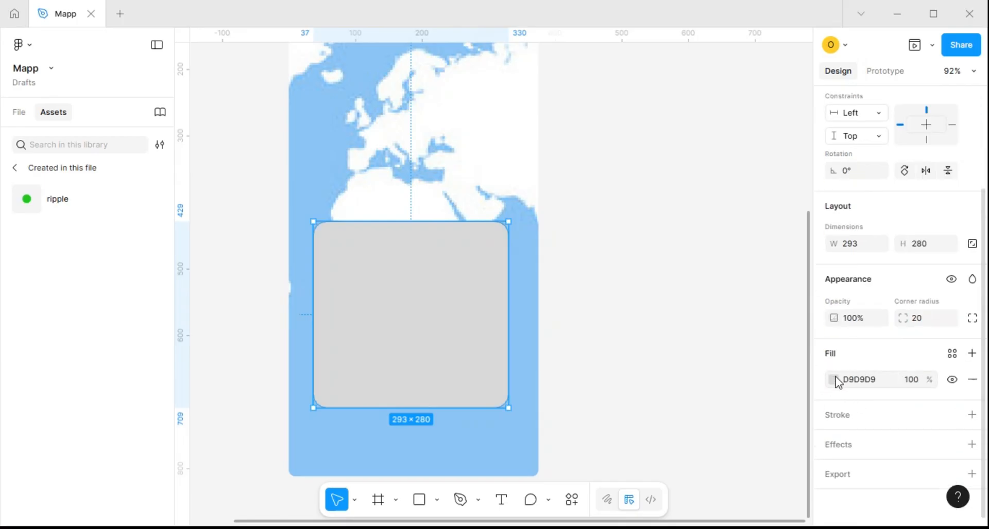
pyautogui.click(833, 381)
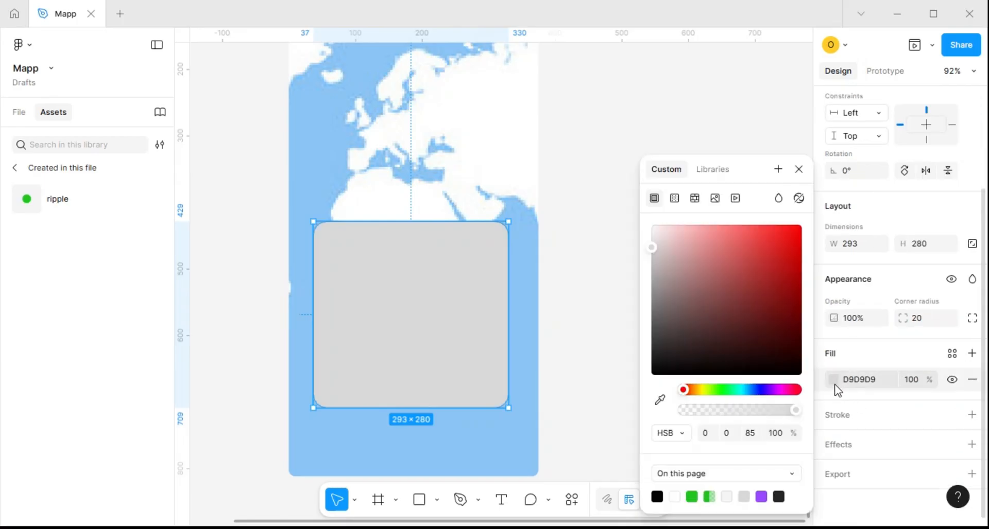
pyautogui.click(714, 199)
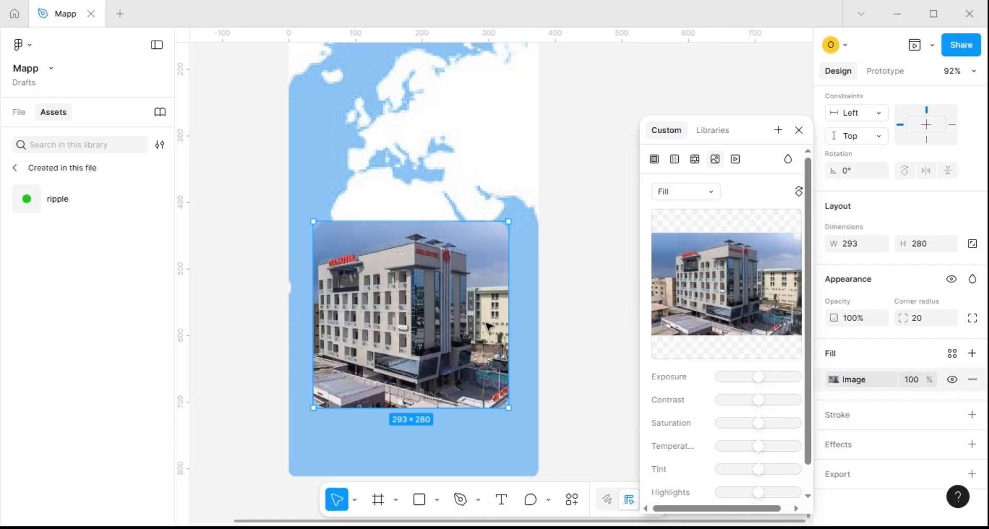
# Move the hotel photo up to Y 349 in the Map frame
pyautogui.scroll(-3, 447, 281)
pyautogui.moveTo(689, 288)
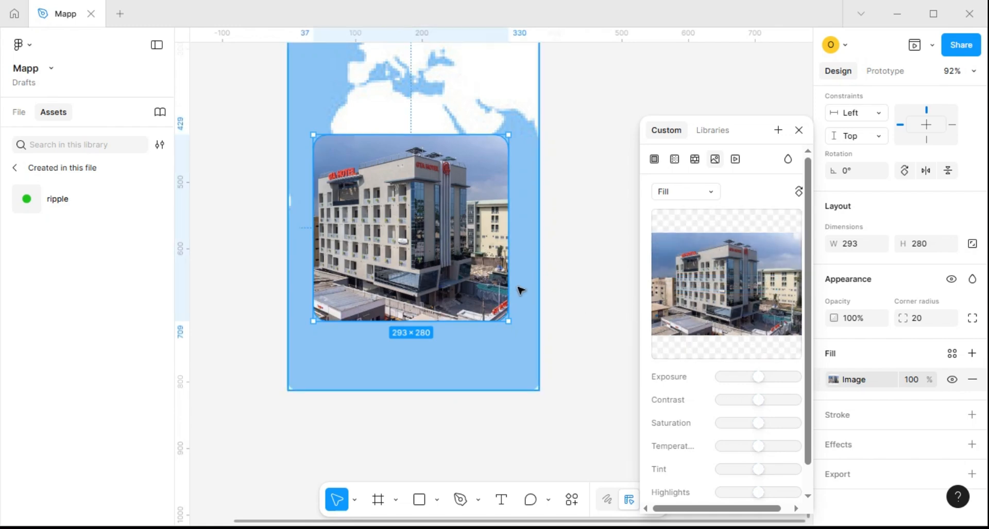
pyautogui.hotkey('shift', 'Up')
pyautogui.hotkey('shift', 'Up')
pyautogui.hotkey('shift', 'Up')
pyautogui.hotkey('shift', 'Up')
pyautogui.hotkey('shift', 'Up')
pyautogui.hotkey('shift', 'Up')
pyautogui.hotkey('shift', 'Up')
pyautogui.hotkey('shift', 'Up')
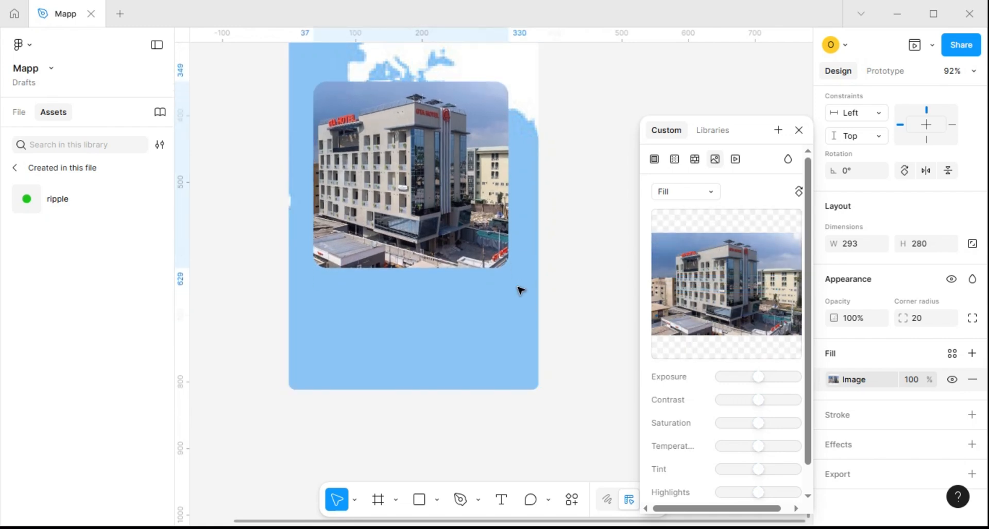
# Add the text "GTA Hotel Ikeja" below the hotel photo in the Map frame
pyautogui.click(401, 326)
pyautogui.press('t')
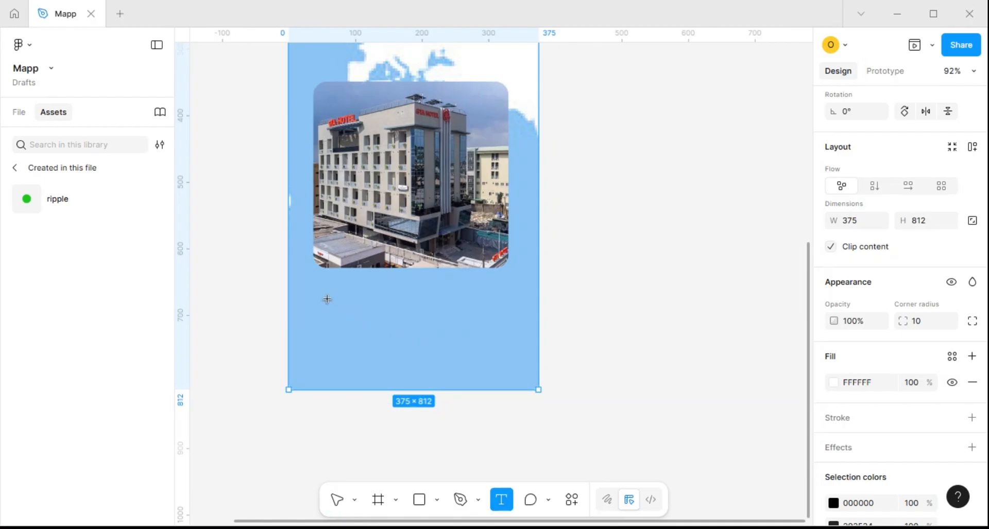
pyautogui.click(369, 299)
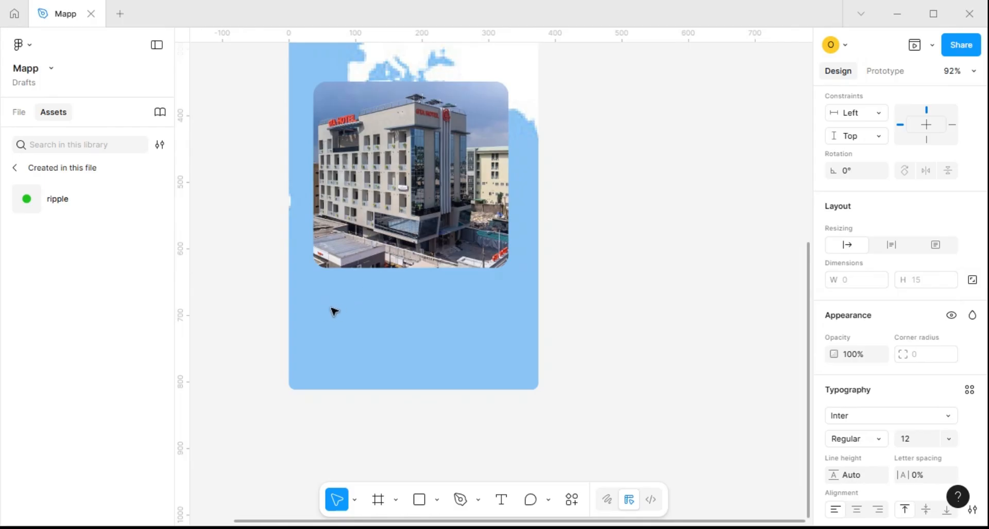
pyautogui.hotkey('ctrl', 'v')
pyautogui.hotkey('ctrl', 'v')
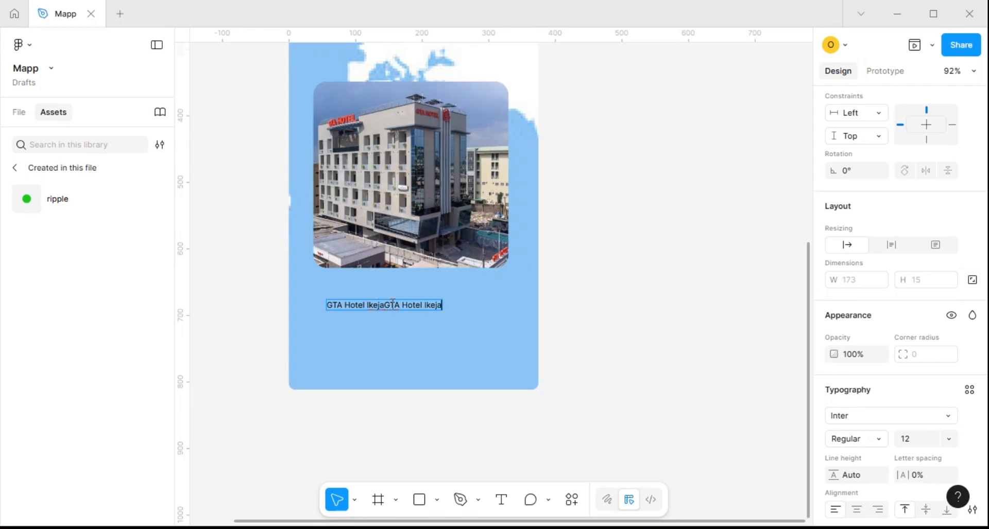
pyautogui.moveTo(392, 305); pyautogui.dragTo(477, 302)
pyautogui.press('BackSpace')
pyautogui.press('Escape')
# Set the hotel name's font to Open Sauce One, Medium weight, size 17
pyautogui.scroll(5, 335, 311)
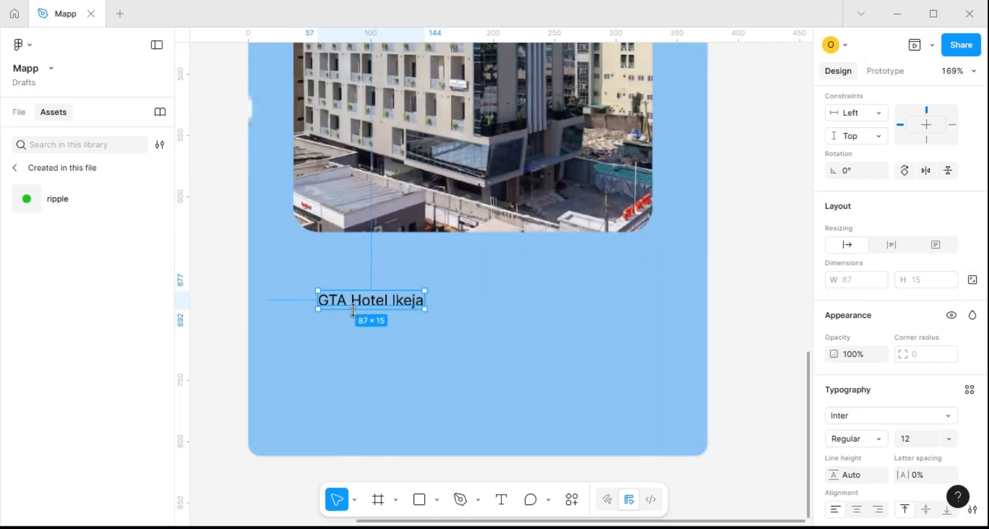
pyautogui.click(946, 418)
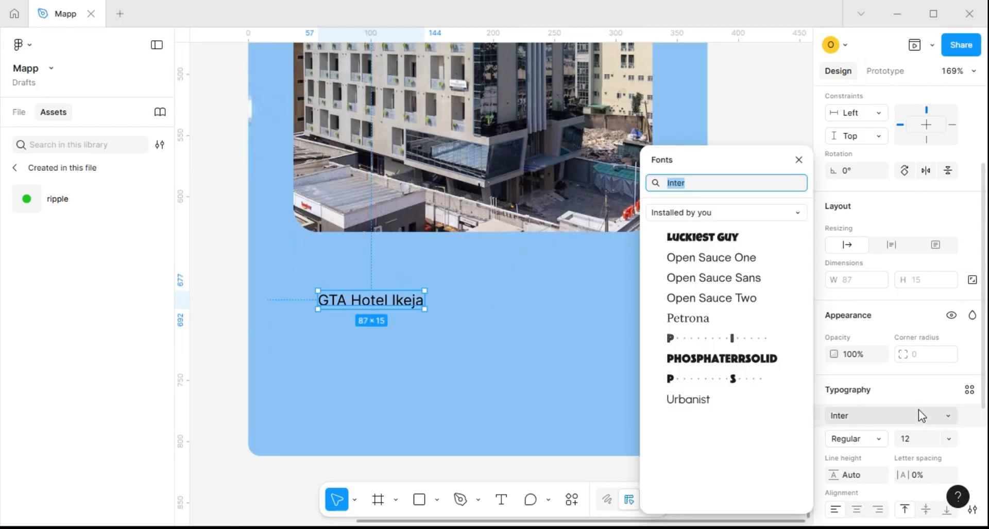
pyautogui.click(725, 260)
pyautogui.click(870, 441)
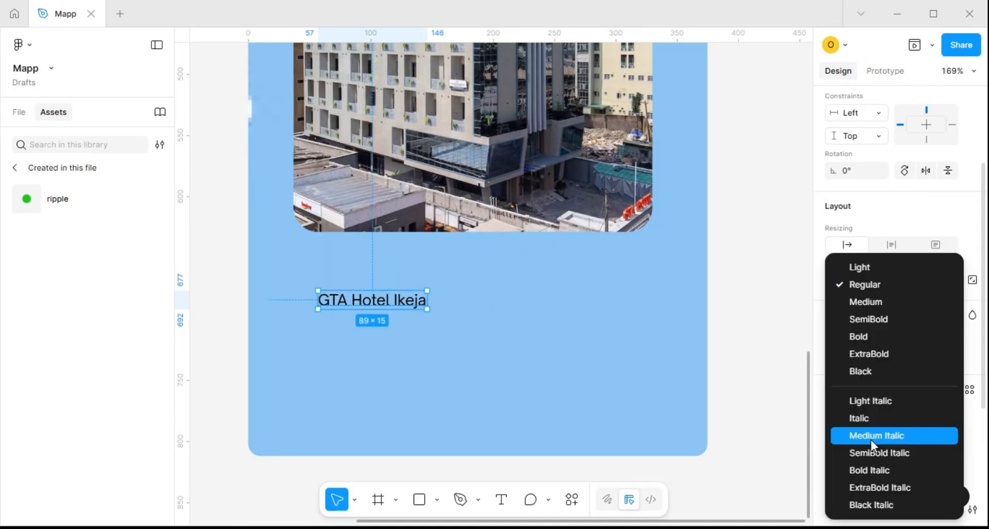
pyautogui.click(869, 302)
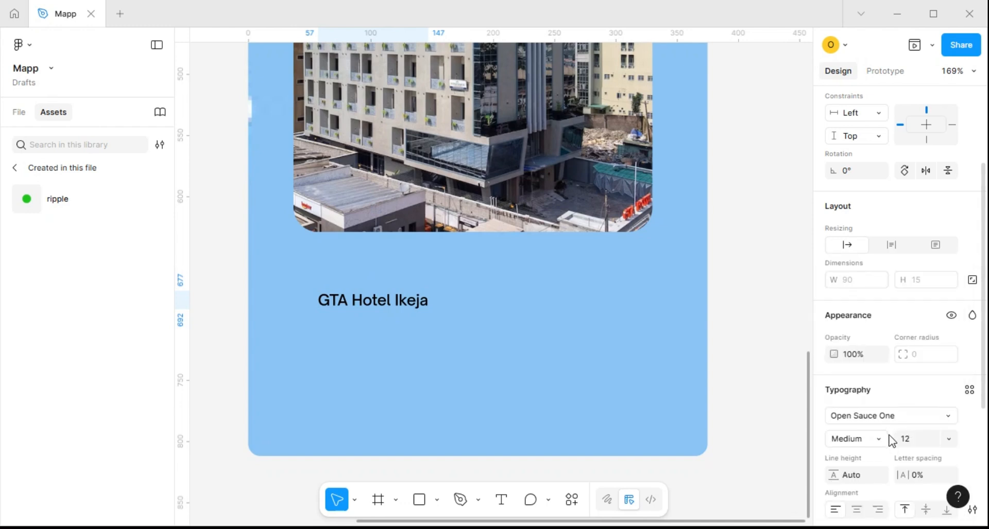
pyautogui.click(925, 440)
pyautogui.write('1')
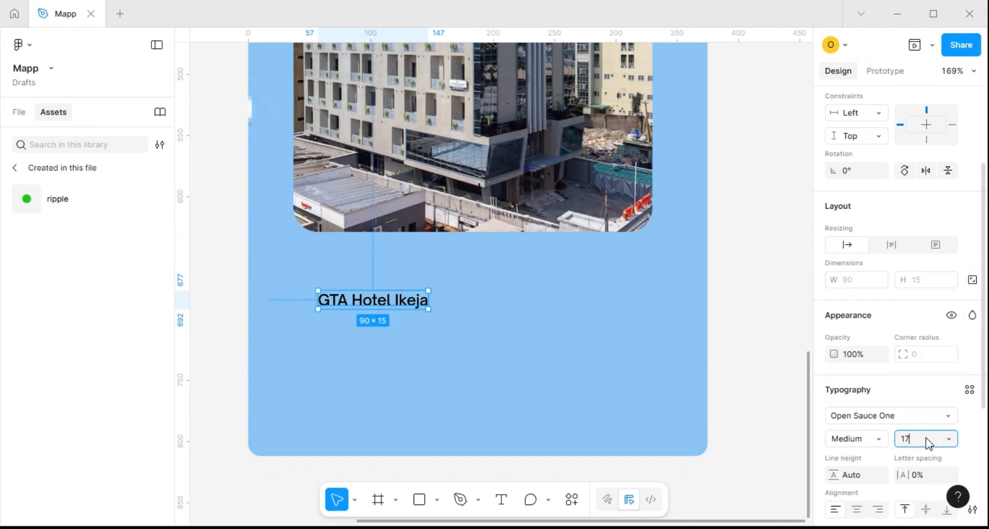
pyautogui.press('Return')
pyautogui.scroll(-3, 371, 302)
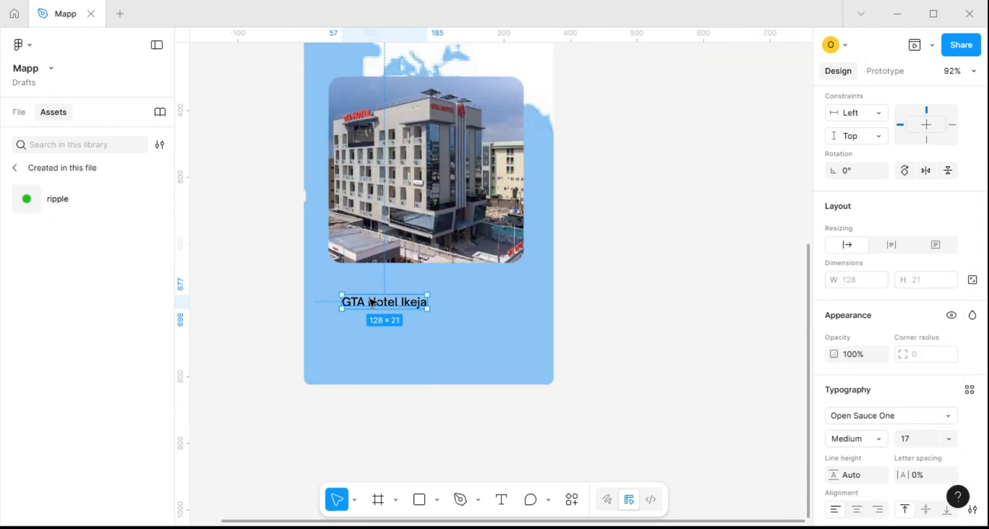
pyautogui.hotkey('shift', '0')
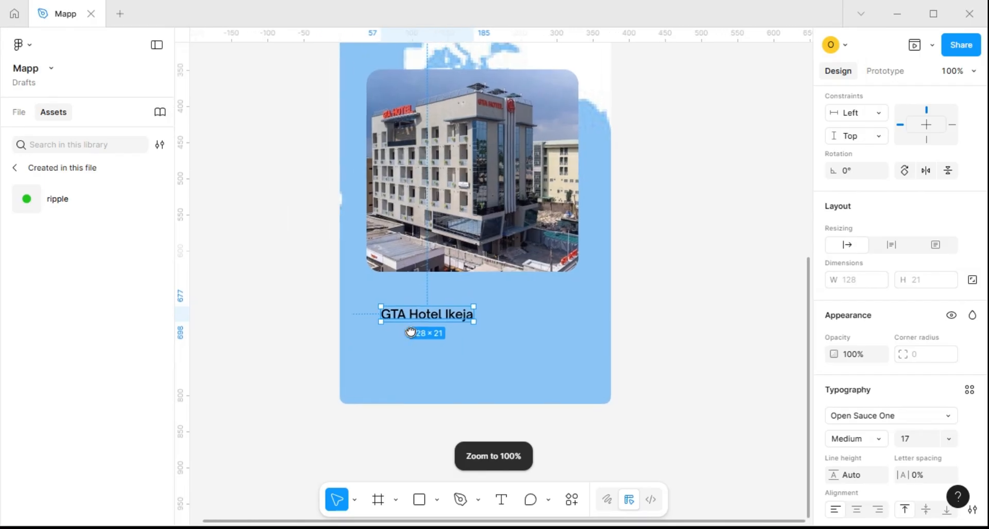
# Duplicate the hotel name directly below itself and change the copy's text to "Ikeja, Lagos"
pyautogui.moveTo(418, 313)
pyautogui.mouseDown()
pyautogui.moveTo(406, 293)
pyautogui.moveTo(400, 331)
pyautogui.moveTo(407, 316)
pyautogui.mouseUp()
pyautogui.doubleClick(429, 314)
pyautogui.scroll(2, 428, 315)
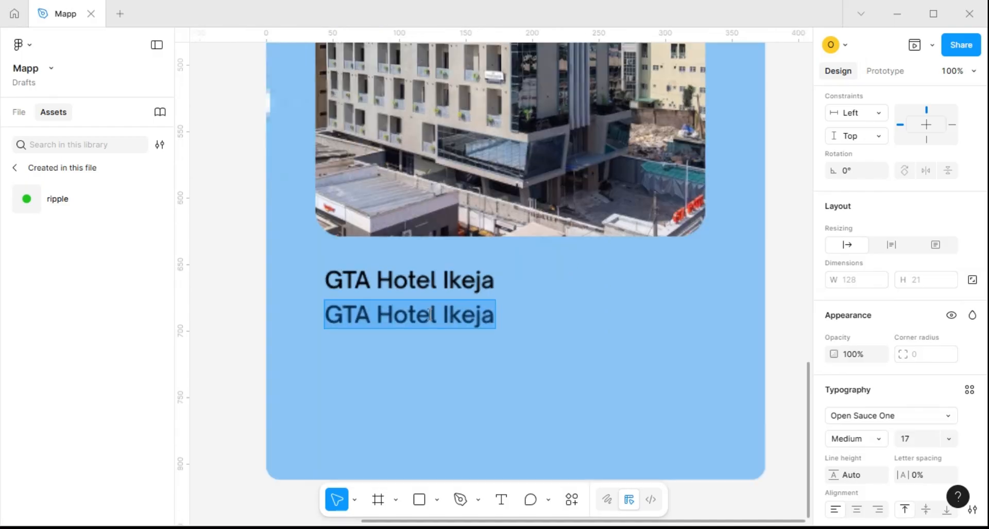
pyautogui.click(435, 316)
pyautogui.hotkey('ctrl', 'BackSpace')
pyautogui.hotkey('ctrl', 'BackSpace')
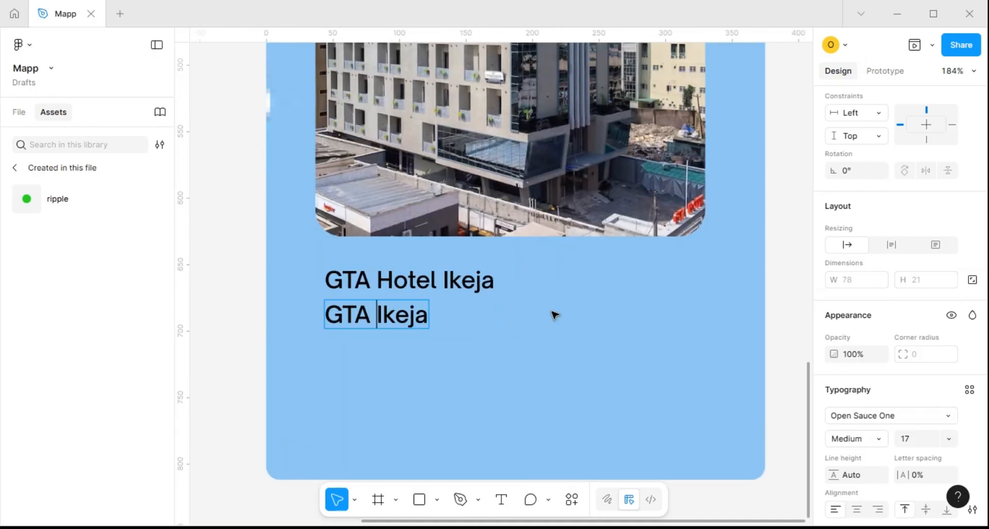
pyautogui.write(', ')
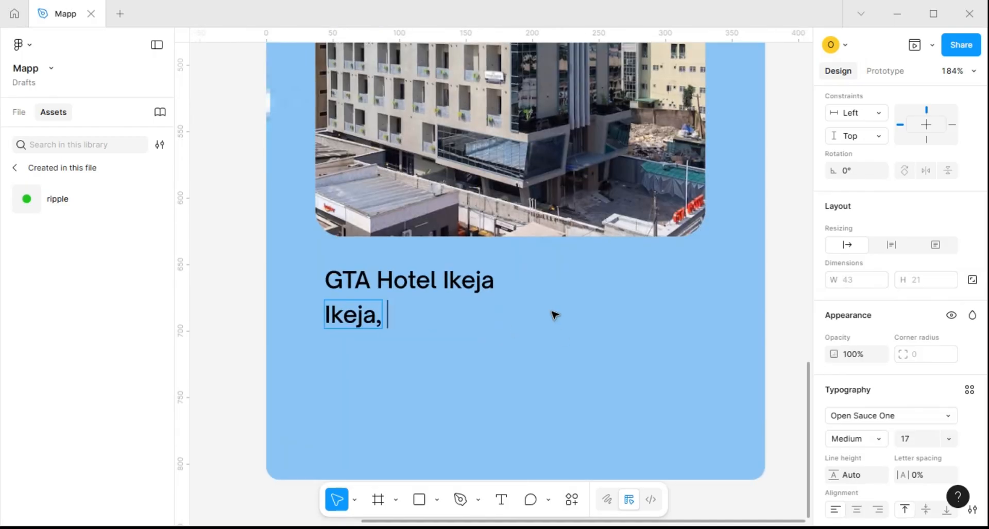
pyautogui.write('Lagos')
pyautogui.press('Escape')
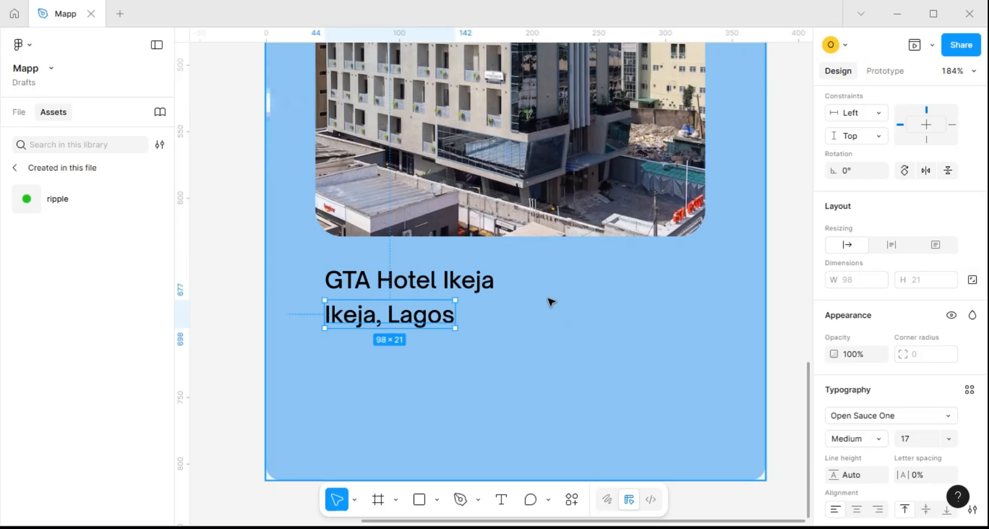
# Set the "Ikeja, Lagos" text to size 12 and Regular weight
pyautogui.click(949, 438)
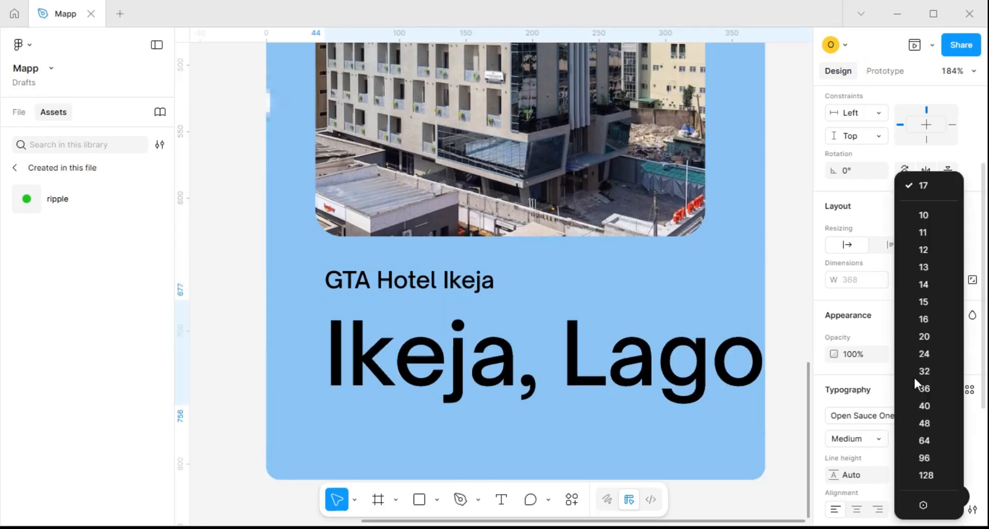
pyautogui.click(925, 252)
pyautogui.click(880, 442)
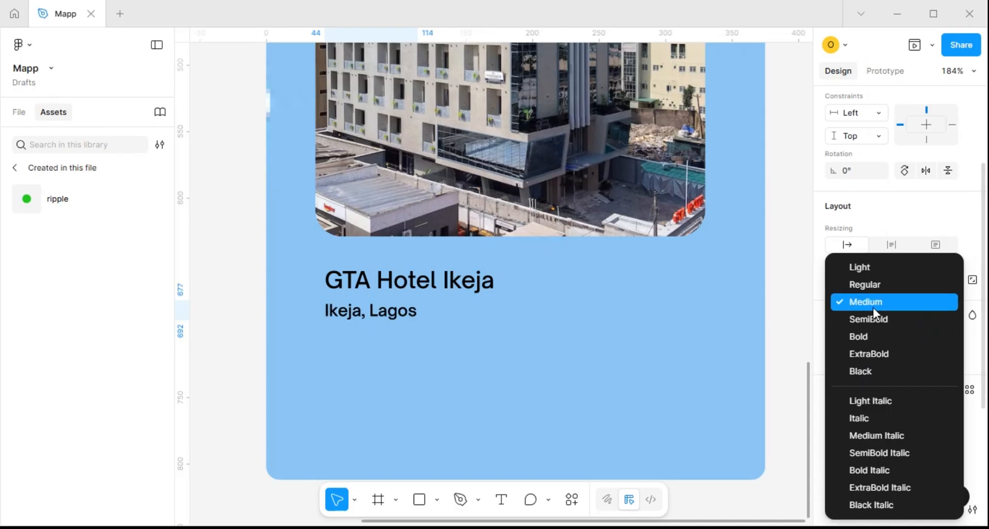
pyautogui.click(877, 288)
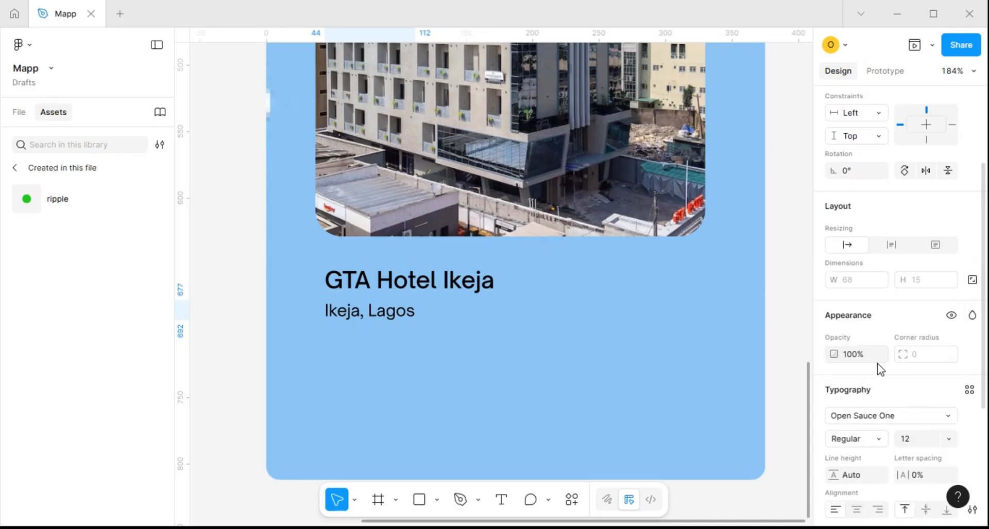
# Change the fill colour of the "Ikeja, Lagos" text to dark grey 676464
pyautogui.scroll(-4, 879, 368)
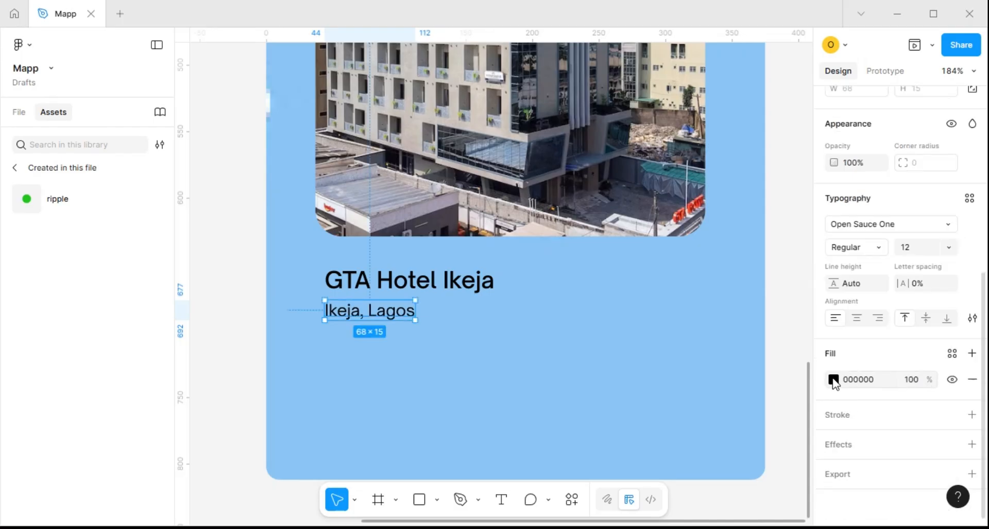
pyautogui.click(833, 380)
pyautogui.moveTo(656, 268); pyautogui.dragTo(656, 317)
pyautogui.click(657, 307)
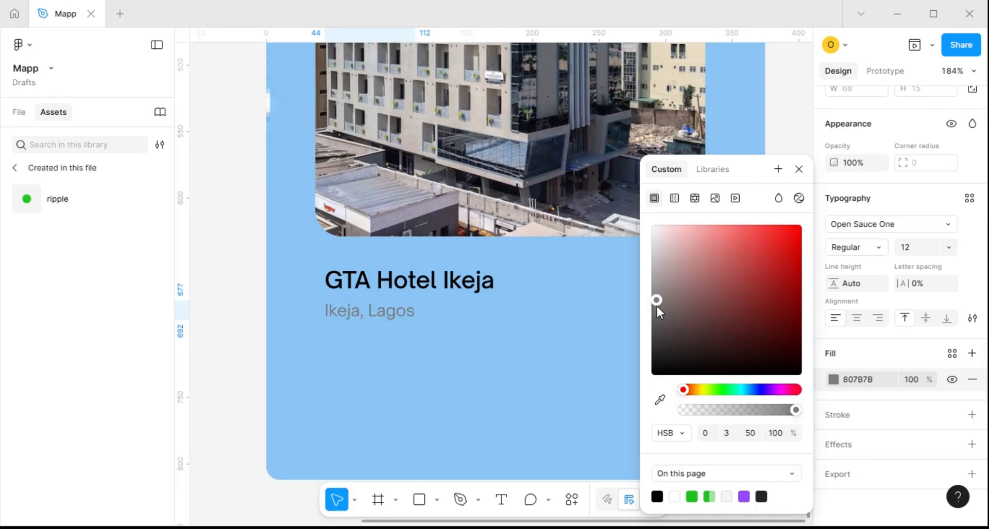
pyautogui.moveTo(656, 307); pyautogui.dragTo(657, 321)
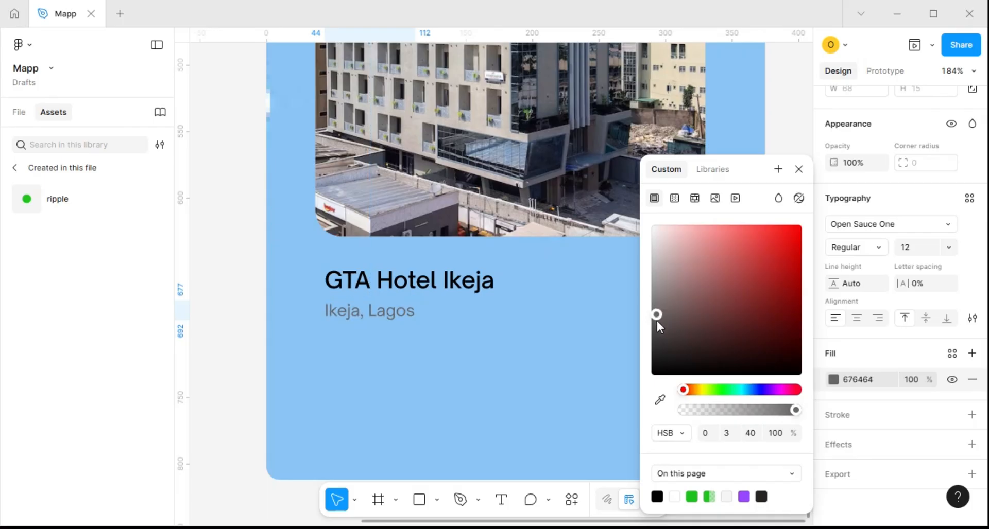
pyautogui.click(482, 328)
pyautogui.click(392, 318)
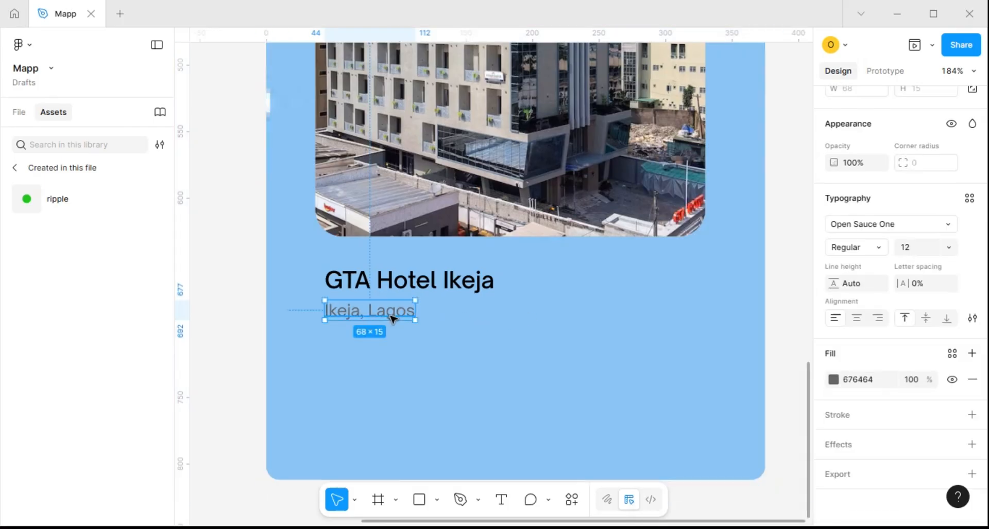
pyautogui.keyDown('alt'); pyautogui.moveTo(392, 317); pyautogui.dragTo(394, 345); pyautogui.keyUp('alt')
pyautogui.hotkey('ctrl', 'z')
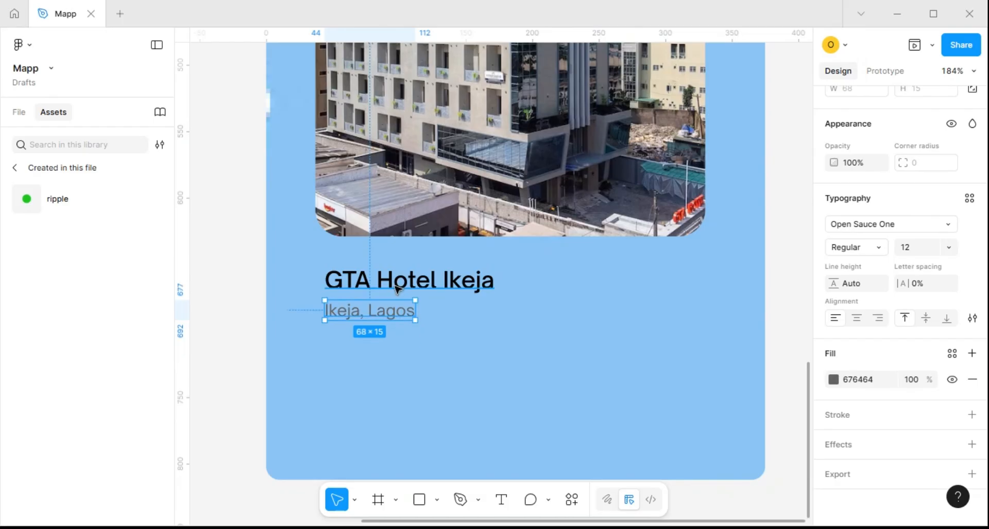
# Duplicate the hotel name below the "Ikeja, Lagos" line and change the copy's text to "$50"
pyautogui.click(396, 286)
pyautogui.keyDown('alt'); pyautogui.moveTo(394, 283); pyautogui.dragTo(394, 345); pyautogui.keyUp('alt')
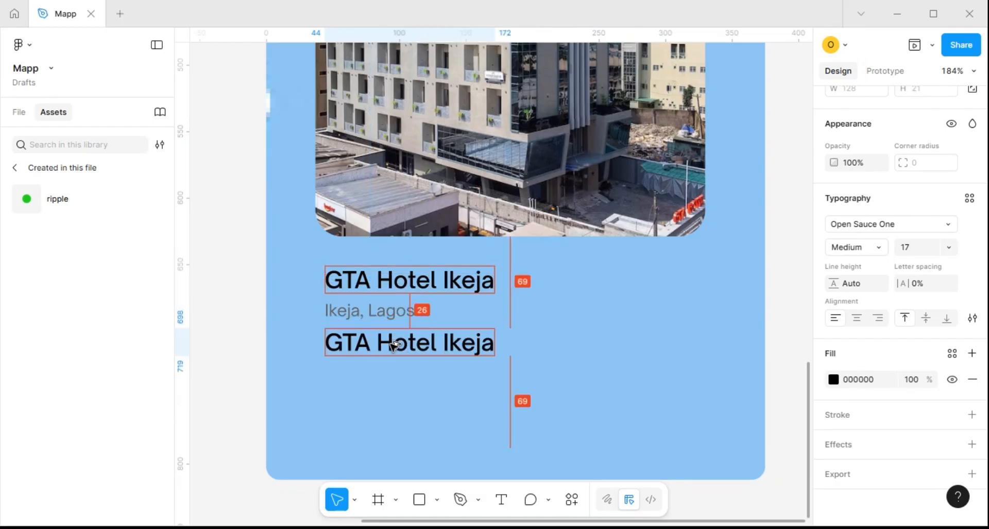
pyautogui.doubleClick(393, 345)
pyautogui.write('$')
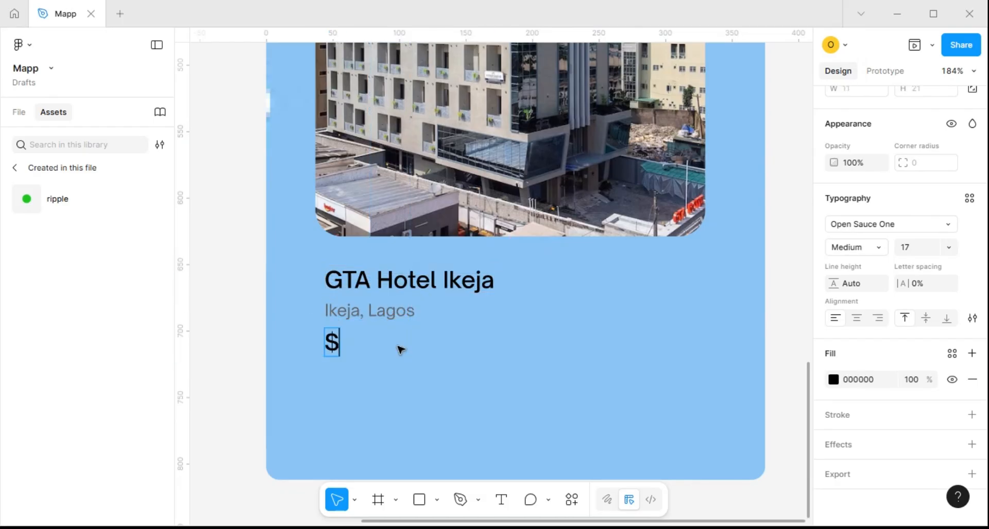
pyautogui.write('50')
pyautogui.press('Escape')
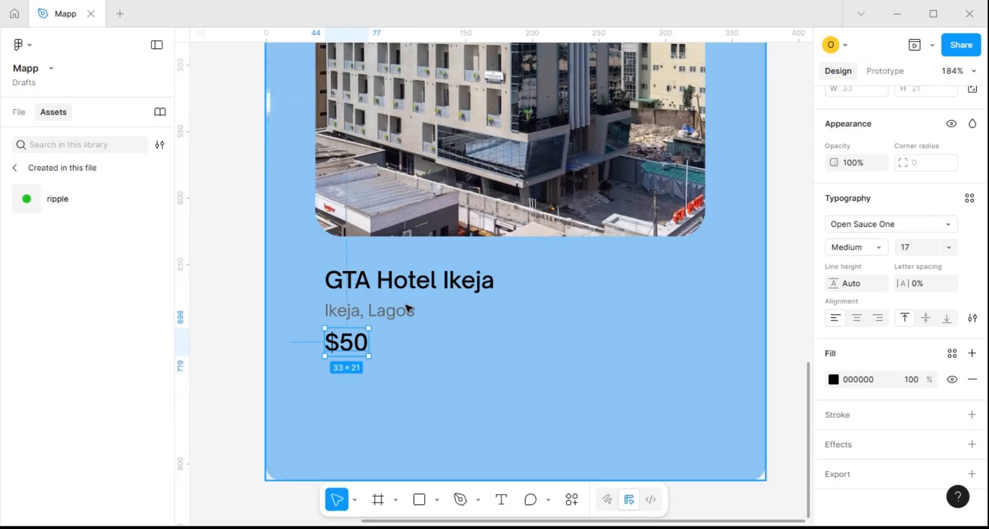
# Set the "$50" price text to SemiBold weight and size 19
pyautogui.hotkey('ctrl', 'shift', '.')
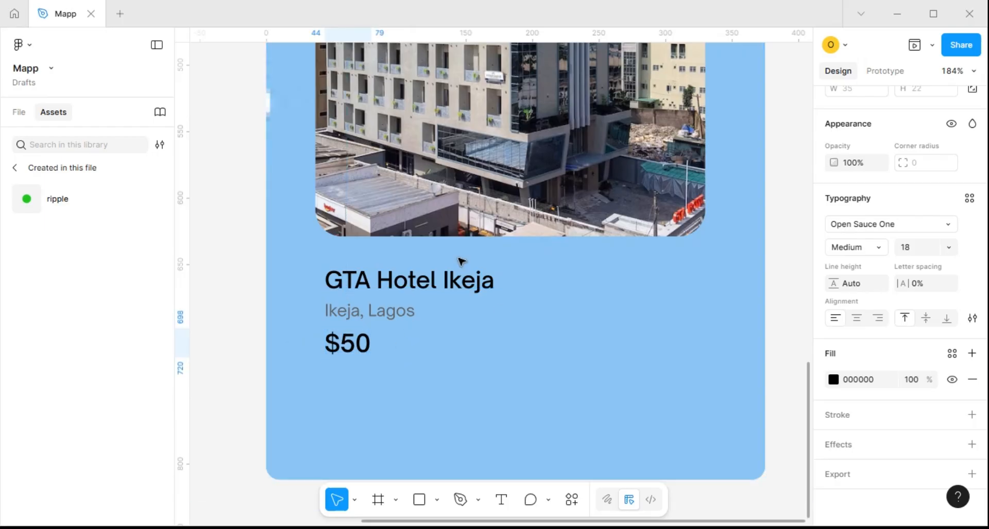
pyautogui.click(870, 249)
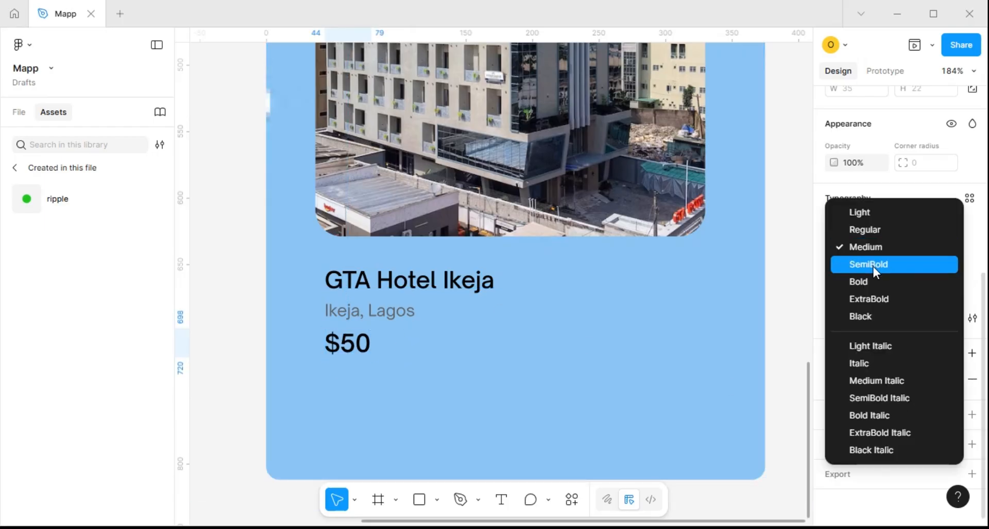
pyautogui.click(873, 266)
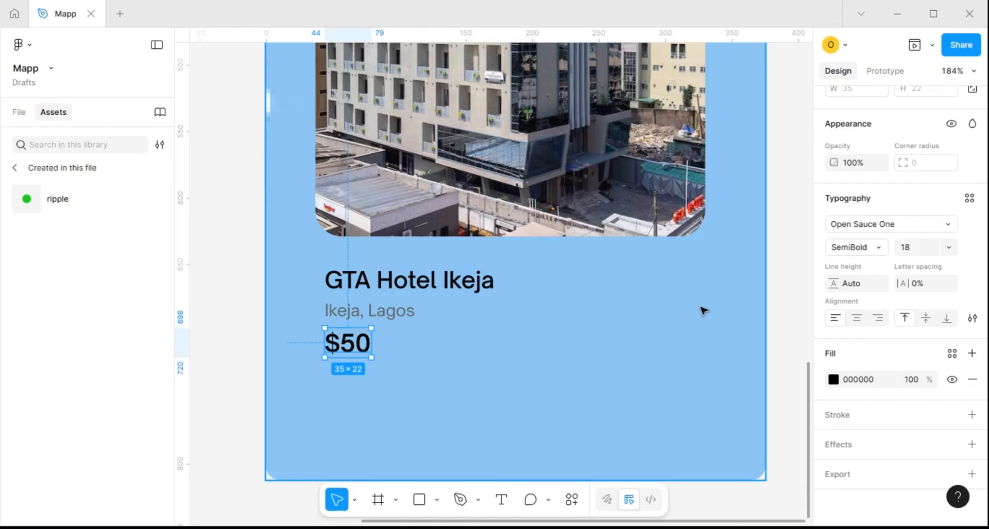
pyautogui.click(927, 252)
pyautogui.write('1')
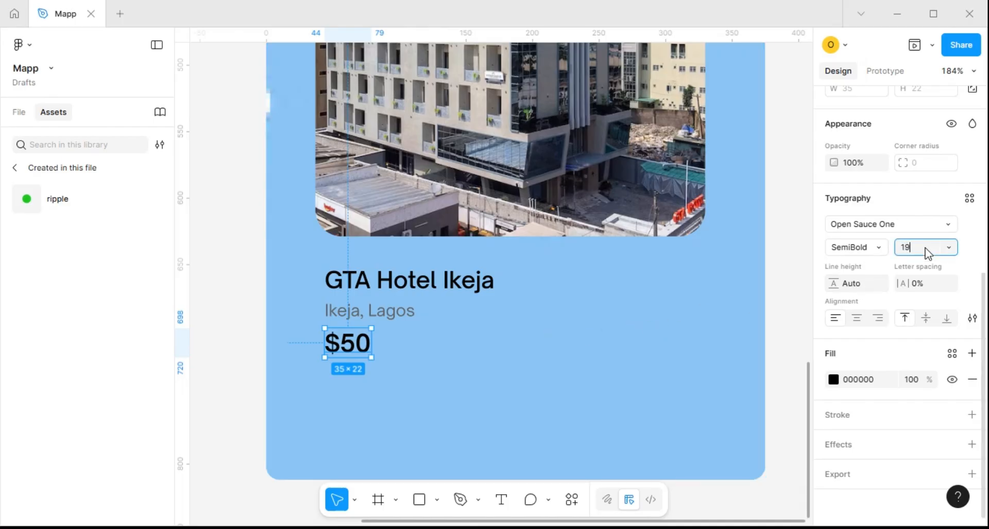
pyautogui.press('Return')
# Insert a solid star icon with the Iconify plugin and place it beside the hotel name at X 236, Y 653 in the Map frame
pyautogui.hotkey('shift', '0')
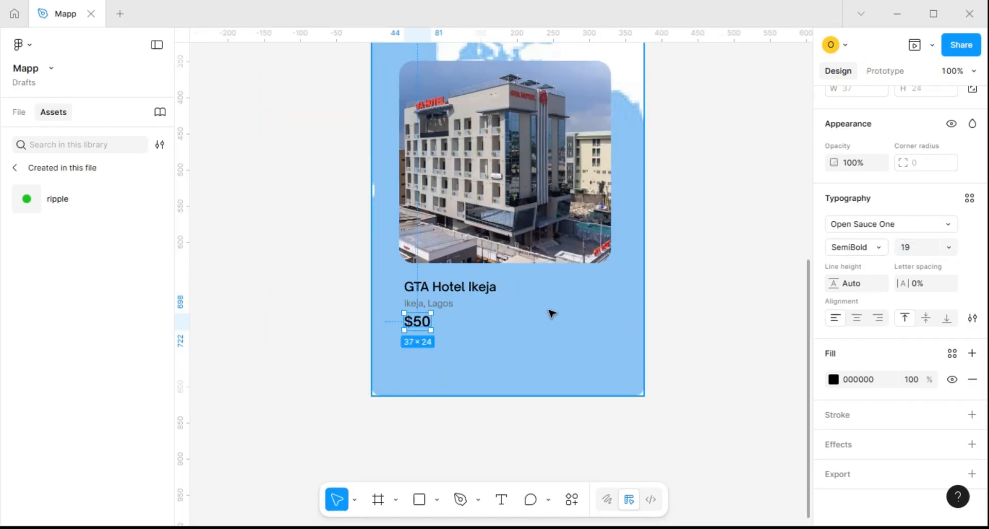
pyautogui.click(551, 313)
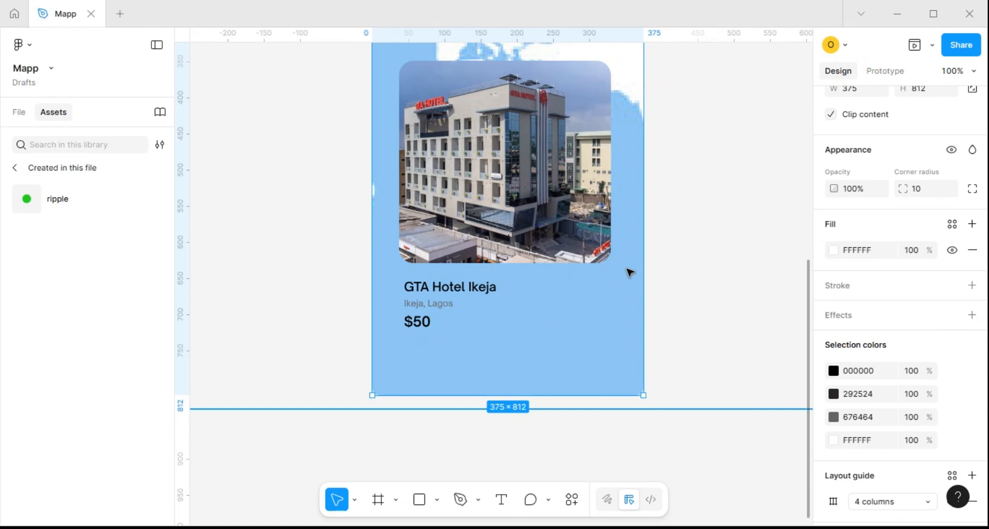
pyautogui.hotkey('shift', '1')
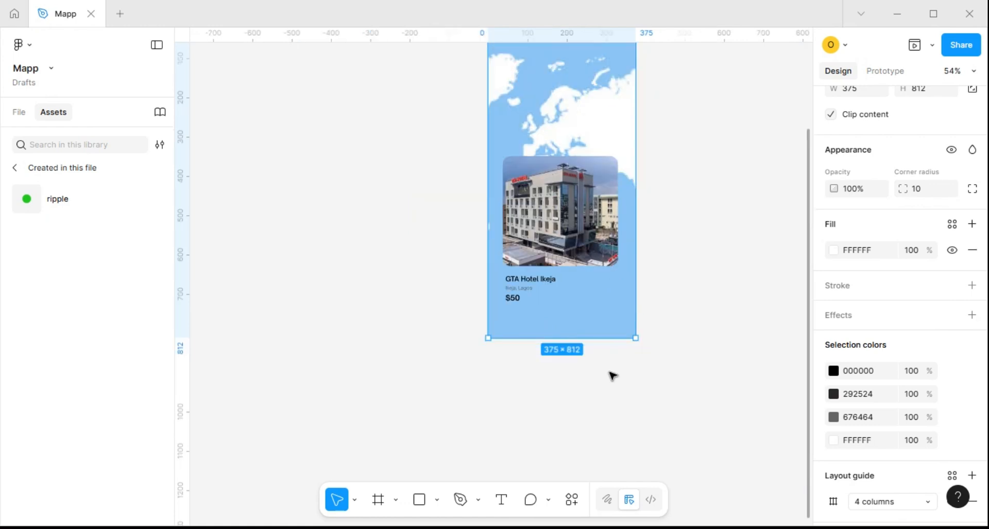
pyautogui.click(592, 380)
pyautogui.rightClick(595, 377)
pyautogui.moveTo(678, 445)
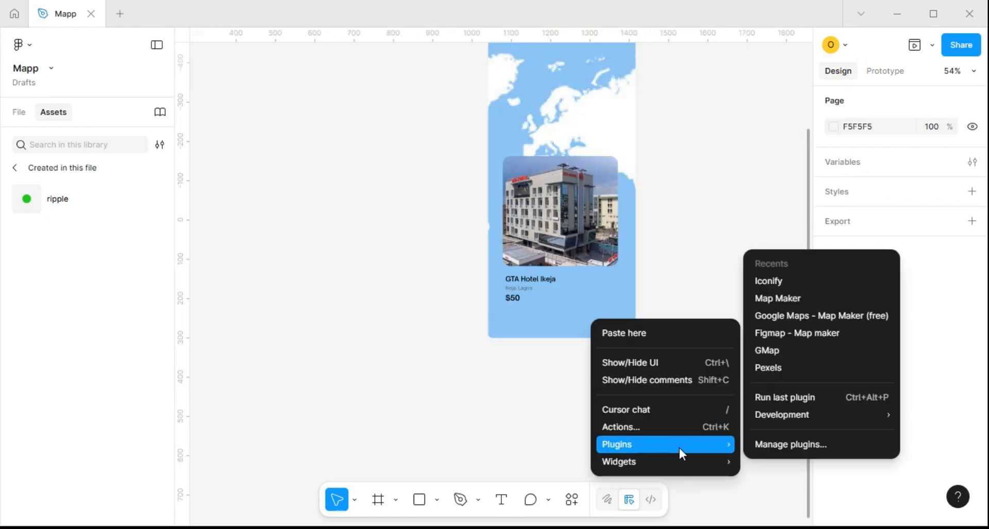
pyautogui.click(786, 282)
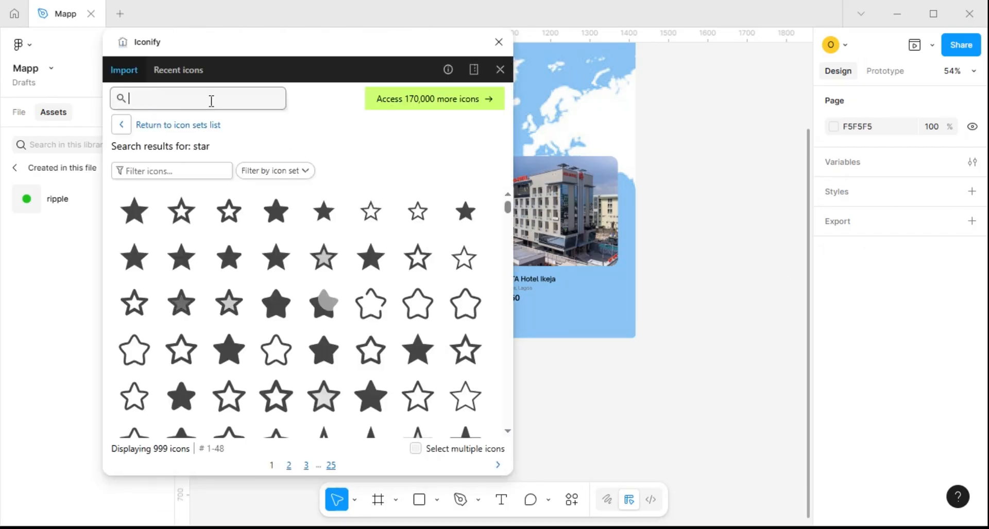
pyautogui.moveTo(289, 226); pyautogui.dragTo(578, 369)
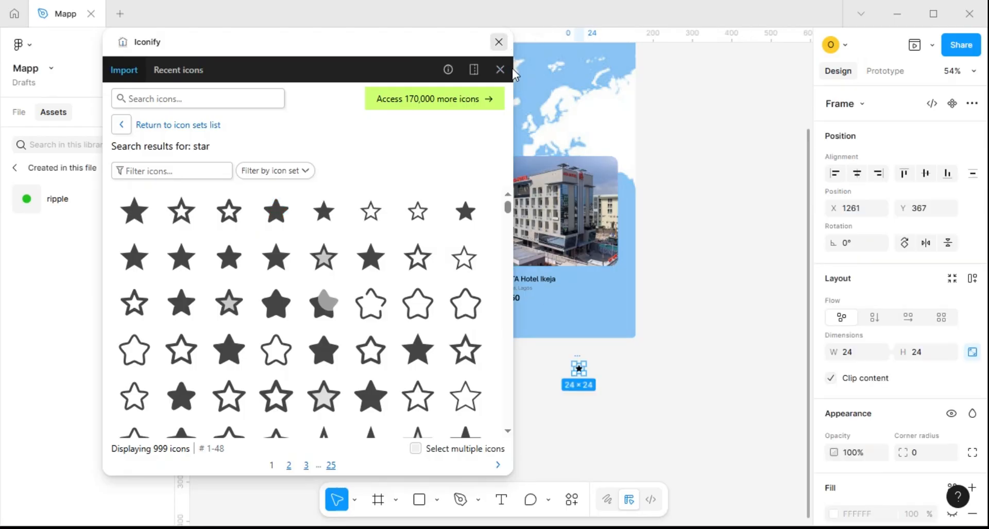
pyautogui.click(498, 42)
pyautogui.scroll(3, 587, 369)
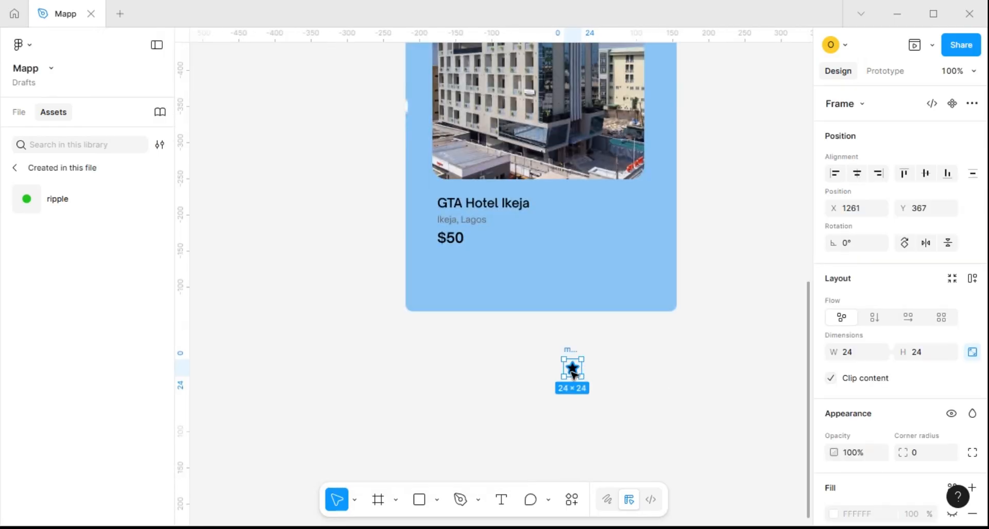
pyautogui.moveTo(571, 366); pyautogui.dragTo(581, 221)
# Add the rating text "4.0(20)" beside the star icon at about X 269, Y 666
pyautogui.press('t')
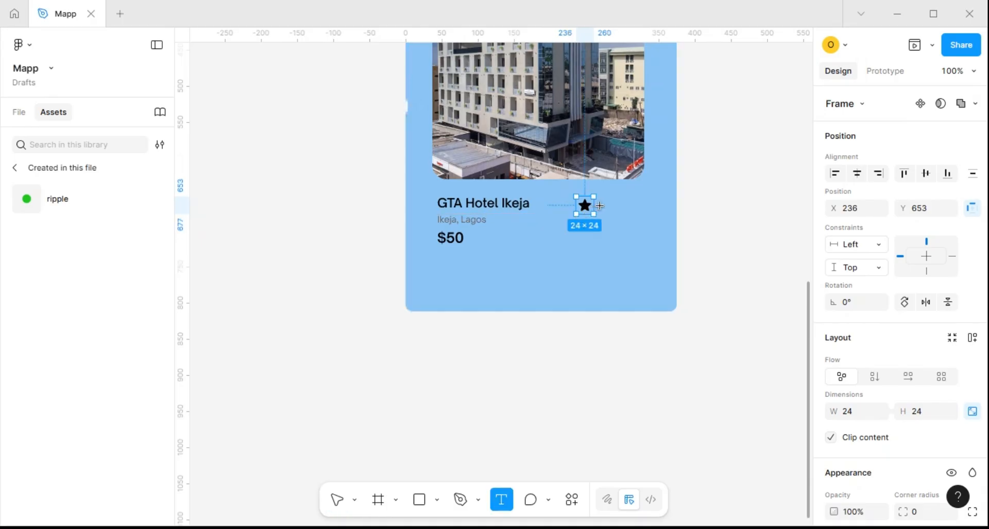
pyautogui.click(638, 215)
pyautogui.write('4.0')
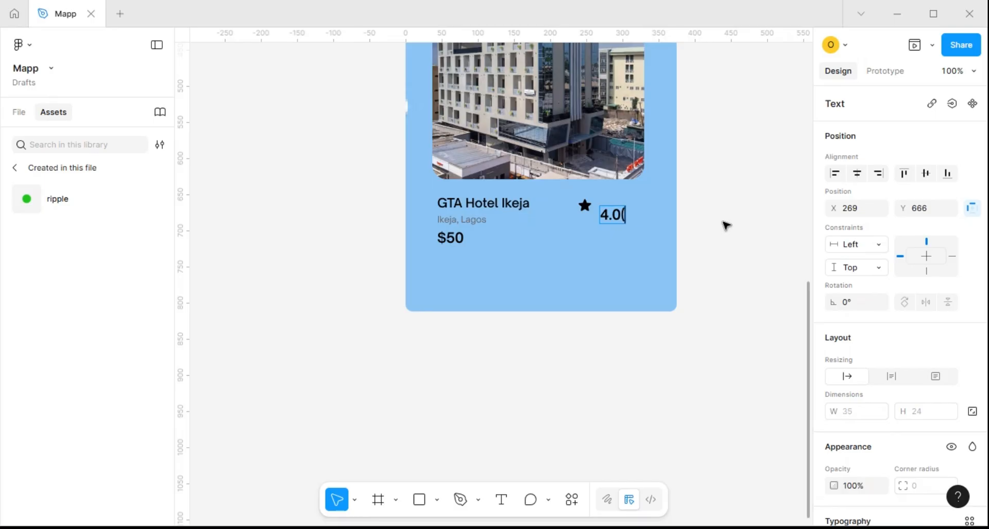
pyautogui.write('(20')
pyautogui.press('Escape')
# Set the "4.0(20)" rating text to Regular weight, size 11 and 60% opacity
pyautogui.scroll(3, 640, 208)
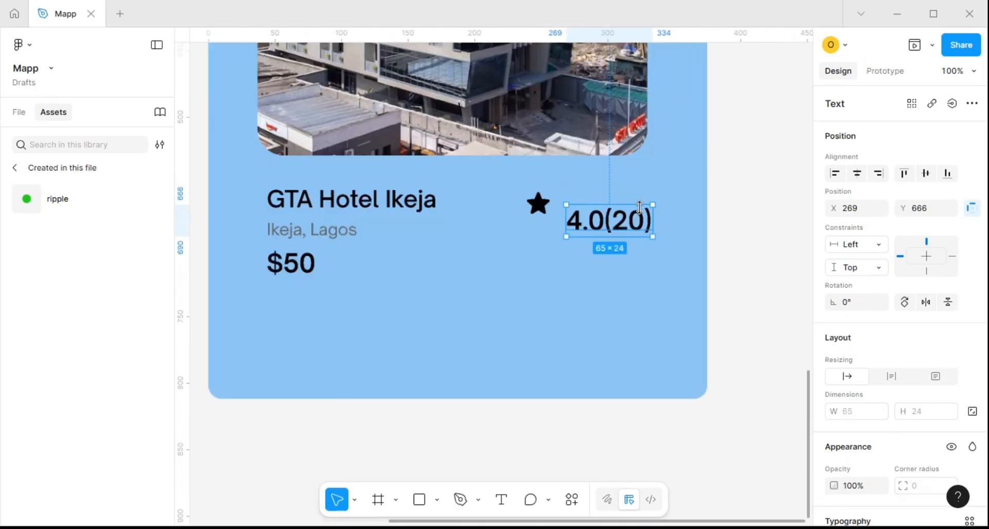
pyautogui.scroll(-5, 915, 434)
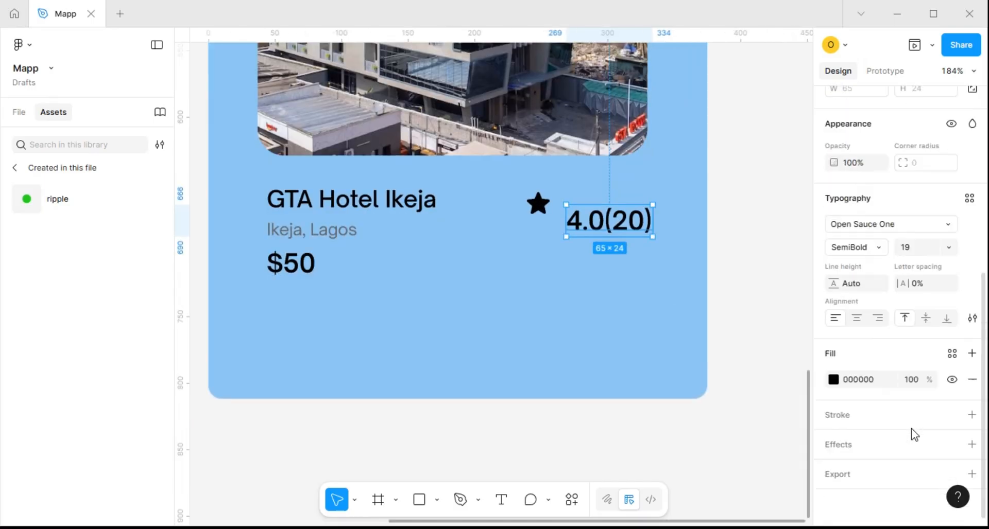
pyautogui.click(877, 247)
pyautogui.click(867, 213)
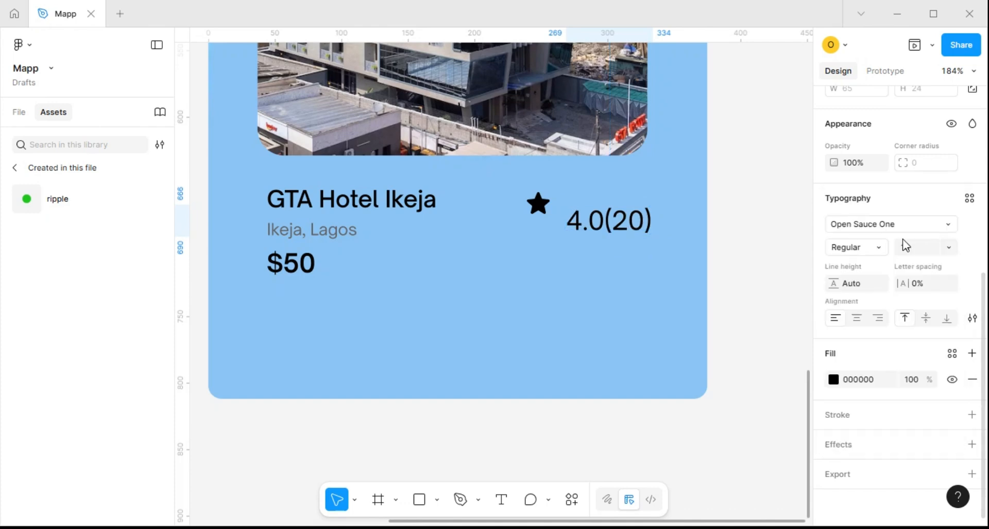
pyautogui.click(950, 247)
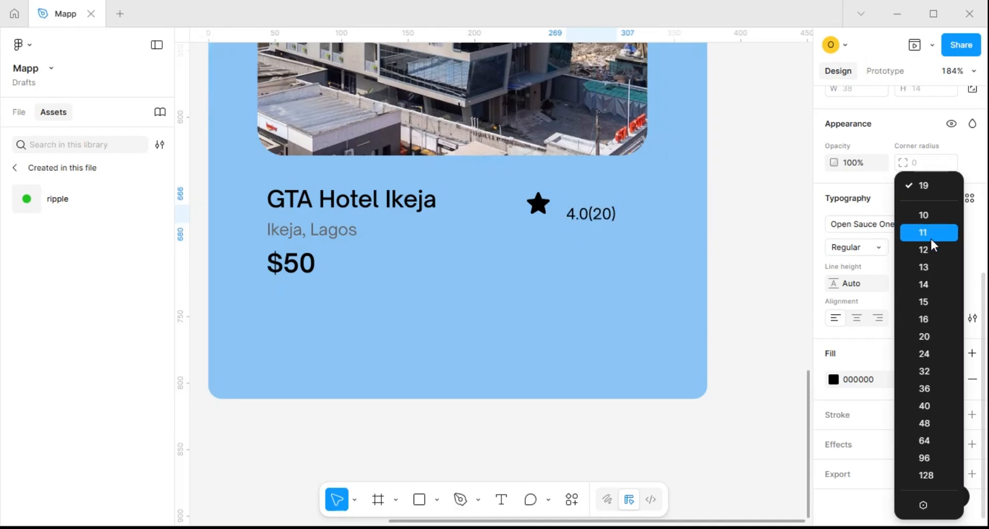
pyautogui.click(927, 232)
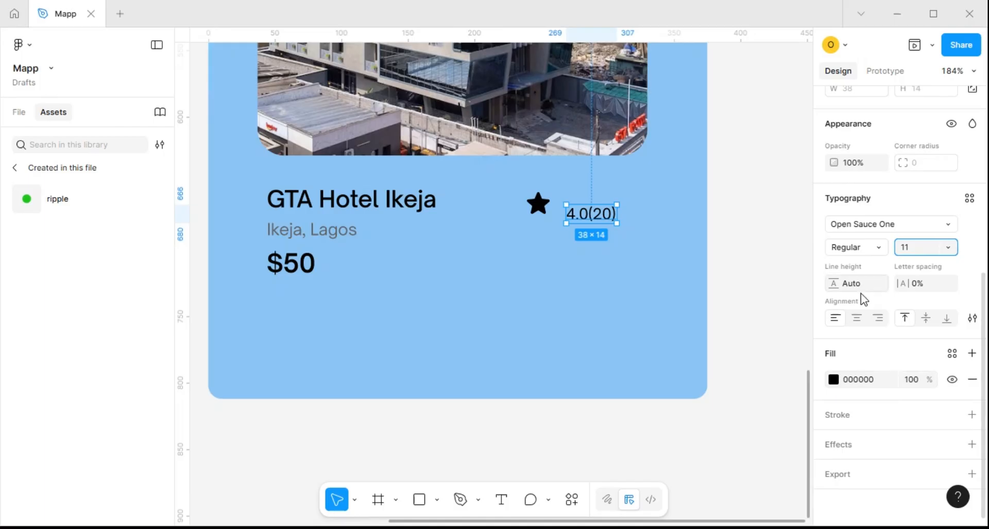
pyautogui.click(597, 217)
pyautogui.press('6')
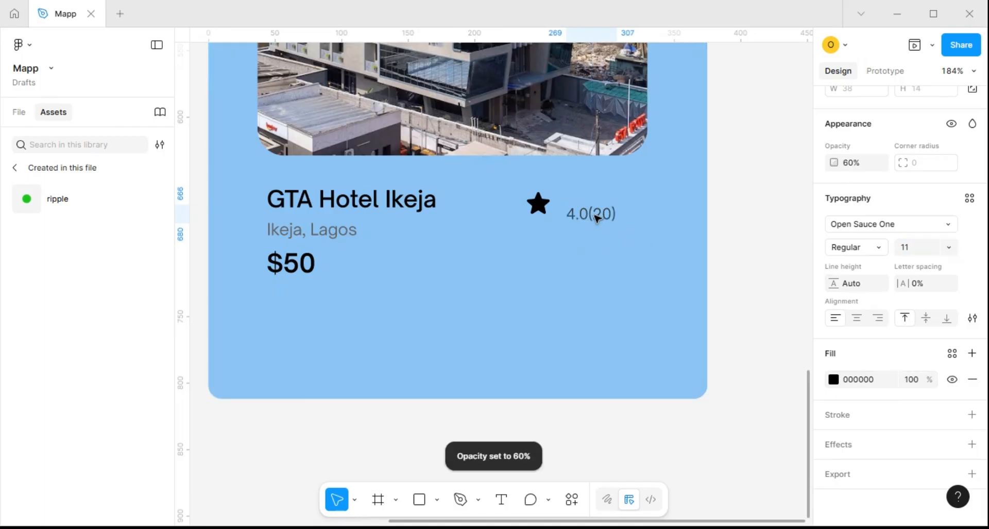
pyautogui.scroll(5, 582, 214)
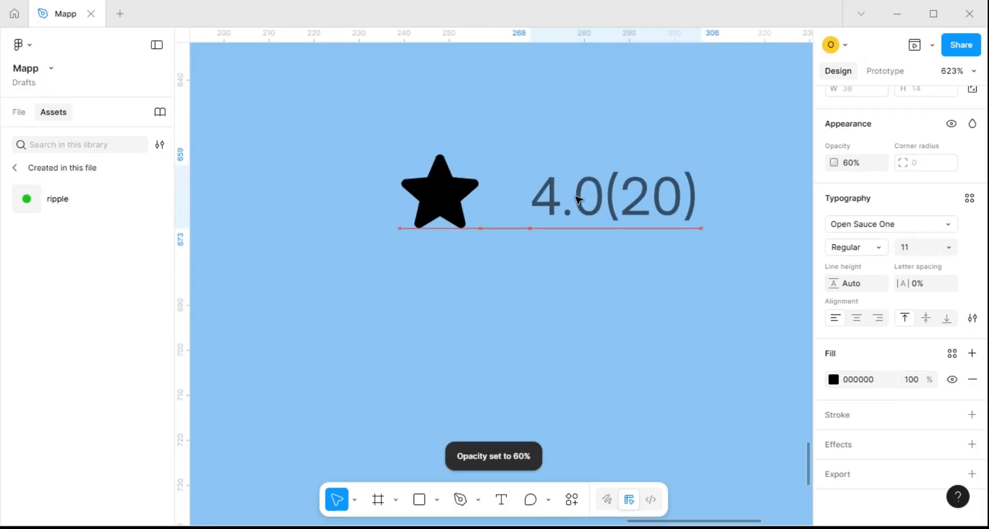
# Recolour the star icon gold CDA815 and set its opacity to 100%
pyautogui.click(456, 198)
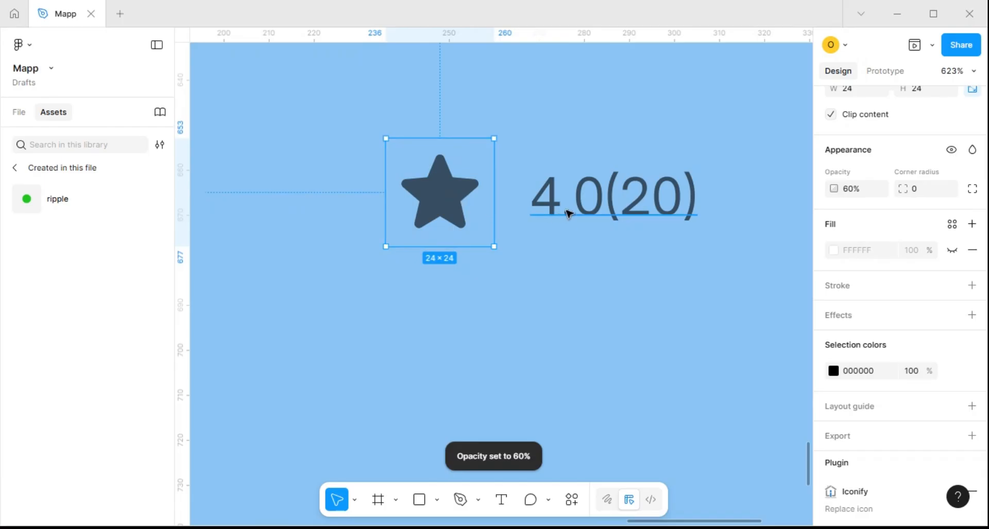
pyautogui.click(832, 370)
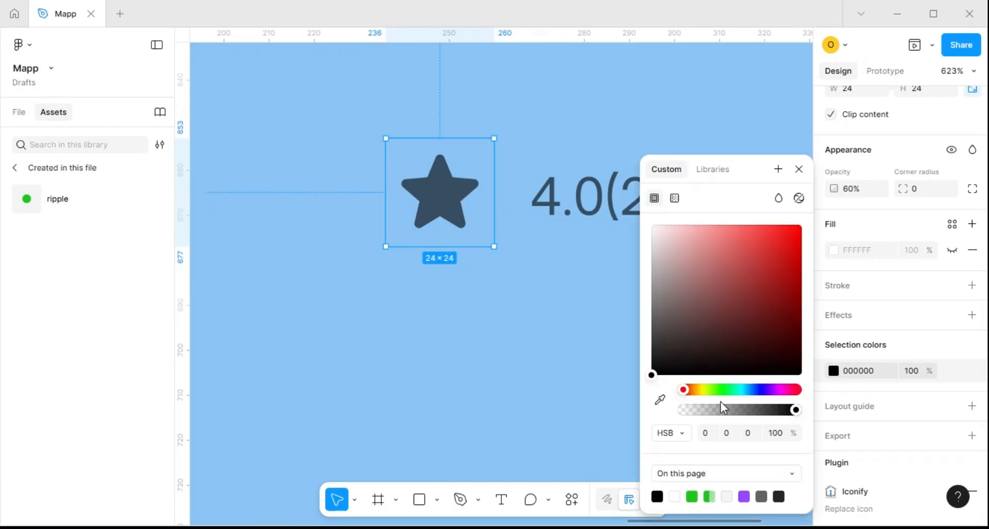
pyautogui.click(702, 390)
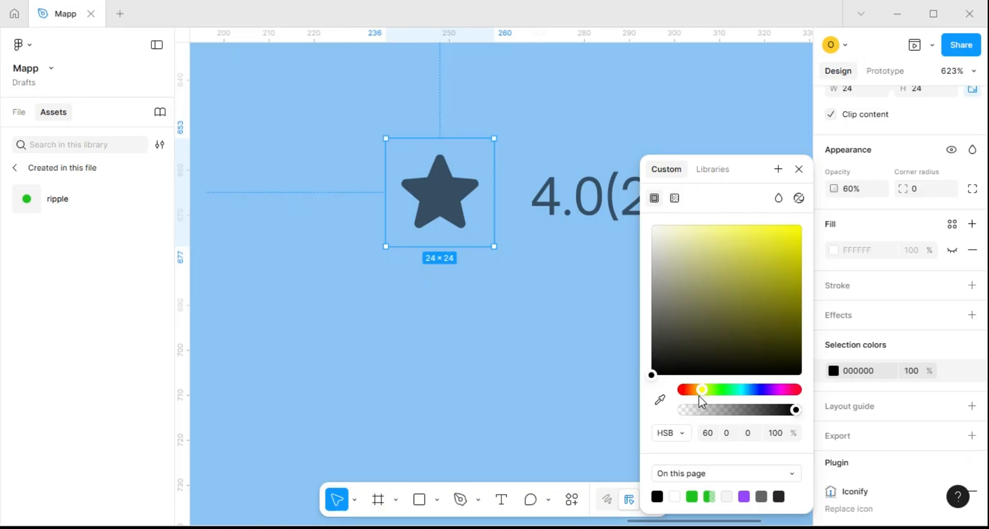
pyautogui.moveTo(701, 392); pyautogui.dragTo(698, 390)
pyautogui.click(786, 254)
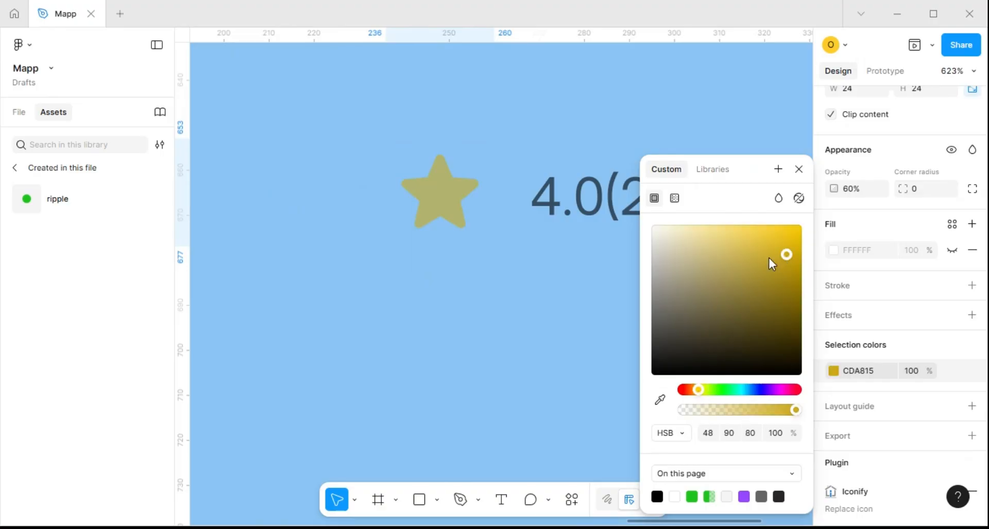
pyautogui.press('Escape')
pyautogui.press('0')
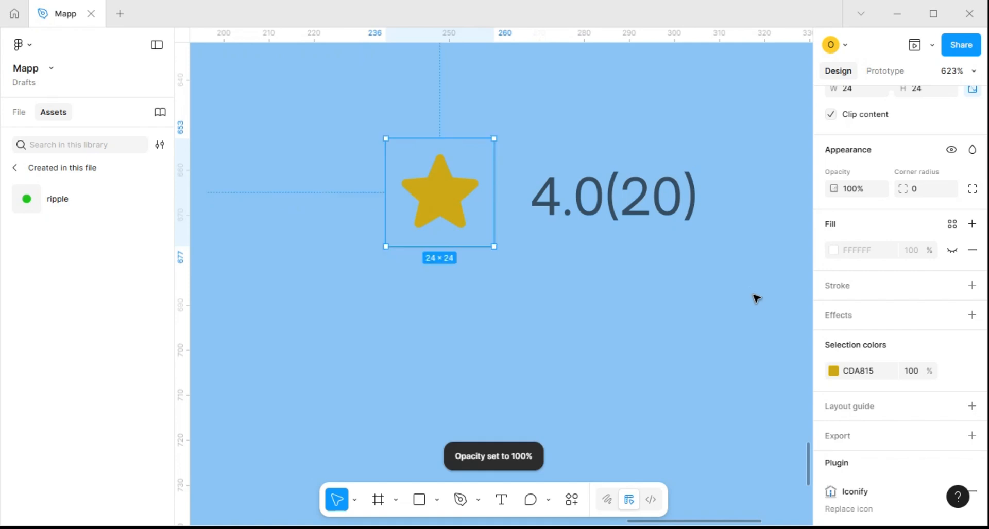
# Wrap the star and rating in one auto layout, and the hotel name, location and price in another
pyautogui.keyDown('shift'); pyautogui.click(597, 220); pyautogui.keyUp('shift')
pyautogui.hotkey('shift', 'a')
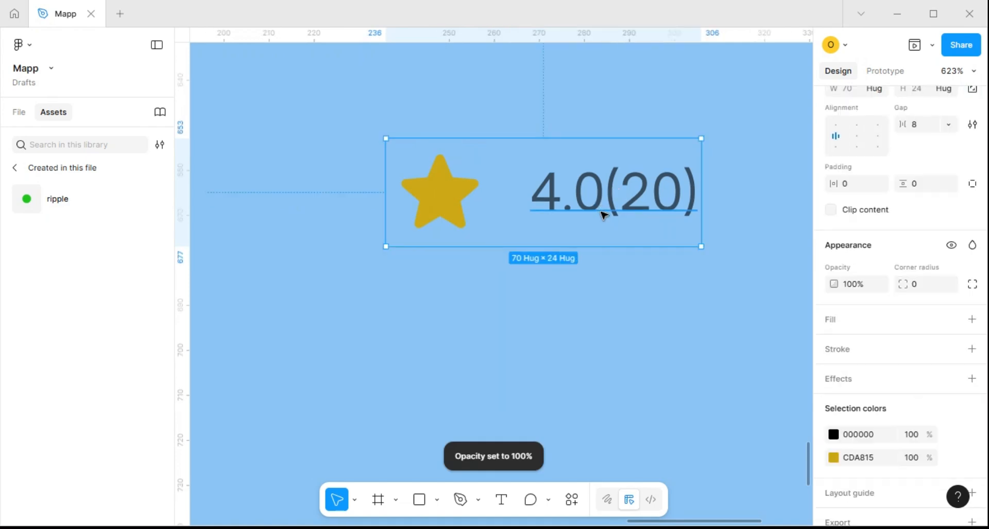
pyautogui.scroll(-3, 600, 216)
pyautogui.scroll(-3, 602, 215)
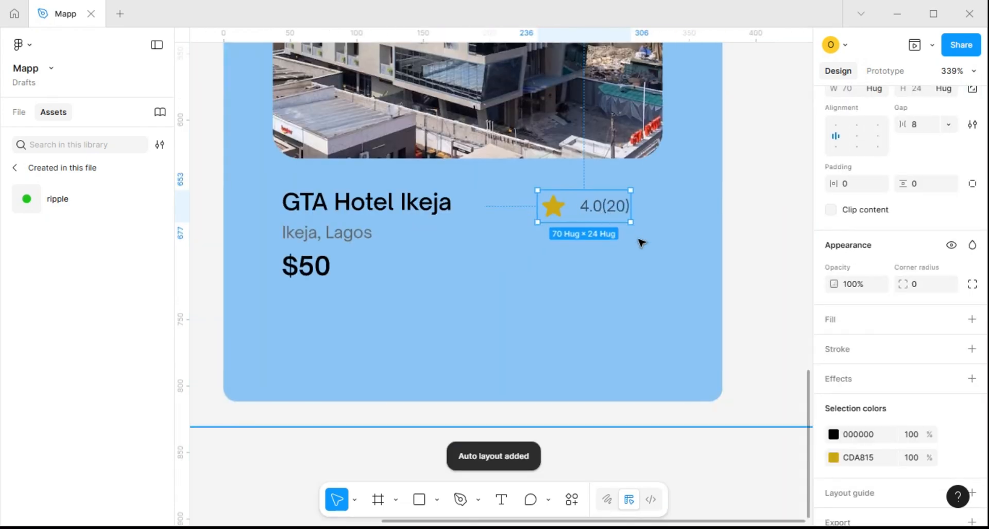
pyautogui.click(293, 265)
pyautogui.keyDown('shift'); pyautogui.click(317, 235); pyautogui.keyUp('shift')
pyautogui.keyDown('shift'); pyautogui.click(328, 209); pyautogui.keyUp('shift')
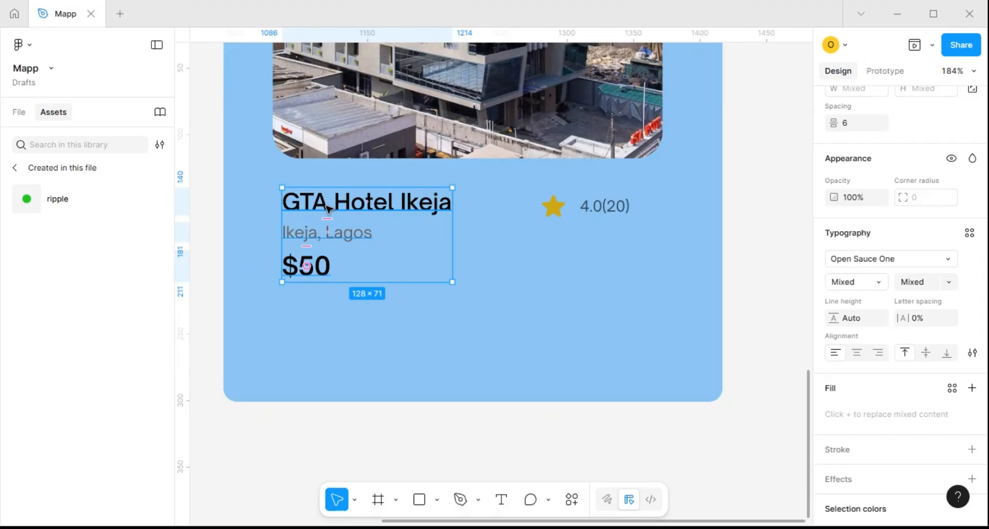
pyautogui.hotkey('shift', 'a')
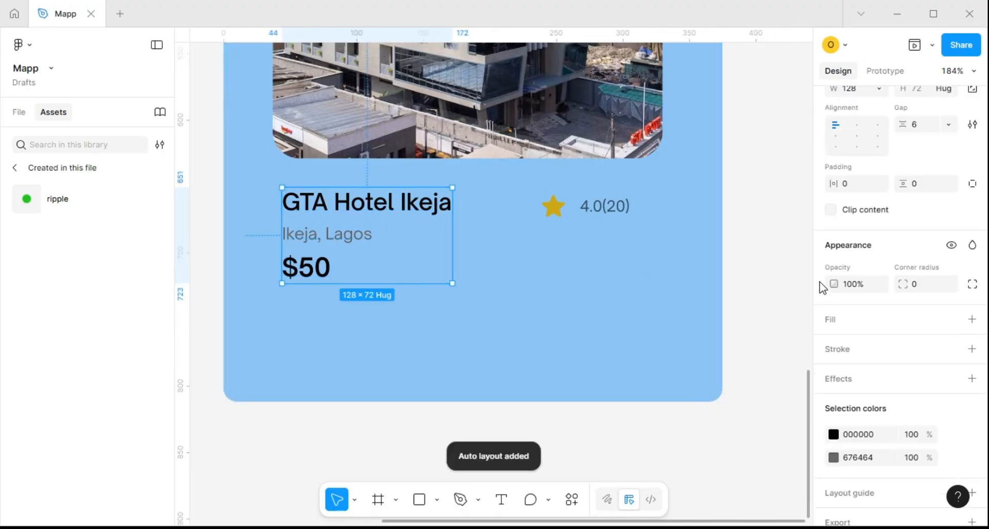
# Set the gap of the hotel name, location and price stack to 8
pyautogui.click(924, 130)
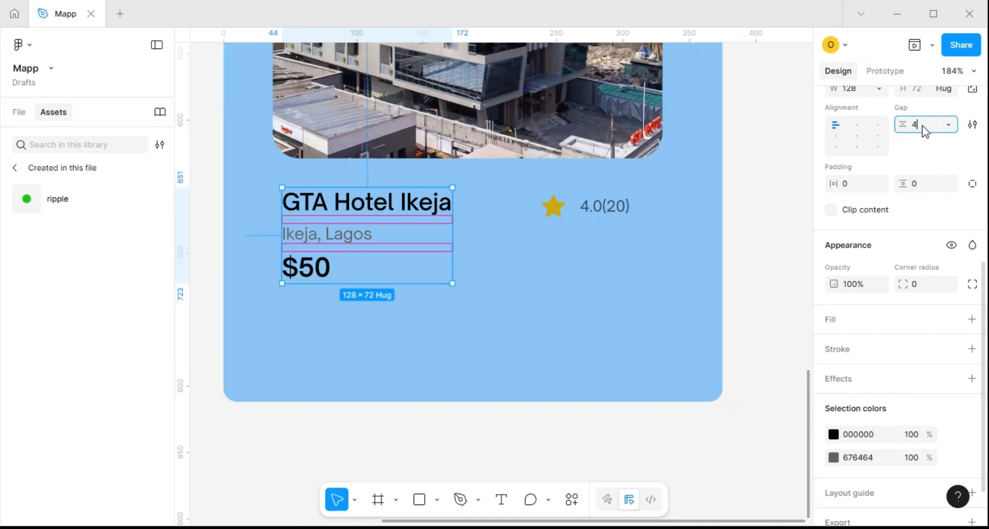
pyautogui.write('4')
pyautogui.press('Return')
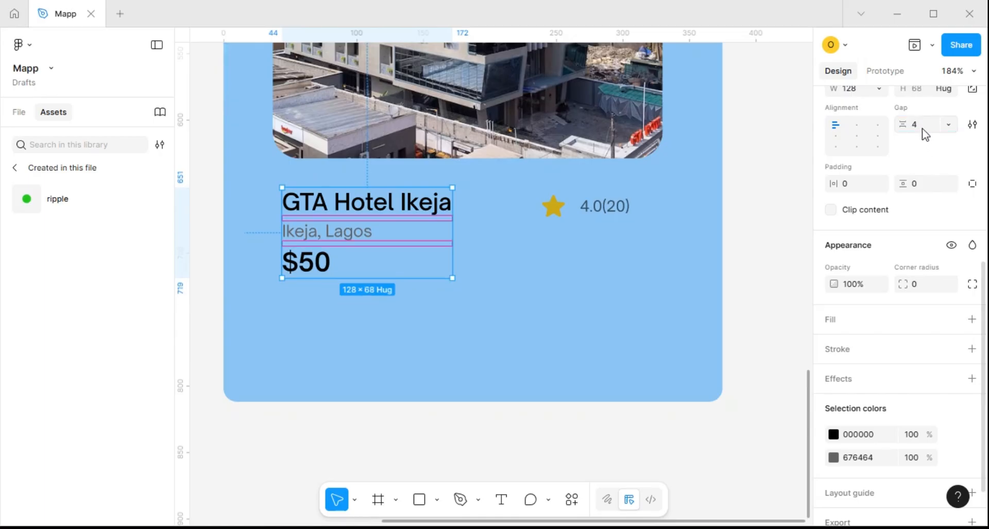
pyautogui.click(925, 129)
pyautogui.write('8')
pyautogui.press('Return')
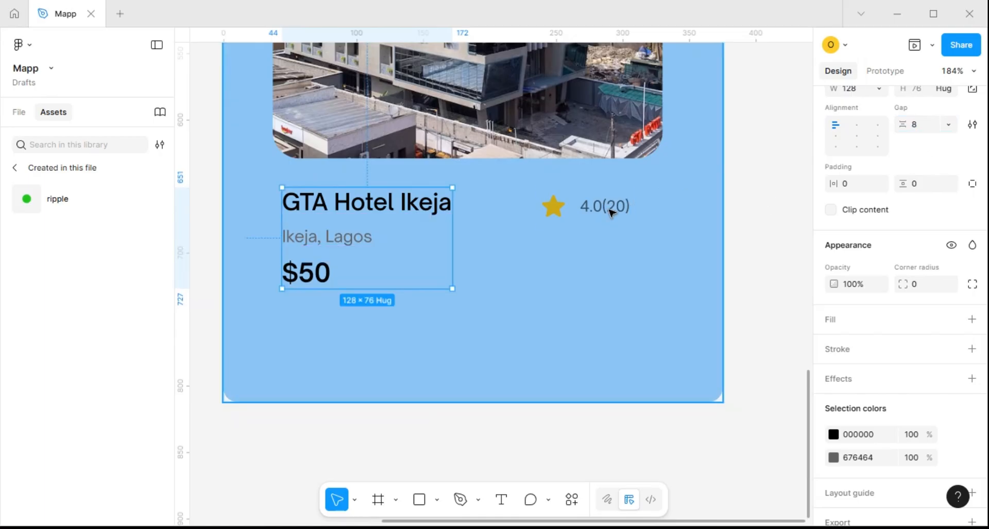
# Combine the hotel text stack and the rating group in a horizontal auto layout with top-right alignment
pyautogui.keyDown('shift'); pyautogui.click(599, 208); pyautogui.keyUp('shift')
pyautogui.hotkey('shift', 'a')
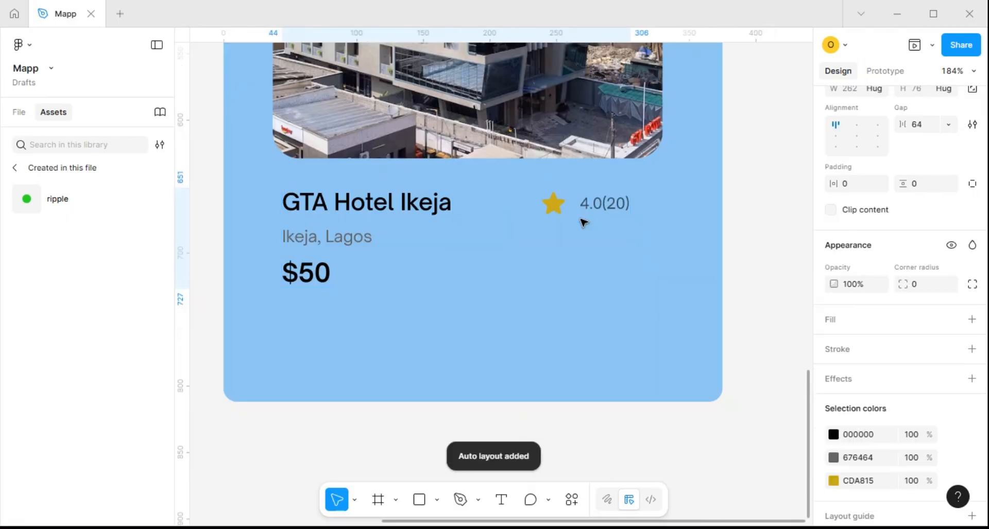
pyautogui.click(880, 127)
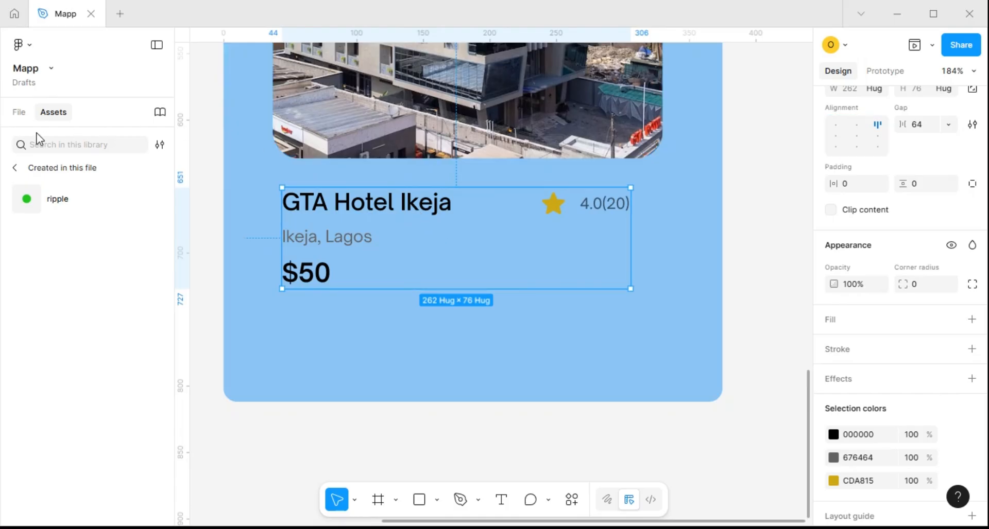
# Show the file's layers and wrap the hotel photo and details row together in a vertical auto layout
pyautogui.click(14, 168)
pyautogui.click(19, 114)
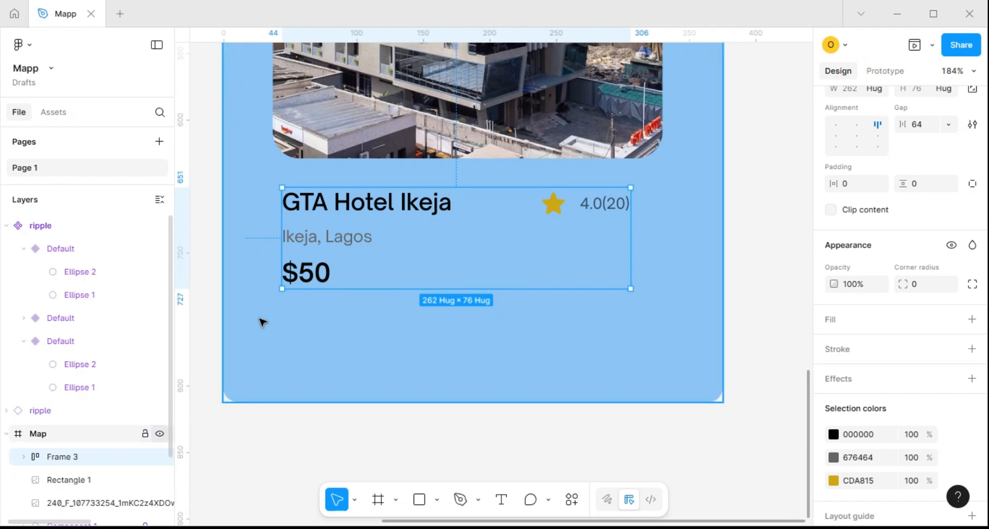
pyautogui.keyDown('shift'); pyautogui.click(406, 133); pyautogui.keyUp('shift')
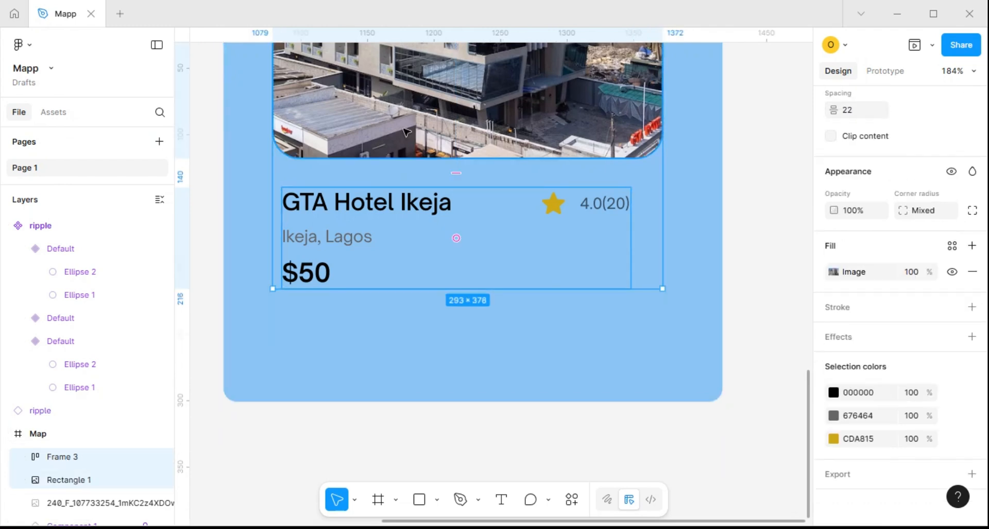
pyautogui.hotkey('shift', 'a')
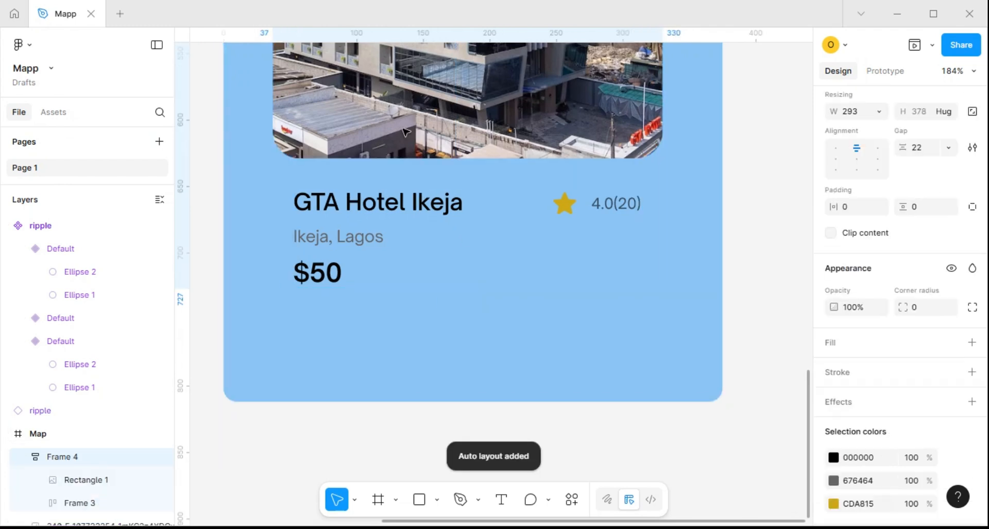
# Give the hotel card a white FFFFFF fill and a bottom padding of 15
pyautogui.hotkey('shift', '0')
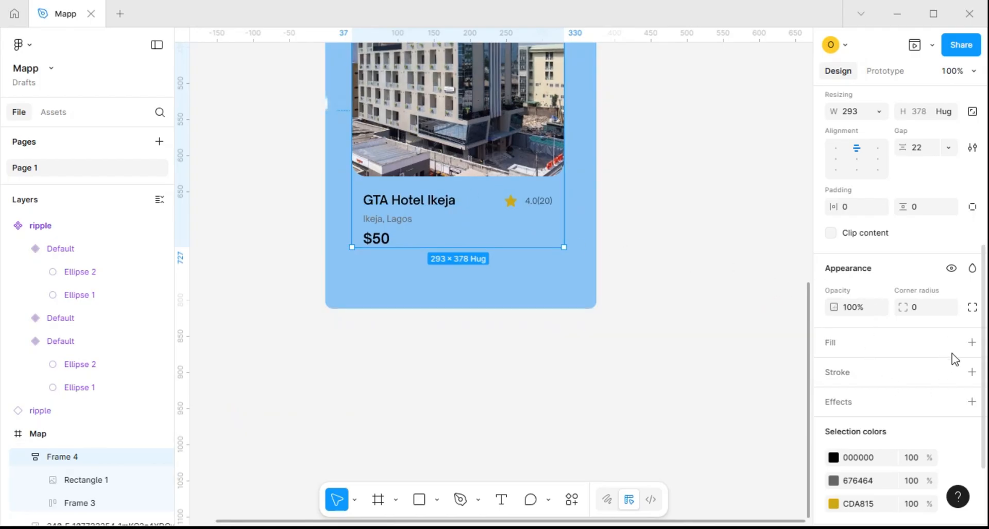
pyautogui.click(972, 343)
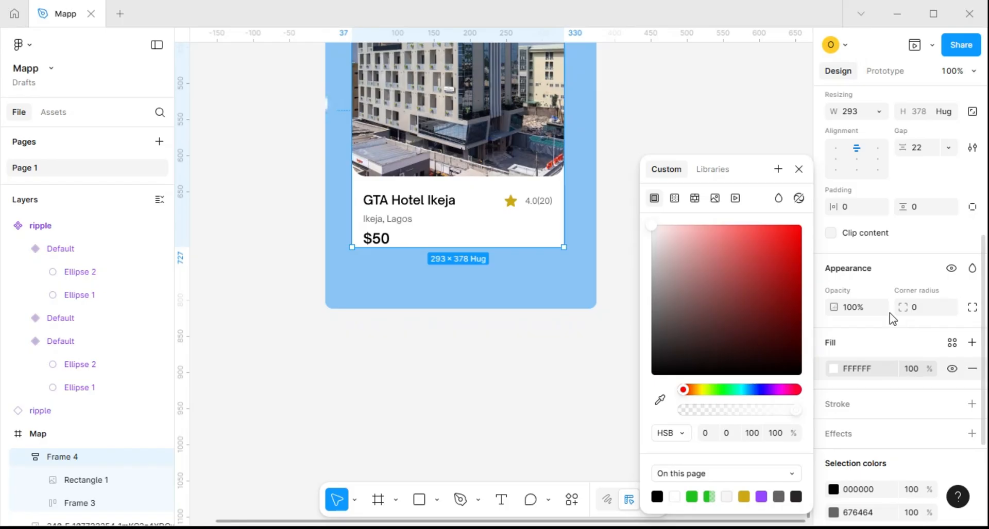
pyautogui.click(971, 207)
pyautogui.click(915, 233)
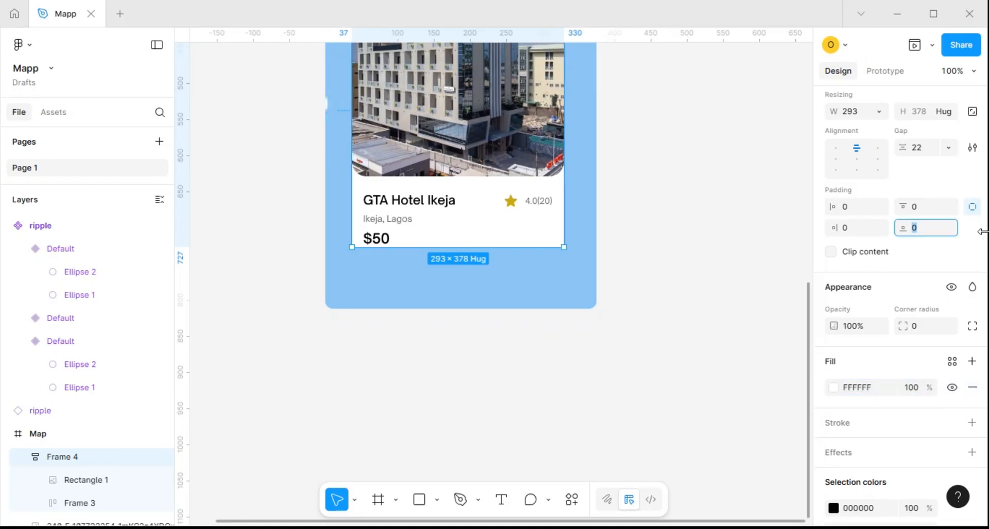
pyautogui.write('13')
pyautogui.press('Return')
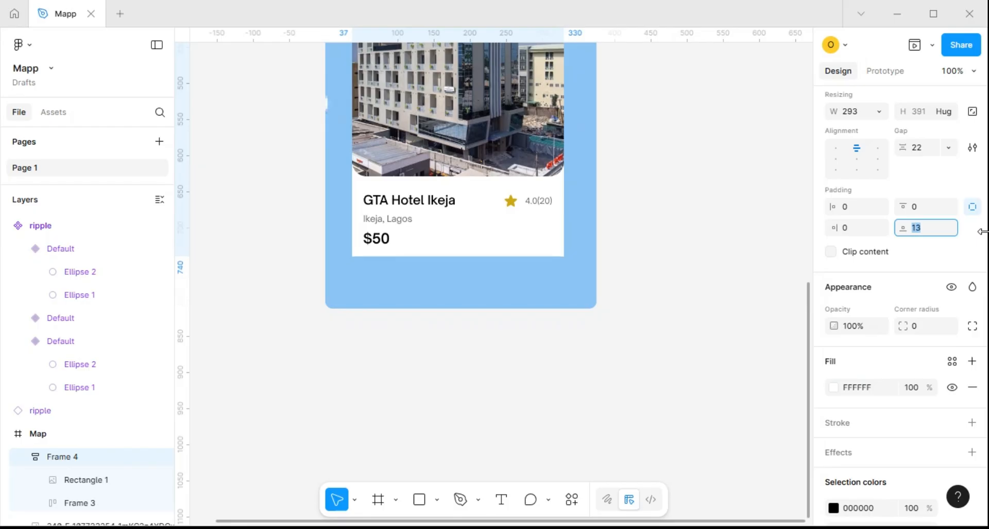
pyautogui.press('Up')
pyautogui.press('Up')
# Set the whole hotel card frame's corner radius to 20
pyautogui.click(537, 170)
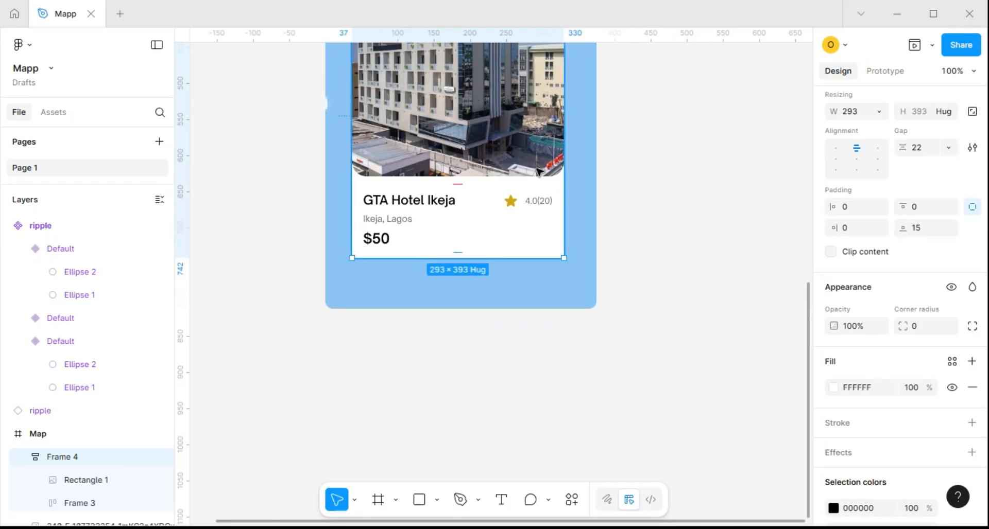
pyautogui.click(537, 170)
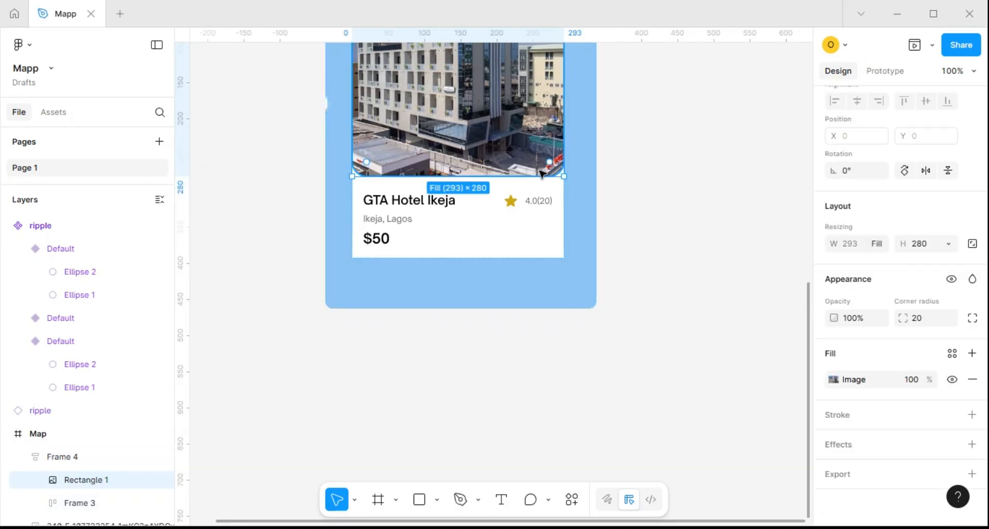
pyautogui.click(453, 254)
pyautogui.click(571, 222)
pyautogui.click(536, 213)
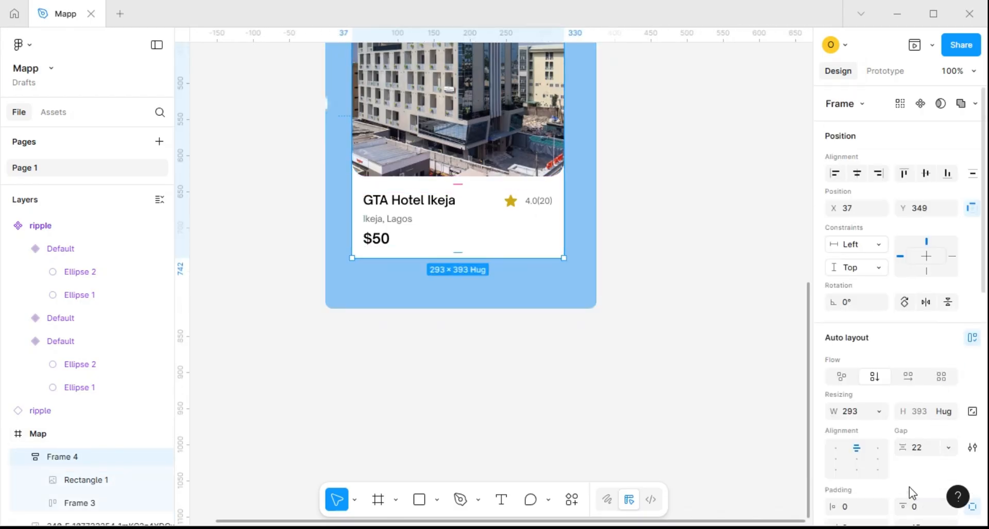
pyautogui.scroll(-5, 909, 487)
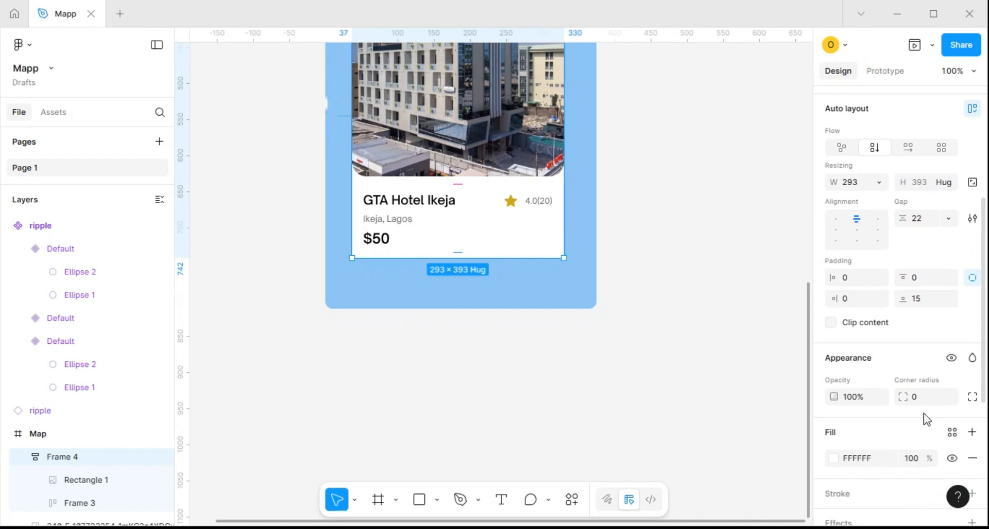
pyautogui.click(919, 396)
pyautogui.write('20')
pyautogui.press('Return')
pyautogui.scroll(-5, 640, 261)
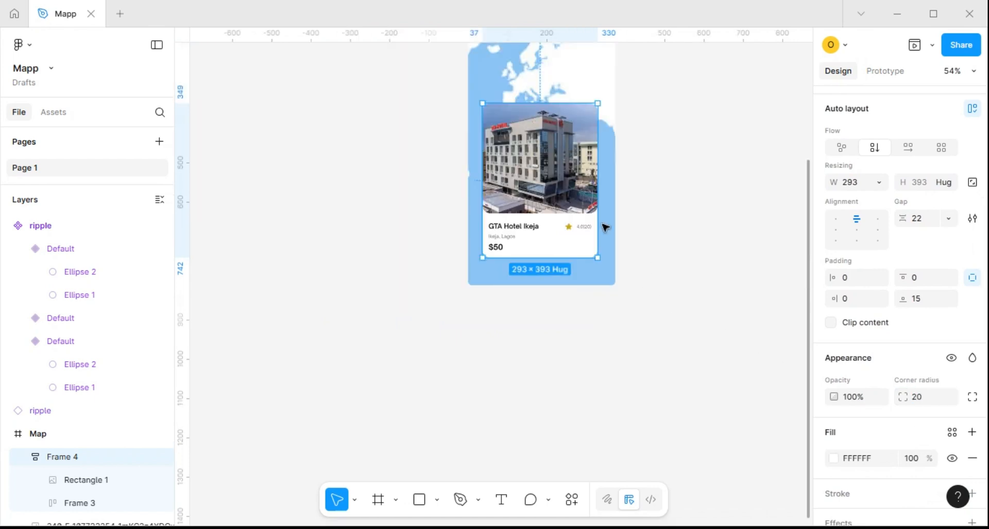
# Set the gap between the card's photo and hotel details to 20
pyautogui.scroll(5, 553, 242)
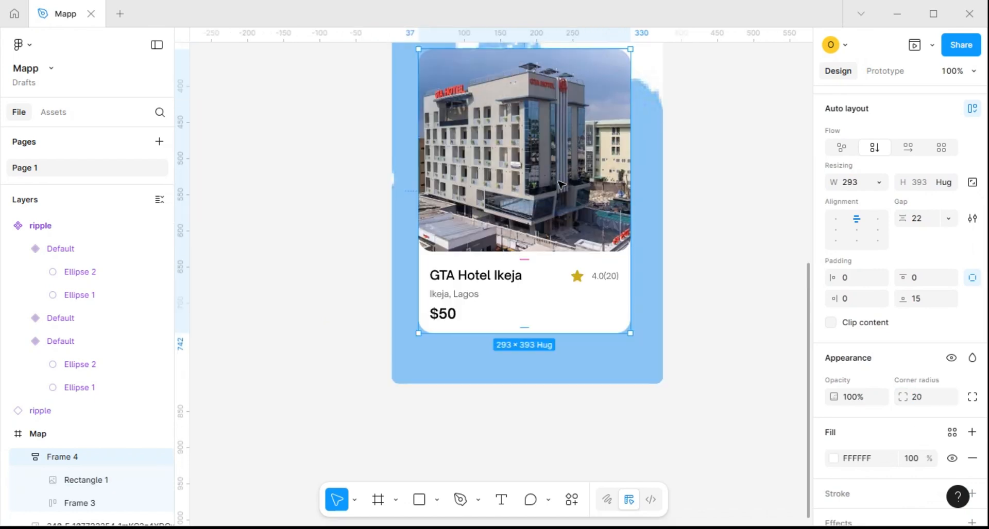
pyautogui.click(537, 256)
pyautogui.write('20')
pyautogui.press('Return')
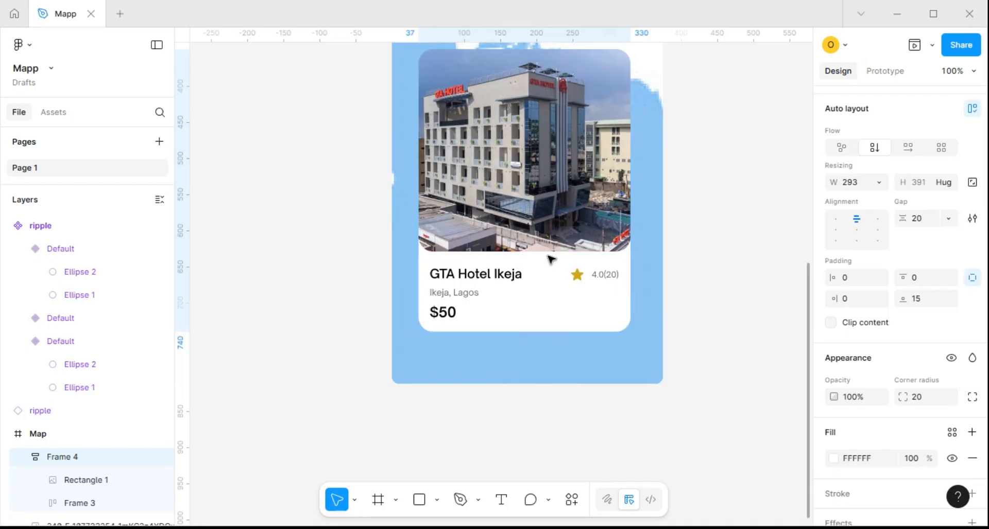
# Shorten the hotel photo inside the card to a height of about 242
pyautogui.scroll(-5, 538, 215)
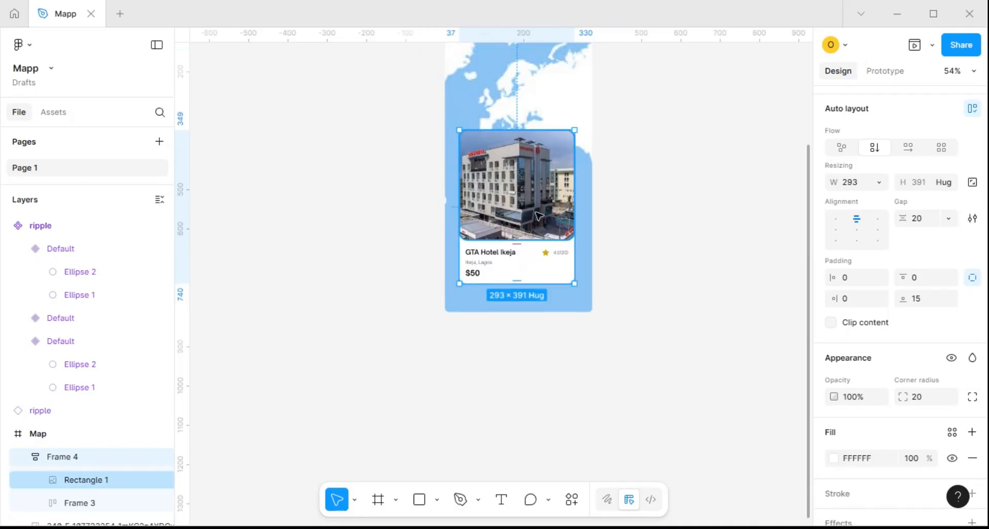
pyautogui.scroll(-4, 537, 214)
pyautogui.scroll(6, 536, 187)
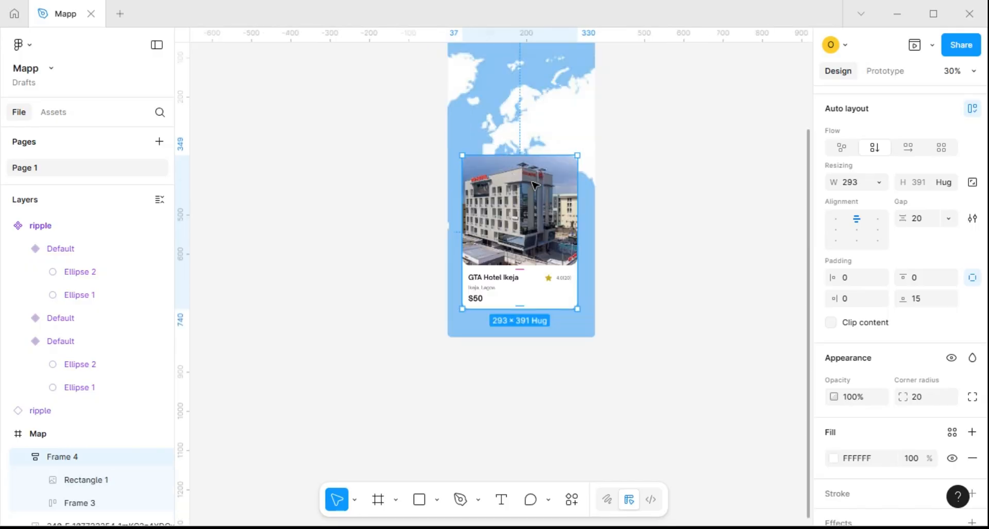
pyautogui.click(519, 198)
pyautogui.moveTo(510, 136); pyautogui.dragTo(510, 161)
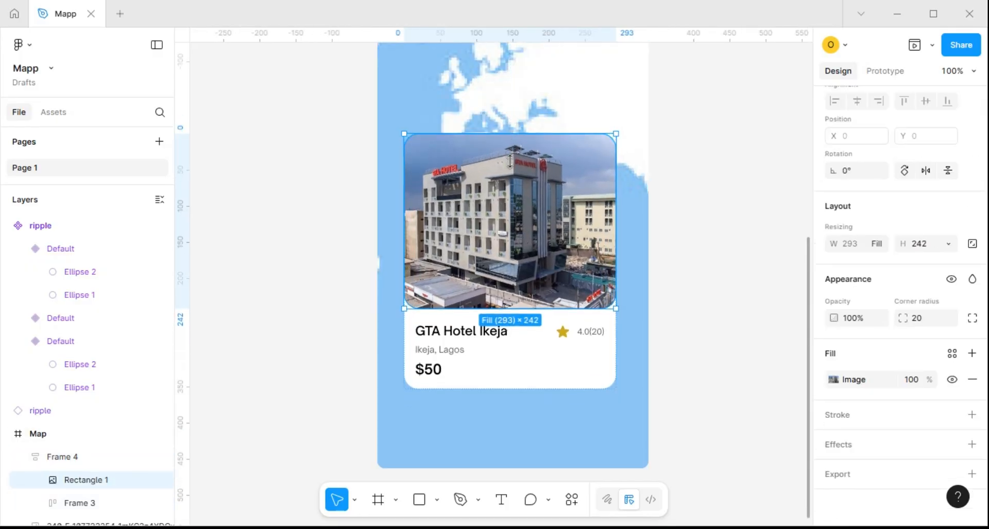
pyautogui.click(713, 269)
# Move the hotel card out of the Map frame onto the empty canvas at about X 717, Y 451
pyautogui.scroll(-3, 713, 269)
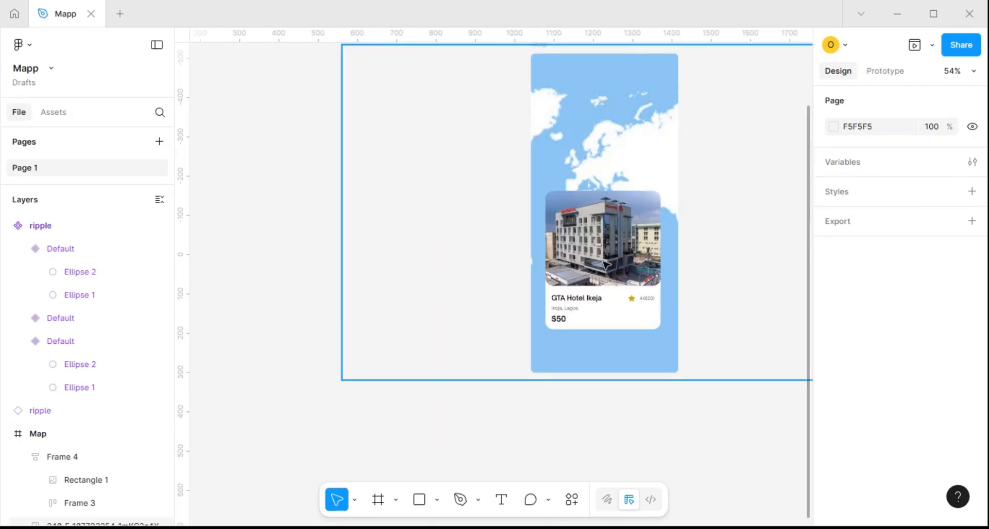
pyautogui.click(605, 264)
pyautogui.scroll(-3, 603, 263)
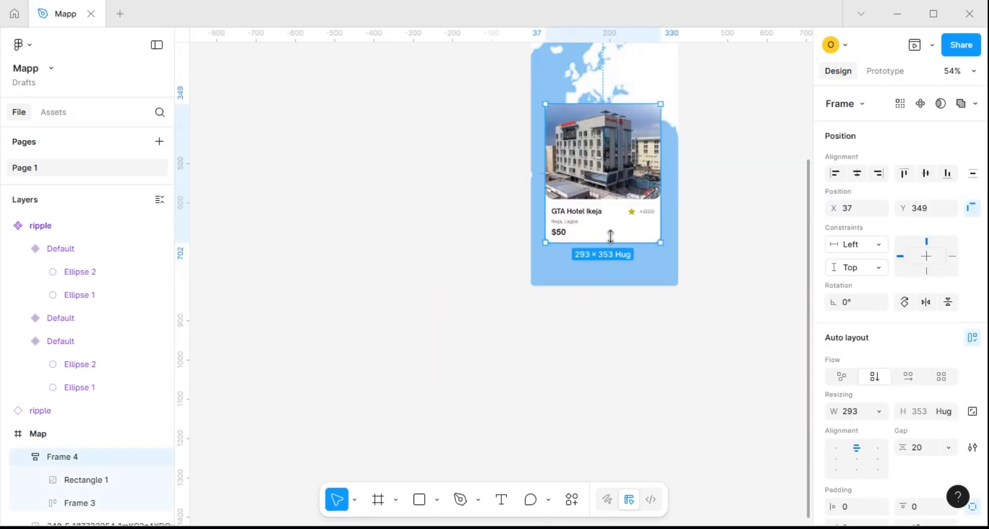
pyautogui.scroll(3, 603, 230)
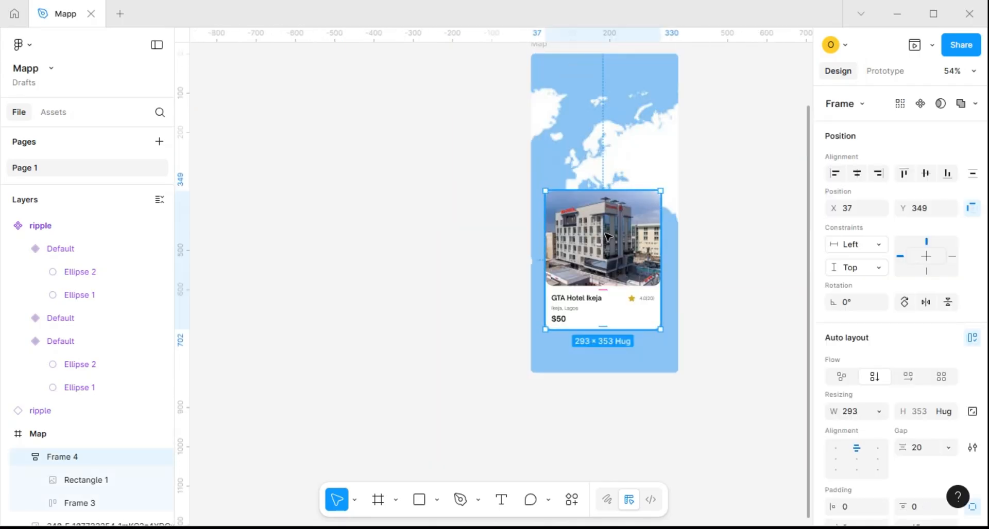
pyautogui.scroll(-3, 605, 236)
pyautogui.moveTo(601, 293); pyautogui.dragTo(526, 364)
pyautogui.scroll(-3, 548, 353)
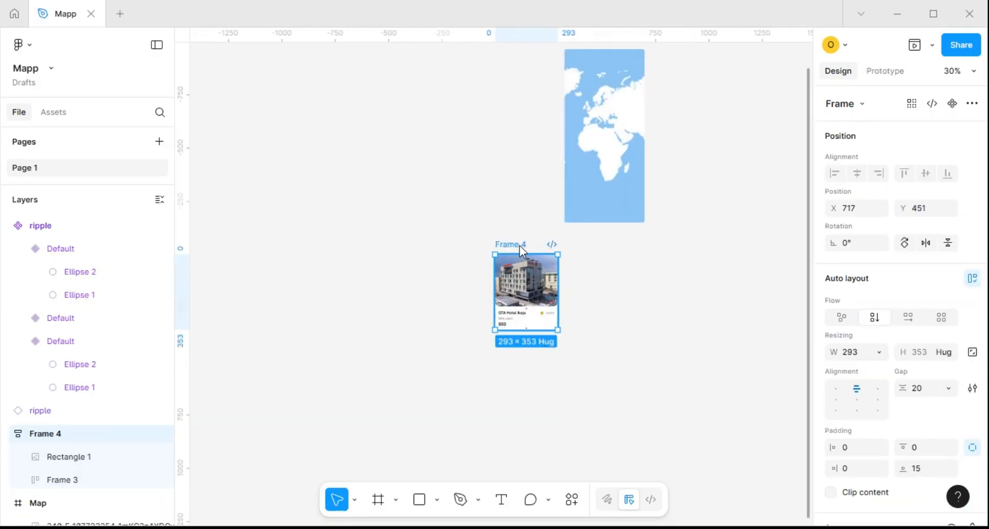
# Duplicate the hotel card repeatedly to its right, forming an evenly spaced horizontal row of five cards
pyautogui.keyDown('alt'); pyautogui.moveTo(521, 245); pyautogui.dragTo(603, 247); pyautogui.keyUp('alt')
pyautogui.hotkey('ctrl', 'd')
pyautogui.hotkey('ctrl', 'd')
pyautogui.hotkey('ctrl', 'd')
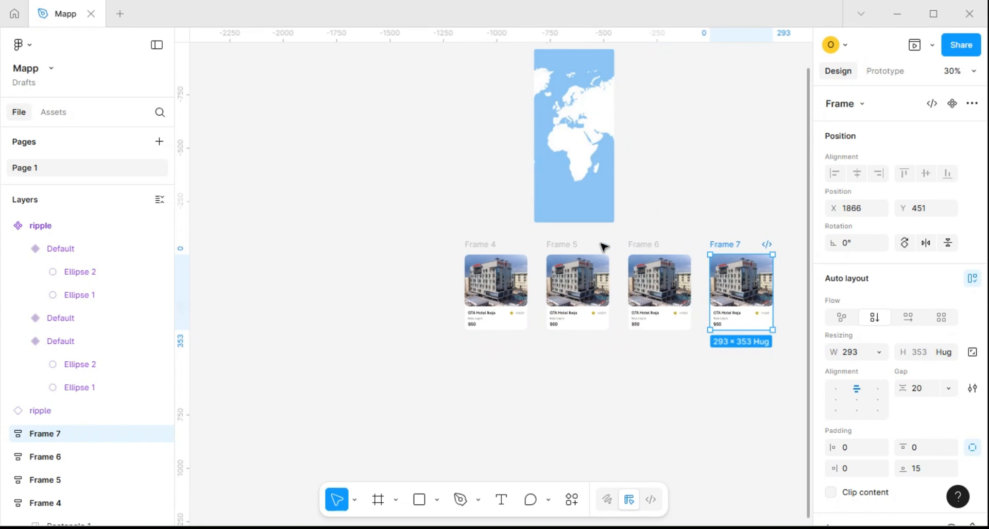
# Turn off content clipping on the Map frame so the whole world map shows beyond its edges
pyautogui.scroll(5, 479, 314)
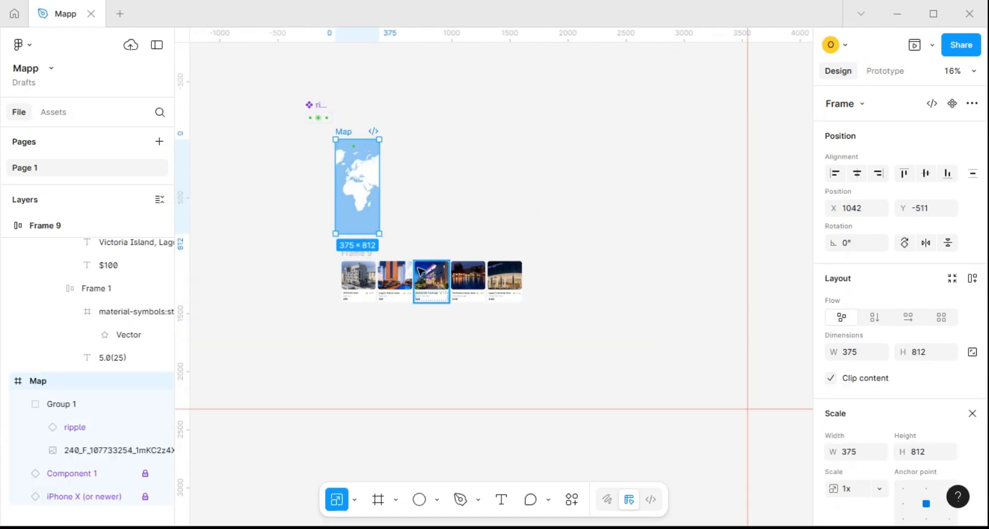
pyautogui.scroll(3, 350, 287)
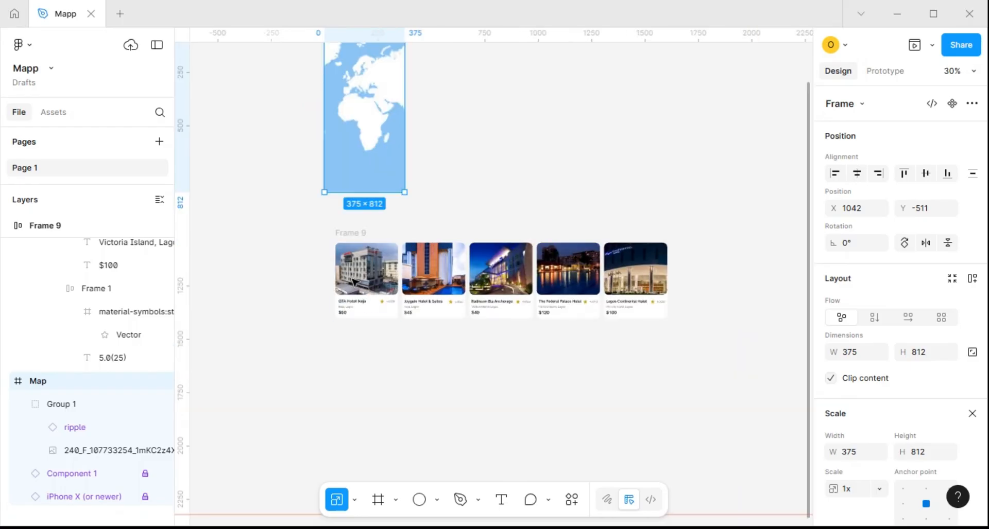
pyautogui.scroll(-3, 350, 287)
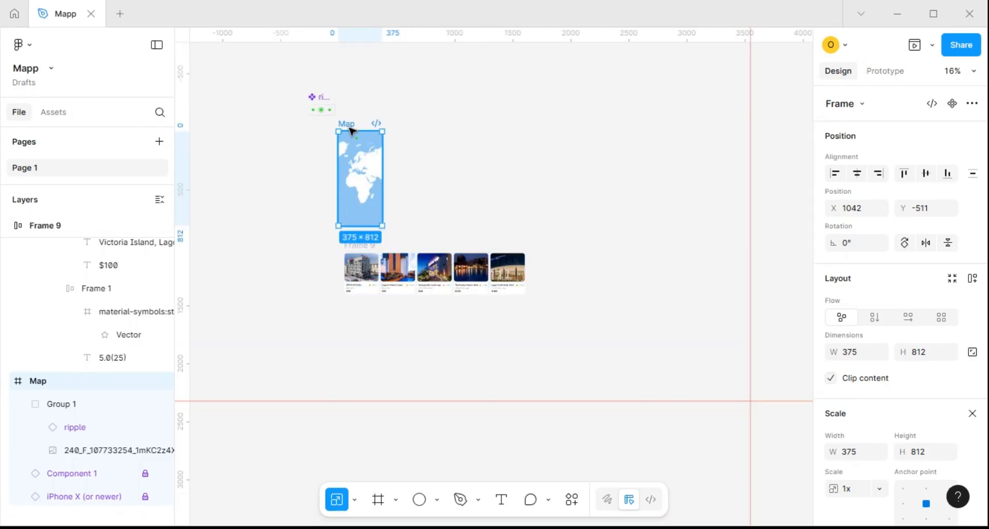
pyautogui.press('v')
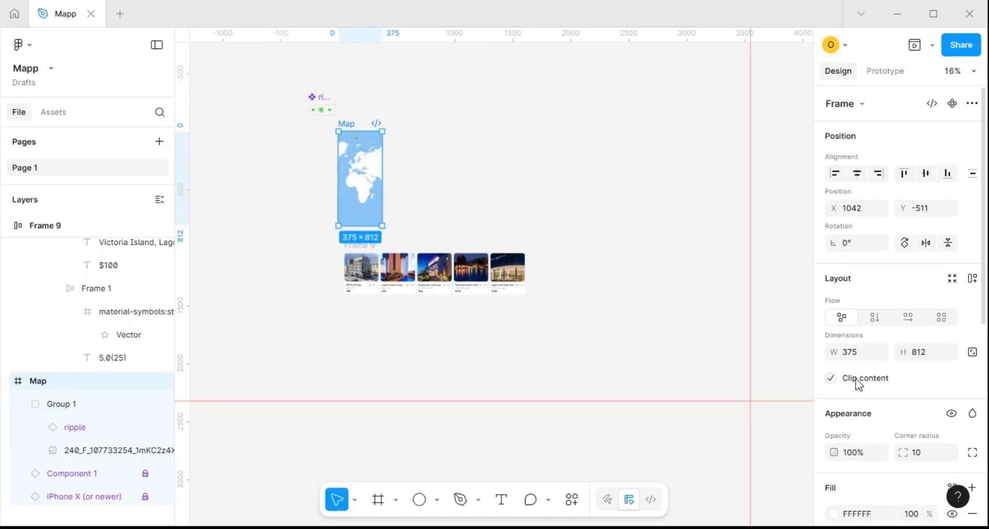
pyautogui.click(836, 382)
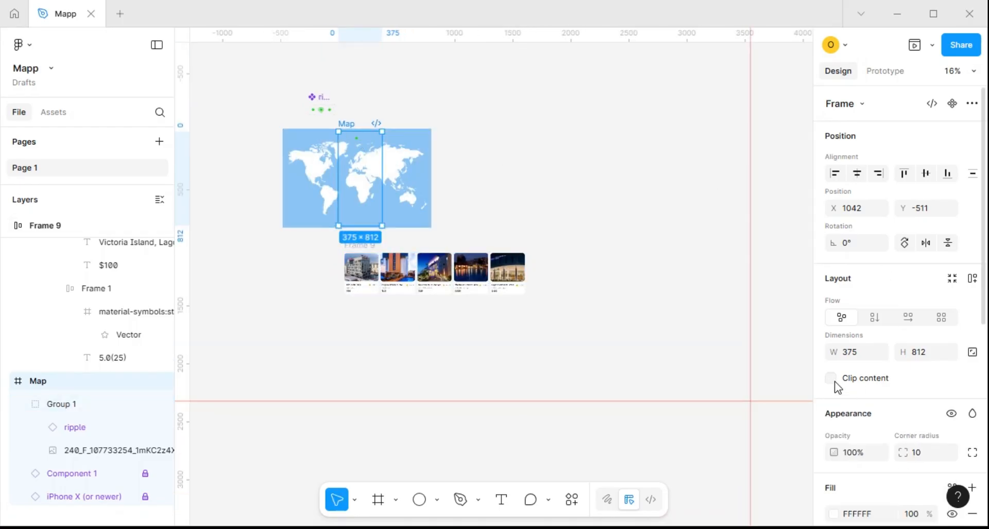
# Duplicate the green ripple on the map four times, placing copies over northern Russia, southern Europe, central Africa and the Middle East
pyautogui.doubleClick(359, 141)
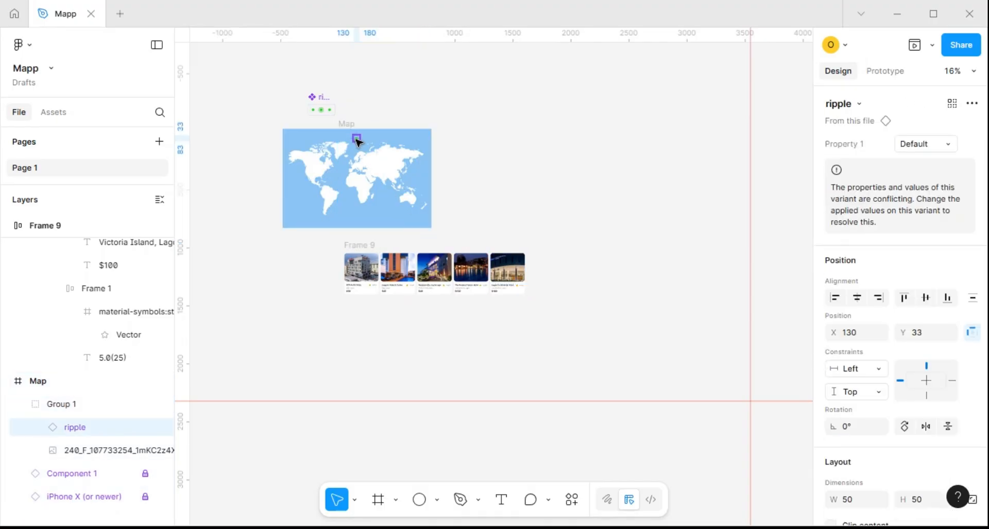
pyautogui.scroll(5, 359, 141)
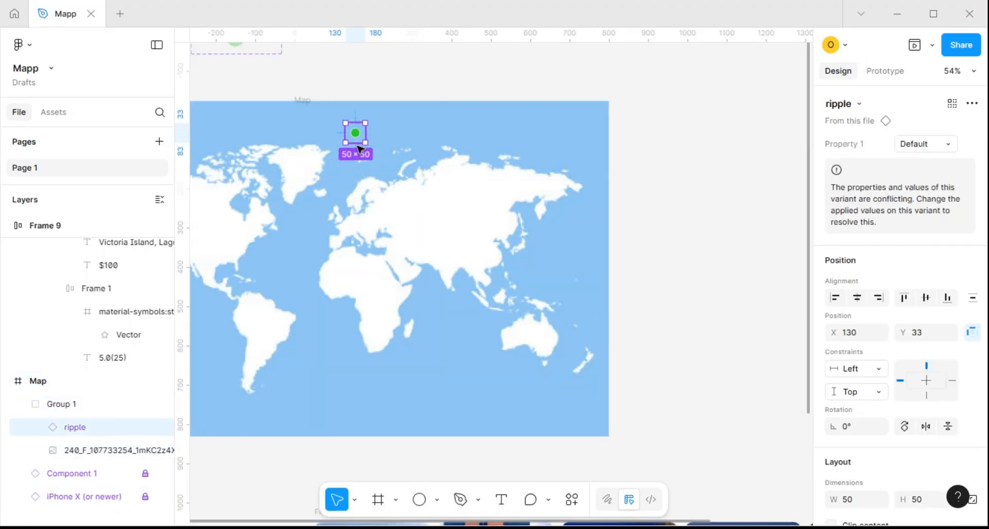
pyautogui.moveTo(359, 148); pyautogui.dragTo(397, 166)
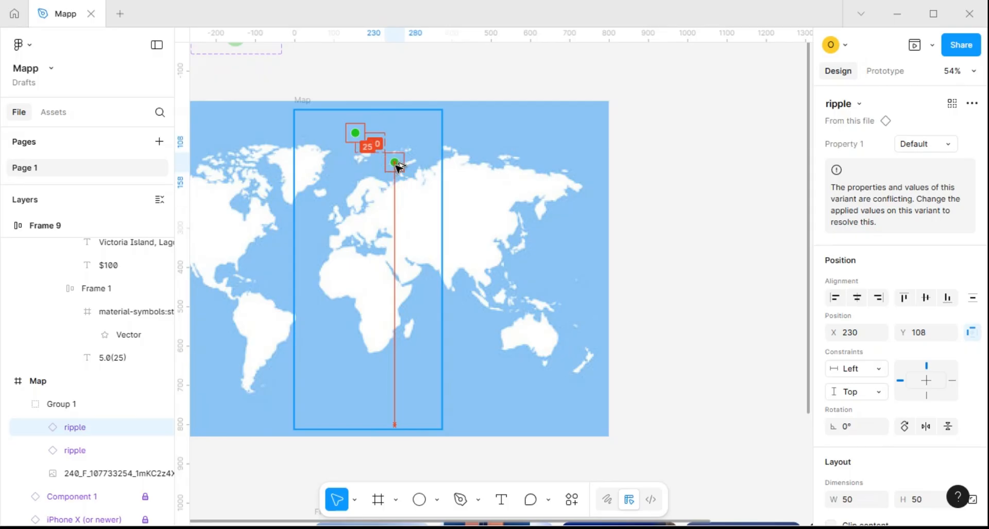
pyautogui.hotkey('ctrl', 'd')
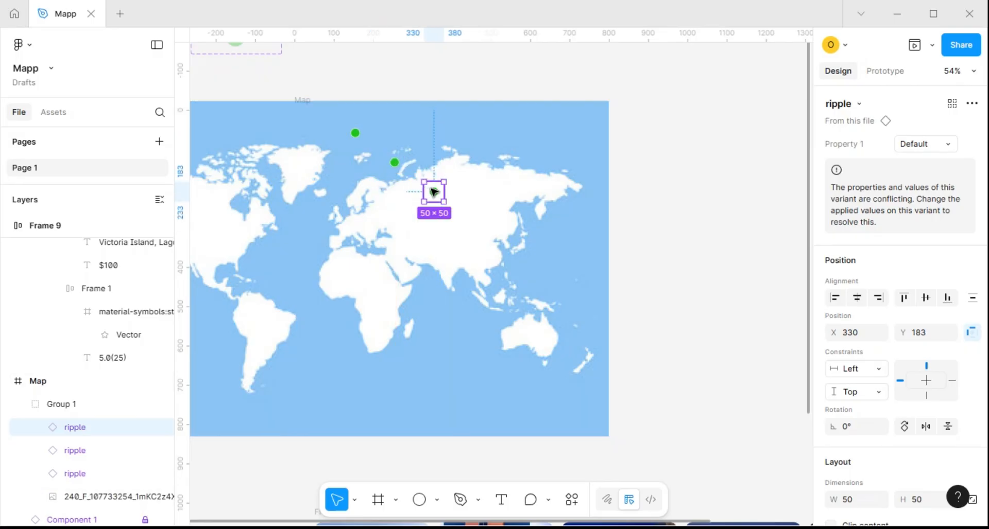
pyautogui.moveTo(434, 192); pyautogui.dragTo(362, 233)
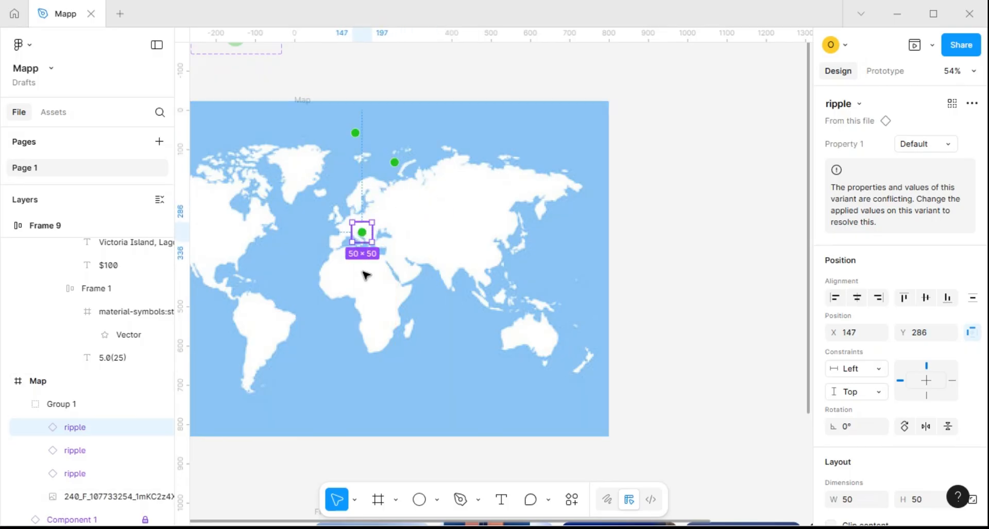
pyautogui.moveTo(363, 271); pyautogui.dragTo(367, 289)
pyautogui.moveTo(366, 235); pyautogui.dragTo(494, 245)
pyautogui.scroll(-5, 412, 248)
# Move the ripple copy off northern Russia to the map's far northeast at X 600, Y 78
pyautogui.click(497, 186)
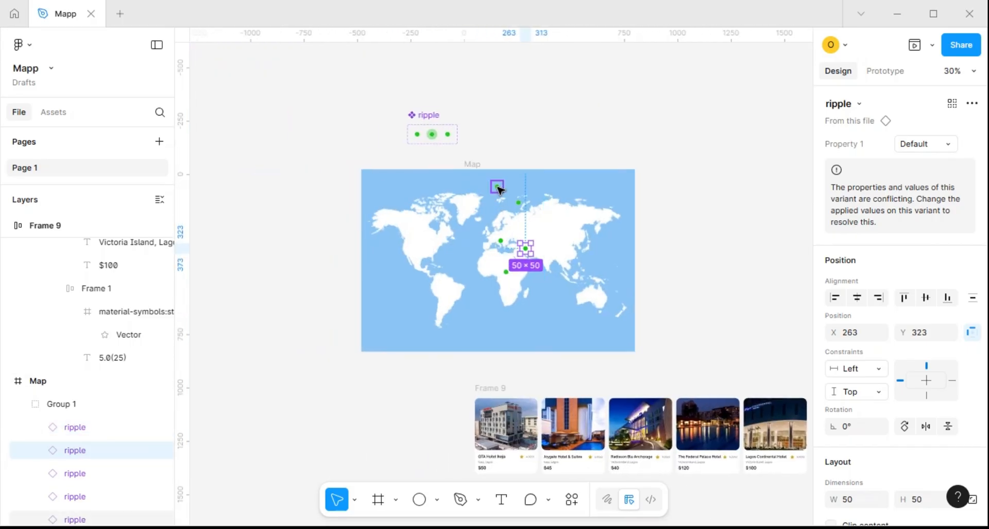
pyautogui.click(520, 204)
pyautogui.hotkey('shift', 'Right')
pyautogui.hotkey('shift', 'Right')
pyautogui.hotkey('shift', 'Right')
pyautogui.hotkey('shift', 'Right')
pyautogui.hotkey('shift', 'Right')
pyautogui.hotkey('shift', 'Right')
pyautogui.hotkey('shift', 'Right')
pyautogui.hotkey('shift', 'Right')
pyautogui.hotkey('shift', 'Right')
pyautogui.hotkey('shift', 'Right')
pyautogui.hotkey('shift', 'Right')
pyautogui.hotkey('shift', 'Right')
pyautogui.hotkey('shift', 'Right')
pyautogui.hotkey('shift', 'Right')
pyautogui.hotkey('shift', 'Right')
pyautogui.hotkey('shift', 'Right')
pyautogui.hotkey('shift', 'Right')
pyautogui.hotkey('shift', 'Right')
pyautogui.hotkey('shift', 'Right')
pyautogui.hotkey('shift', 'Right')
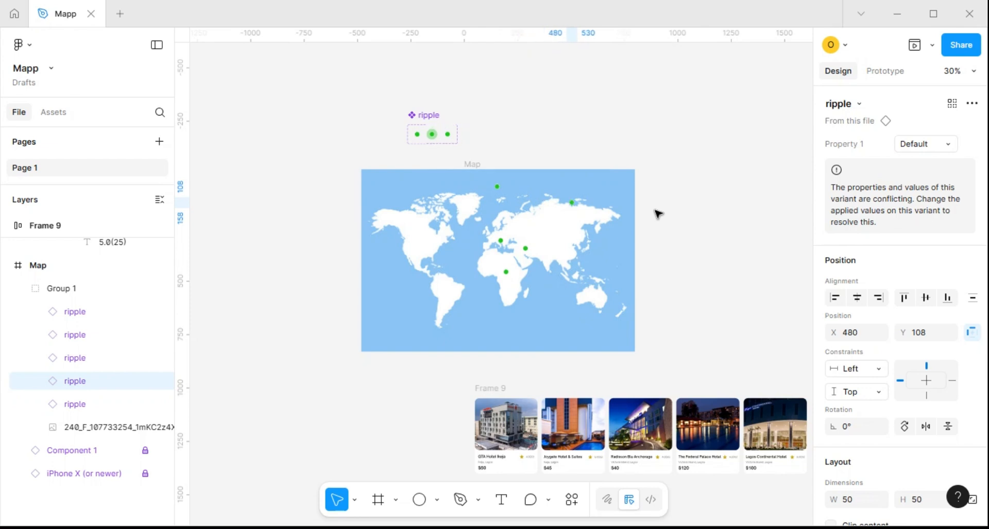
pyautogui.hotkey('shift', 'Right')
pyautogui.hotkey('shift', 'Right')
pyautogui.hotkey('shift', 'Right')
pyautogui.hotkey('shift', 'Right')
pyautogui.hotkey('shift', 'Right')
pyautogui.hotkey('shift', 'Right')
pyautogui.hotkey('shift', 'Right')
pyautogui.hotkey('shift', 'Right')
pyautogui.hotkey('shift', 'Right')
pyautogui.hotkey('shift', 'Right')
pyautogui.hotkey('shift', 'Right')
pyautogui.hotkey('shift', 'Right')
pyautogui.hotkey('shift', 'Up')
pyautogui.hotkey('shift', 'Up')
pyautogui.hotkey('shift', 'Up')
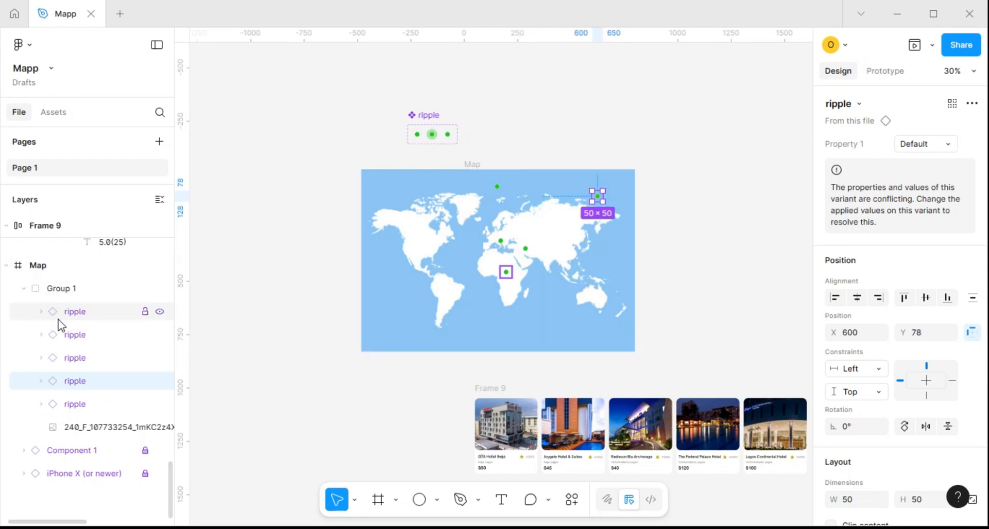
# Move the southern Europe ripple straight west to North America's Pacific coast at X -383
pyautogui.click(504, 242)
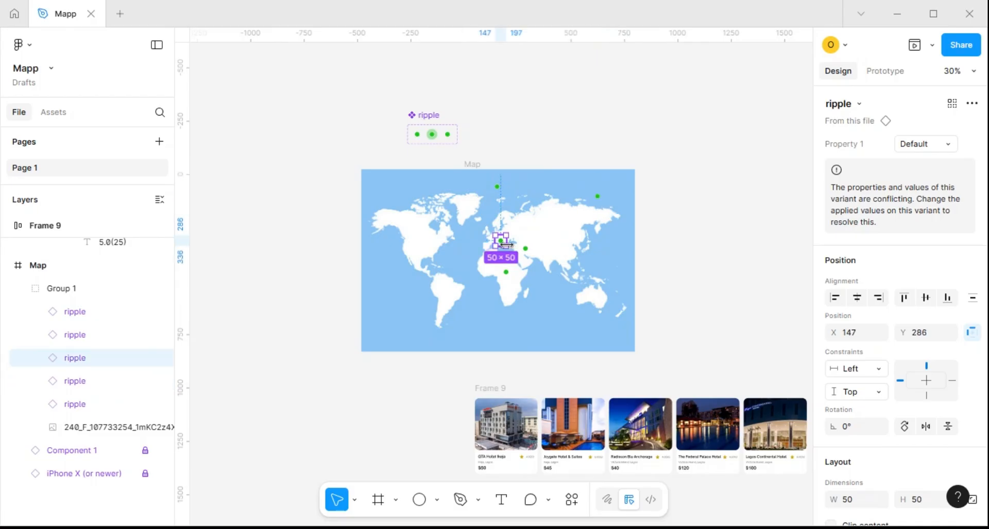
pyautogui.hotkey('shift', 'Left')
pyautogui.hotkey('shift', 'Left')
pyautogui.hotkey('shift', 'Left')
pyautogui.hotkey('shift', 'Left')
pyautogui.hotkey('shift', 'Left')
pyautogui.hotkey('shift', 'Left')
pyautogui.hotkey('shift', 'Left')
pyautogui.hotkey('shift', 'Left')
pyautogui.hotkey('shift', 'Left')
pyautogui.hotkey('shift', 'Left')
pyautogui.hotkey('shift', 'Left')
pyautogui.hotkey('shift', 'Left')
pyautogui.hotkey('shift', 'Left')
pyautogui.hotkey('shift', 'Left')
pyautogui.hotkey('shift', 'Left')
pyautogui.hotkey('shift', 'Left')
pyautogui.hotkey('shift', 'Left')
pyautogui.hotkey('shift', 'Left')
pyautogui.hotkey('shift', 'Left')
pyautogui.hotkey('shift', 'Left')
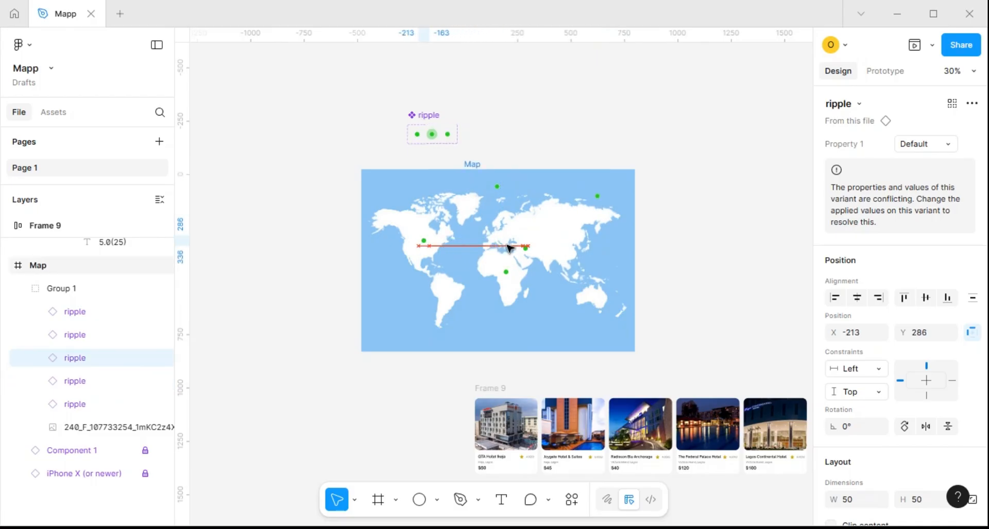
pyautogui.hotkey('shift', 'Left')
pyautogui.hotkey('shift', 'Left')
pyautogui.hotkey('shift', 'Left')
pyautogui.hotkey('shift', 'Left')
pyautogui.hotkey('shift', 'Left')
pyautogui.hotkey('shift', 'Left')
pyautogui.hotkey('shift', 'Left')
pyautogui.hotkey('shift', 'Left')
pyautogui.hotkey('shift', 'Left')
pyautogui.hotkey('shift', 'Left')
pyautogui.hotkey('shift', 'Left')
pyautogui.hotkey('shift', 'Left')
pyautogui.hotkey('shift', 'Left')
pyautogui.hotkey('shift', 'Left')
pyautogui.hotkey('shift', 'Left')
pyautogui.hotkey('shift', 'Left')
pyautogui.hotkey('shift', 'Left')
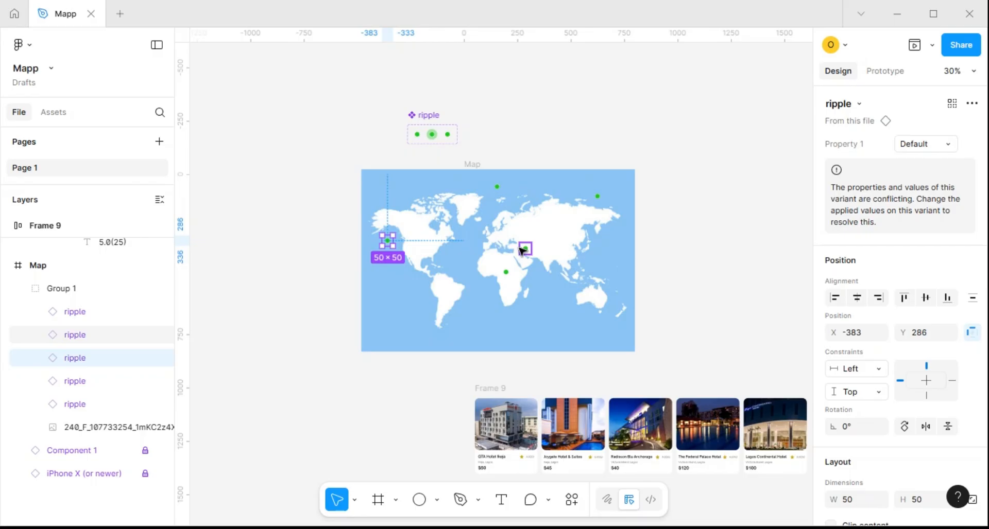
# Move the Middle East ripple to the sea north of Alaska at X -293, Y 59
pyautogui.moveTo(526, 253); pyautogui.dragTo(502, 254)
pyautogui.hotkey('shift', 'Left')
pyautogui.hotkey('shift', 'Left')
pyautogui.hotkey('shift', 'Left')
pyautogui.hotkey('shift', 'Left')
pyautogui.hotkey('shift', 'Left')
pyautogui.hotkey('shift', 'Left')
pyautogui.hotkey('shift', 'Left')
pyautogui.hotkey('shift', 'Left')
pyautogui.hotkey('shift', 'Left')
pyautogui.hotkey('shift', 'Left')
pyautogui.hotkey('shift', 'Left')
pyautogui.hotkey('shift', 'Left')
pyautogui.hotkey('shift', 'Left')
pyautogui.hotkey('shift', 'Left')
pyautogui.hotkey('shift', 'Left')
pyautogui.hotkey('shift', 'Left')
pyautogui.hotkey('shift', 'Left')
pyautogui.hotkey('shift', 'Left')
pyautogui.hotkey('shift', 'Left')
pyautogui.hotkey('shift', 'Left')
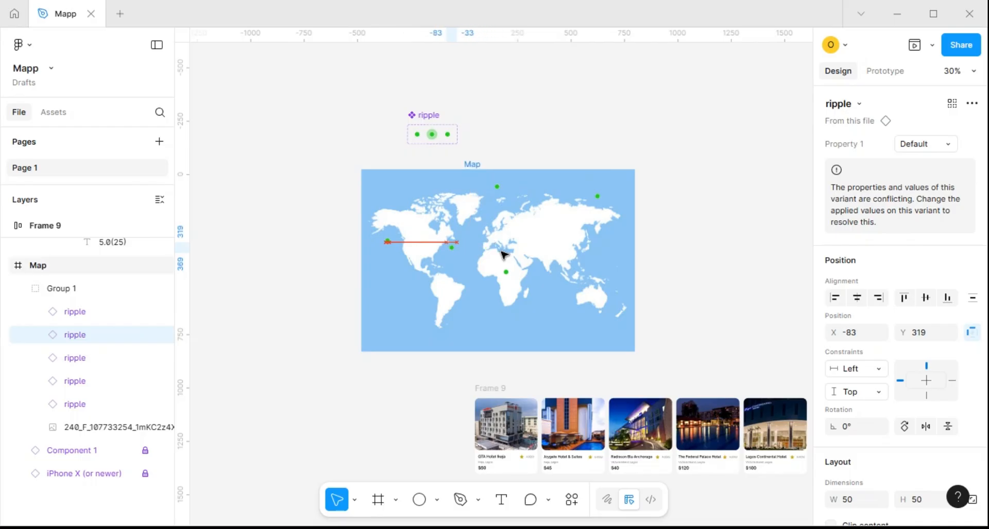
pyautogui.hotkey('shift', 'Up')
pyautogui.hotkey('shift', 'Up')
pyautogui.hotkey('shift', 'Up')
pyautogui.hotkey('shift', 'Up')
pyautogui.hotkey('shift', 'Up')
pyautogui.hotkey('shift', 'Up')
pyautogui.hotkey('shift', 'Up')
pyautogui.hotkey('shift', 'Up')
pyautogui.hotkey('shift', 'Up')
pyautogui.hotkey('shift', 'Up')
pyautogui.hotkey('shift', 'Up')
pyautogui.hotkey('shift', 'Up')
pyautogui.hotkey('shift', 'Up')
pyautogui.hotkey('shift', 'Up')
pyautogui.hotkey('shift', 'Up')
pyautogui.hotkey('shift', 'Up')
pyautogui.hotkey('shift', 'Up')
pyautogui.hotkey('shift', 'Up')
pyautogui.hotkey('shift', 'Up')
pyautogui.hotkey('shift', 'Up')
pyautogui.hotkey('shift', 'Up')
pyautogui.hotkey('shift', 'Up')
pyautogui.hotkey('shift', 'Up')
pyautogui.hotkey('shift', 'Up')
pyautogui.hotkey('shift', 'Up')
pyautogui.hotkey('shift', 'Up')
pyautogui.hotkey('shift', 'Left')
pyautogui.hotkey('shift', 'Left')
pyautogui.hotkey('shift', 'Left')
pyautogui.hotkey('shift', 'Left')
pyautogui.hotkey('shift', 'Left')
pyautogui.hotkey('shift', 'Left')
pyautogui.hotkey('shift', 'Left')
pyautogui.hotkey('shift', 'Left')
pyautogui.hotkey('shift', 'Left')
pyautogui.hotkey('shift', 'Left')
pyautogui.hotkey('shift', 'Left')
pyautogui.hotkey('shift', 'Left')
pyautogui.hotkey('shift', 'Left')
pyautogui.hotkey('shift', 'Left')
pyautogui.hotkey('shift', 'Left')
pyautogui.hotkey('shift', 'Left')
pyautogui.hotkey('shift', 'Left')
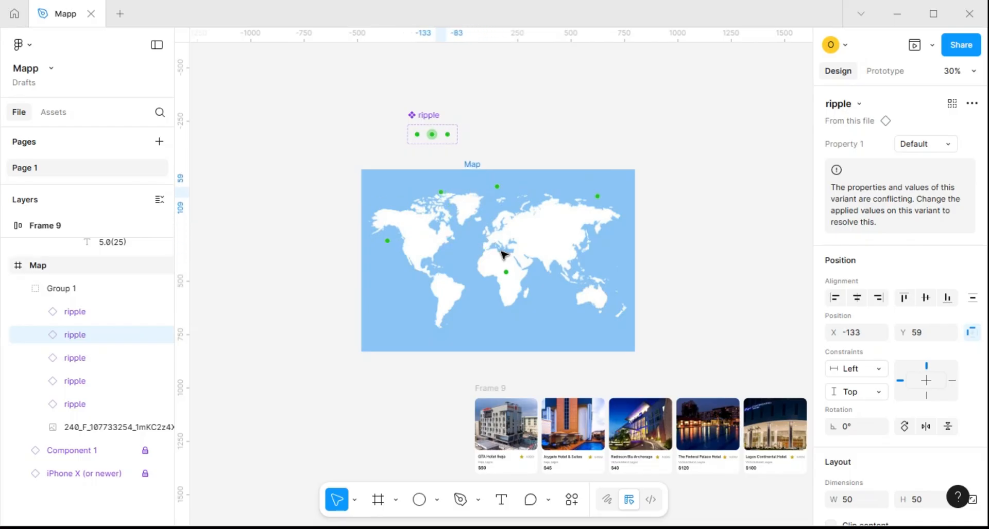
pyautogui.hotkey('shift', 'Left')
pyautogui.hotkey('shift', 'Left')
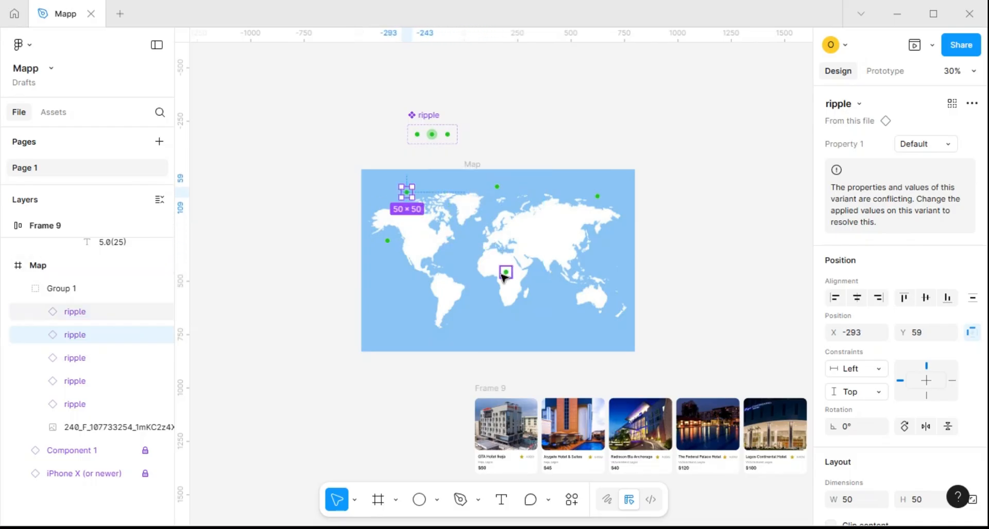
# Move the central Africa ripple to East Asia at X 442, Y 273
pyautogui.click(504, 271)
pyautogui.hotkey('shift', 'Up')
pyautogui.hotkey('shift', 'Up')
pyautogui.hotkey('shift', 'Up')
pyautogui.hotkey('shift', 'Up')
pyautogui.hotkey('shift', 'Up')
pyautogui.hotkey('shift', 'Up')
pyautogui.hotkey('shift', 'Up')
pyautogui.hotkey('shift', 'Up')
pyautogui.hotkey('shift', 'Up')
pyautogui.hotkey('shift', 'Up')
pyautogui.hotkey('shift', 'Up')
pyautogui.hotkey('shift', 'Up')
pyautogui.hotkey('shift', 'Up')
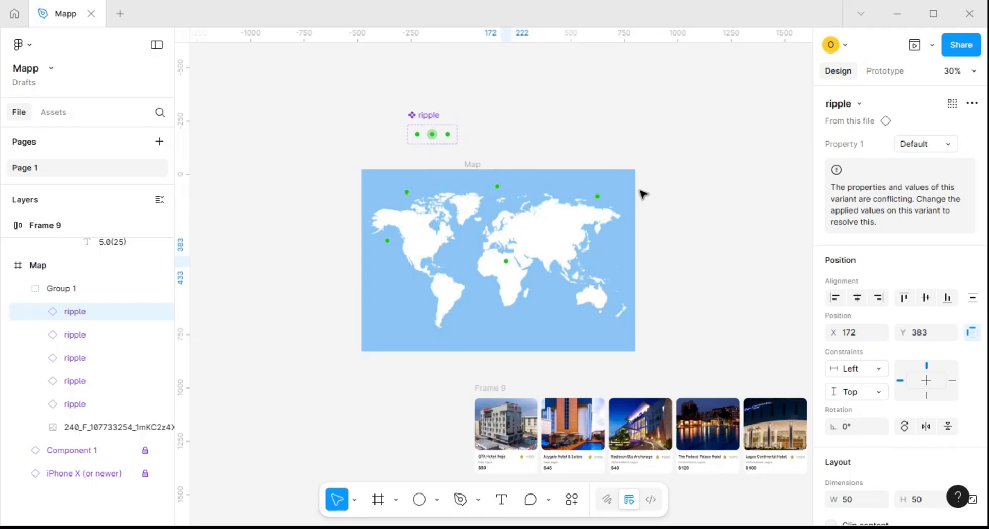
pyautogui.hotkey('shift', 'Right')
pyautogui.hotkey('shift', 'Right')
pyautogui.hotkey('shift', 'Right')
pyautogui.hotkey('shift', 'Right')
pyautogui.hotkey('shift', 'Right')
pyautogui.hotkey('shift', 'Right')
pyautogui.hotkey('shift', 'Right')
pyautogui.hotkey('shift', 'Right')
pyautogui.hotkey('shift', 'Right')
pyautogui.hotkey('shift', 'Right')
pyautogui.hotkey('shift', 'Right')
pyautogui.hotkey('shift', 'Right')
pyautogui.hotkey('shift', 'Right')
pyautogui.hotkey('shift', 'Right')
pyautogui.hotkey('shift', 'Right')
pyautogui.hotkey('shift', 'Right')
pyautogui.hotkey('shift', 'Right')
pyautogui.hotkey('shift', 'Right')
pyautogui.hotkey('shift', 'Right')
pyautogui.hotkey('shift', 'Right')
pyautogui.hotkey('shift', 'Right')
pyautogui.hotkey('shift', 'Right')
pyautogui.hotkey('shift', 'Right')
pyautogui.hotkey('shift', 'Right')
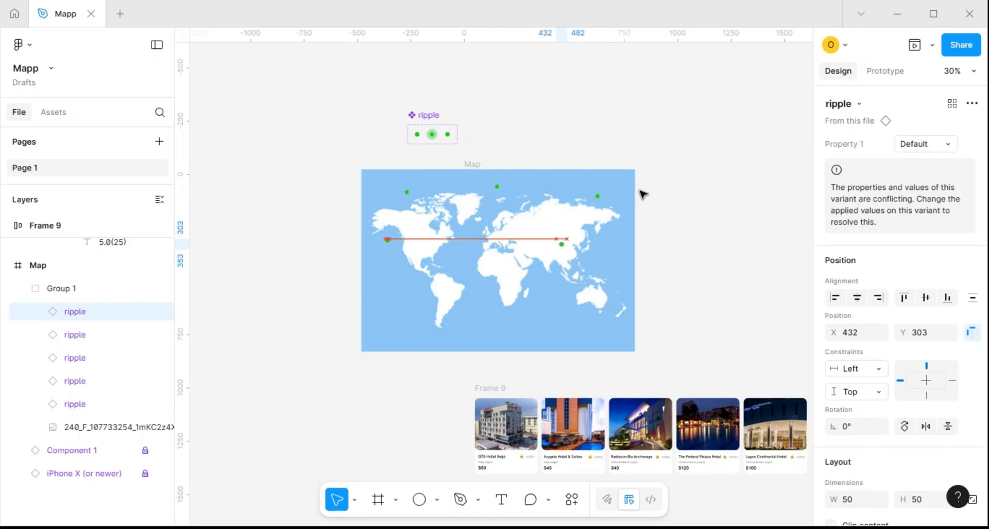
pyautogui.hotkey('shift', 'Up')
pyautogui.hotkey('shift', 'Up')
pyautogui.hotkey('shift', 'Up')
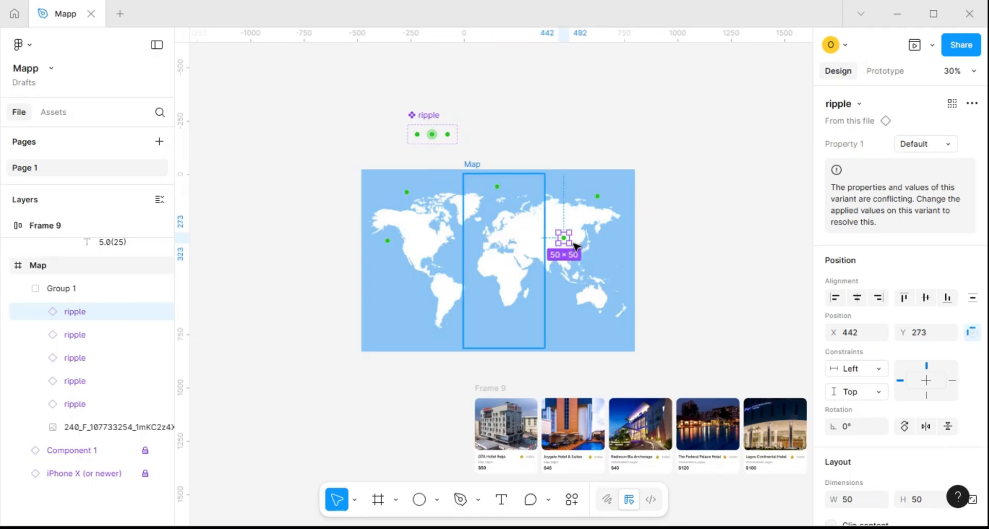
pyautogui.keyDown('shift'); pyautogui.click(596, 196); pyautogui.keyUp('shift')
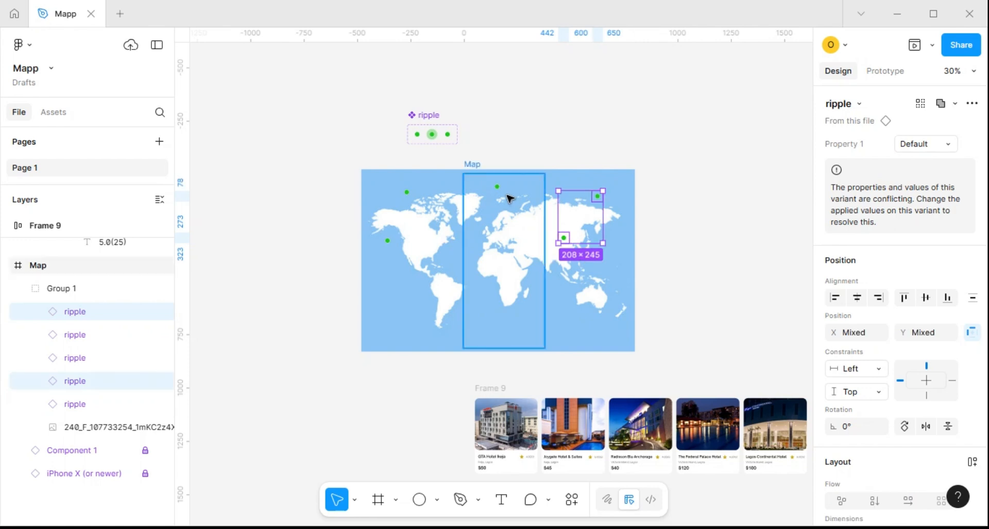
pyautogui.keyDown('shift'); pyautogui.click(497, 187); pyautogui.keyUp('shift')
pyautogui.keyDown('shift'); pyautogui.click(407, 193); pyautogui.keyUp('shift')
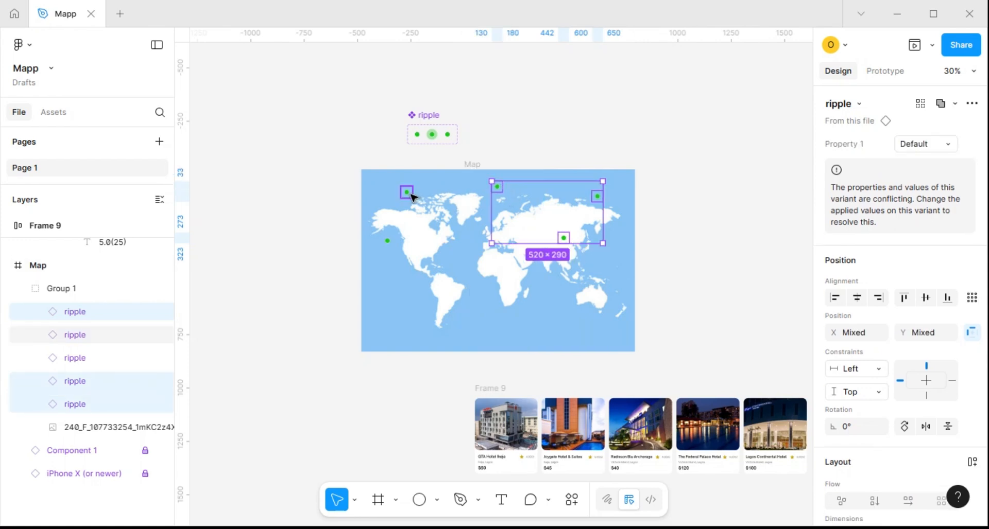
pyautogui.keyDown('shift'); pyautogui.click(388, 240); pyautogui.keyUp('shift')
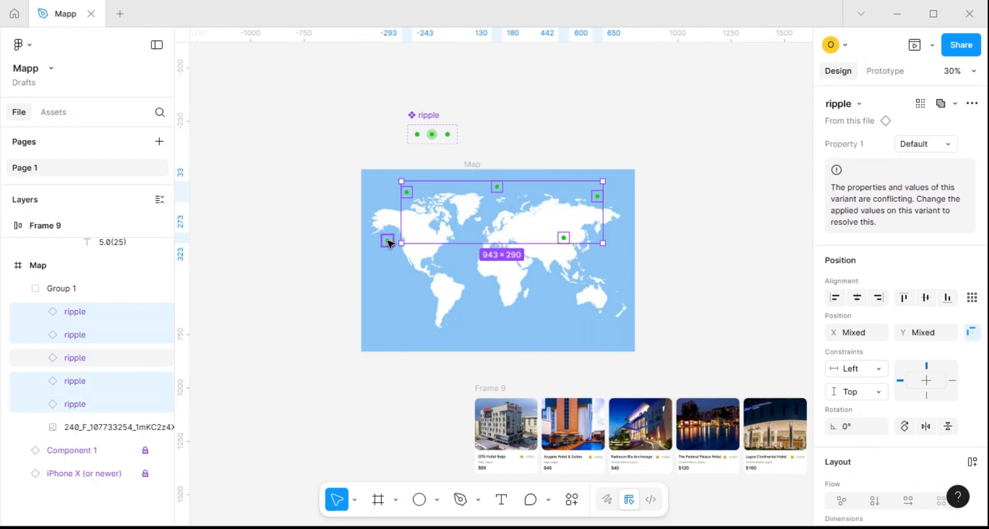
pyautogui.click(437, 295)
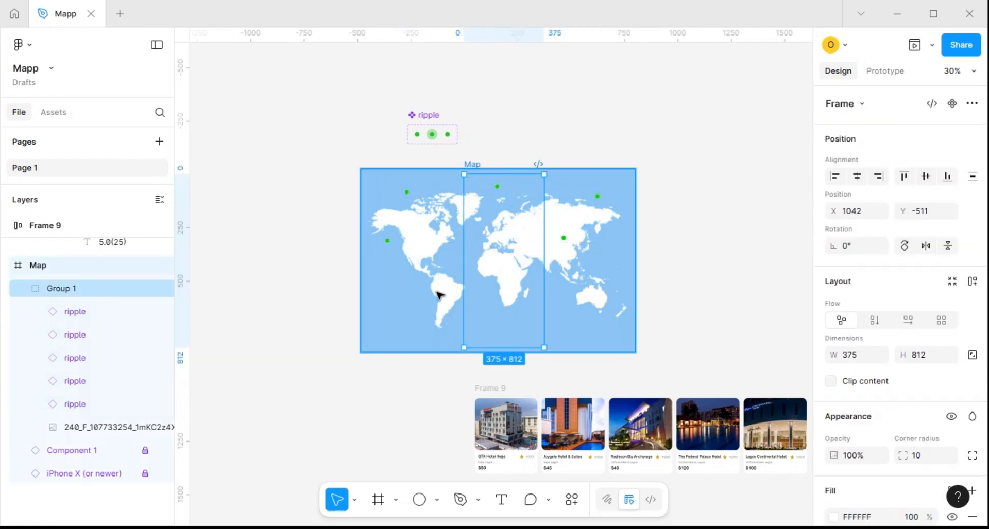
# Rename the group containing the ripples and the world map image as "map group"
pyautogui.click(473, 295)
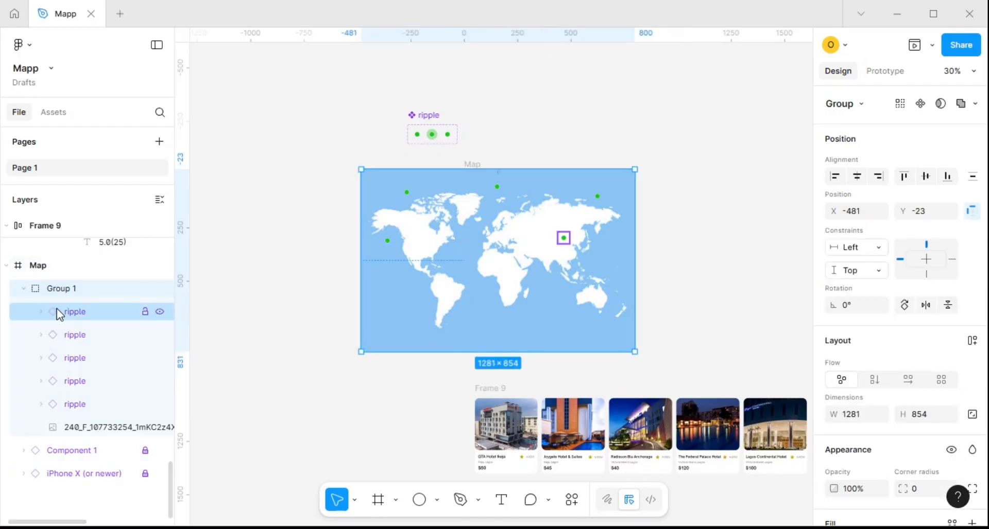
pyautogui.click(75, 312)
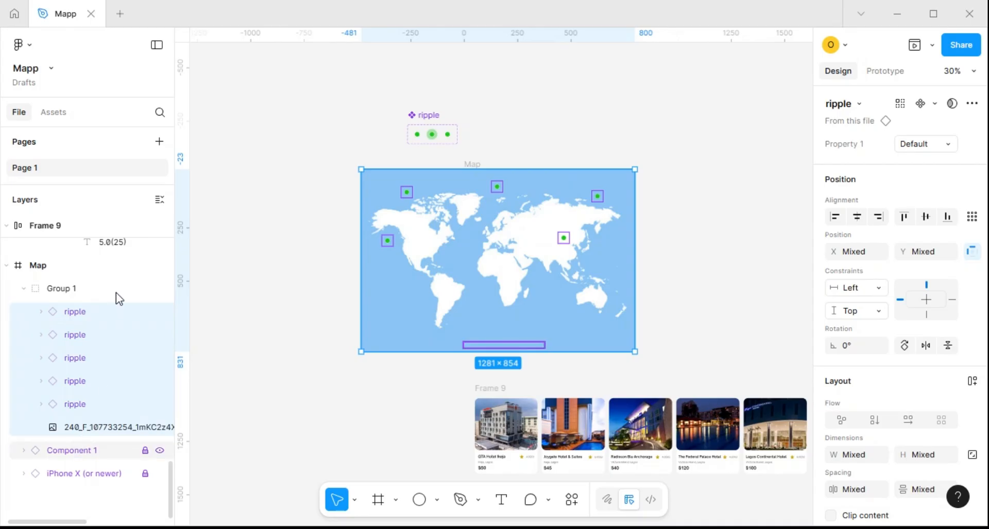
pyautogui.click(62, 289)
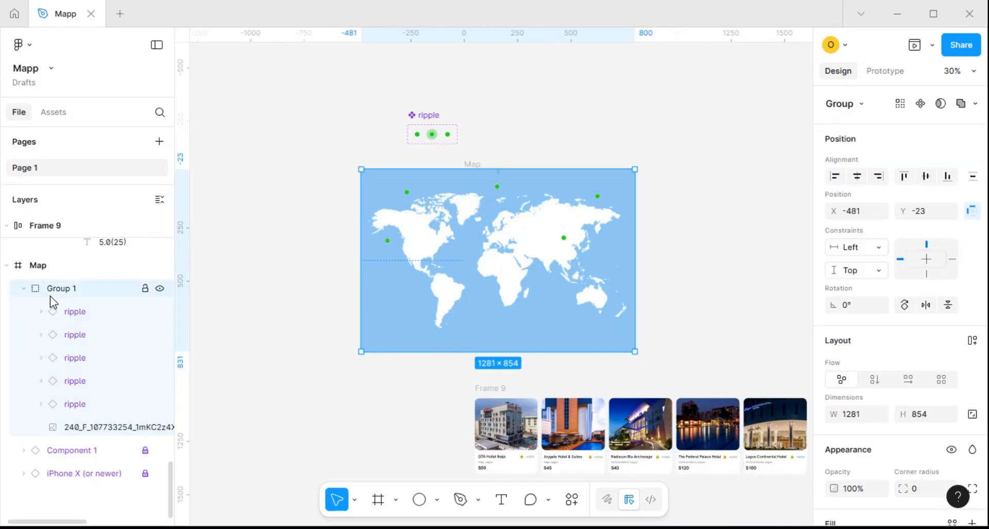
pyautogui.doubleClick(61, 289)
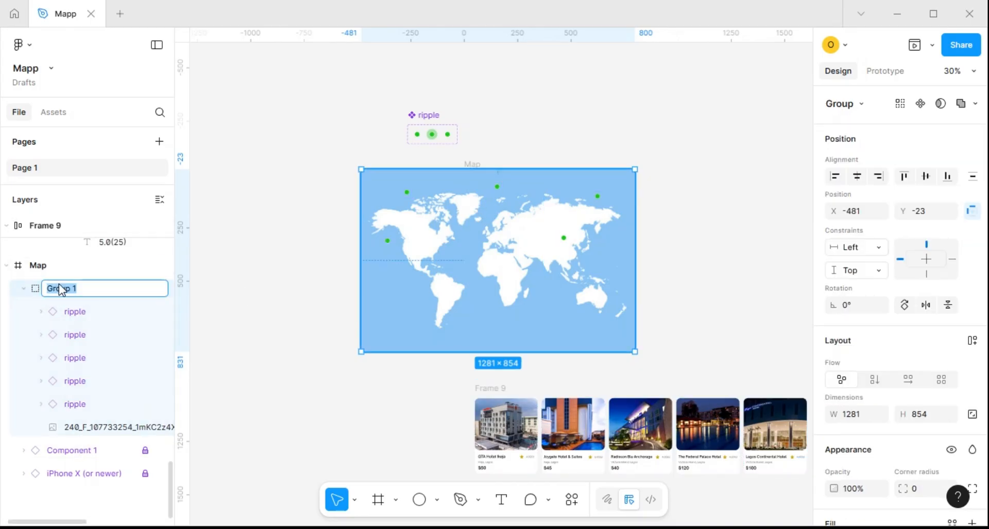
pyautogui.write('map g')
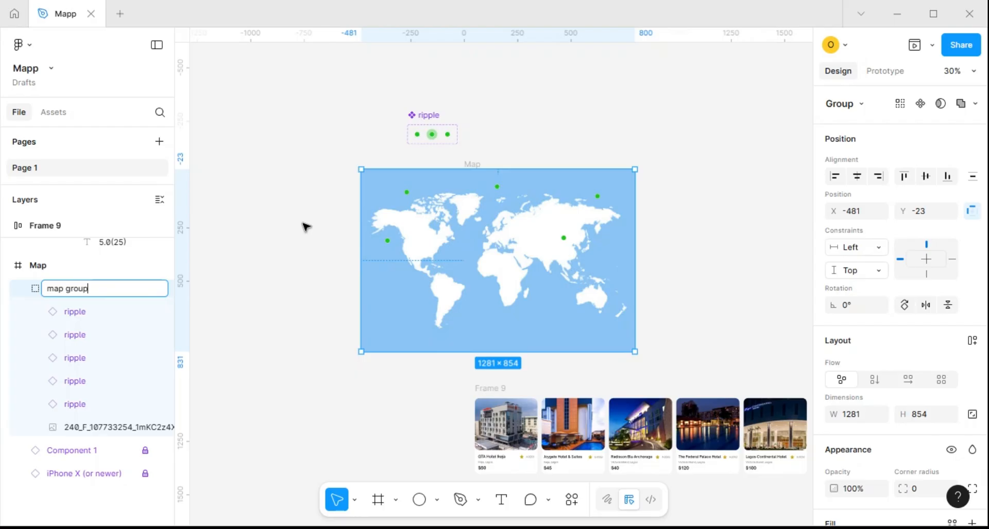
pyautogui.press('Return')
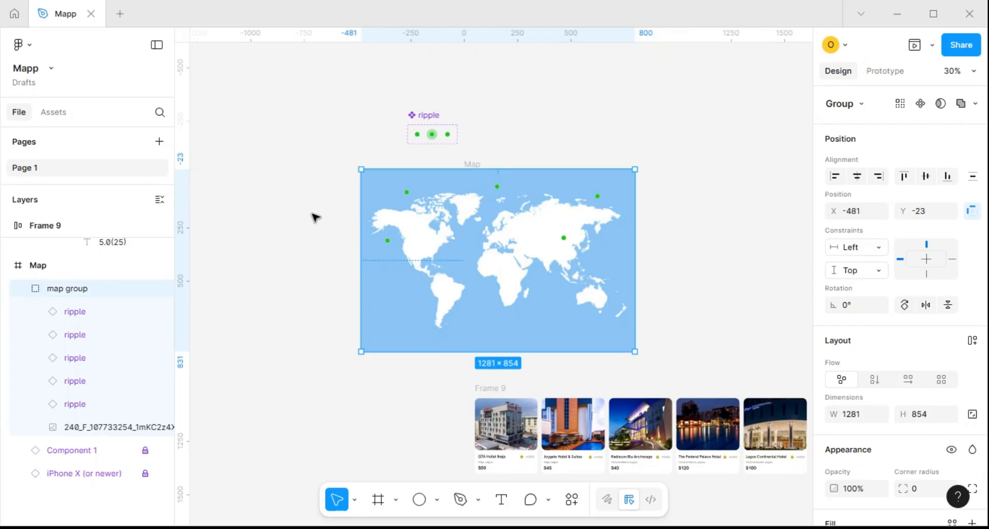
# Set the opacity of the two North American and two East Asian ripples to 0%, leaving out the central one
pyautogui.click(389, 241)
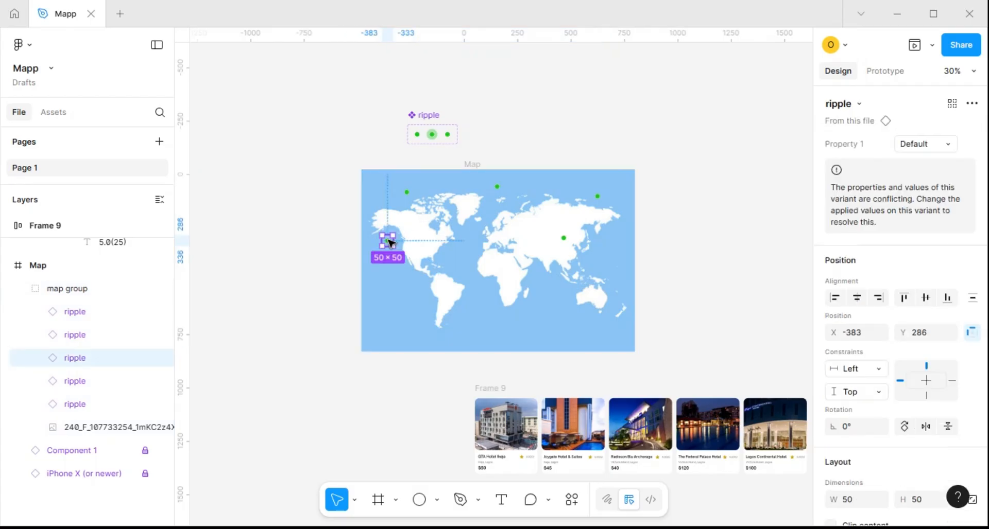
pyautogui.keyDown('shift'); pyautogui.click(407, 193); pyautogui.keyUp('shift')
pyautogui.keyDown('shift'); pyautogui.click(565, 238); pyautogui.keyUp('shift')
pyautogui.keyDown('shift'); pyautogui.click(597, 196); pyautogui.keyUp('shift')
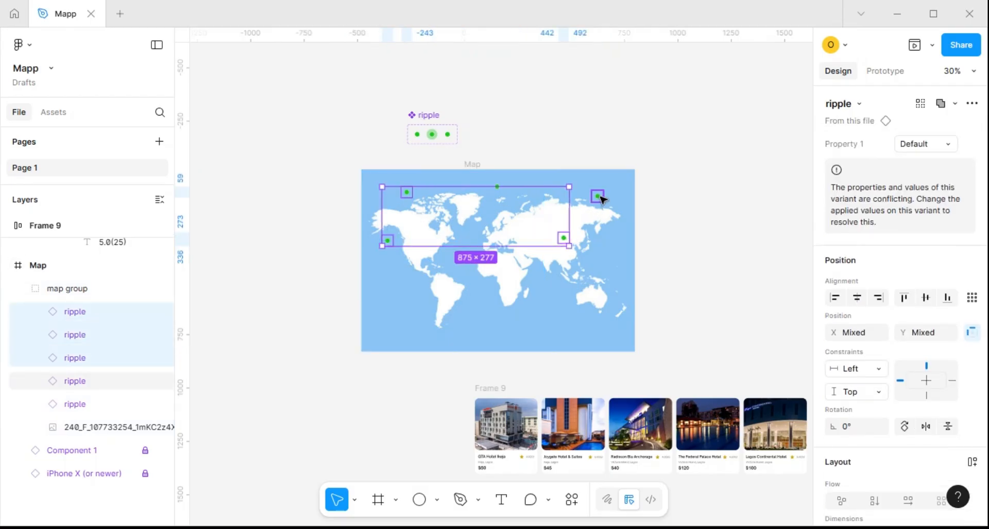
pyautogui.scroll(-7, 918, 320)
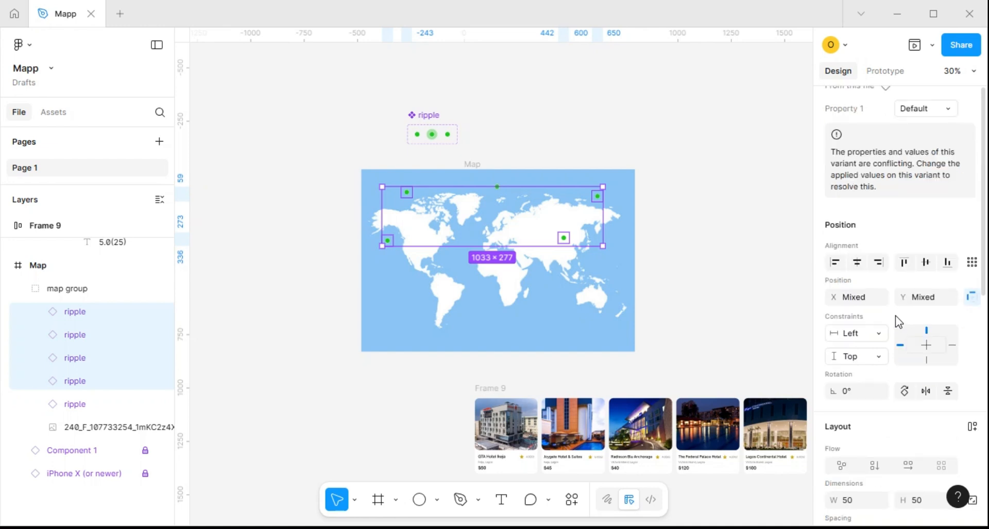
pyautogui.click(851, 213)
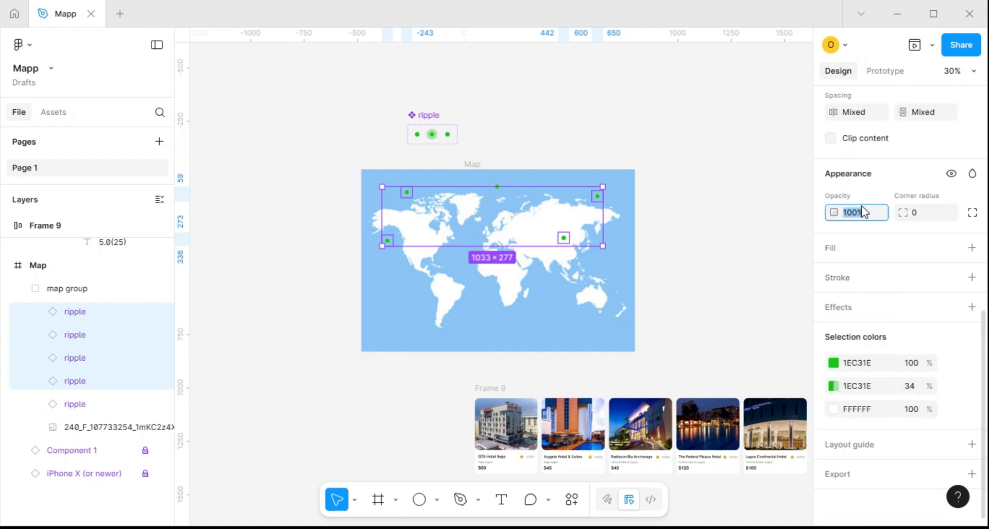
pyautogui.press('Return')
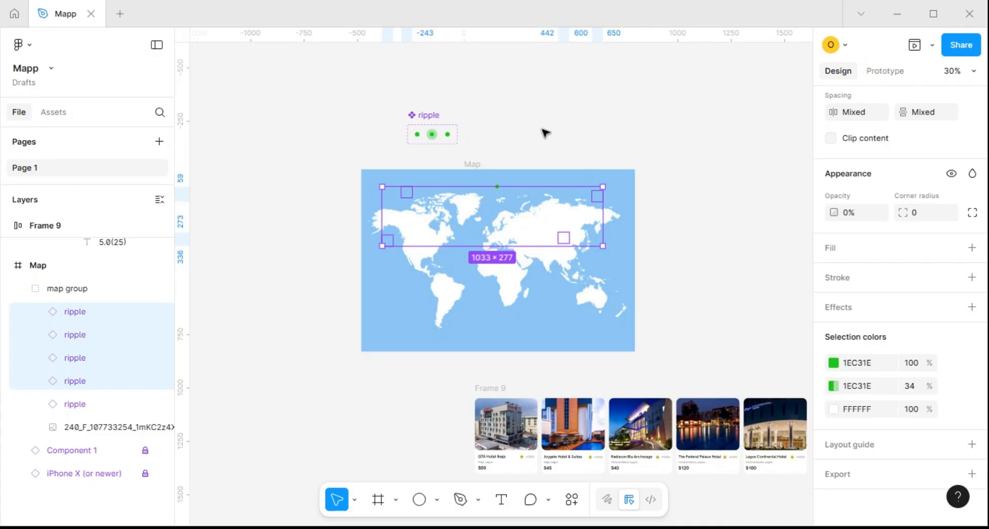
# Clip the content of the Map frame and place the hotel card row in its lower part at about X 41, Y 434
pyautogui.click(552, 181)
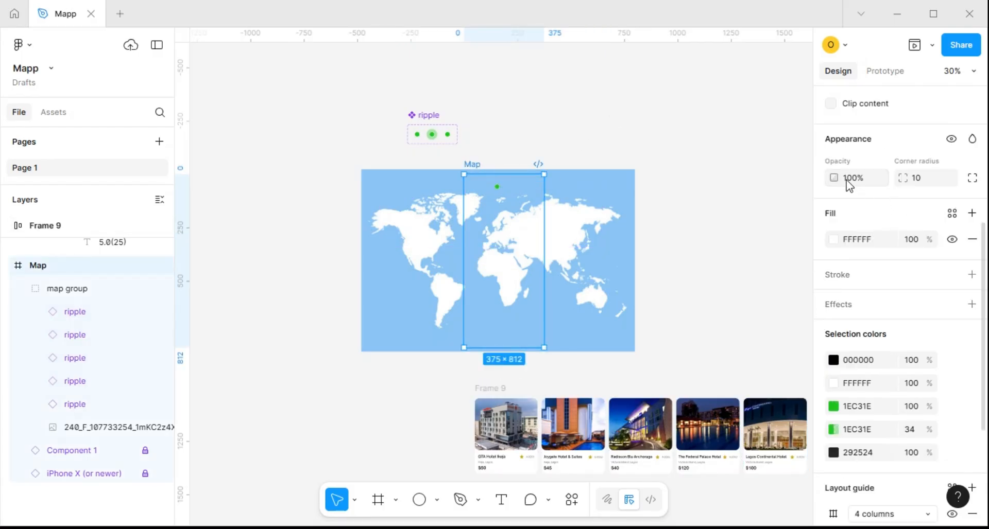
pyautogui.click(831, 105)
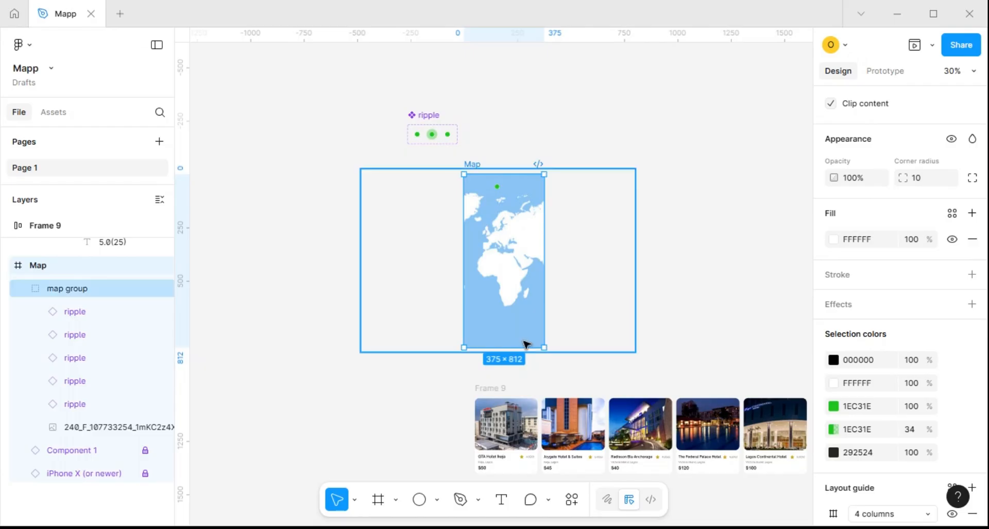
pyautogui.moveTo(495, 338); pyautogui.dragTo(497, 257)
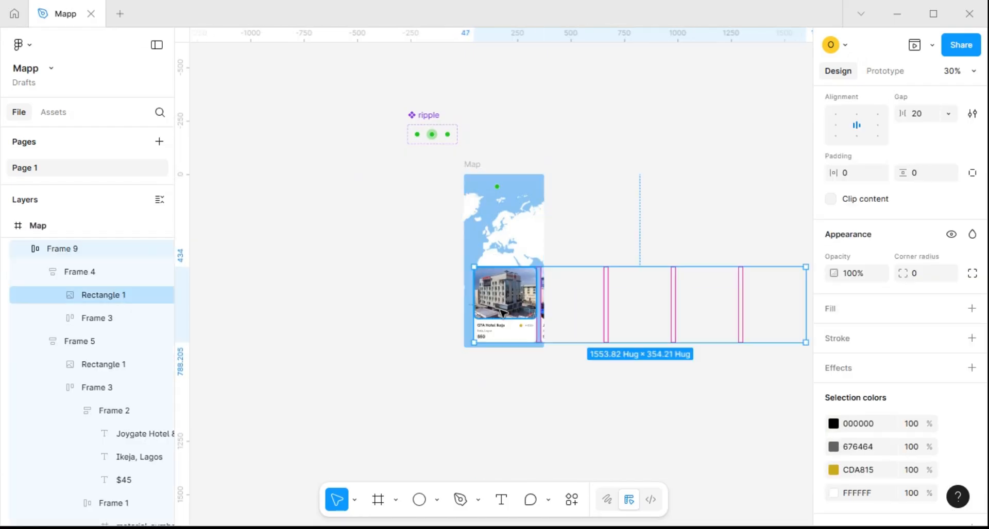
pyautogui.hotkey('shift', '0')
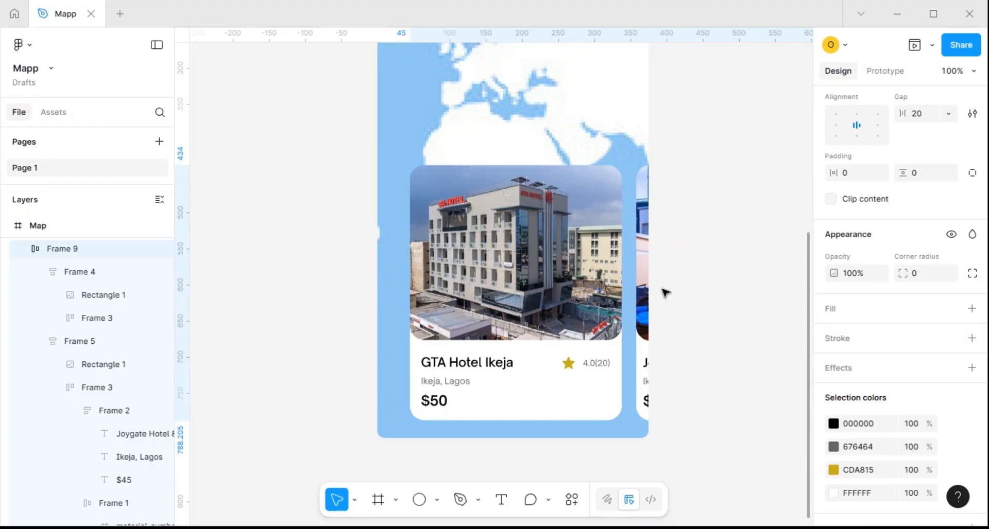
pyautogui.scroll(-4, 622, 263)
pyautogui.scroll(-5, 622, 263)
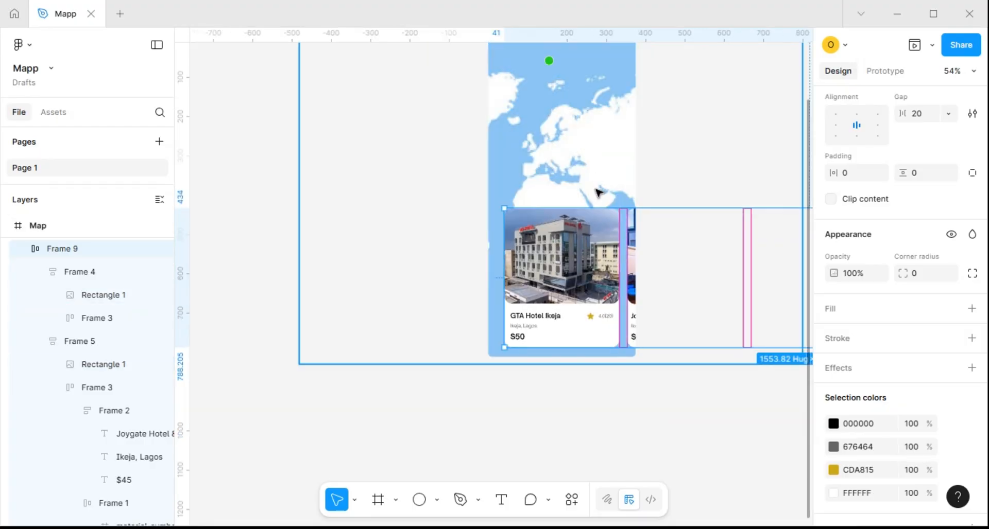
pyautogui.scroll(2, 591, 143)
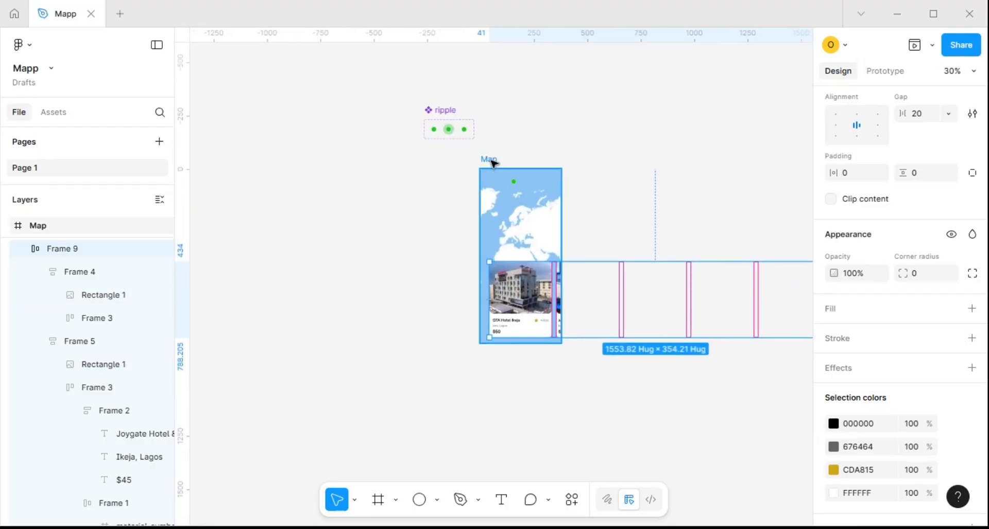
# Turn off content clipping on the Map frame and select the four hotel cards that follow the GTA Hotel Ikeja card
pyautogui.click(493, 161)
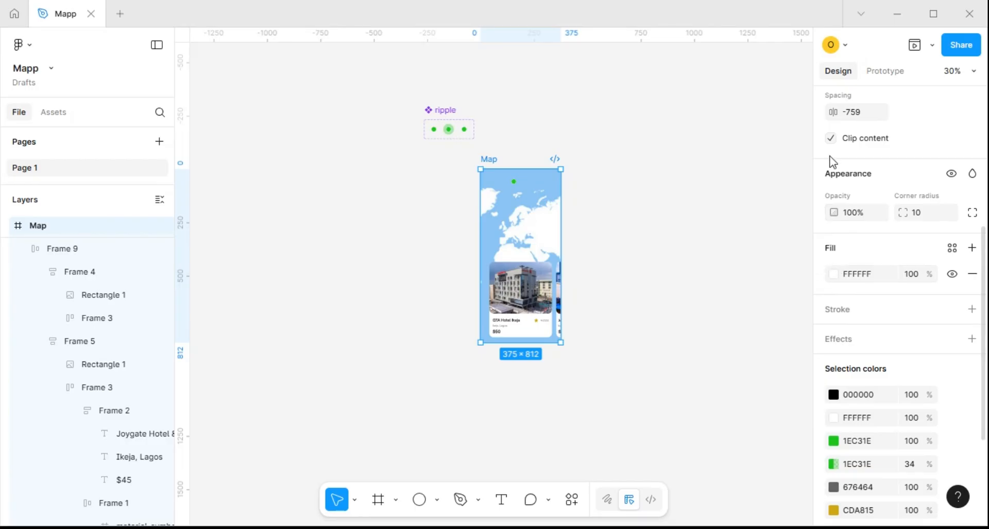
pyautogui.click(831, 139)
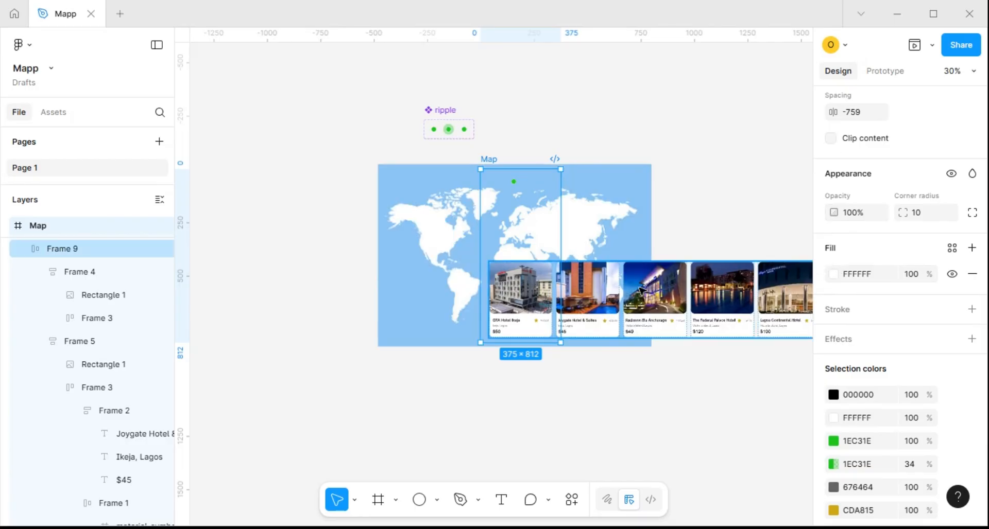
pyautogui.click(596, 296)
pyautogui.doubleClick(603, 295)
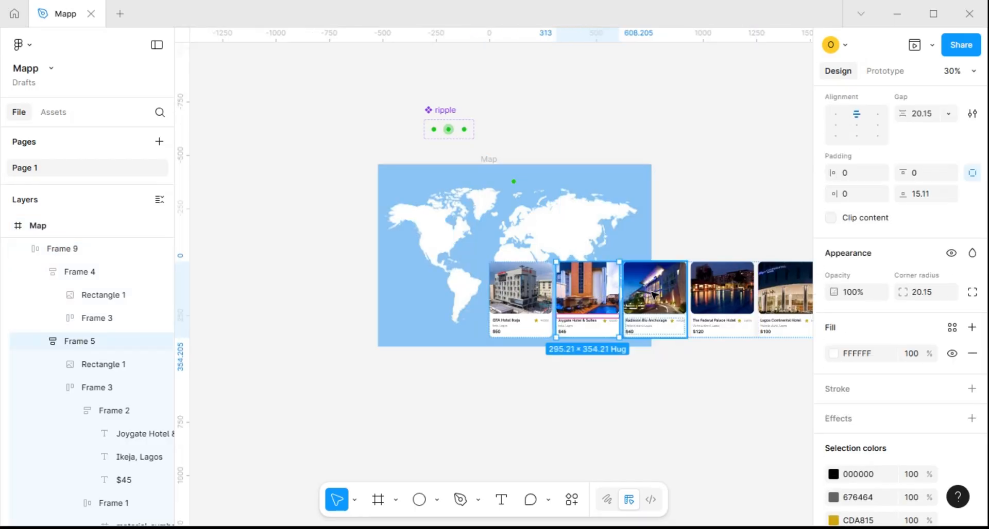
pyautogui.keyDown('shift'); pyautogui.click(662, 294); pyautogui.keyUp('shift')
pyautogui.keyDown('shift'); pyautogui.click(725, 294); pyautogui.keyUp('shift')
pyautogui.keyDown('shift'); pyautogui.click(772, 296); pyautogui.keyUp('shift')
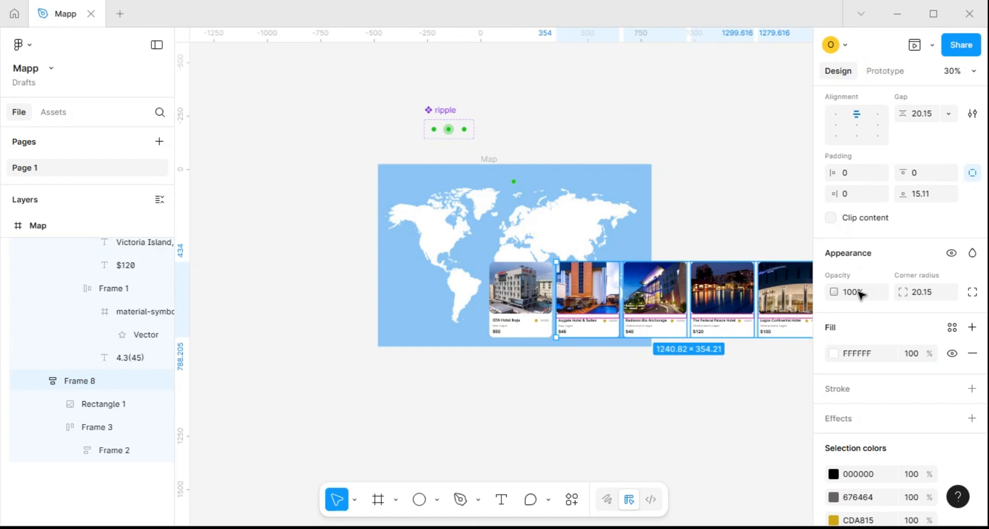
# Scale the four selected hotel cards proportionally, first to a width of 225 and finally to a height of 270
pyautogui.press('k')
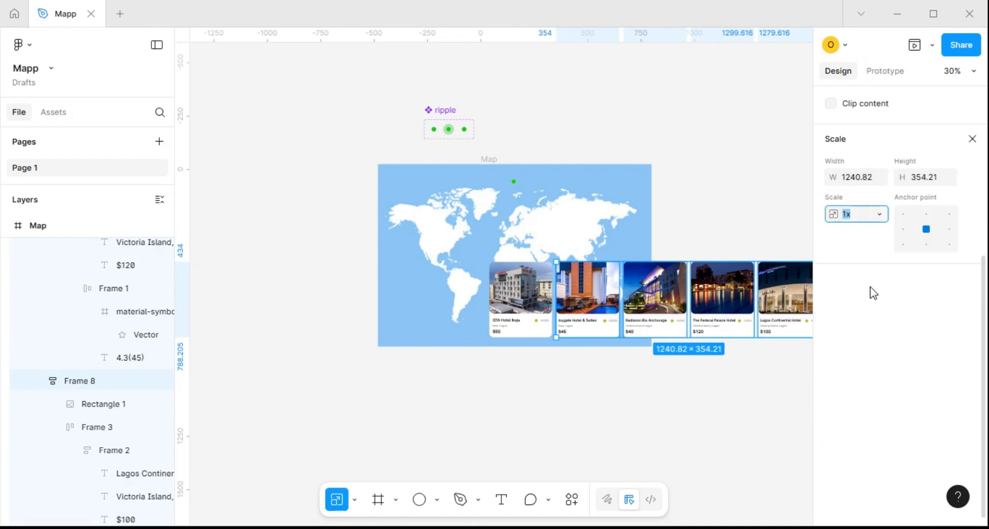
pyautogui.write('2')
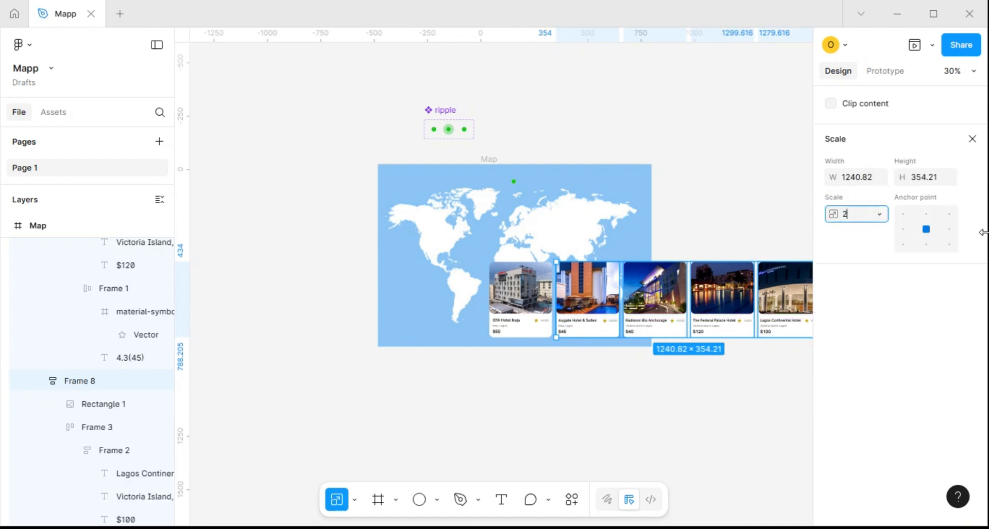
pyautogui.write('25')
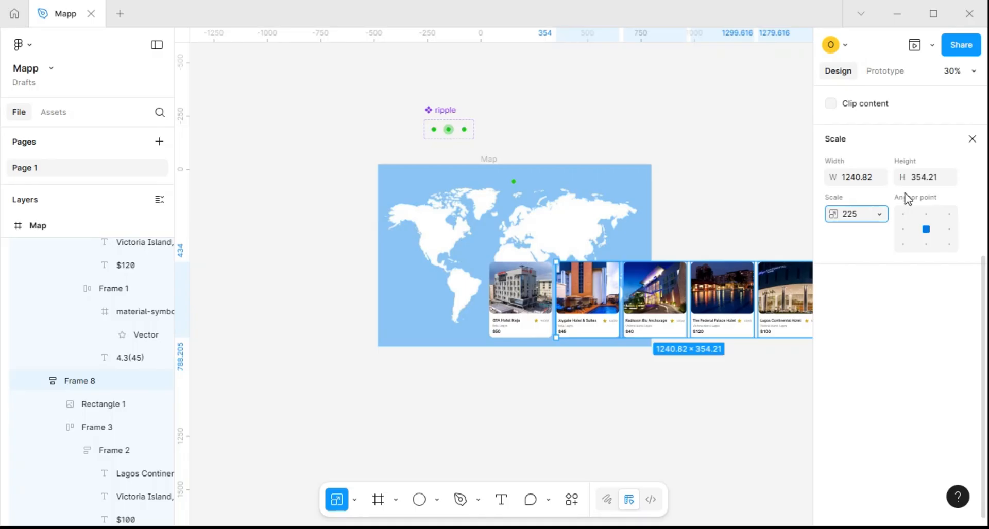
pyautogui.click(859, 177)
pyautogui.hotkey('ctrl', 'z')
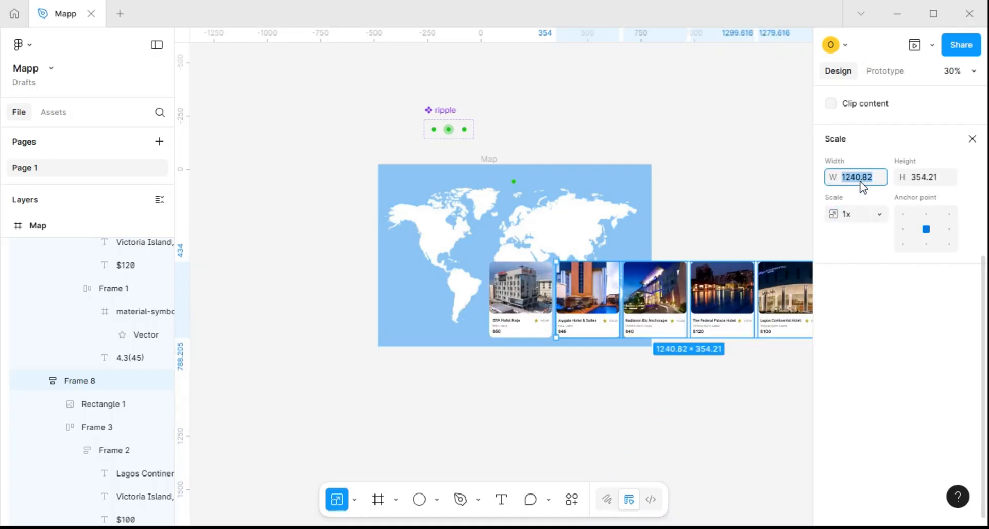
pyautogui.write('225')
pyautogui.click(932, 181)
pyautogui.write('270')
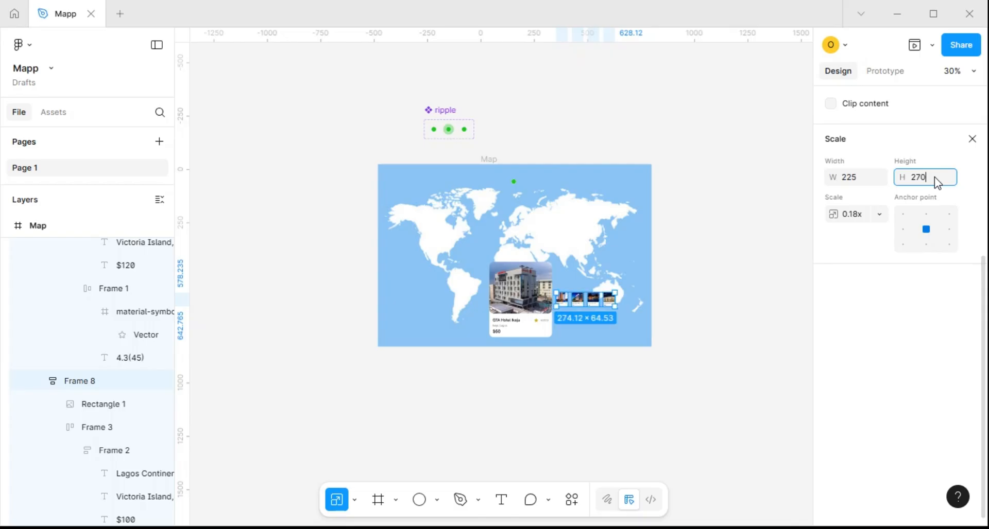
pyautogui.press('Return')
# Leave scaling mode and turn content clipping back on for the Map frame
pyautogui.scroll(-3, 582, 291)
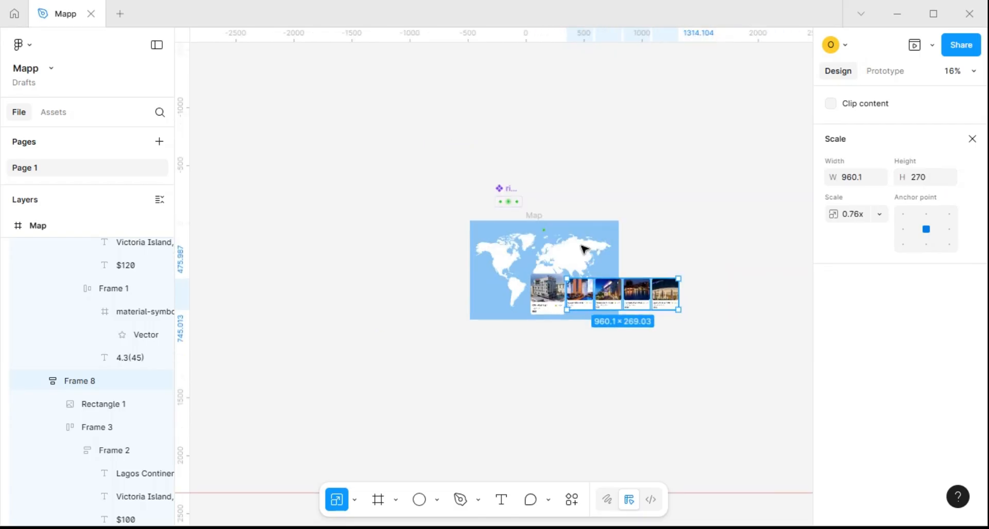
pyautogui.click(532, 218)
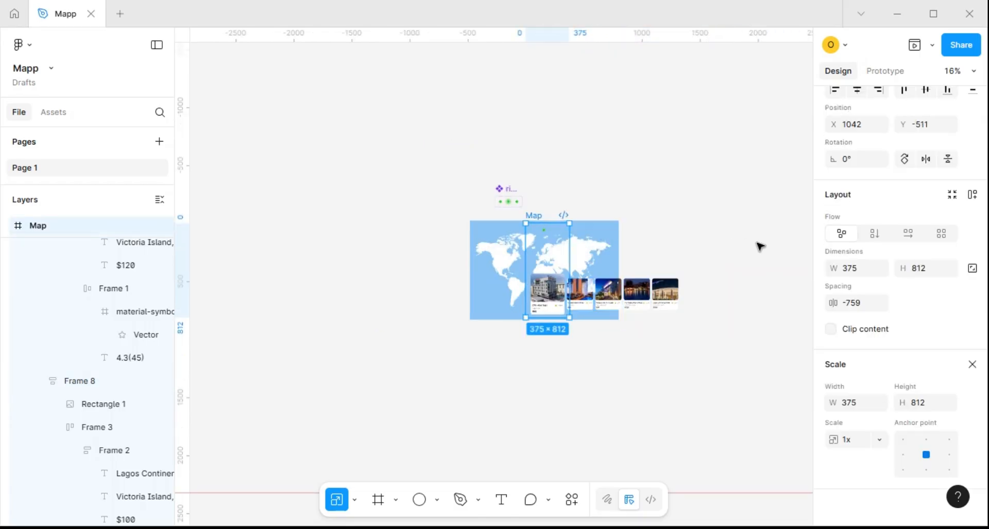
pyautogui.click(971, 364)
pyautogui.click(834, 331)
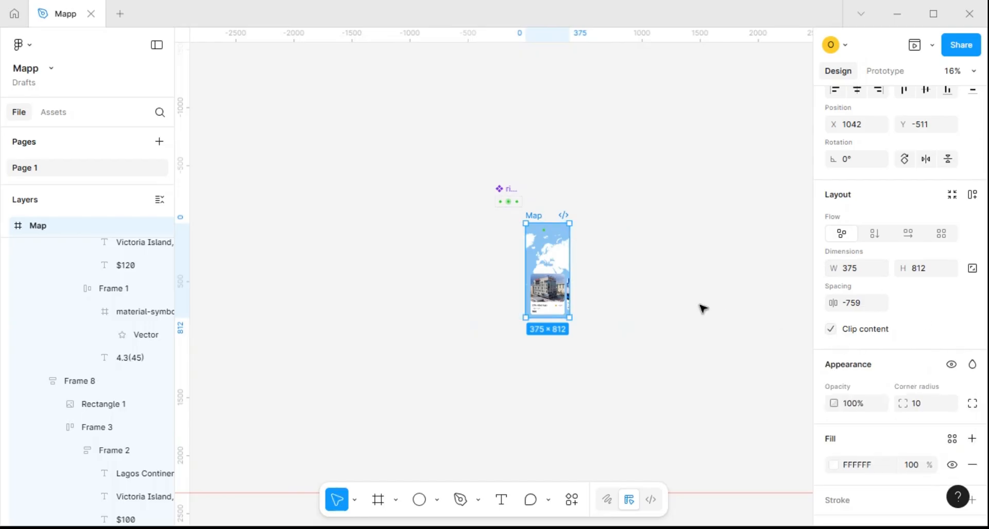
# Duplicate the Map frame to its right at X 2637, Y -511 and collapse the original frame's layers
pyautogui.scroll(3, 554, 224)
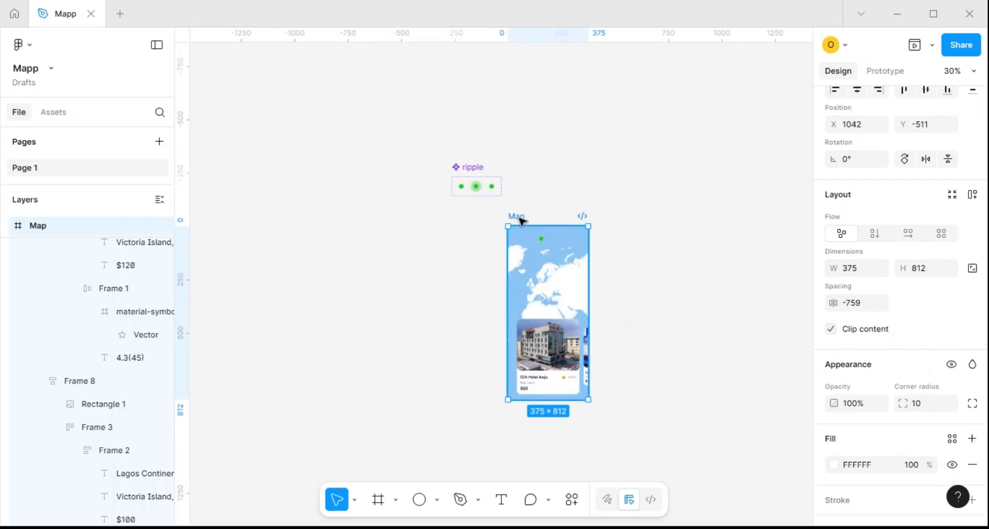
pyautogui.scroll(-3, 518, 218)
pyautogui.moveTo(616, 221); pyautogui.dragTo(708, 222)
pyautogui.moveTo(503, 243); pyautogui.dragTo(485, 243)
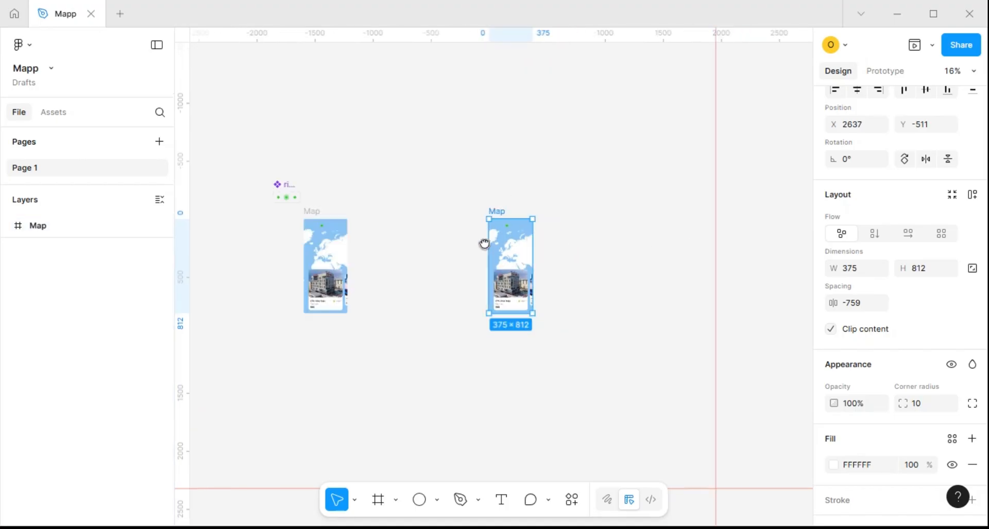
pyautogui.scroll(5, 504, 289)
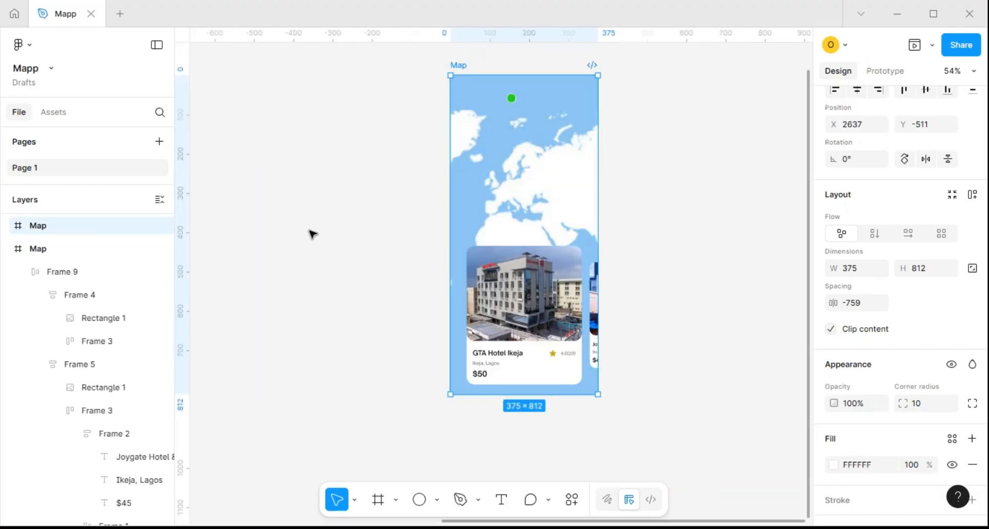
pyautogui.click(7, 250)
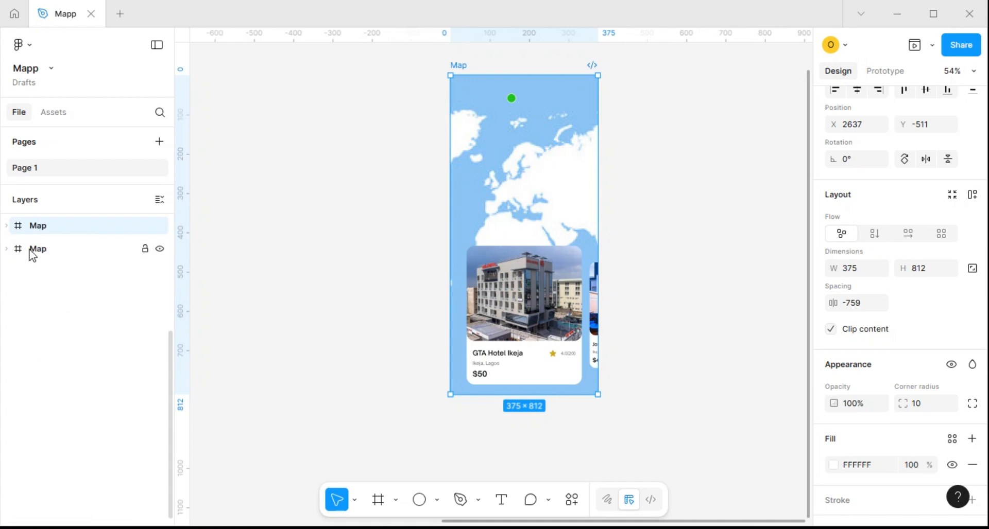
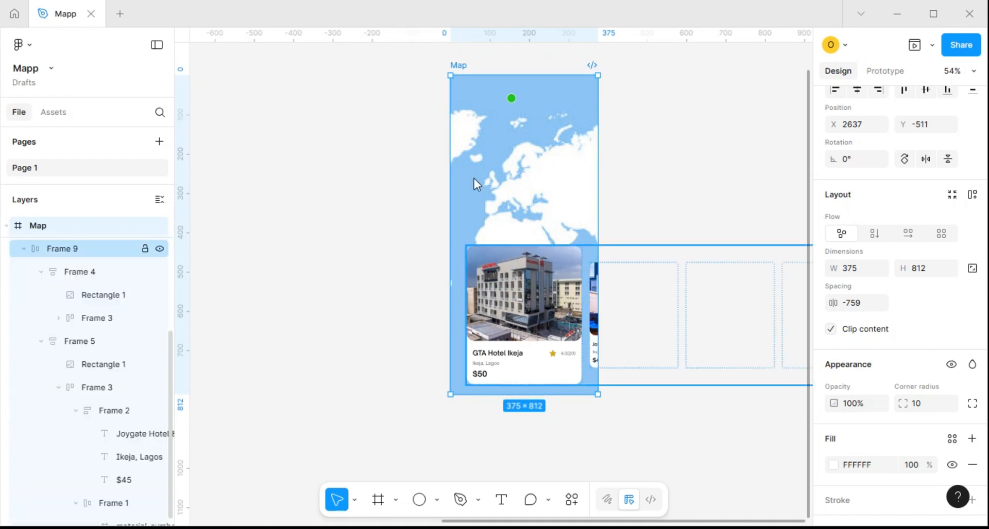
# Collapse the layers of the five hotel cards inside the duplicated Map frame and select its map group
pyautogui.click(535, 84)
pyautogui.scroll(-3, 552, 162)
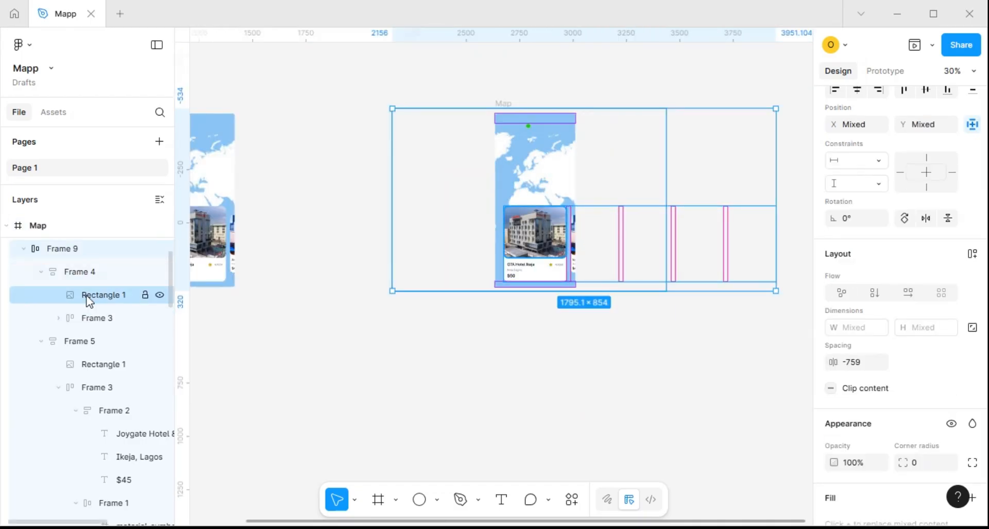
pyautogui.click(40, 273)
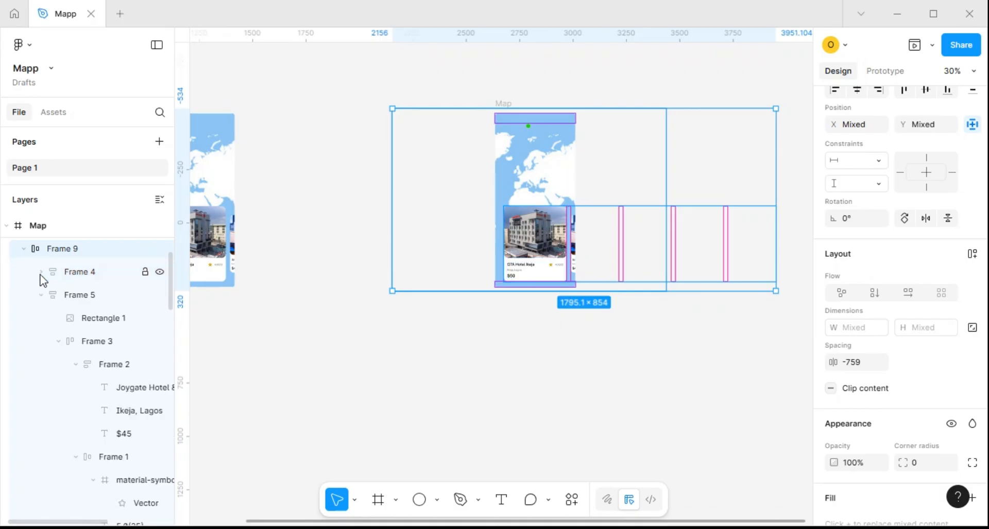
pyautogui.click(40, 297)
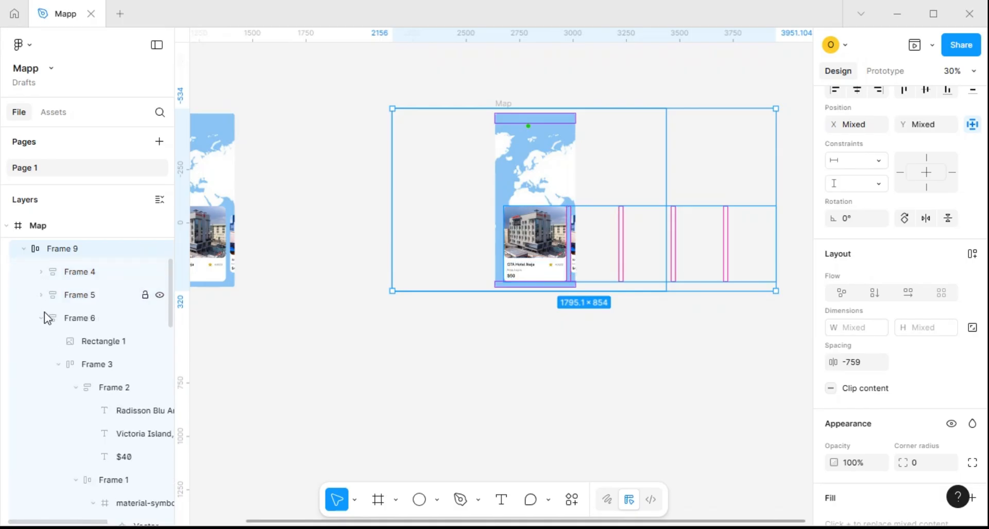
pyautogui.click(41, 319)
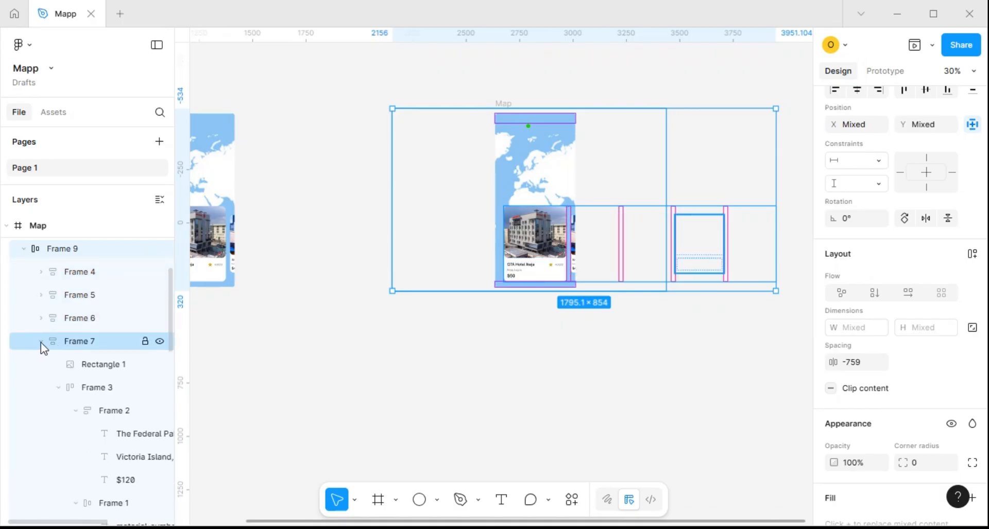
pyautogui.click(41, 342)
pyautogui.click(40, 366)
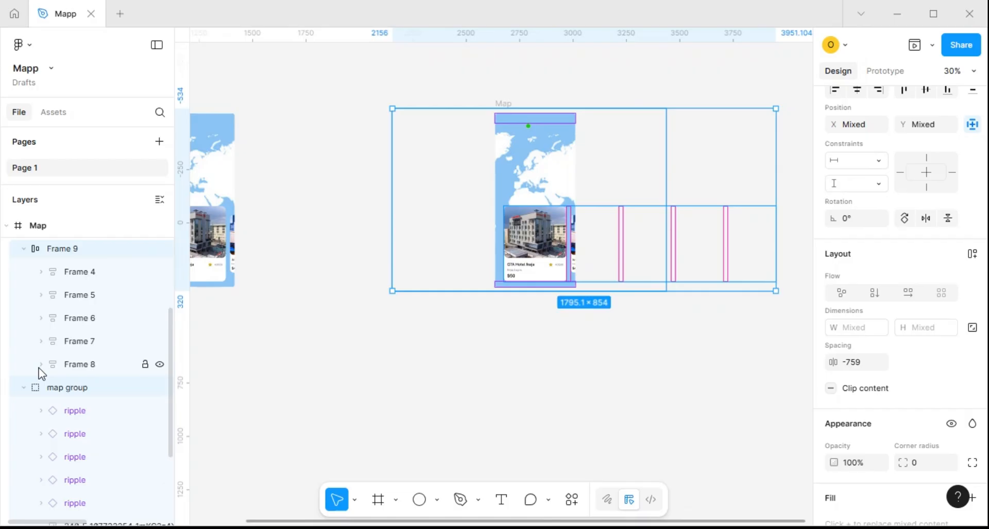
pyautogui.click(66, 390)
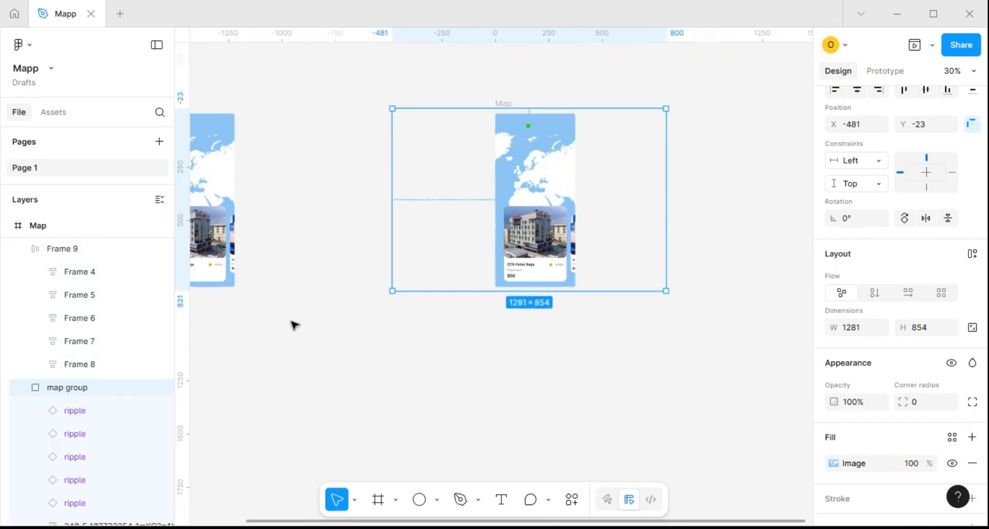
# Turn off content clipping on the duplicated Map frame and set the visible green ripple's opacity to 0%
pyautogui.click(504, 103)
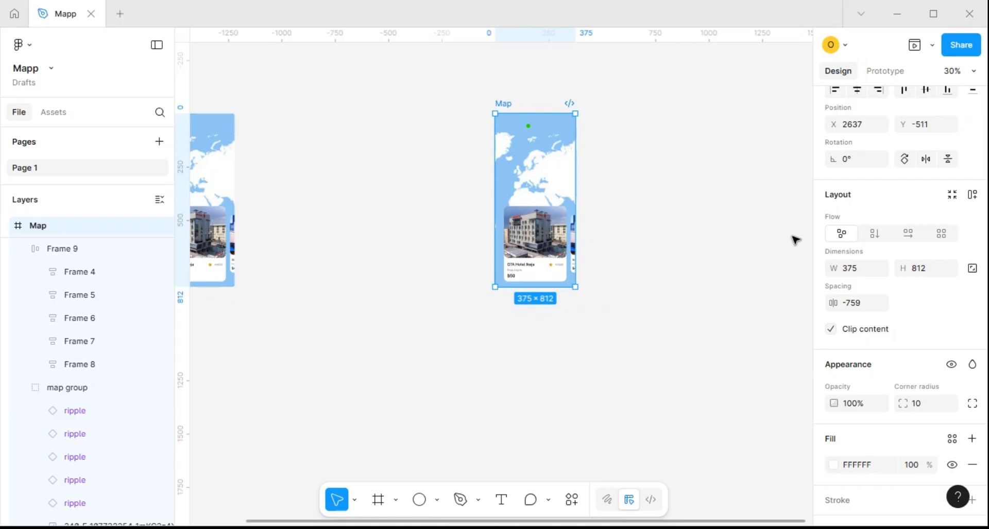
pyautogui.click(831, 330)
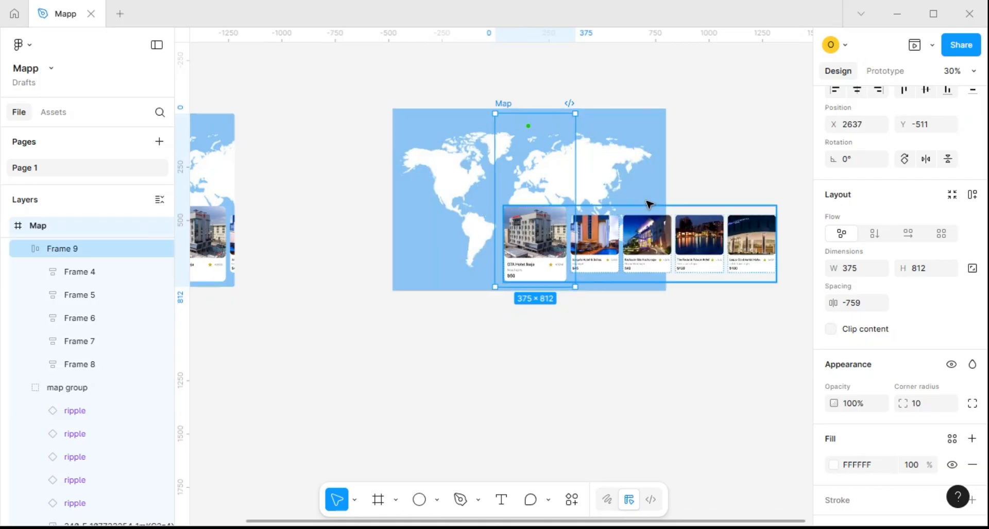
pyautogui.click(528, 131)
pyautogui.click(530, 131)
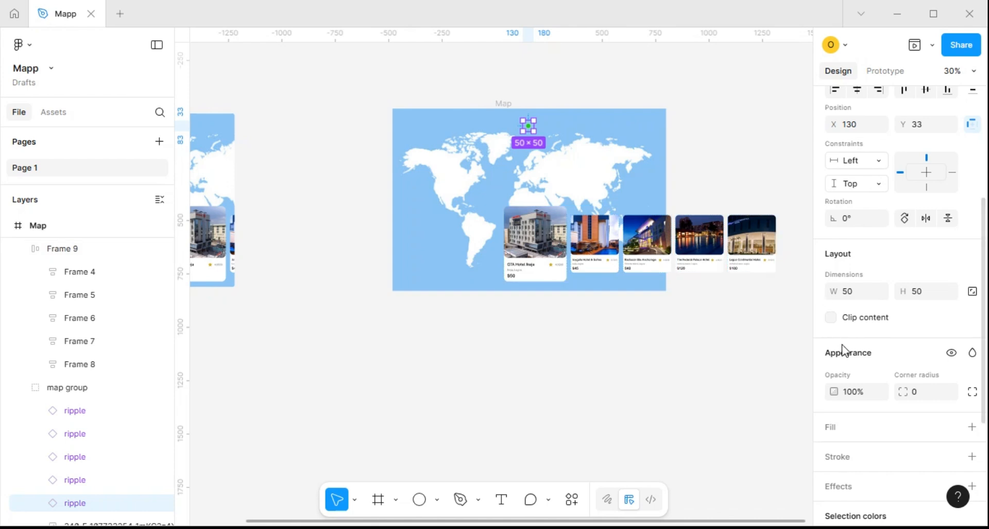
pyautogui.click(857, 395)
pyautogui.write('0')
pyautogui.press('Return')
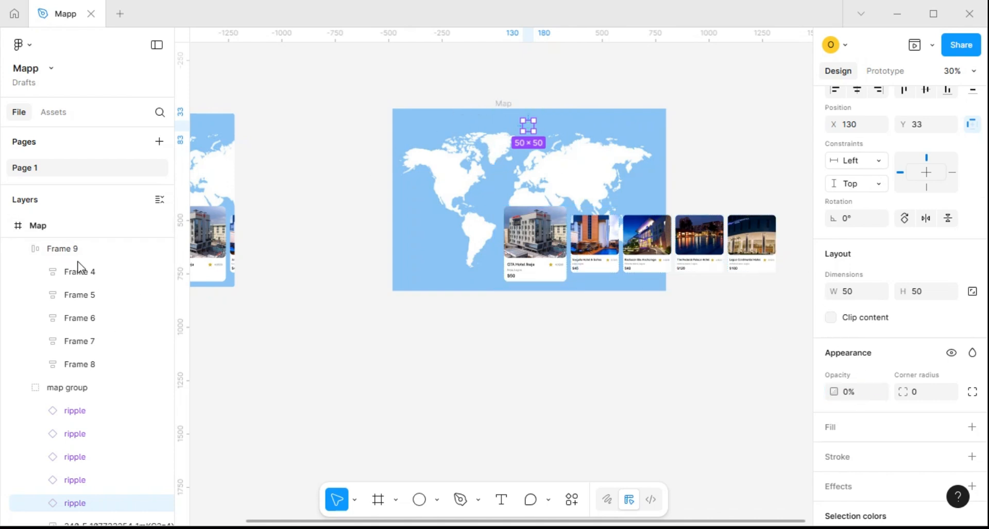
# Shift the map group horizontally to X -60, bringing North America into the Map frame
pyautogui.click(74, 390)
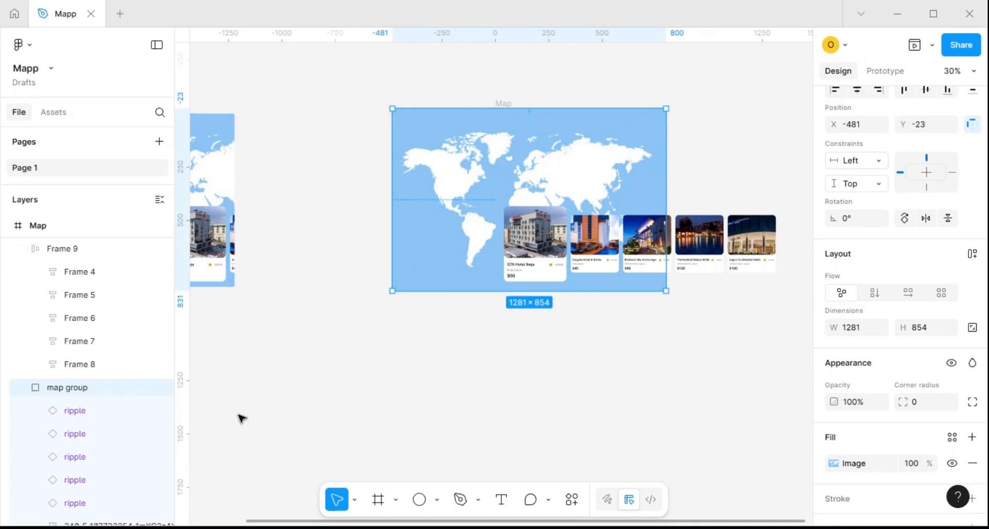
pyautogui.hotkey('shift', 'Right')
pyautogui.hotkey('shift', 'Right')
pyautogui.hotkey('shift', 'Right')
pyautogui.hotkey('shift', 'Right')
pyautogui.hotkey('shift', 'Right')
pyautogui.hotkey('shift', 'Right')
pyautogui.hotkey('shift', 'Right')
pyautogui.hotkey('shift', 'Right')
pyautogui.hotkey('shift', 'Right')
pyautogui.hotkey('shift', 'Right')
pyautogui.hotkey('shift', 'Right')
pyautogui.hotkey('shift', 'Right')
pyautogui.hotkey('shift', 'Right')
pyautogui.hotkey('shift', 'Right')
pyautogui.hotkey('shift', 'Right')
pyautogui.hotkey('shift', 'Right')
pyautogui.hotkey('shift', 'Right')
pyautogui.hotkey('shift', 'Right')
pyautogui.hotkey('shift', 'Right')
pyautogui.hotkey('shift', 'Right')
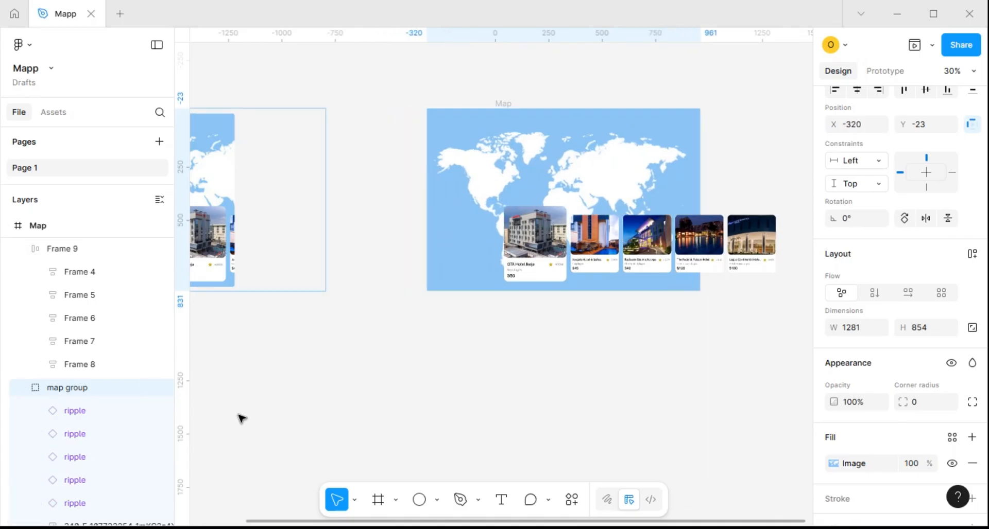
pyautogui.hotkey('shift', 'Right')
pyautogui.hotkey('shift', 'Right')
pyautogui.hotkey('shift', 'Right')
pyautogui.hotkey('shift', 'Right')
pyautogui.hotkey('shift', 'Right')
pyautogui.hotkey('shift', 'Right')
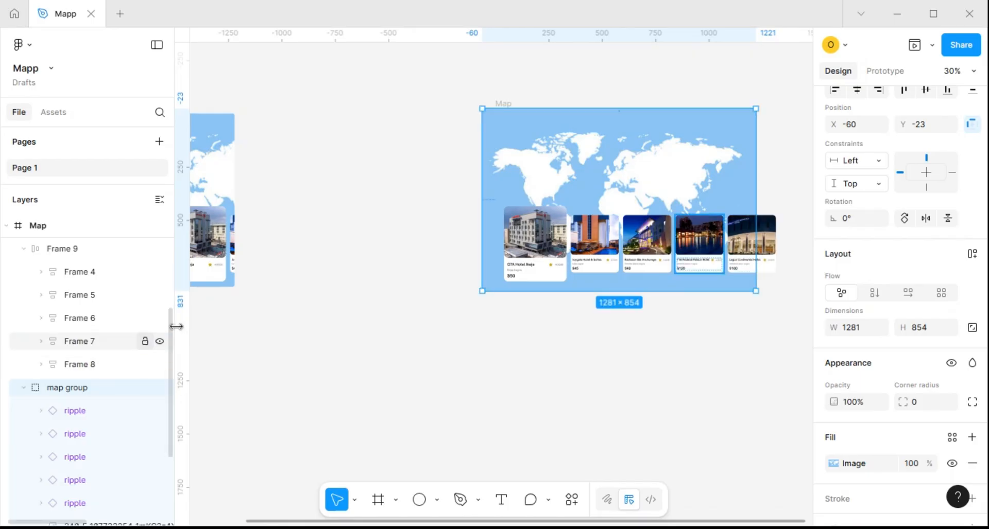
# Set the opacity of the second ripple listed in the map group to 100%
pyautogui.click(93, 435)
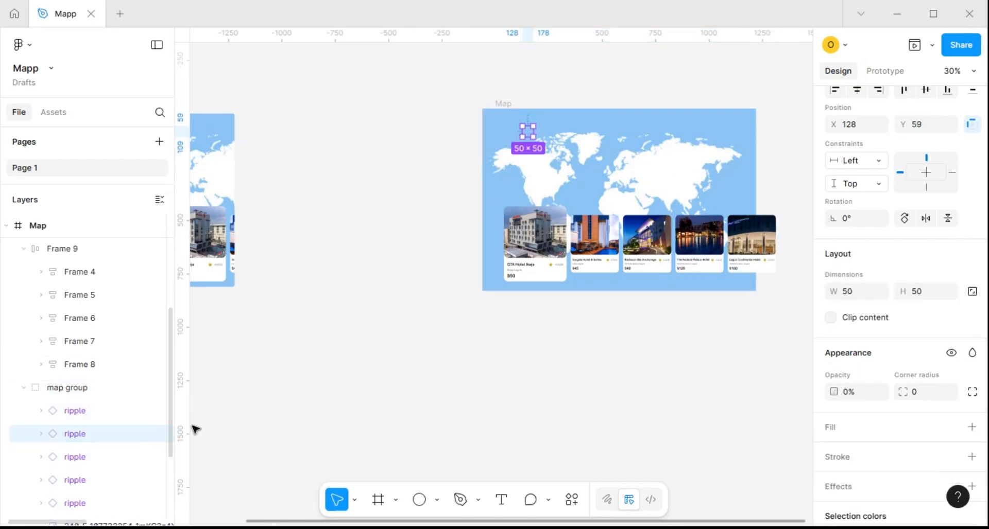
pyautogui.click(858, 398)
pyautogui.write('100')
pyautogui.press('Return')
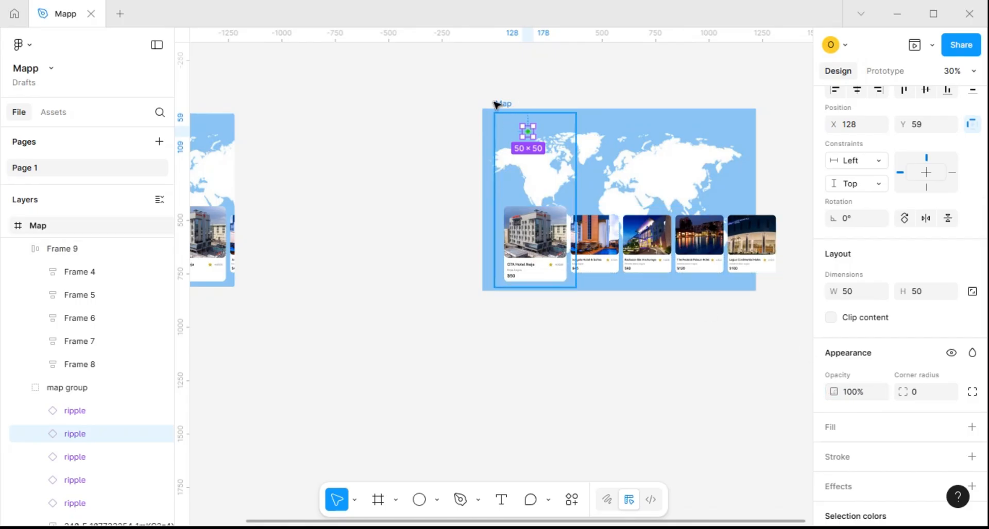
# Scale the GTA Hotel Ikeja card proportionally to a width of 225
pyautogui.click(562, 254)
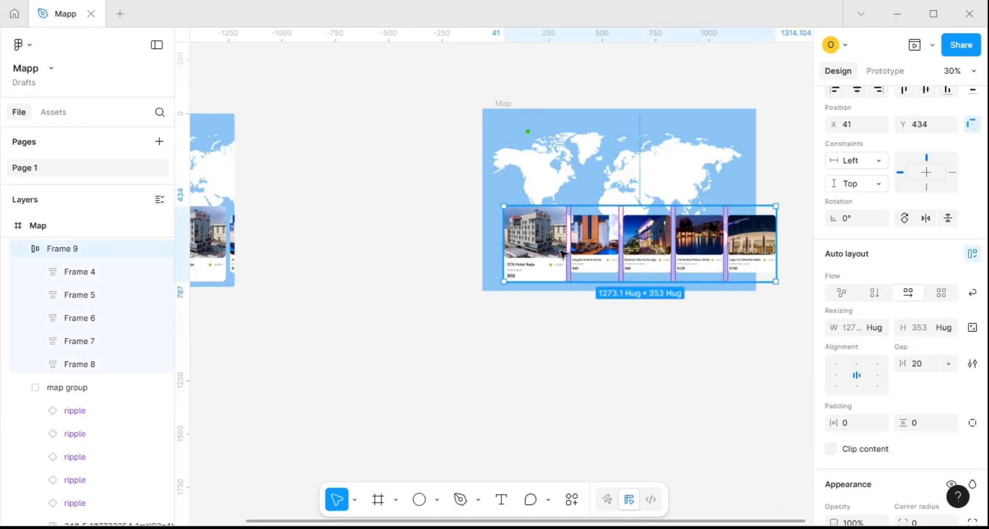
pyautogui.click(545, 249)
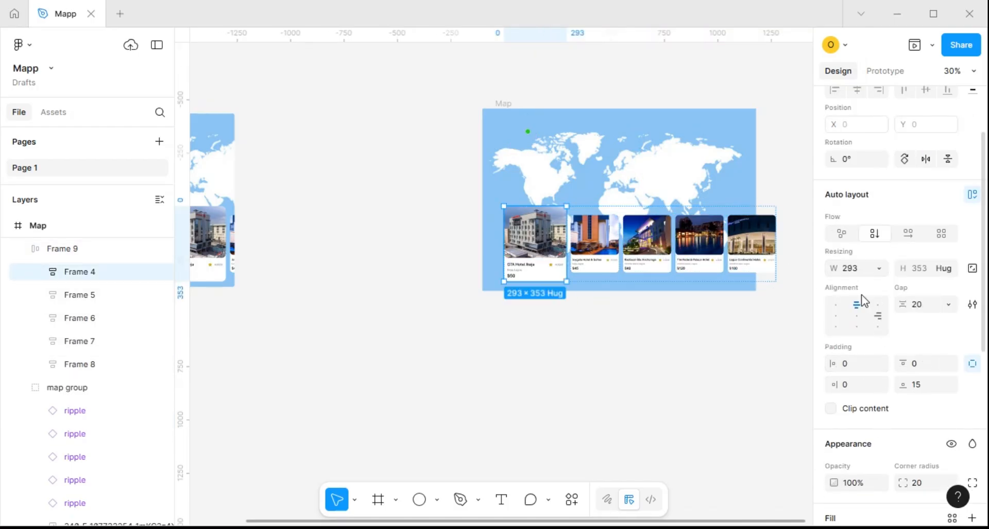
pyautogui.press('k')
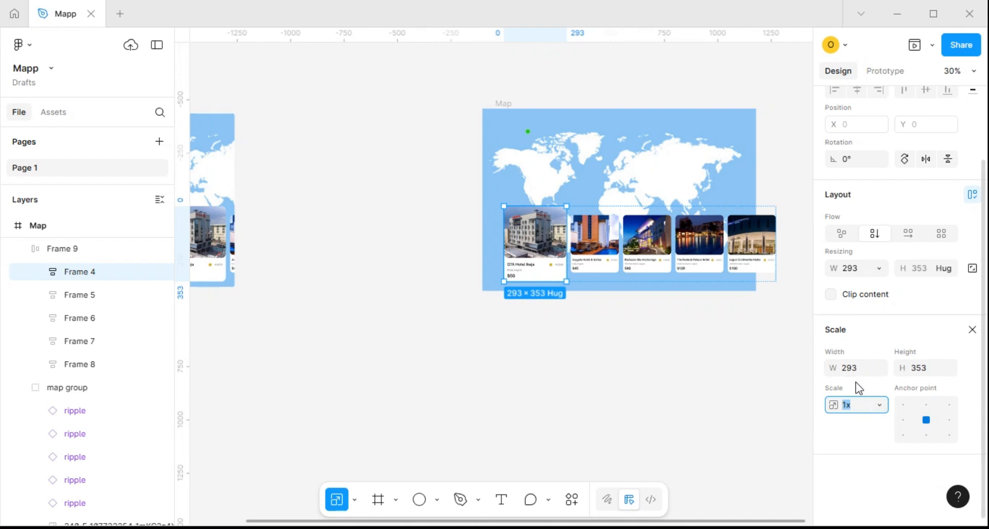
pyautogui.click(857, 369)
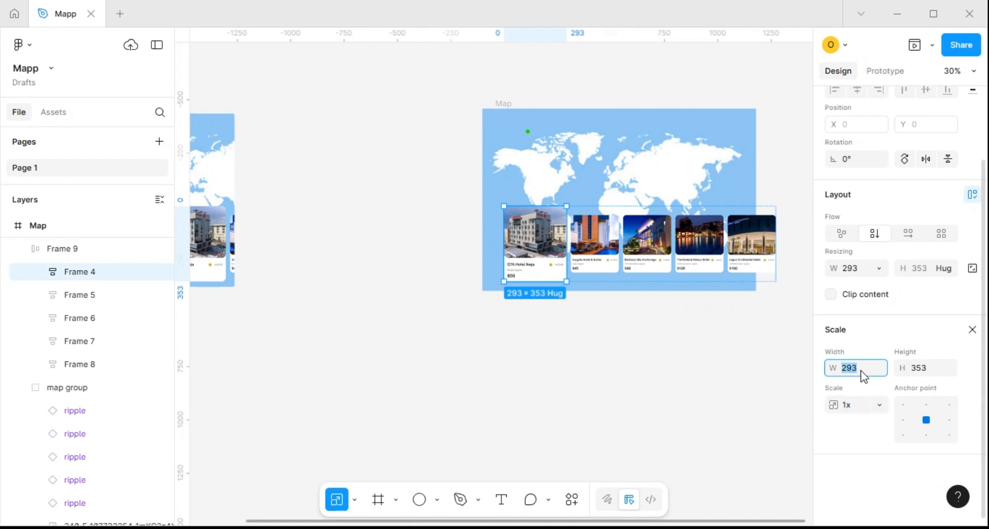
pyautogui.write('225')
pyautogui.click(929, 369)
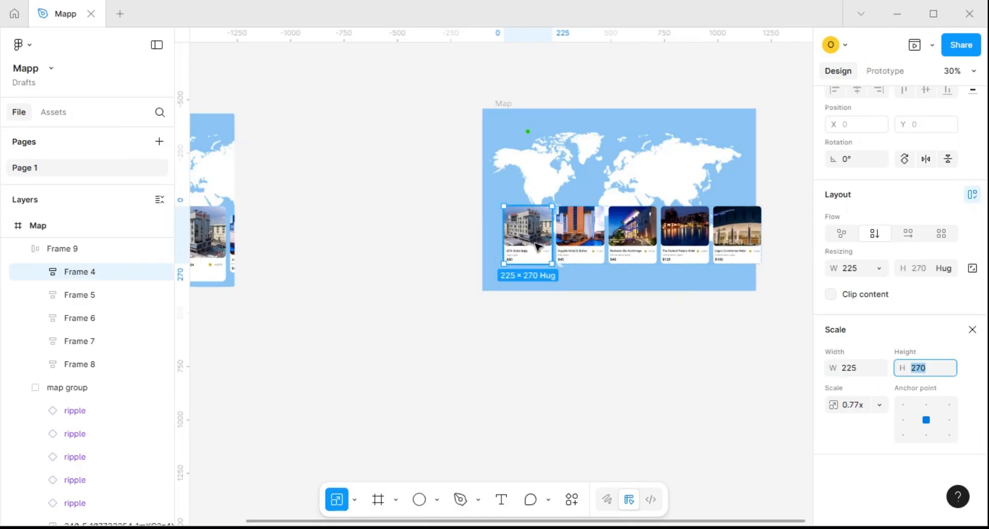
pyautogui.click(586, 254)
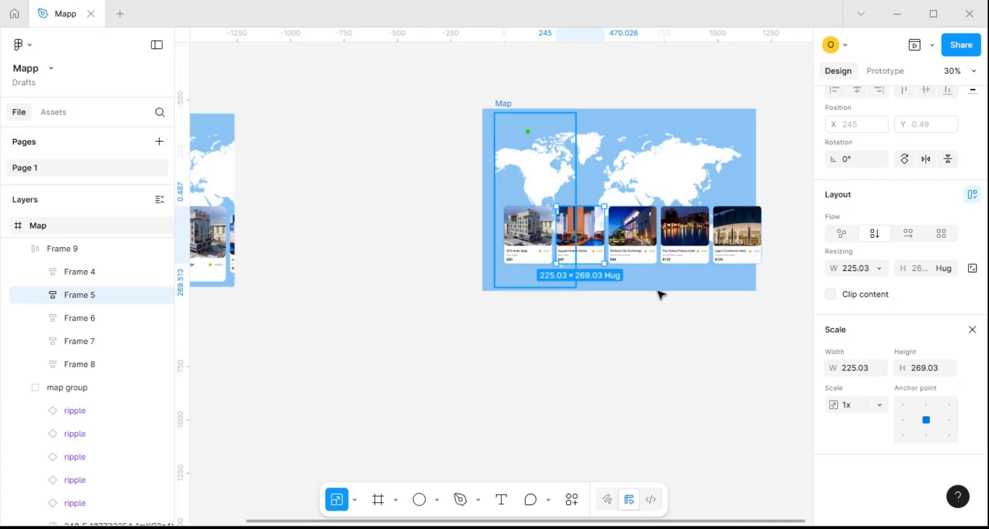
pyautogui.click(854, 368)
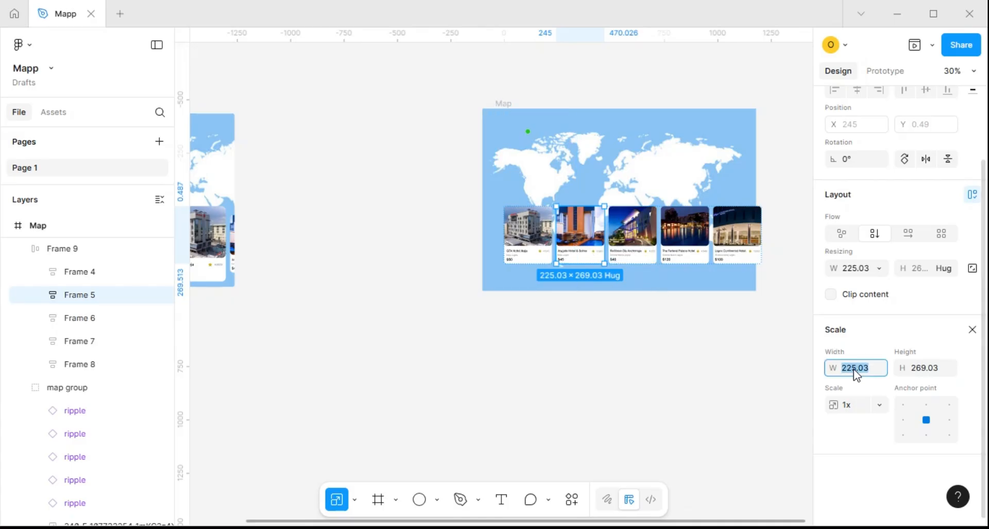
pyautogui.write('293')
pyautogui.click(925, 371)
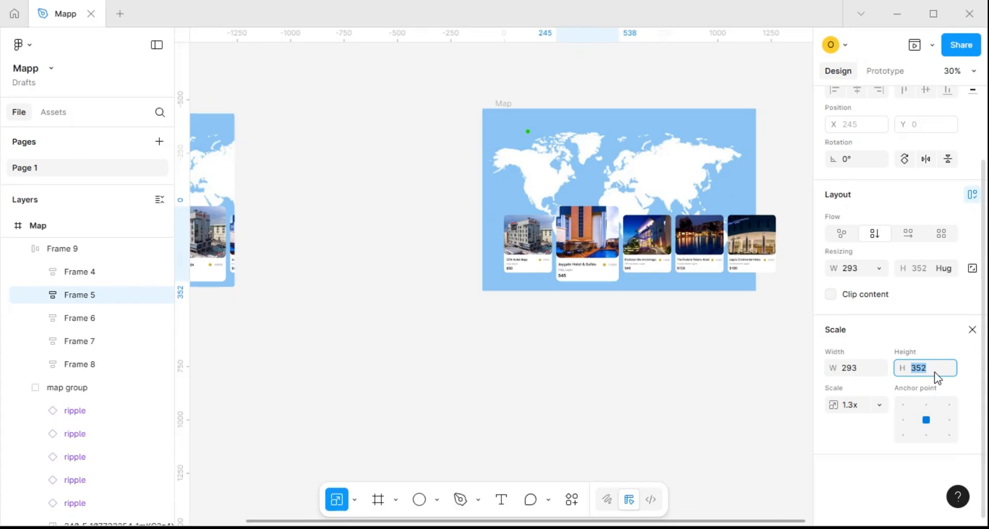
pyautogui.write('35')
pyautogui.press('Return')
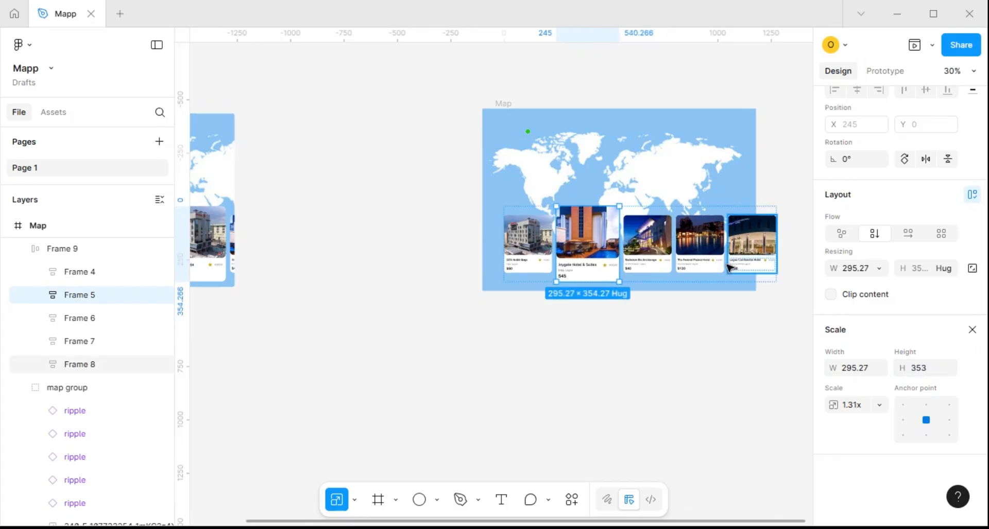
pyautogui.scroll(3, 592, 283)
pyautogui.scroll(3, 641, 282)
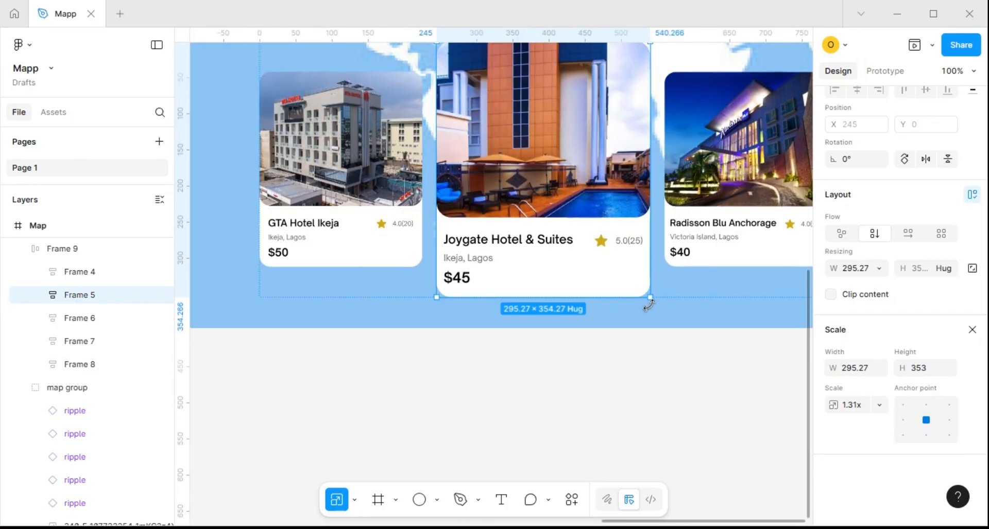
pyautogui.moveTo(648, 298); pyautogui.dragTo(614, 283)
pyautogui.hotkey('ctrl', 'z')
pyautogui.hotkey('ctrl', 'z')
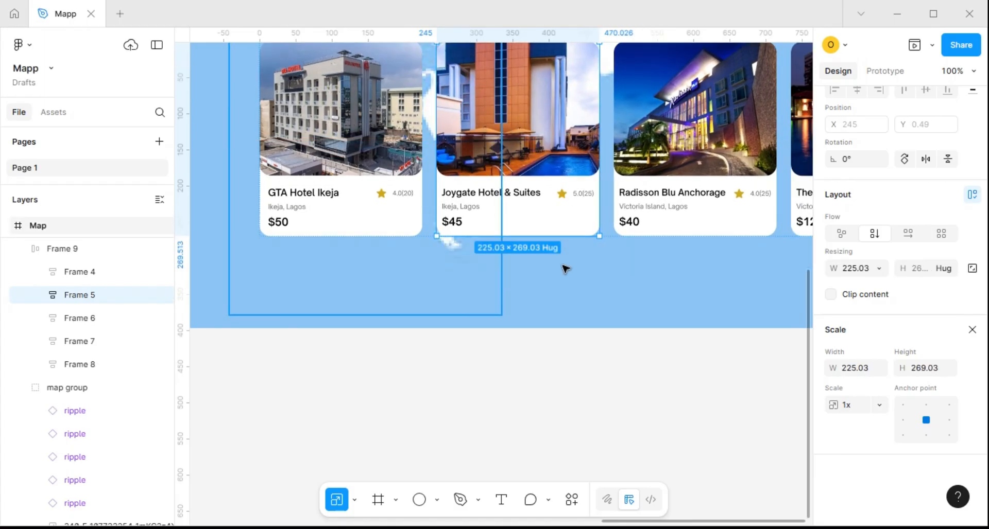
# Shift the whole row of hotel cards left until the Joygate Hotel & Suites card sits within the Map frame
pyautogui.scroll(-3, 562, 264)
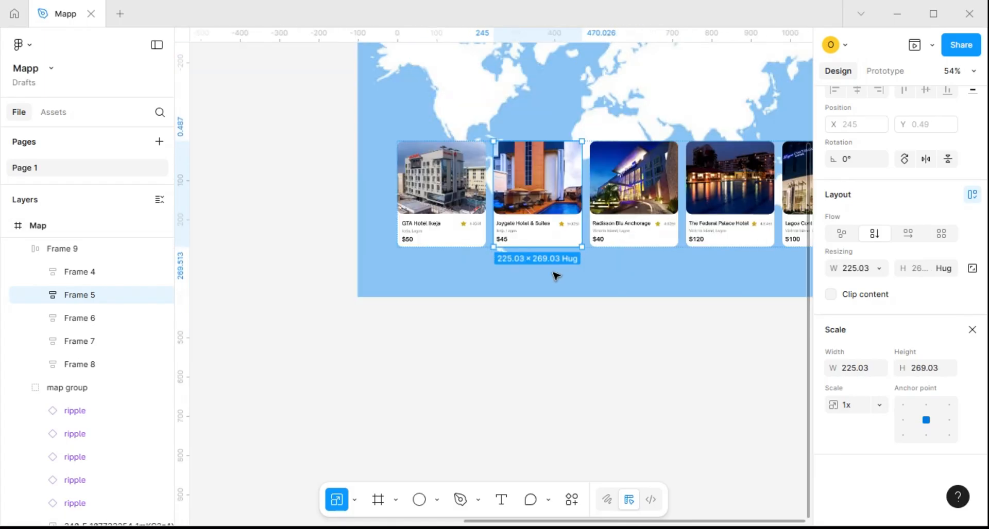
pyautogui.click(488, 236)
pyautogui.hotkey('shift', 'Left')
pyautogui.hotkey('shift', 'Left')
pyautogui.hotkey('shift', 'Left')
pyautogui.hotkey('shift', 'Left')
pyautogui.hotkey('shift', 'Left')
pyautogui.hotkey('shift', 'Left')
pyautogui.hotkey('shift', 'Left')
pyautogui.hotkey('shift', 'Left')
pyautogui.hotkey('shift', 'Left')
pyautogui.hotkey('shift', 'Left')
pyautogui.hotkey('shift', 'Left')
pyautogui.hotkey('shift', 'Left')
pyautogui.hotkey('shift', 'Left')
pyautogui.hotkey('shift', 'Left')
pyautogui.hotkey('shift', 'Left')
pyautogui.hotkey('shift', 'Left')
pyautogui.hotkey('shift', 'Left')
pyautogui.hotkey('shift', 'Left')
pyautogui.hotkey('shift', 'Left')
pyautogui.hotkey('shift', 'Left')
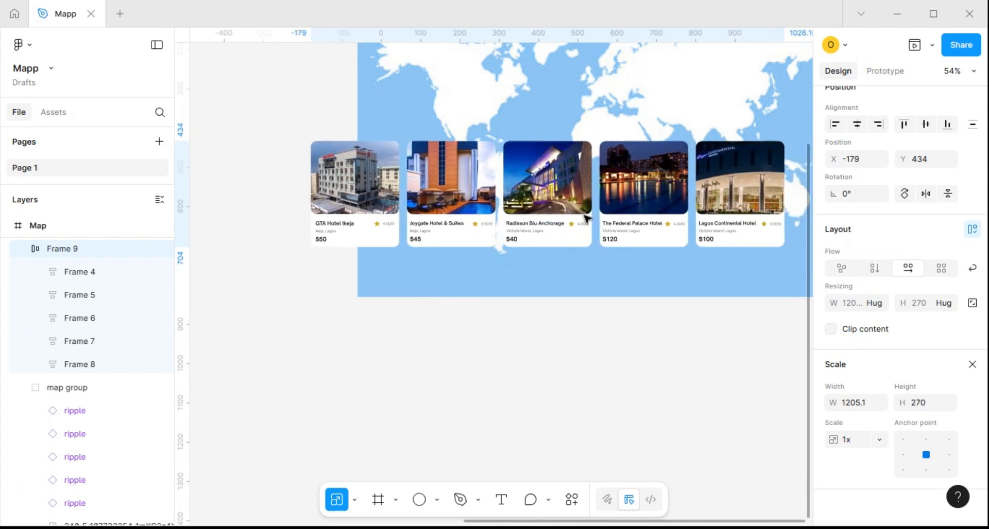
pyautogui.hotkey('shift', 'Left')
# Scale the Joygate Hotel & Suites card proportionally, first to a width of 293 and finally to a height of 353
pyautogui.click(447, 177)
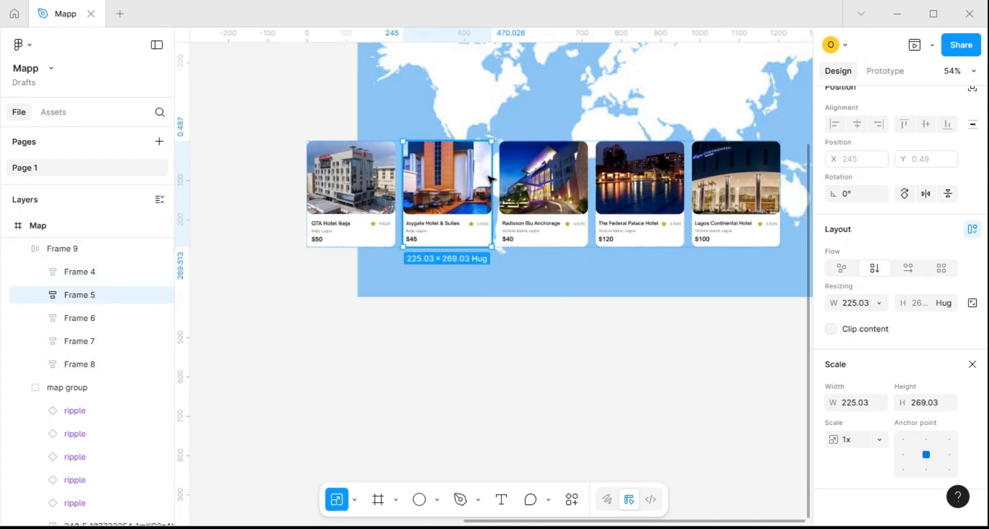
pyautogui.click(865, 404)
pyautogui.write('2')
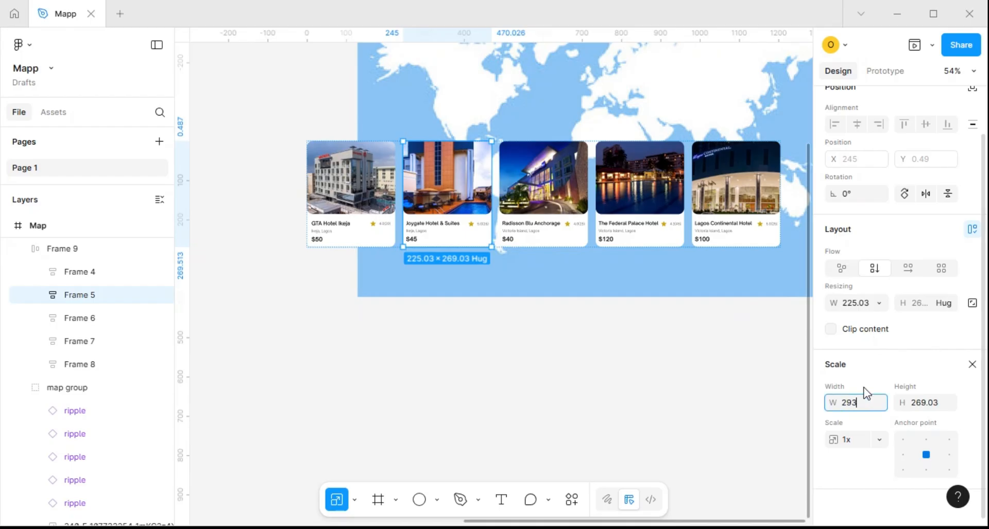
pyautogui.write('93')
pyautogui.click(924, 406)
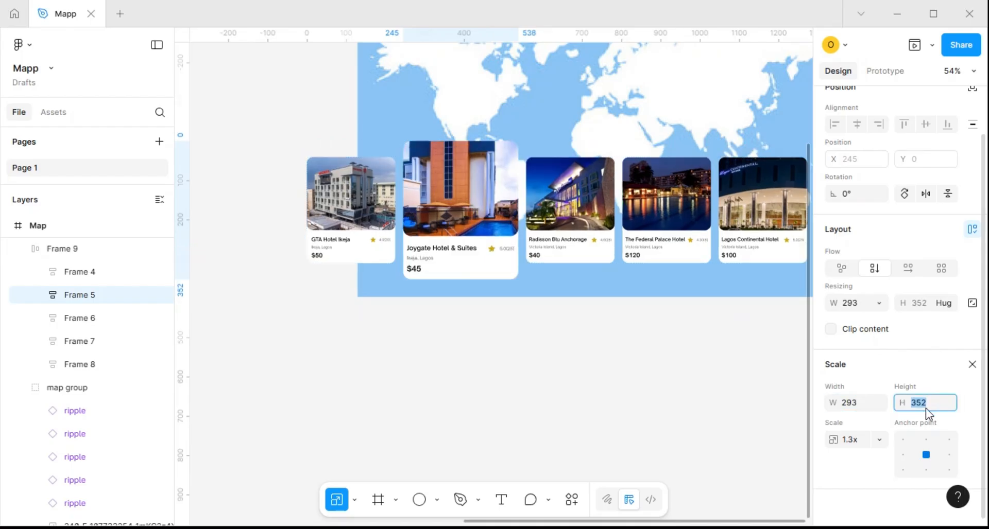
pyautogui.press('Right')
pyautogui.press('Return')
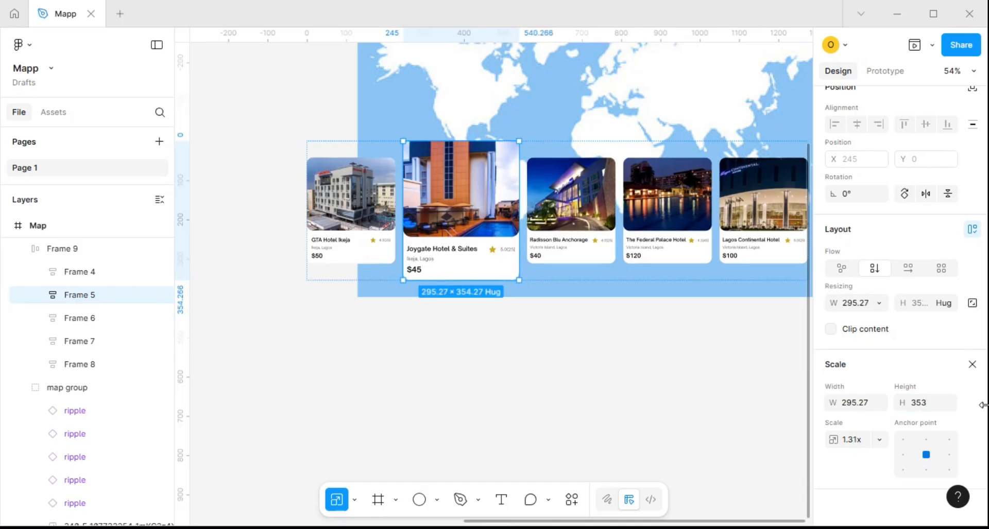
# Turn content clipping back on for the duplicated Map frame and check the resulting screen
pyautogui.scroll(-3, 687, 324)
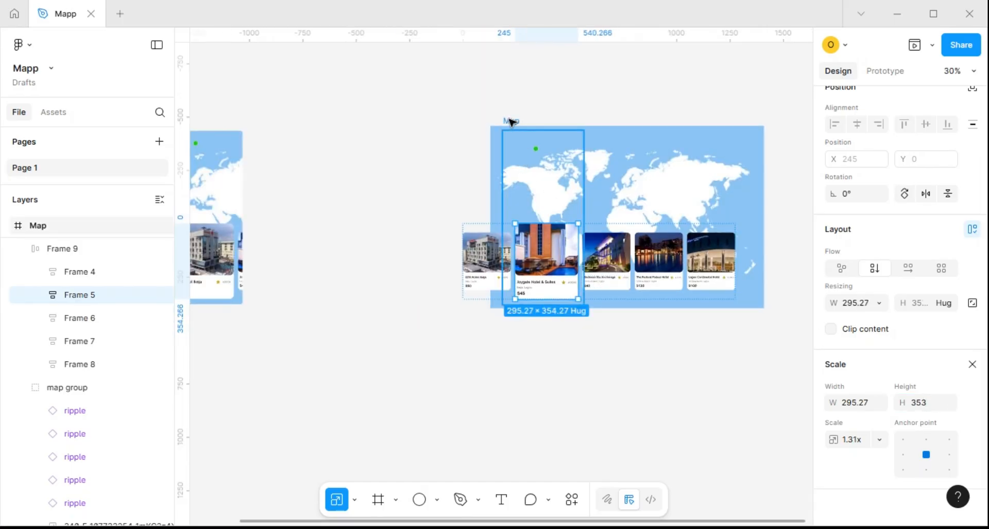
pyautogui.click(538, 148)
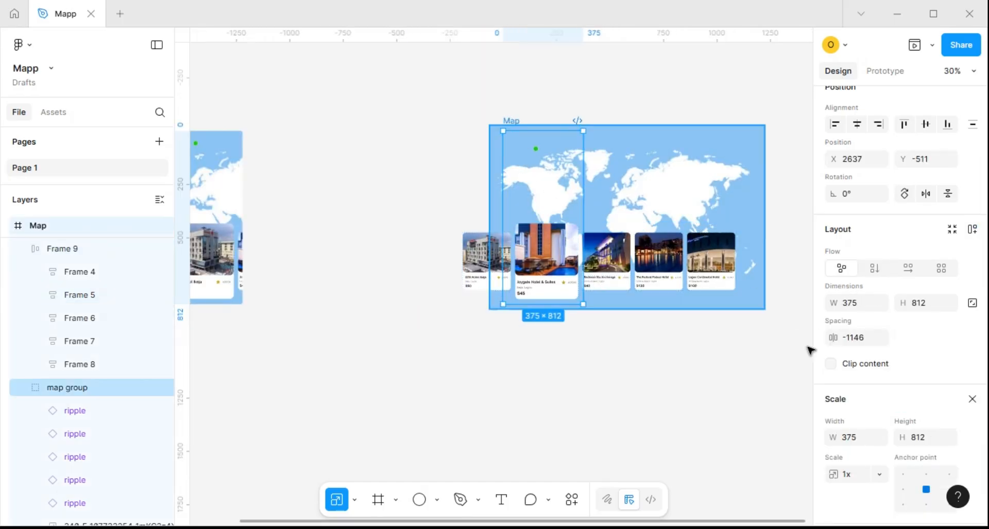
pyautogui.click(830, 365)
pyautogui.scroll(3, 537, 255)
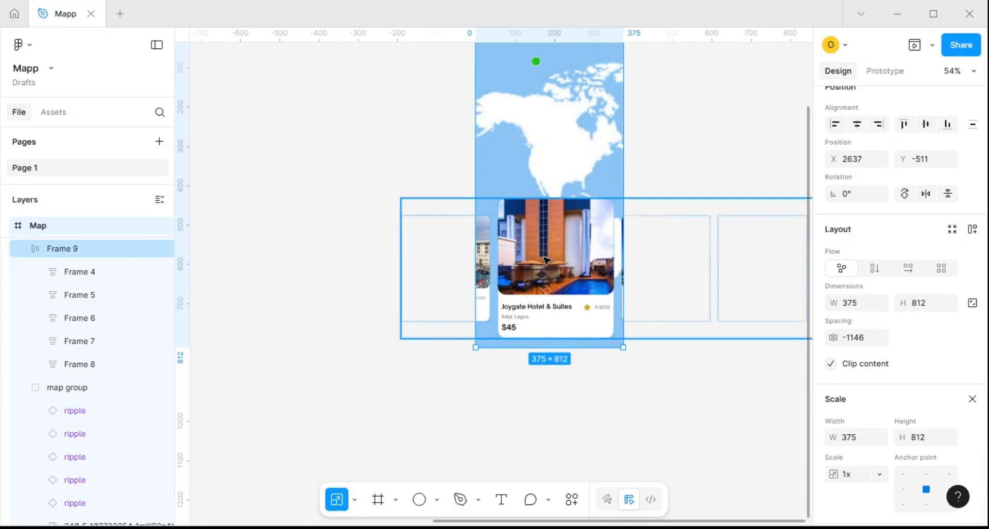
pyautogui.scroll(-1, 545, 257)
pyautogui.scroll(2, 559, 265)
pyautogui.scroll(-1, 559, 264)
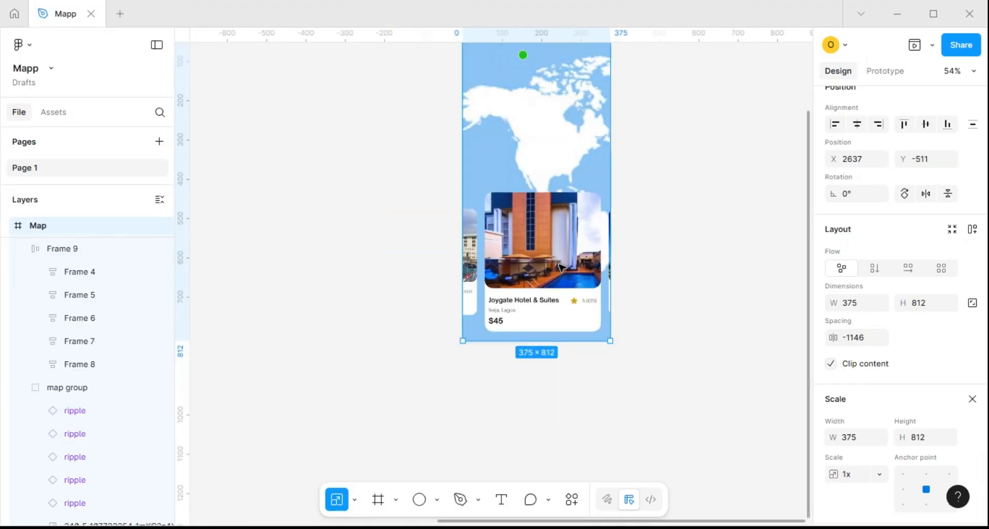
# Duplicate the Map screen with the enlarged Joygate card to its right at X 3595 and turn off content clipping on the copy
pyautogui.moveTo(551, 293); pyautogui.dragTo(424, 357)
pyautogui.scroll(-1, 429, 323)
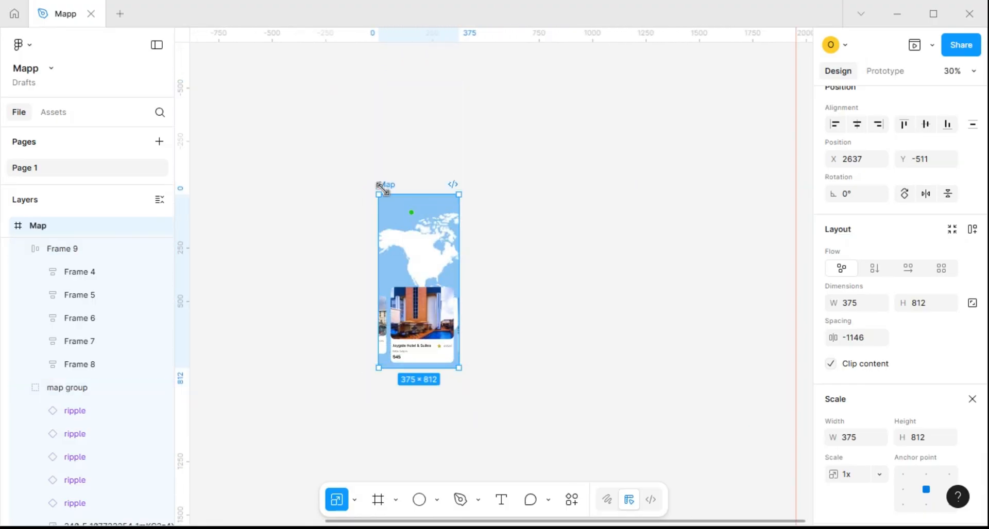
pyautogui.keyDown('alt'); pyautogui.moveTo(382, 189); pyautogui.dragTo(590, 193); pyautogui.keyUp('alt')
pyautogui.scroll(-1, 590, 192)
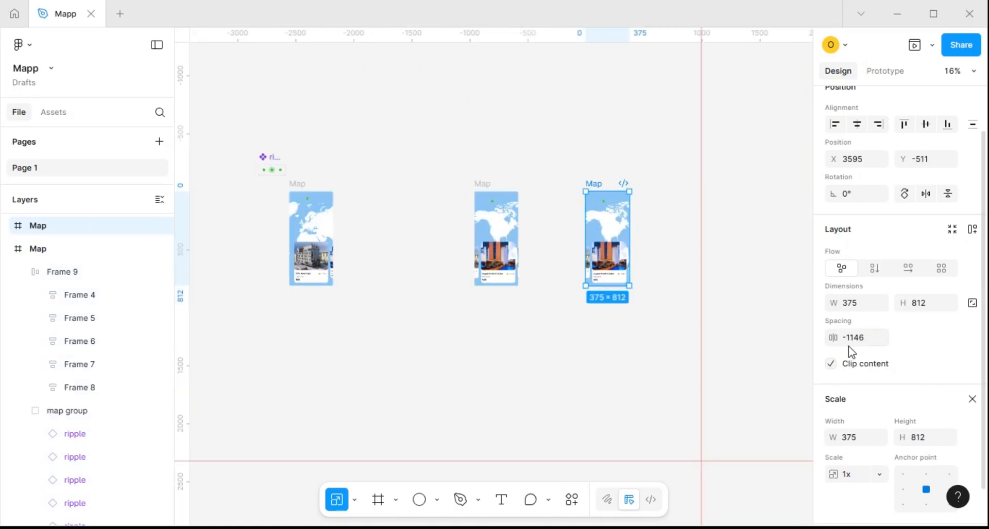
pyautogui.click(831, 363)
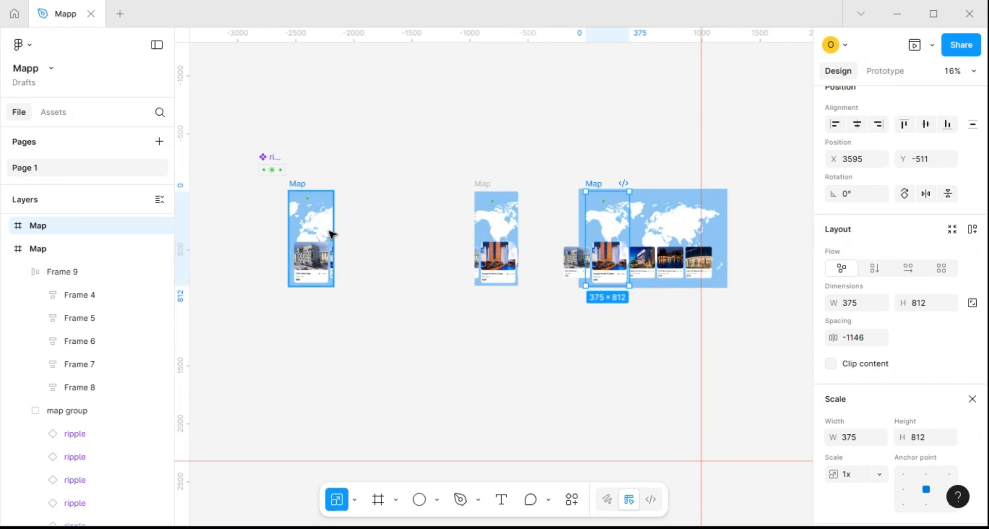
# Move the map group inside the new Map copy left to X -741
pyautogui.click(7, 251)
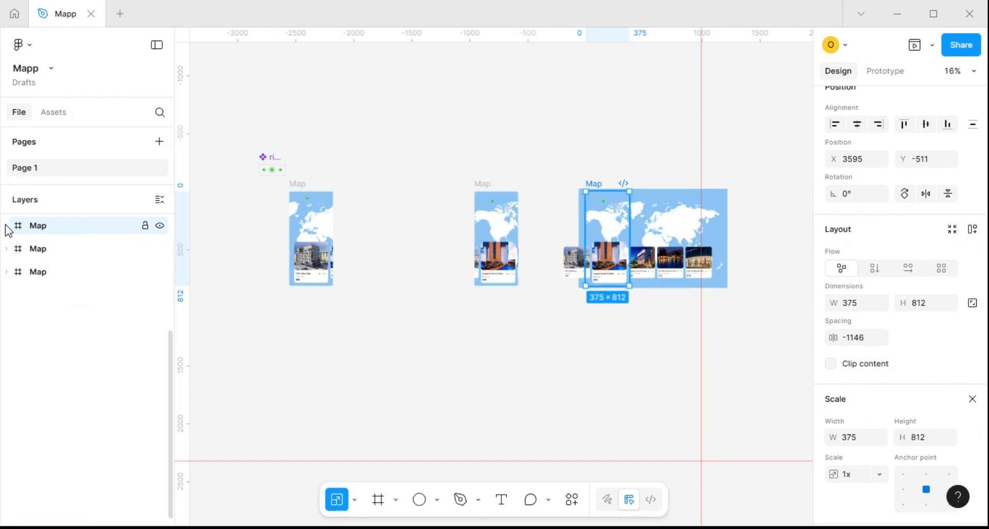
pyautogui.click(6, 226)
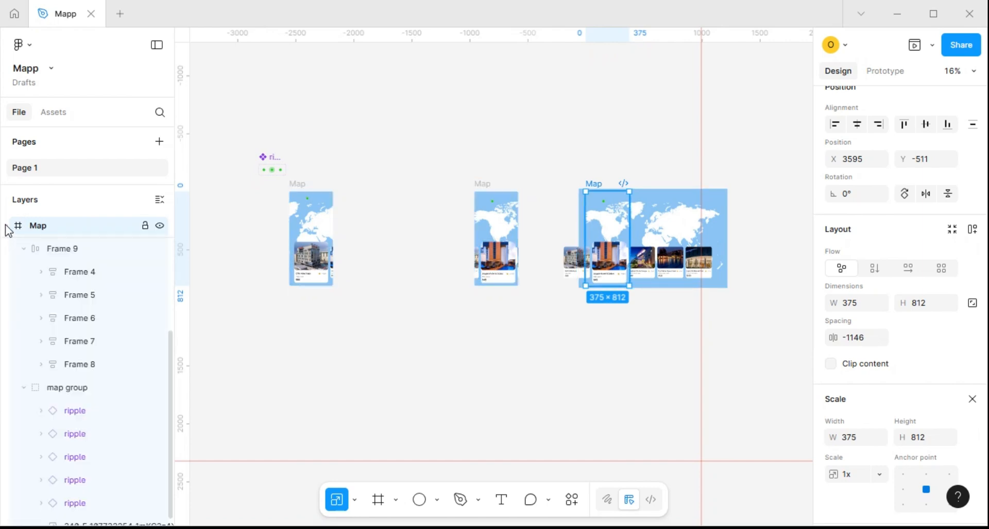
pyautogui.click(84, 393)
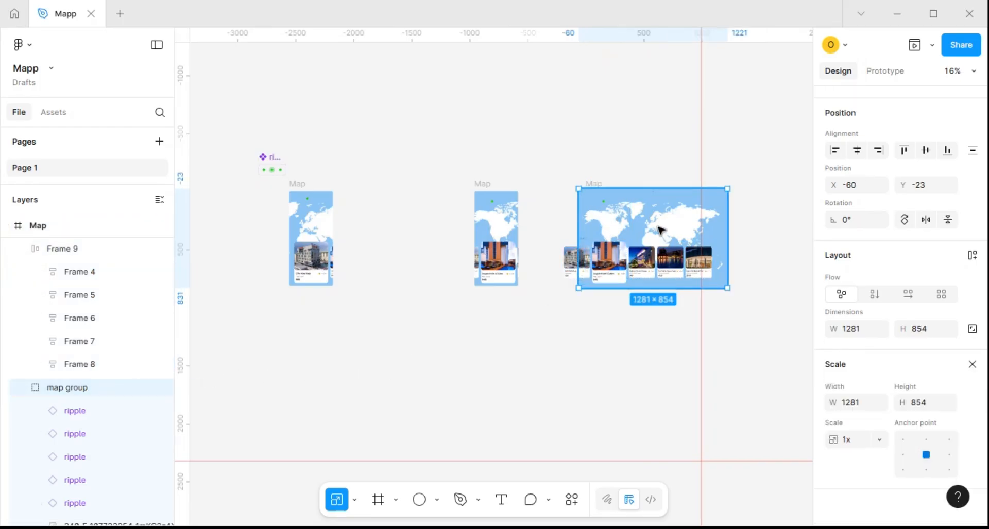
pyautogui.press('Left')
pyautogui.press('Left')
pyautogui.press('Left')
pyautogui.press('Left')
pyautogui.press('Left')
pyautogui.press('Left')
pyautogui.press('Left')
pyautogui.press('Left')
pyautogui.press('Left')
pyautogui.press('Left')
pyautogui.press('Left')
pyautogui.press('Left')
pyautogui.press('Left')
pyautogui.press('Left')
pyautogui.press('Left')
pyautogui.press('Left')
pyautogui.press('Left')
pyautogui.press('Left')
pyautogui.press('Left')
pyautogui.press('Left')
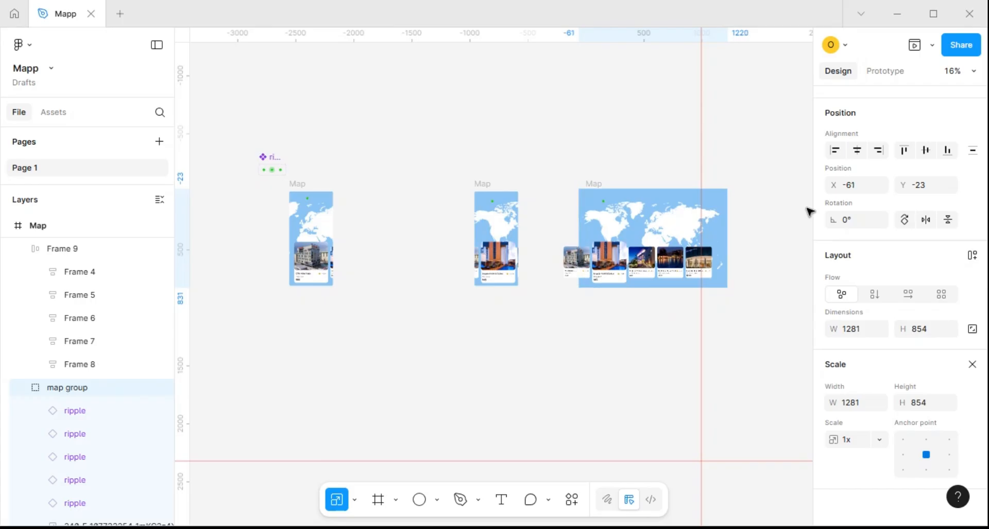
pyautogui.hotkey('shift', 'Left')
pyautogui.hotkey('shift', 'Left')
pyautogui.hotkey('shift', 'Left')
pyautogui.hotkey('shift', 'Left')
pyautogui.hotkey('shift', 'Left')
pyautogui.hotkey('shift', 'Left')
pyautogui.hotkey('shift', 'Left')
pyautogui.hotkey('shift', 'Left')
pyautogui.hotkey('shift', 'Left')
pyautogui.hotkey('shift', 'Left')
pyautogui.hotkey('shift', 'Left')
pyautogui.hotkey('shift', 'Left')
pyautogui.hotkey('shift', 'Left')
pyautogui.hotkey('shift', 'Left')
pyautogui.hotkey('shift', 'Left')
pyautogui.hotkey('shift', 'Left')
pyautogui.hotkey('shift', 'Left')
pyautogui.hotkey('shift', 'Left')
pyautogui.hotkey('shift', 'Left')
pyautogui.hotkey('shift', 'Left')
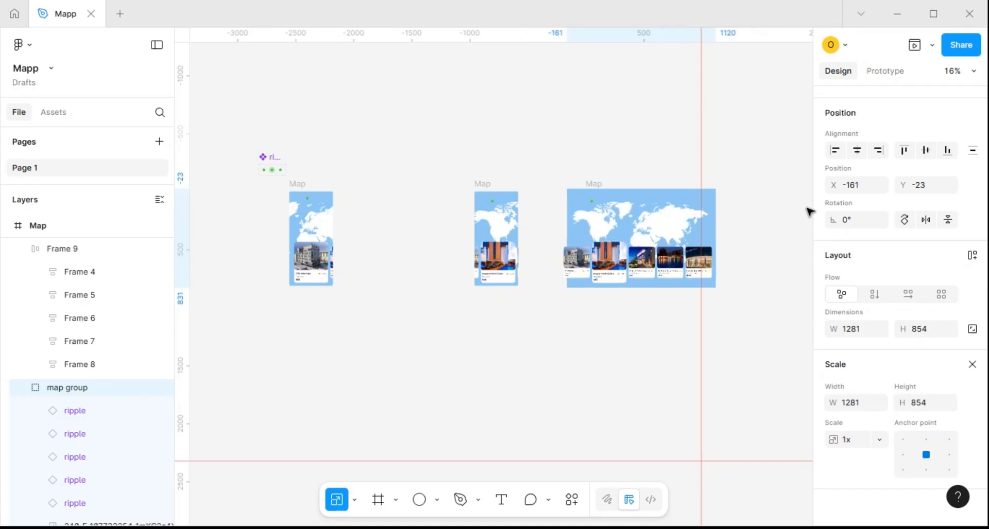
pyautogui.hotkey('shift', 'Left')
pyautogui.hotkey('shift', 'Left')
pyautogui.hotkey('shift', 'Left')
pyautogui.hotkey('shift', 'Left')
pyautogui.hotkey('shift', 'Left')
pyautogui.hotkey('shift', 'Left')
pyautogui.hotkey('shift', 'Left')
pyautogui.hotkey('shift', 'Left')
pyautogui.hotkey('shift', 'Left')
pyautogui.hotkey('shift', 'Left')
pyautogui.hotkey('shift', 'Left')
pyautogui.hotkey('shift', 'Left')
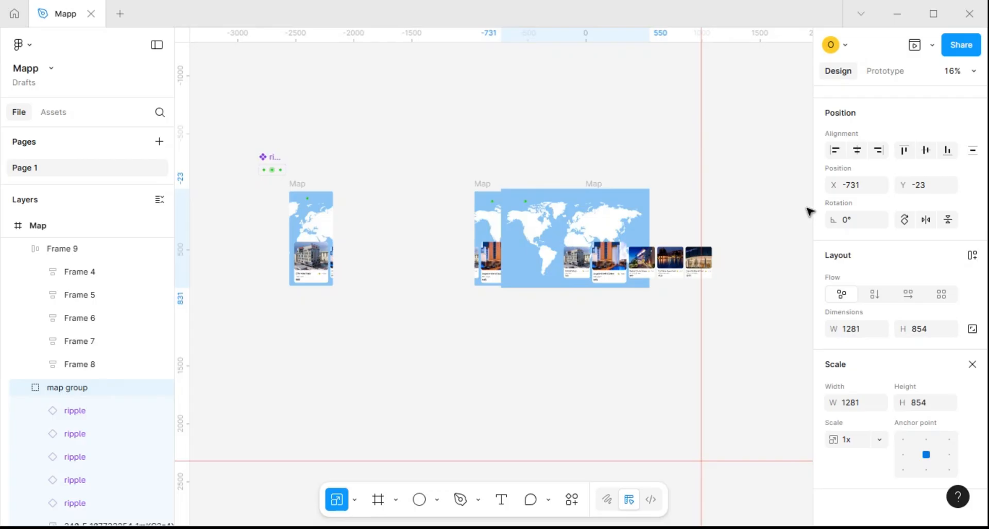
pyautogui.hotkey('shift', 'Left')
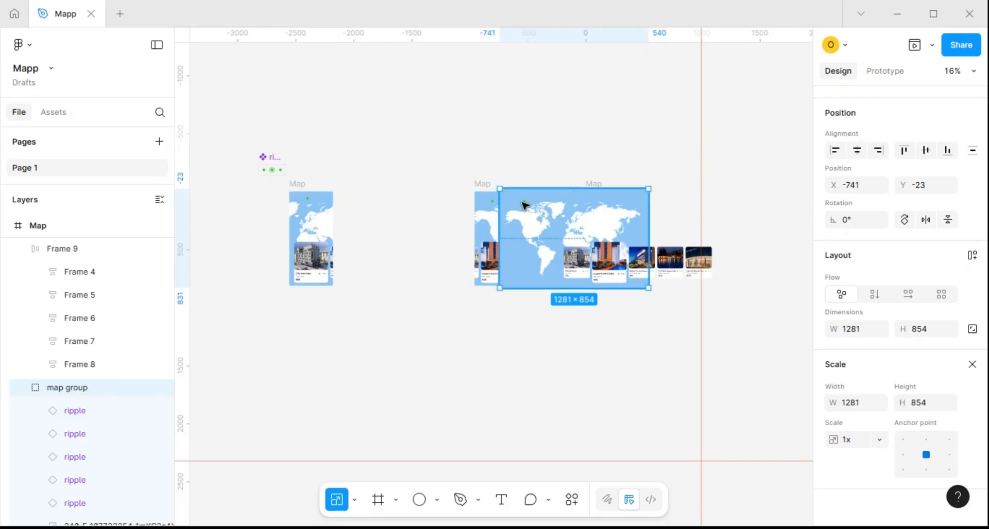
# Set the opacity of the green ripple marker above North America in the new copy to 0%
pyautogui.click(523, 205)
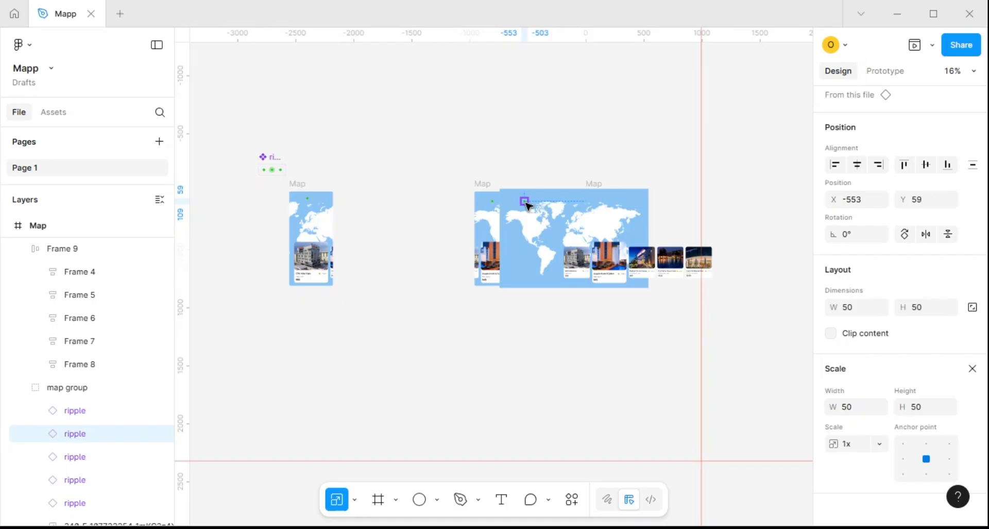
pyautogui.hotkey('shift', '0')
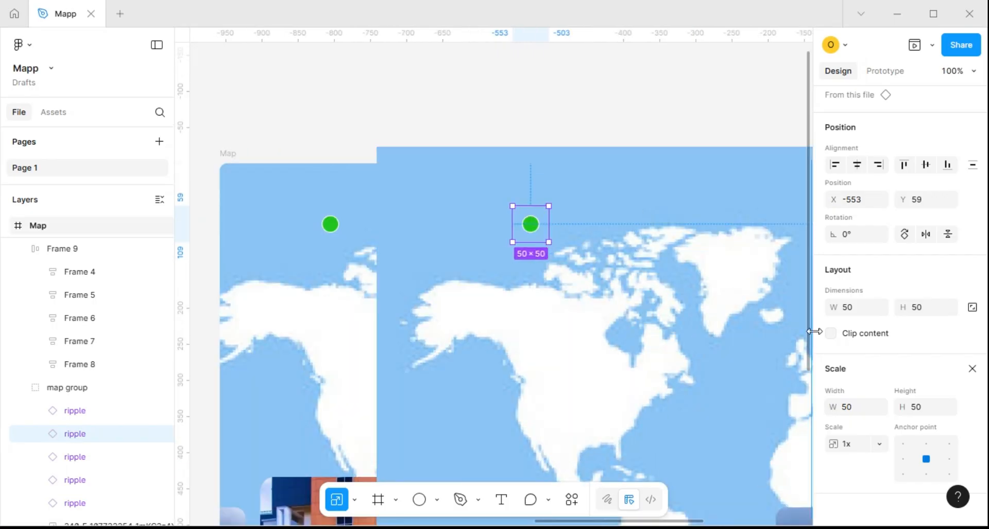
pyautogui.press('v')
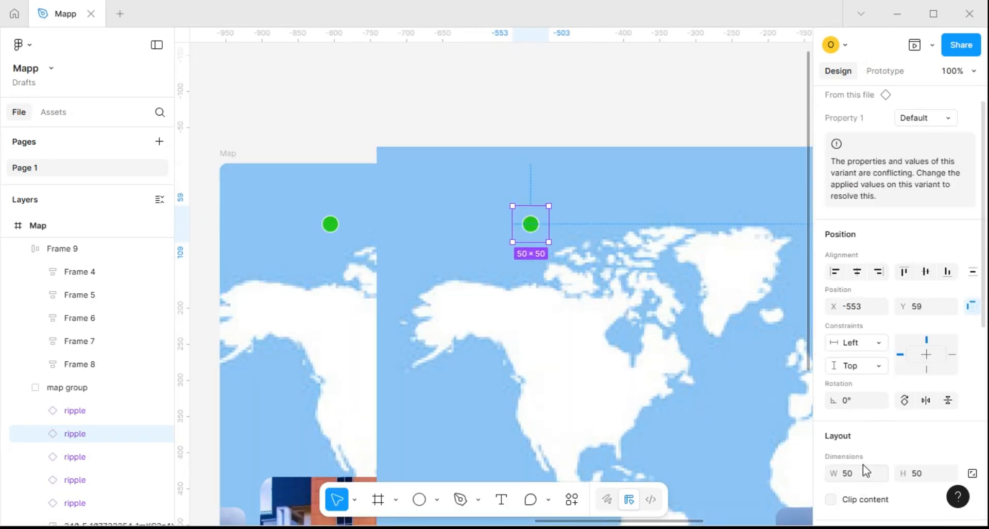
pyautogui.scroll(-7, 867, 439)
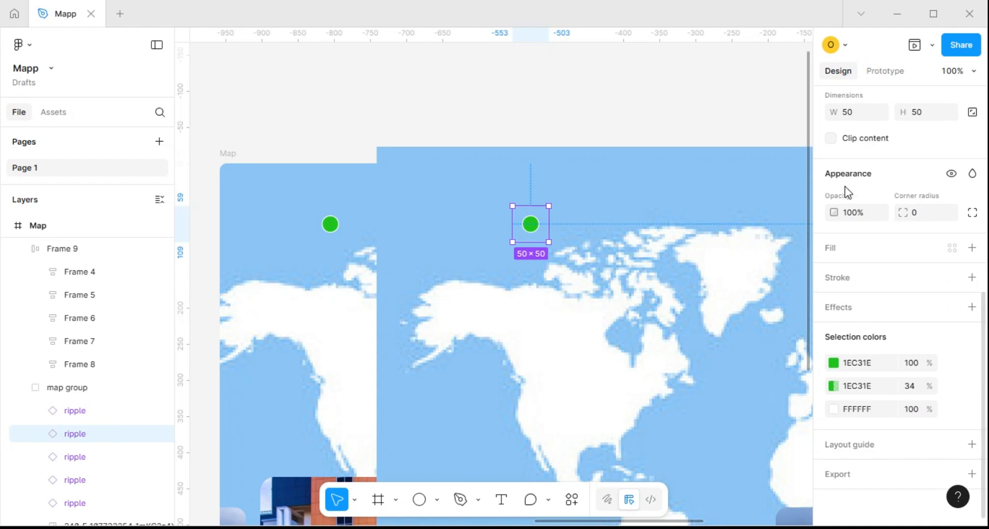
pyautogui.click(858, 217)
pyautogui.write('0')
pyautogui.press('Return')
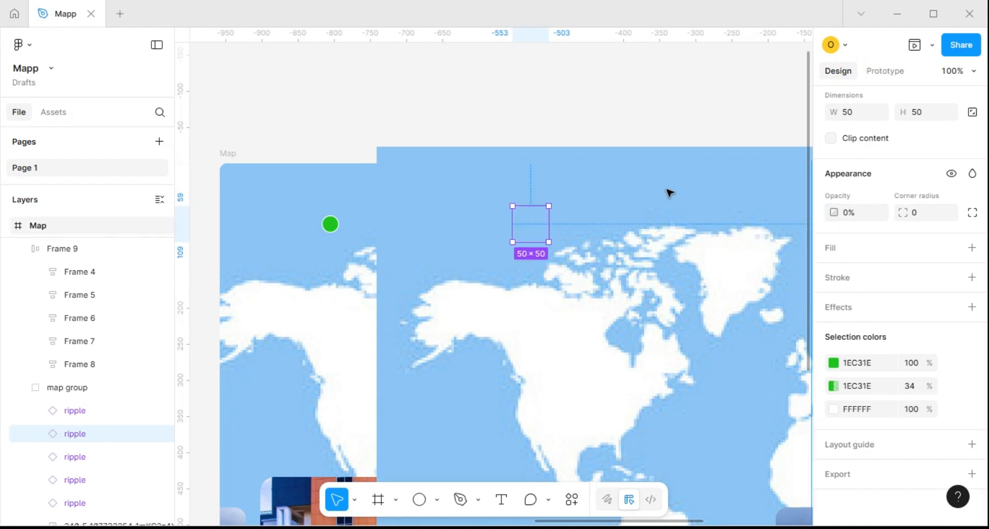
# Try showing the ripple marker above Europe by setting its opacity to 100%
pyautogui.scroll(-10, 648, 206)
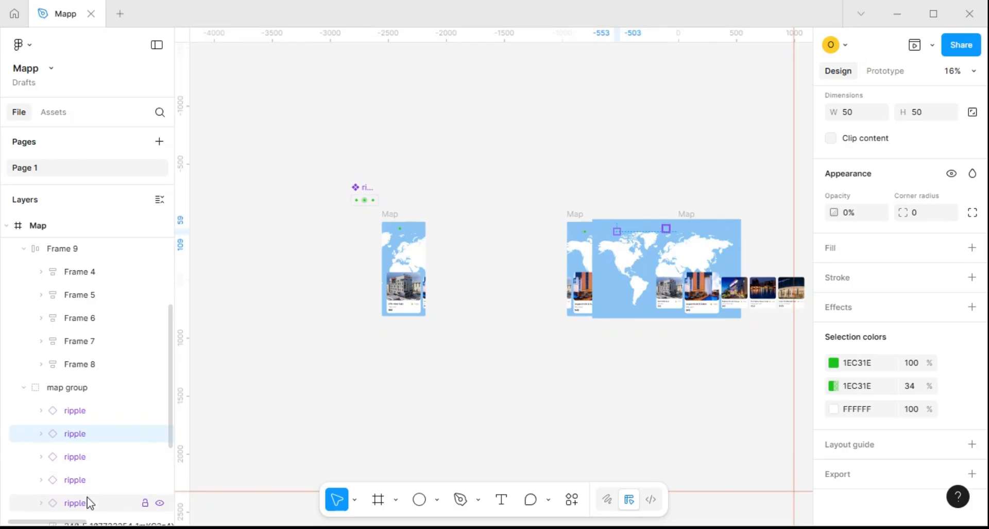
pyautogui.click(75, 503)
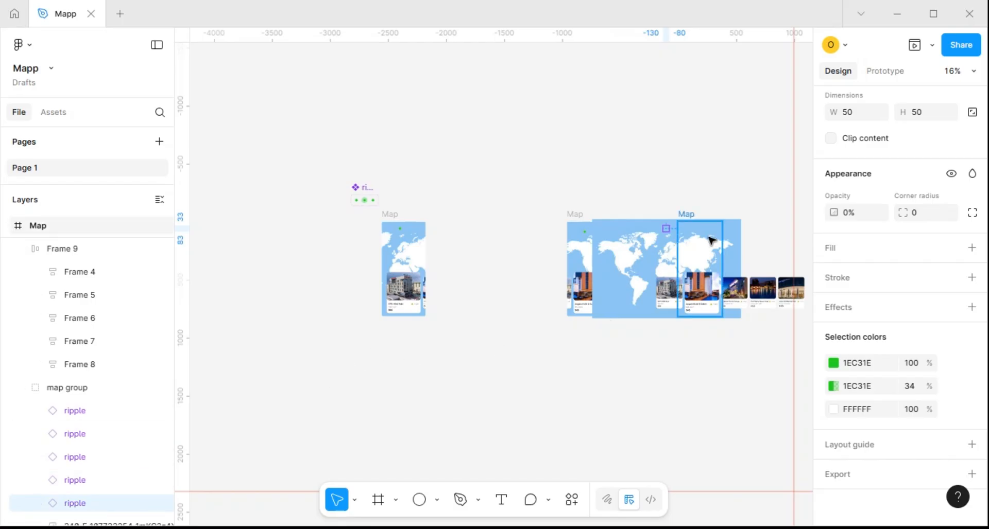
pyautogui.click(858, 217)
pyautogui.write('1')
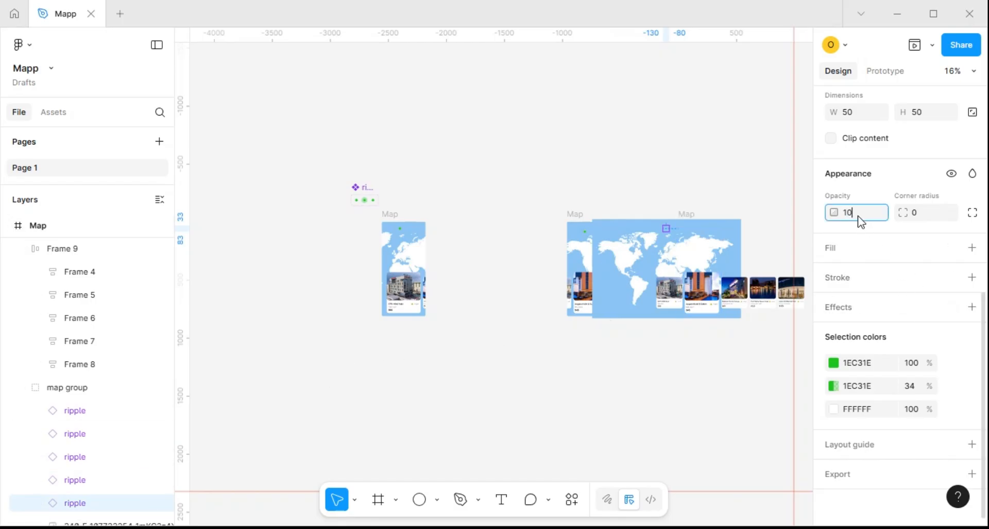
pyautogui.write('0')
pyautogui.press('Return')
pyautogui.scroll(5, 679, 226)
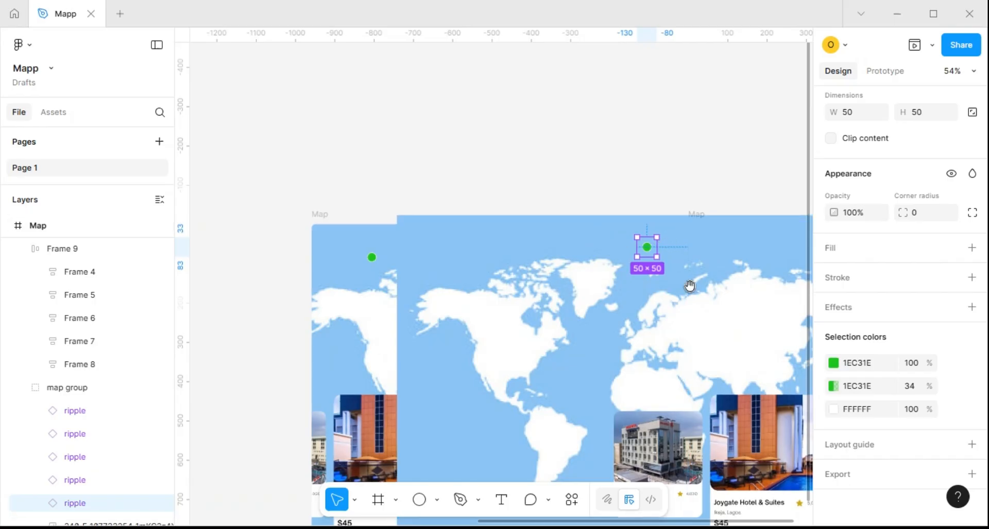
pyautogui.moveTo(694, 285); pyautogui.dragTo(474, 282)
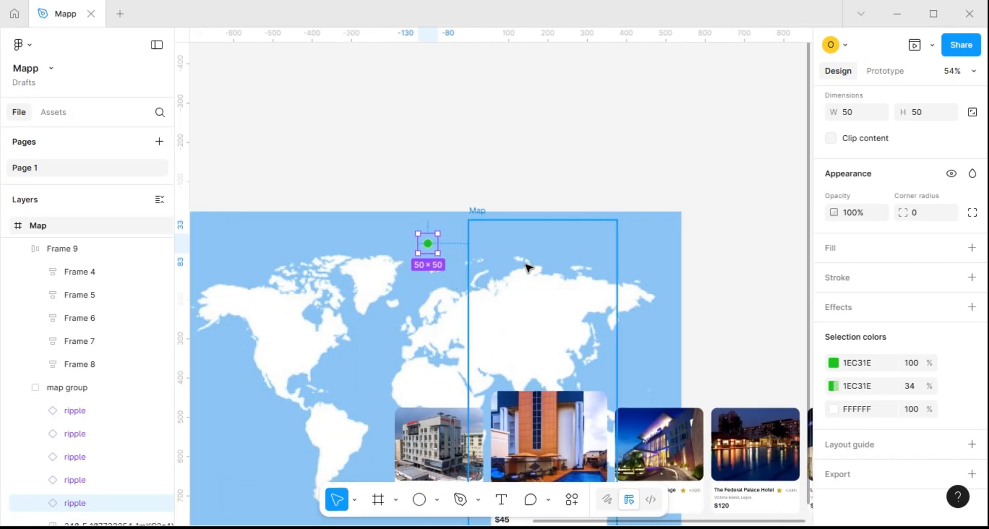
pyautogui.scroll(-3, 530, 270)
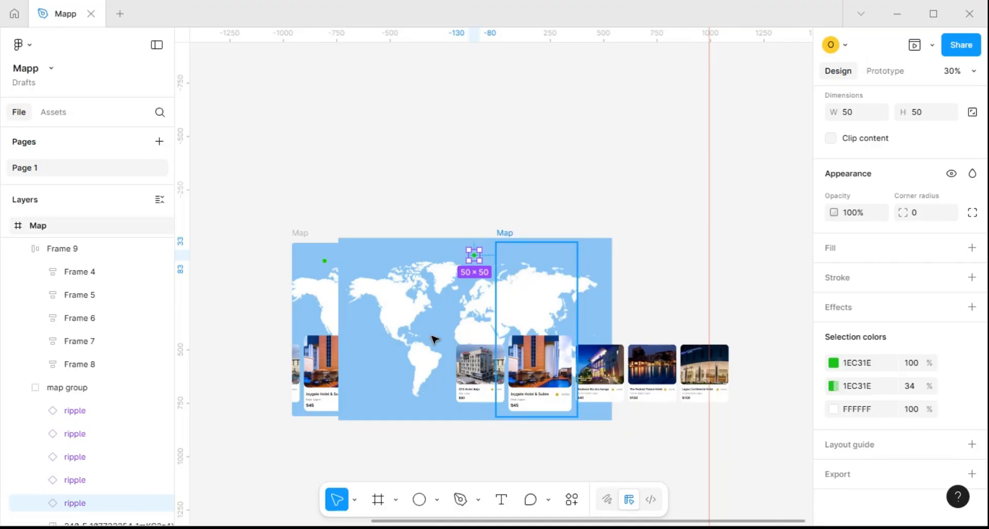
# Set the ripple marker above eastern Asia to 100% opacity and the one above Europe to 0%
pyautogui.click(91, 484)
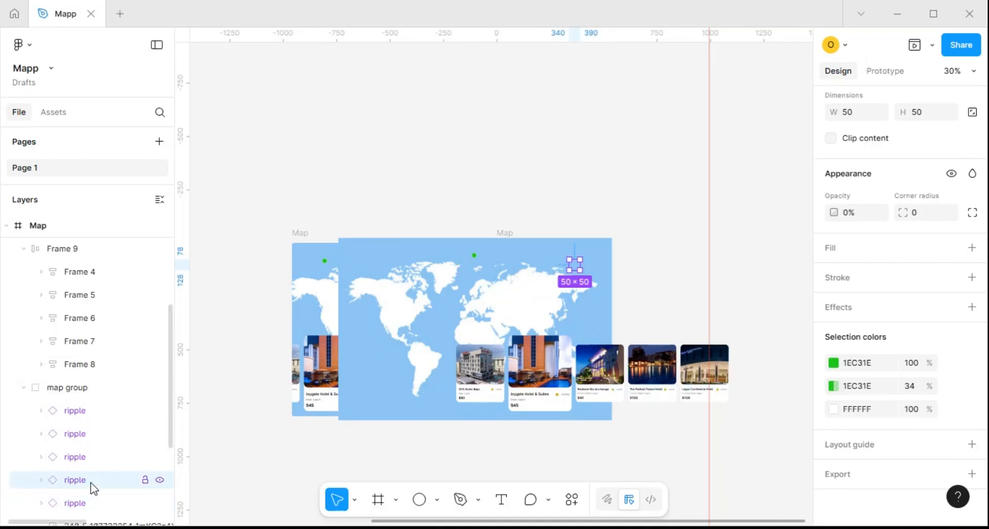
pyautogui.press('0')
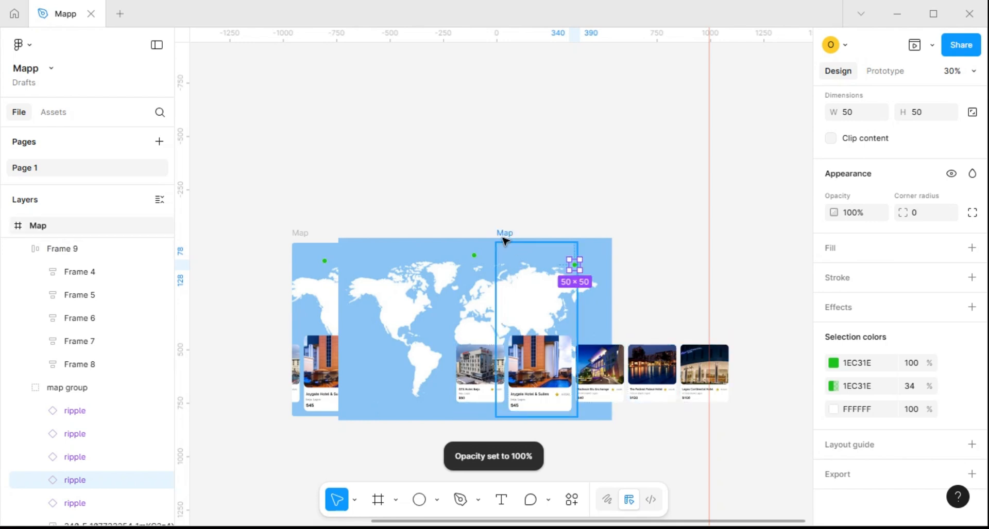
pyautogui.click(475, 256)
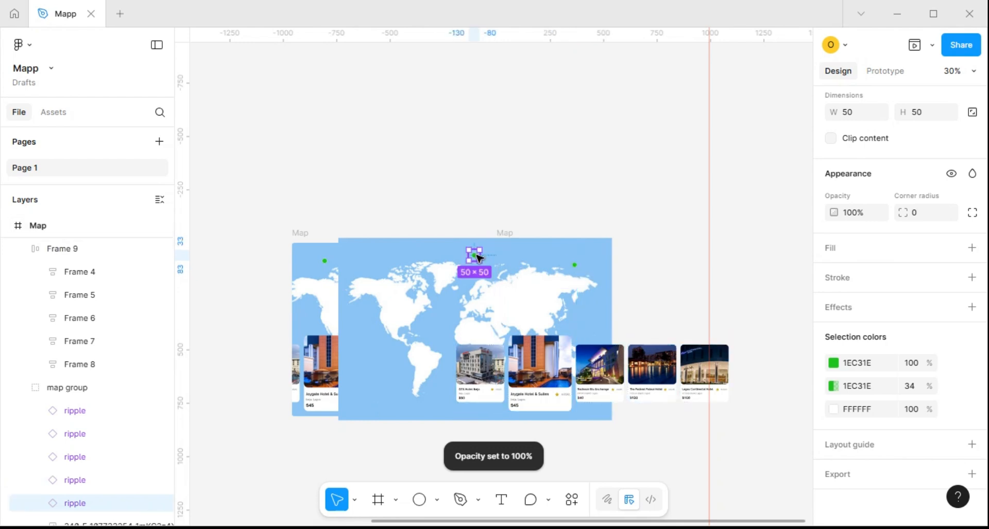
pyautogui.press('0')
pyautogui.press('0')
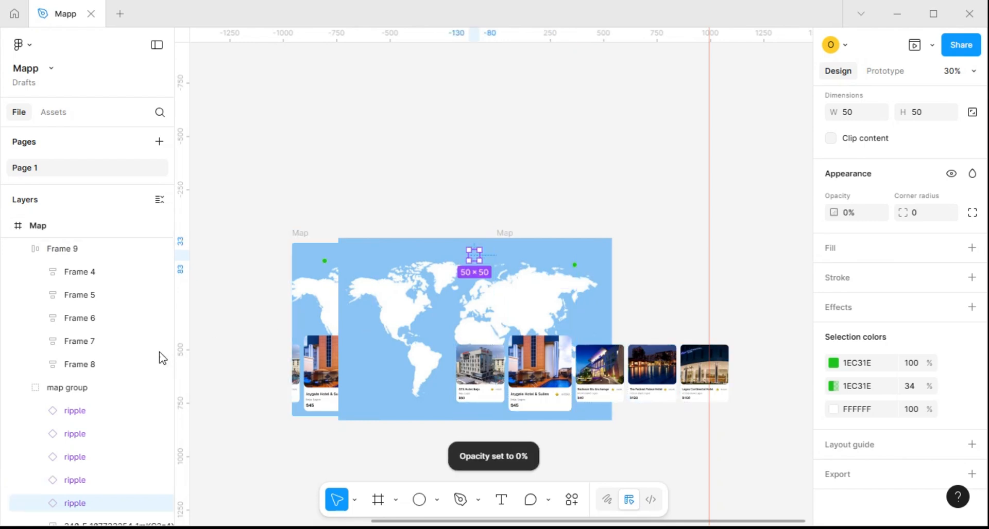
# Shift the map group further left to X -931 so the eastern Asia marker sits within the Map frame
pyautogui.click(91, 392)
pyautogui.hotkey('shift', 'Left')
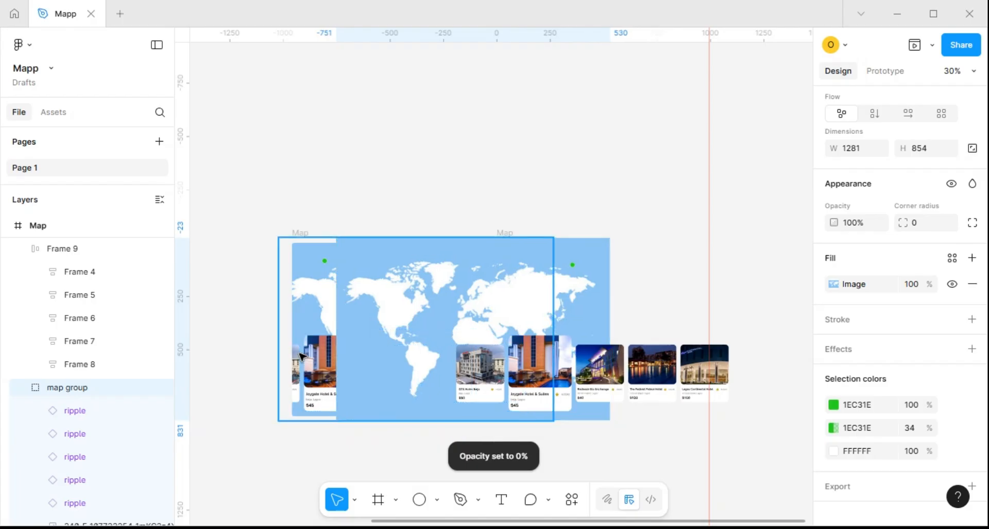
pyautogui.hotkey('shift', 'Left')
pyautogui.hotkey('shift', 'Left')
pyautogui.hotkey('shift', 'Left')
pyautogui.hotkey('shift', 'Left')
pyautogui.hotkey('shift', 'Left')
pyautogui.hotkey('shift', 'Left')
pyautogui.hotkey('shift', 'Left')
pyautogui.hotkey('shift', 'Left')
pyautogui.hotkey('shift', 'Left')
pyautogui.hotkey('shift', 'Left')
pyautogui.hotkey('shift', 'Left')
pyautogui.hotkey('shift', 'Left')
pyautogui.hotkey('shift', 'Left')
pyautogui.hotkey('shift', 'Left')
pyautogui.hotkey('shift', 'Left')
pyautogui.hotkey('shift', 'Left')
pyautogui.hotkey('shift', 'Left')
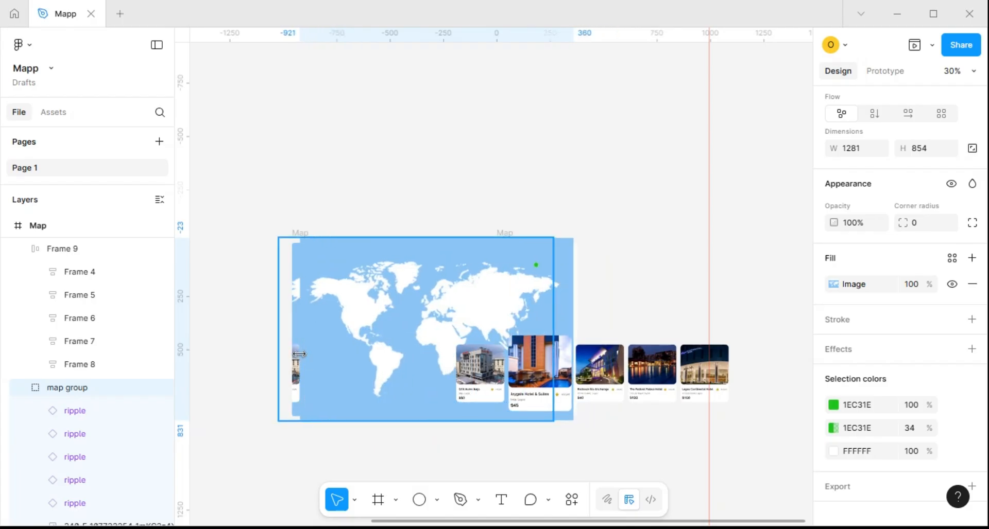
pyautogui.hotkey('shift', 'Left')
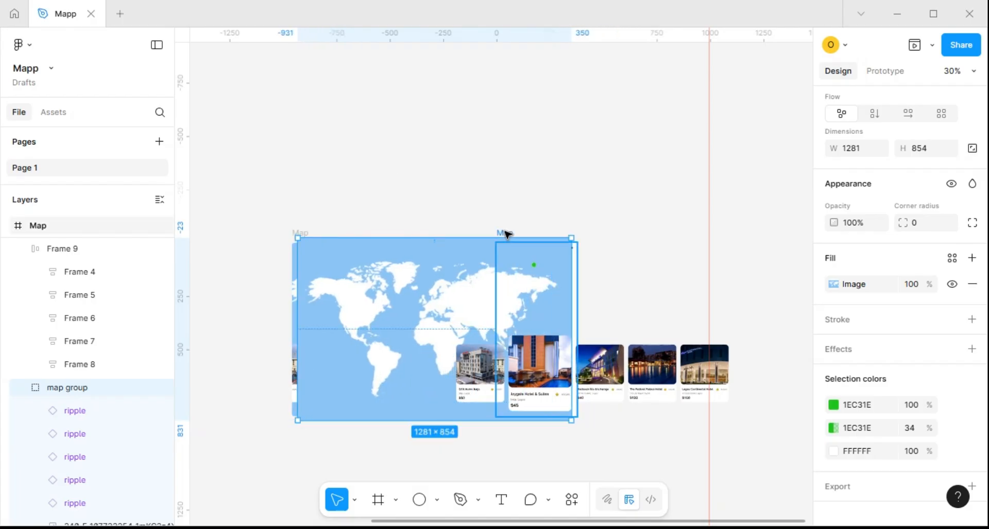
# Shift the whole row of hotel cards in the new Map copy left to X -519
pyautogui.click(504, 234)
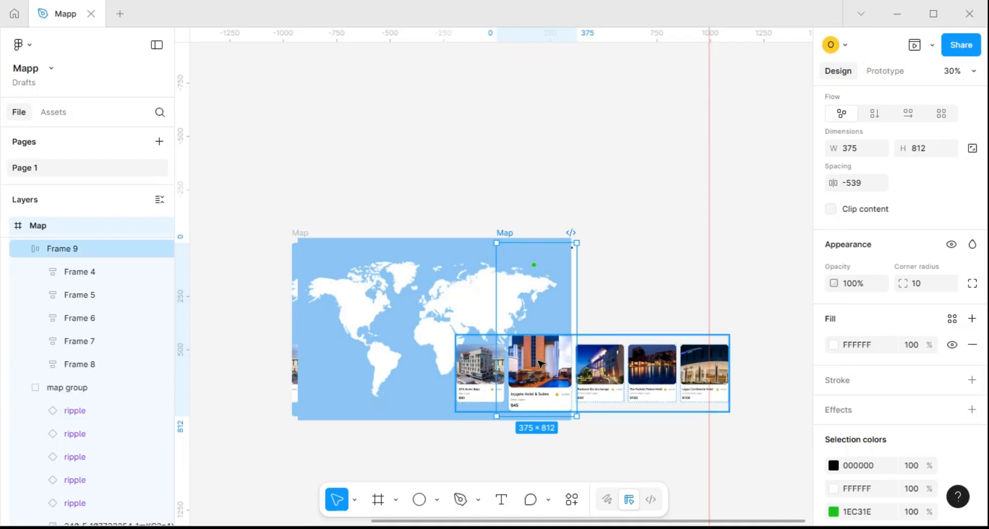
pyautogui.click(539, 364)
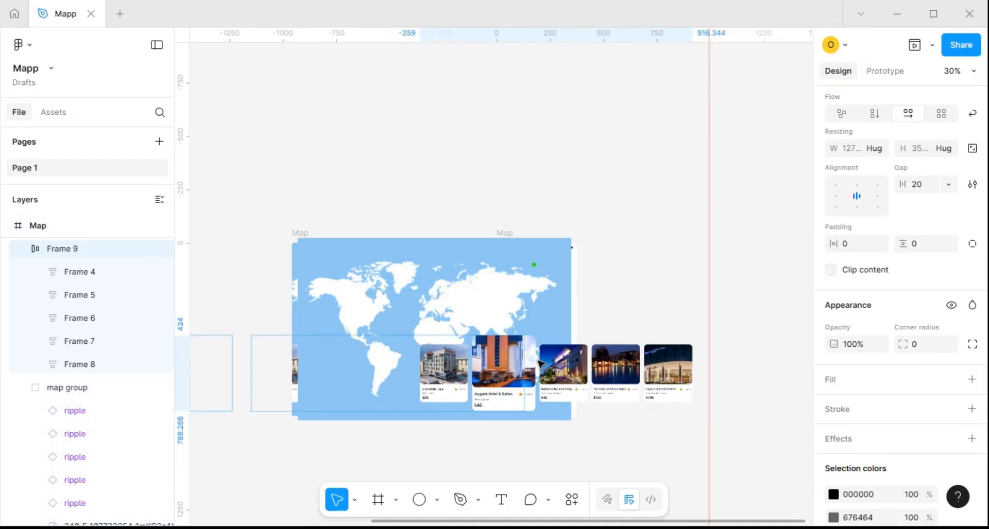
pyautogui.hotkey('shift', 'Left')
pyautogui.hotkey('shift', 'Left')
pyautogui.hotkey('shift', 'Left')
pyautogui.hotkey('shift', 'Left')
pyautogui.hotkey('shift', 'Left')
pyautogui.hotkey('shift', 'Left')
pyautogui.hotkey('shift', 'Left')
pyautogui.hotkey('shift', 'Left')
pyautogui.hotkey('shift', 'Left')
pyautogui.hotkey('shift', 'Left')
pyautogui.hotkey('shift', 'Left')
pyautogui.hotkey('shift', 'Left')
pyautogui.hotkey('shift', 'Left')
pyautogui.hotkey('shift', 'Left')
pyautogui.hotkey('shift', 'Left')
pyautogui.hotkey('shift', 'Left')
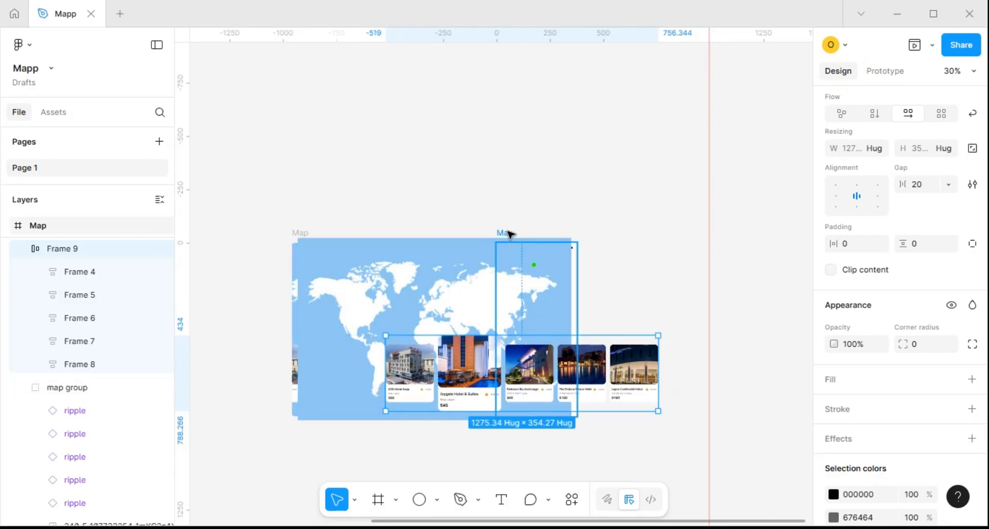
# Scale the Joygate Hotel & Suites card in the new copy proportionally to a width of 225
pyautogui.click(476, 355)
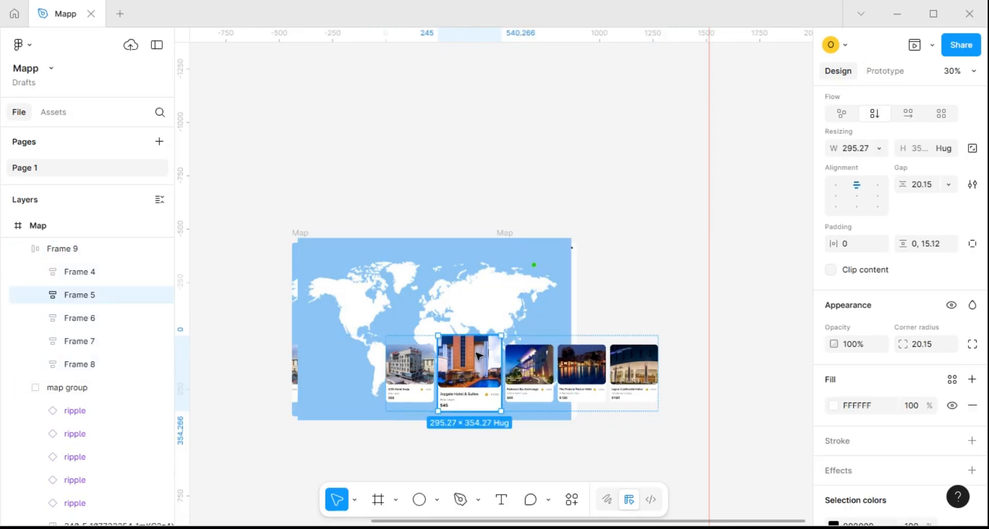
pyautogui.press('k')
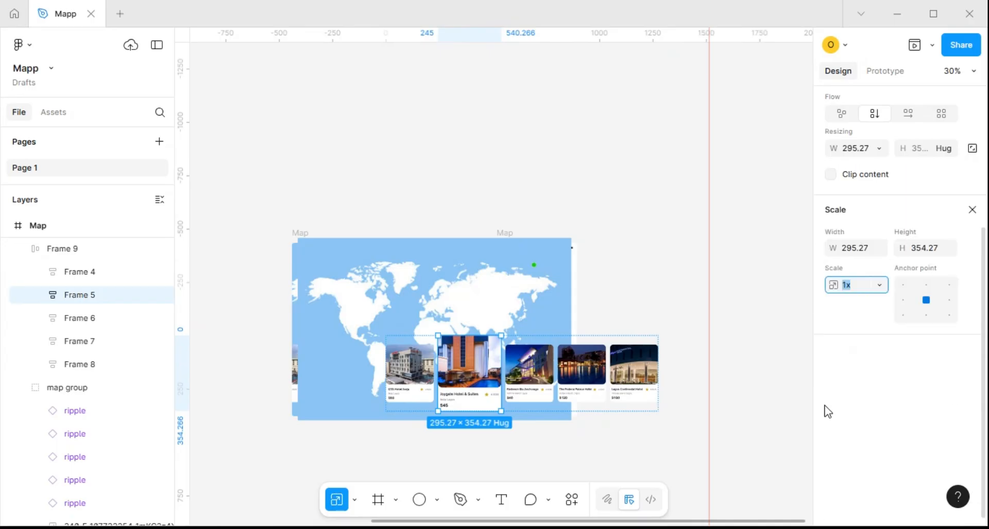
pyautogui.click(860, 249)
pyautogui.write('225')
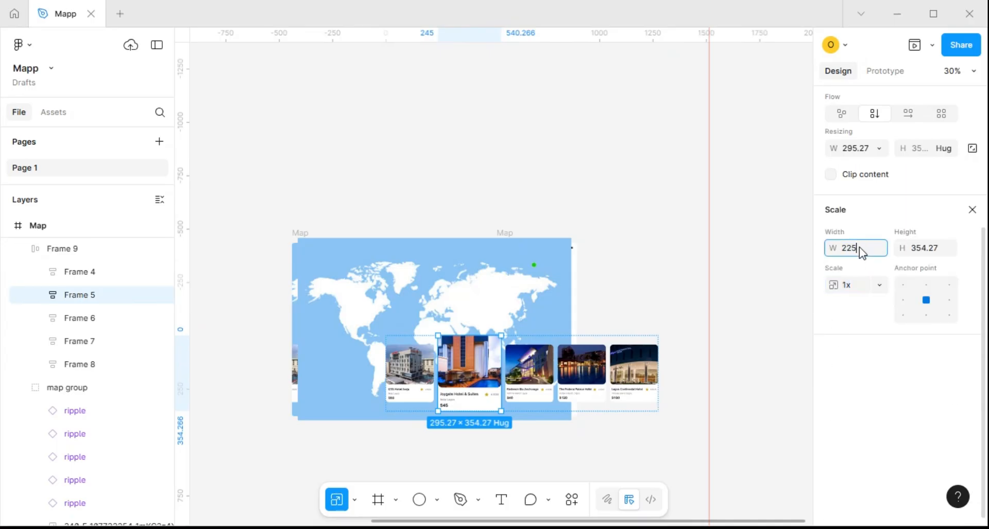
pyautogui.press('Return')
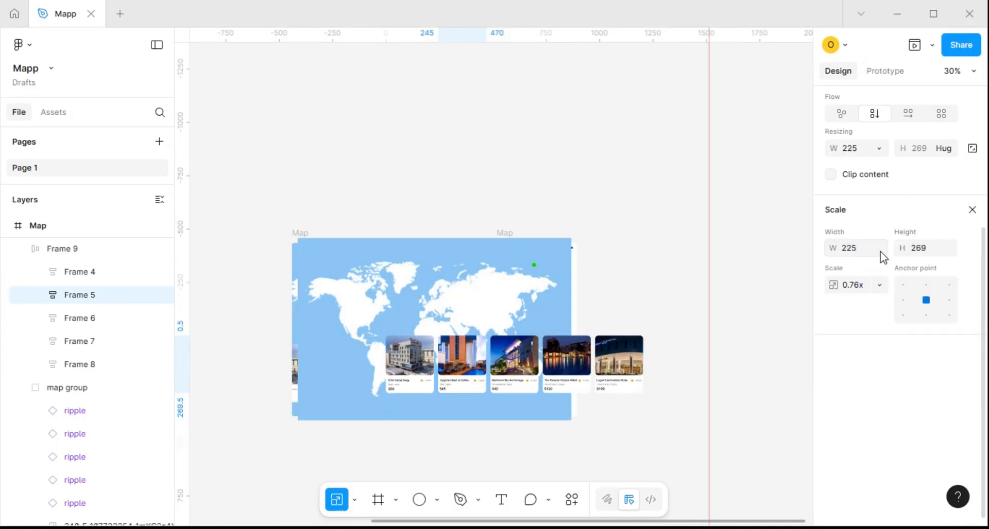
# Set the scale height of the Joygate Hotel & Suites card to 270
pyautogui.click(922, 250)
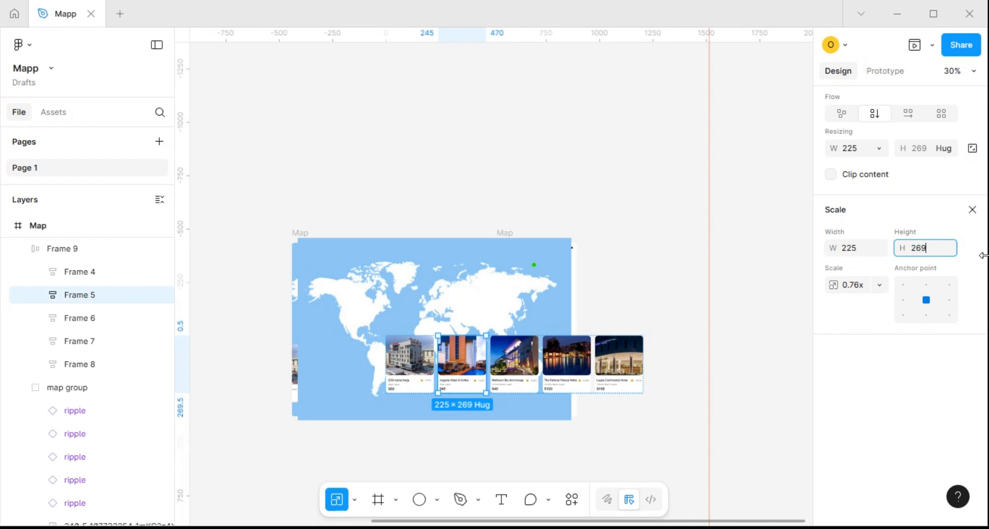
pyautogui.press('Return')
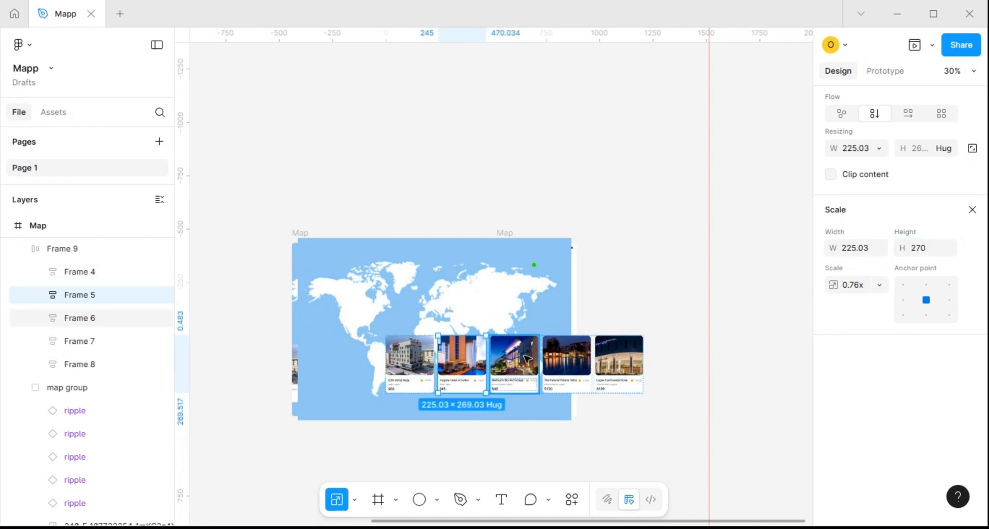
# Enlarge the Radisson Blu Anchorage card proportionally, setting its scale width to 293 and its height to 353
pyautogui.click(527, 358)
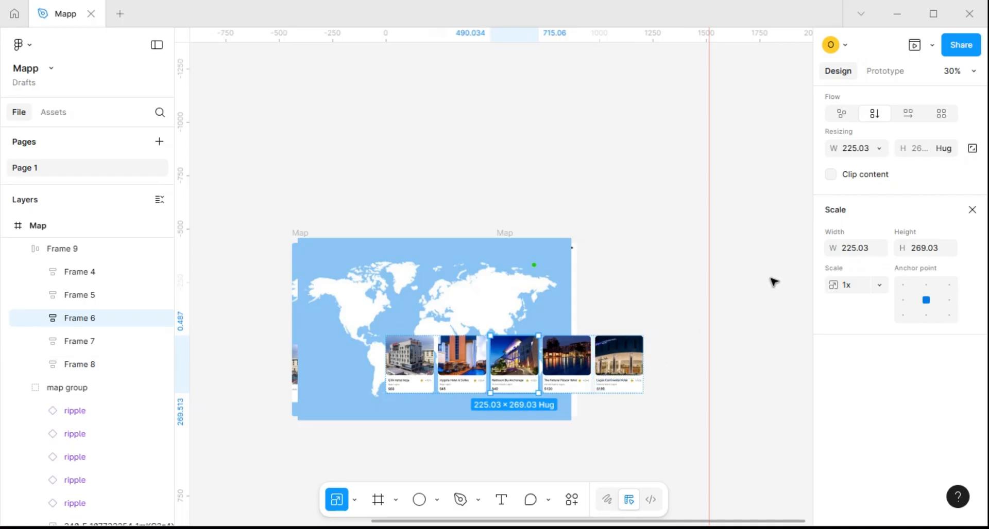
pyautogui.click(857, 249)
pyautogui.write('2')
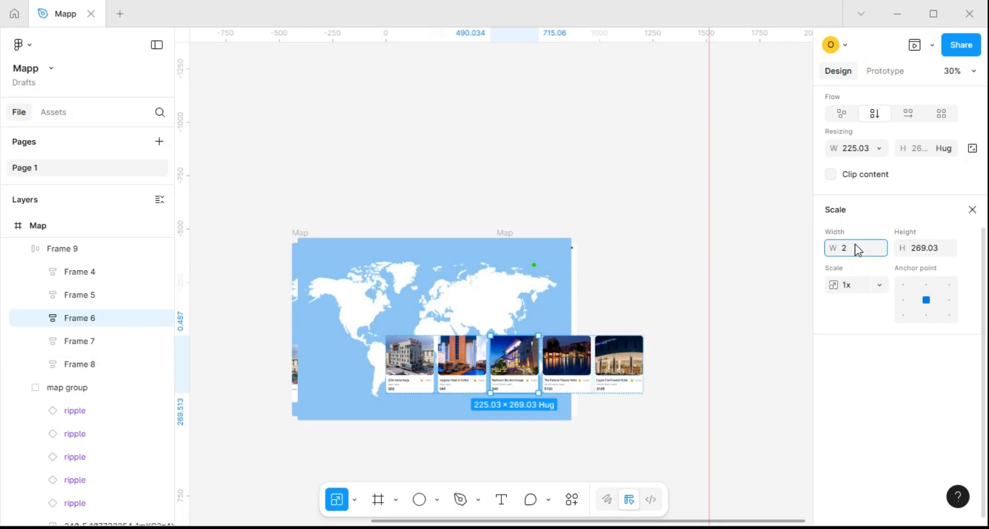
pyautogui.write('93')
pyautogui.click(935, 255)
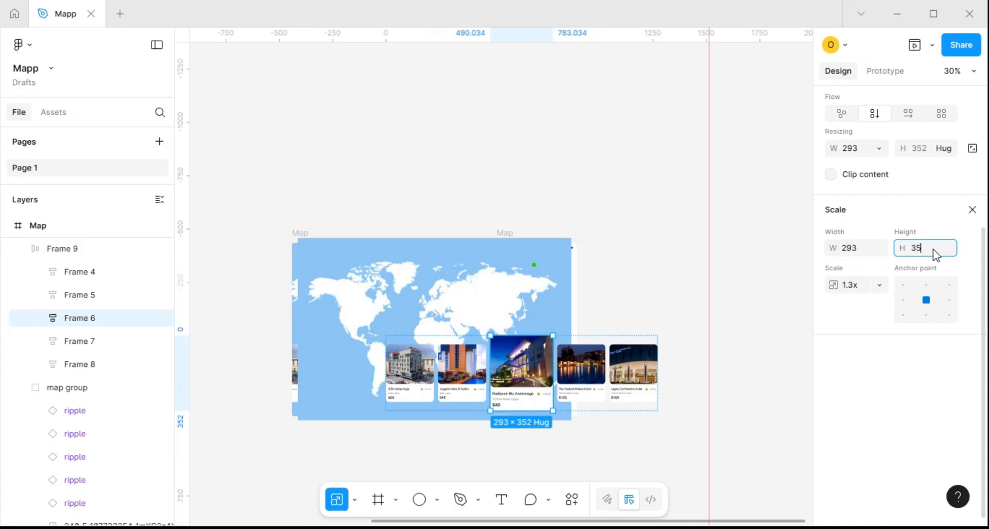
pyautogui.write('353')
pyautogui.press('Return')
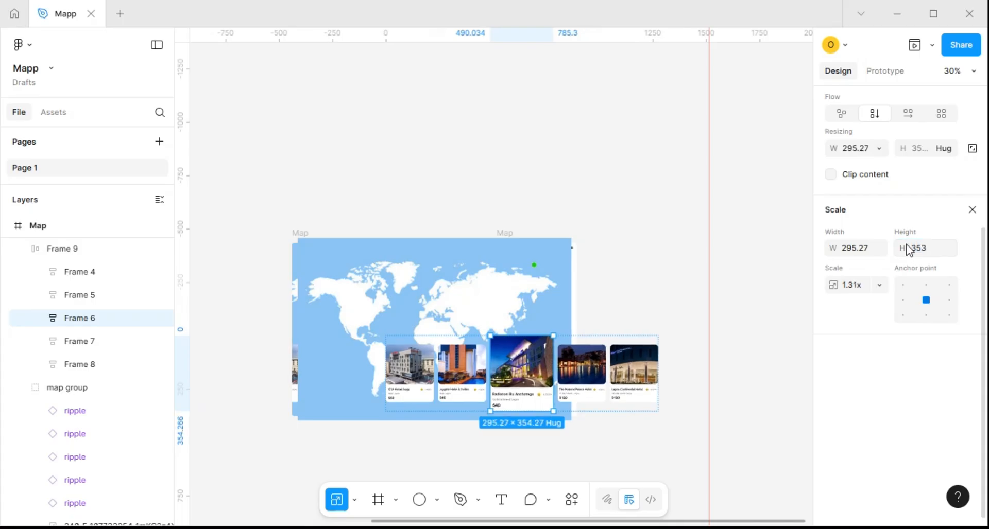
# Turn on content clipping for the Map frame and shift its map group right to X -897 so it covers the frame's edge
pyautogui.click(513, 235)
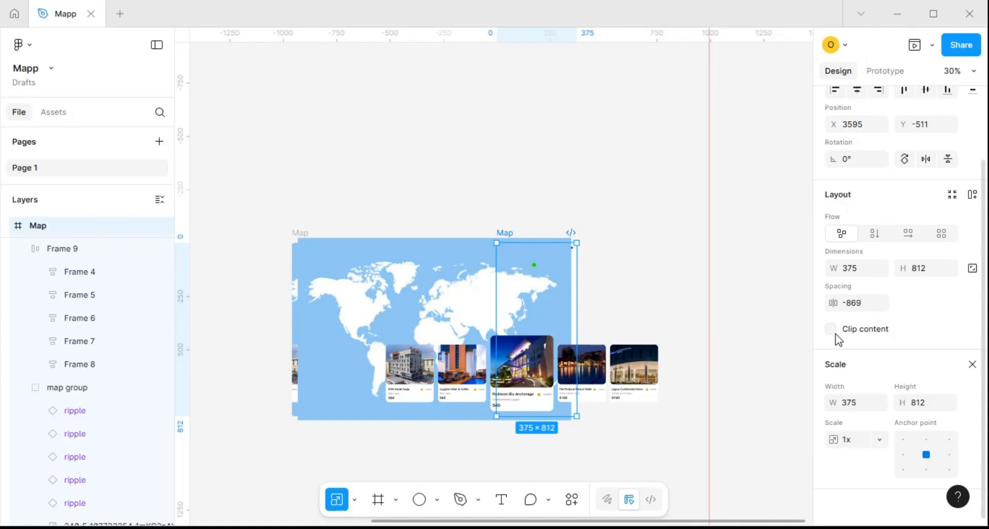
pyautogui.click(831, 330)
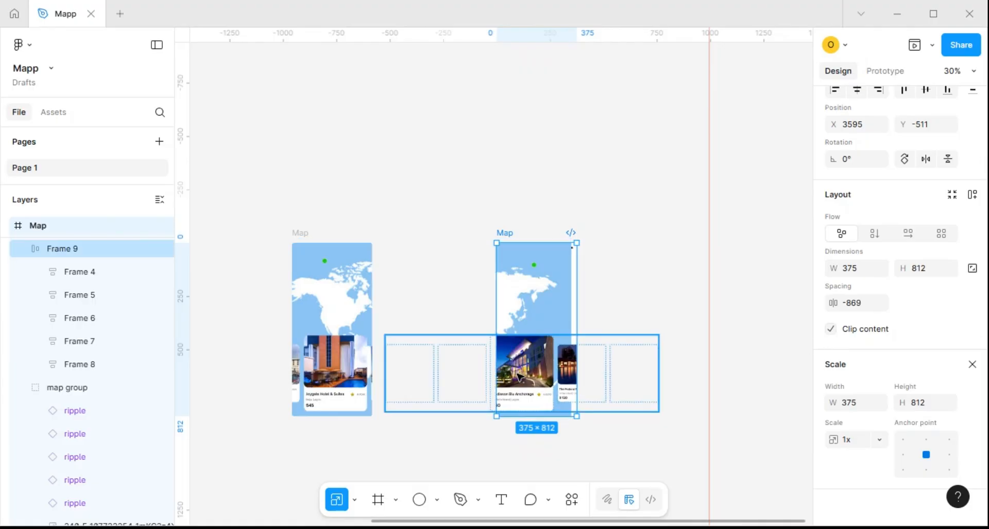
pyautogui.scroll(3, 560, 298)
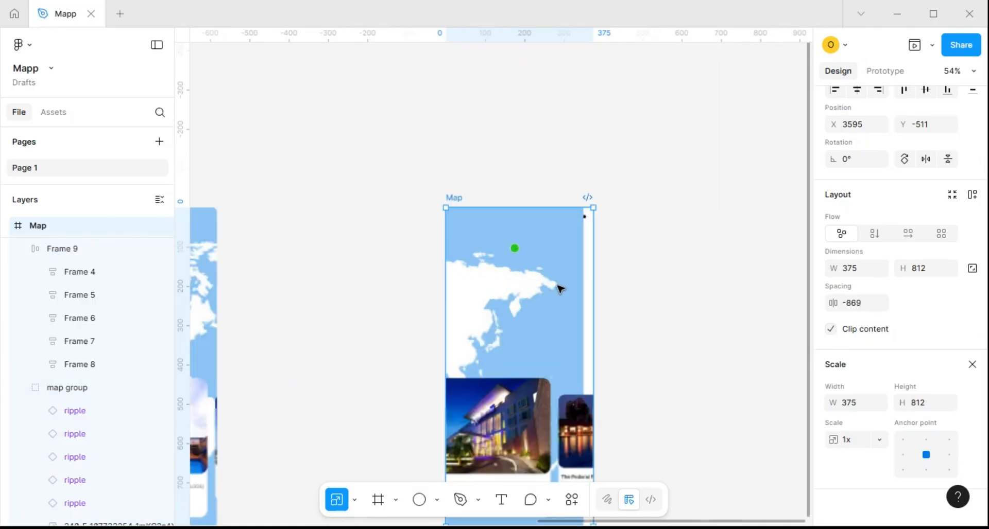
pyautogui.click(561, 311)
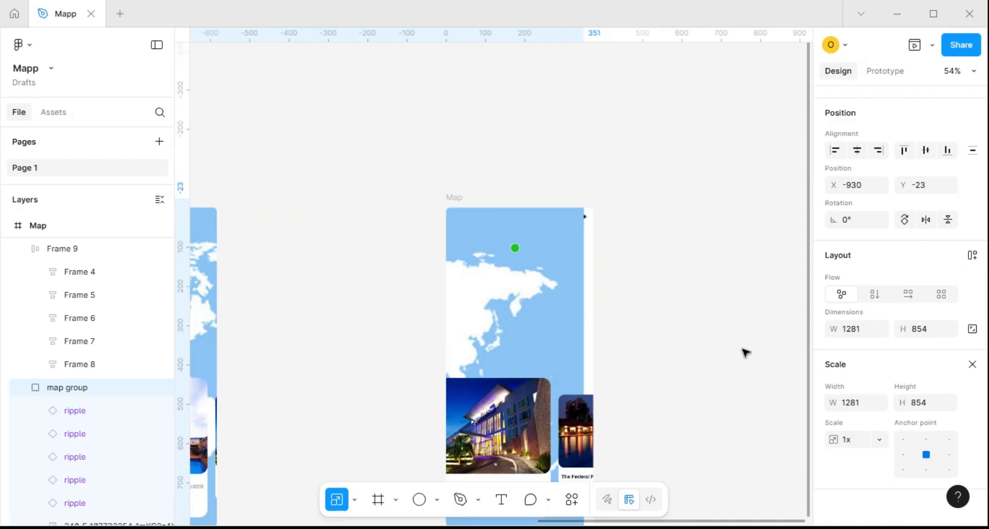
pyautogui.press('Right')
pyautogui.press('Right')
pyautogui.press('Right')
pyautogui.press('Right')
pyautogui.press('Right')
pyautogui.press('Right')
pyautogui.press('Right')
pyautogui.press('Right')
pyautogui.press('Right')
pyautogui.press('Right')
pyautogui.press('Right')
pyautogui.press('Right')
pyautogui.press('Right')
pyautogui.press('Right')
pyautogui.press('Right')
pyautogui.press('Right')
pyautogui.press('Right')
pyautogui.press('Right')
pyautogui.press('Right')
pyautogui.press('Right')
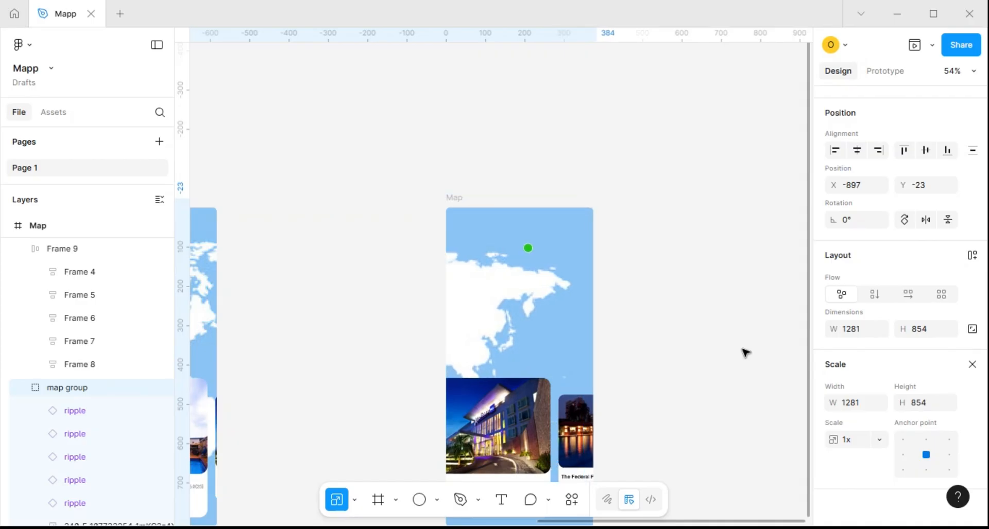
# Shift the row of hotel cards right to X -446 so the enlarged Radisson Blu Anchorage card sits centred in the frame
pyautogui.scroll(-3, 556, 353)
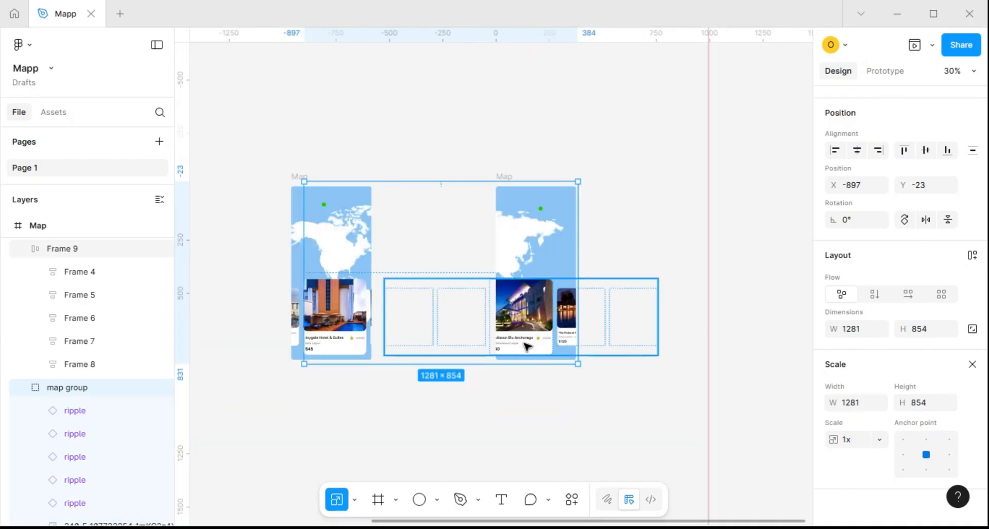
pyautogui.click(528, 329)
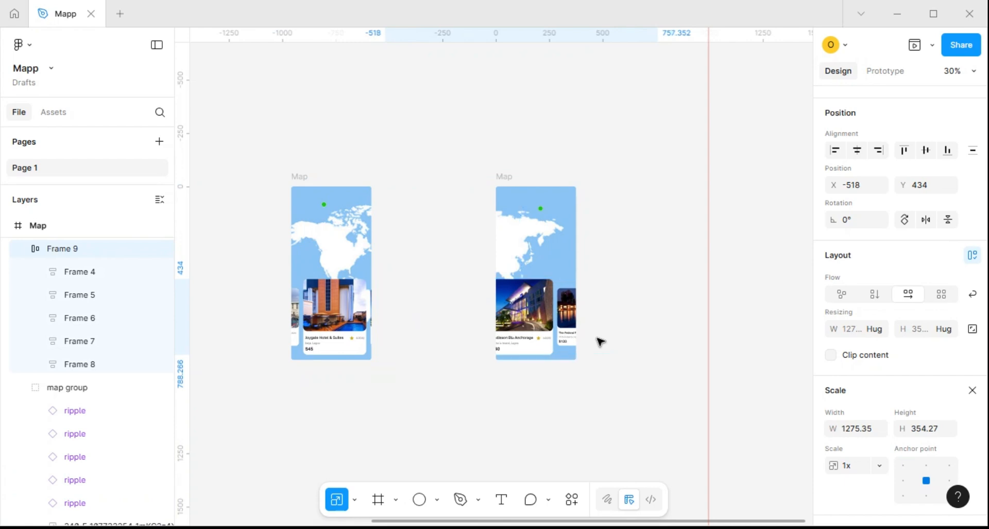
pyautogui.press('Right')
pyautogui.press('Right')
pyautogui.press('Right')
pyautogui.press('Right')
pyautogui.press('Right')
pyautogui.press('Right')
pyautogui.press('Right')
pyautogui.press('Right')
pyautogui.press('Right')
pyautogui.press('Right')
pyautogui.press('Right')
pyautogui.press('Right')
pyautogui.press('Right')
pyautogui.press('Right')
pyautogui.press('Right')
pyautogui.press('Right')
pyautogui.press('Right')
pyautogui.press('Right')
pyautogui.press('Right')
pyautogui.press('Right')
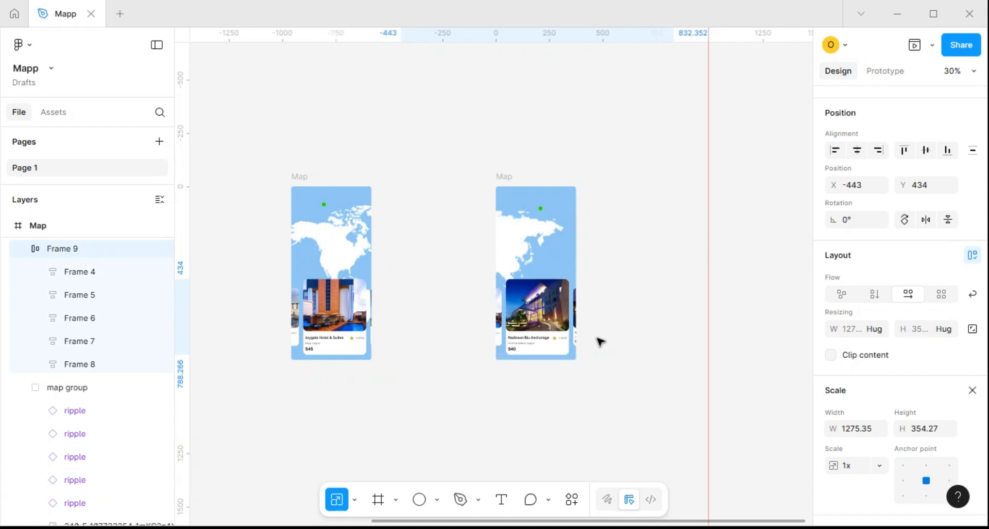
pyautogui.press('Left')
pyautogui.press('Left')
pyautogui.press('Left')
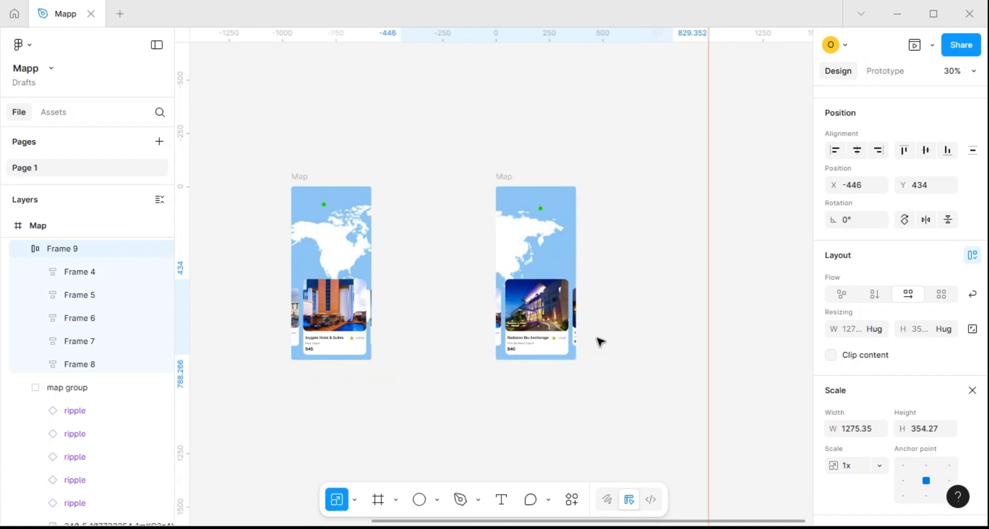
# Duplicate the newest Map frame to its right at X 4810 and turn off content clipping on the copy
pyautogui.scroll(-3, 577, 308)
pyautogui.scroll(-3, 520, 234)
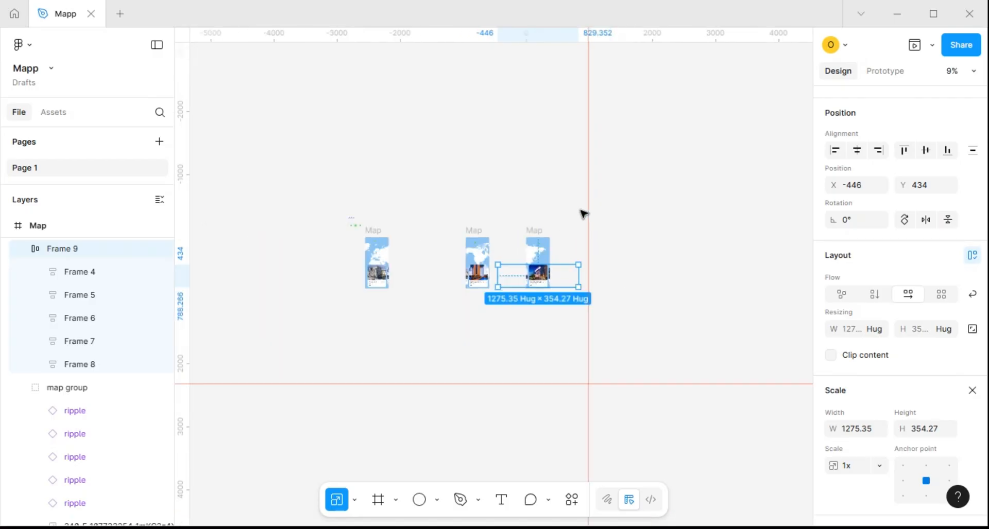
pyautogui.click(555, 234)
pyautogui.moveTo(533, 231); pyautogui.dragTo(609, 228)
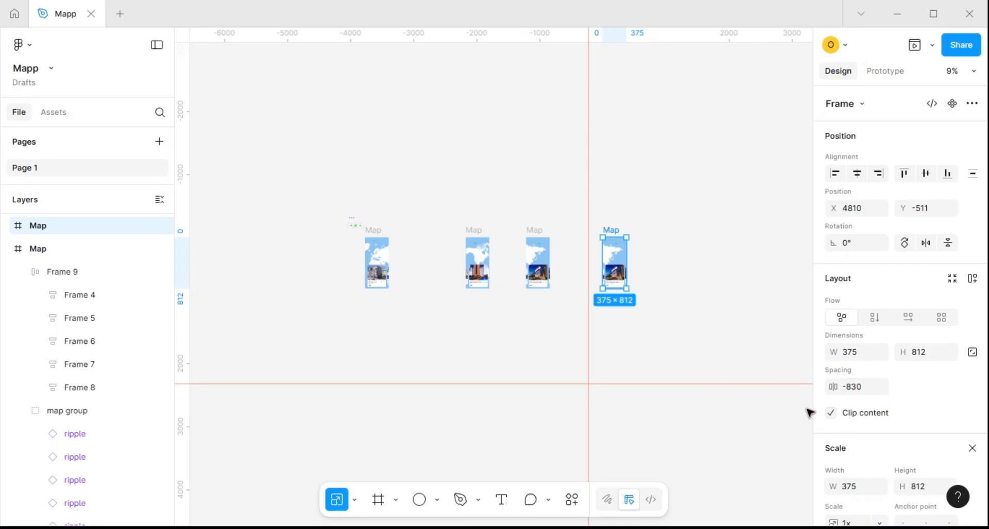
pyautogui.click(830, 413)
# In the new Map copy, set the ripple marker off western North America to 100% opacity and the one above eastern Asia to 0%
pyautogui.scroll(3, 624, 237)
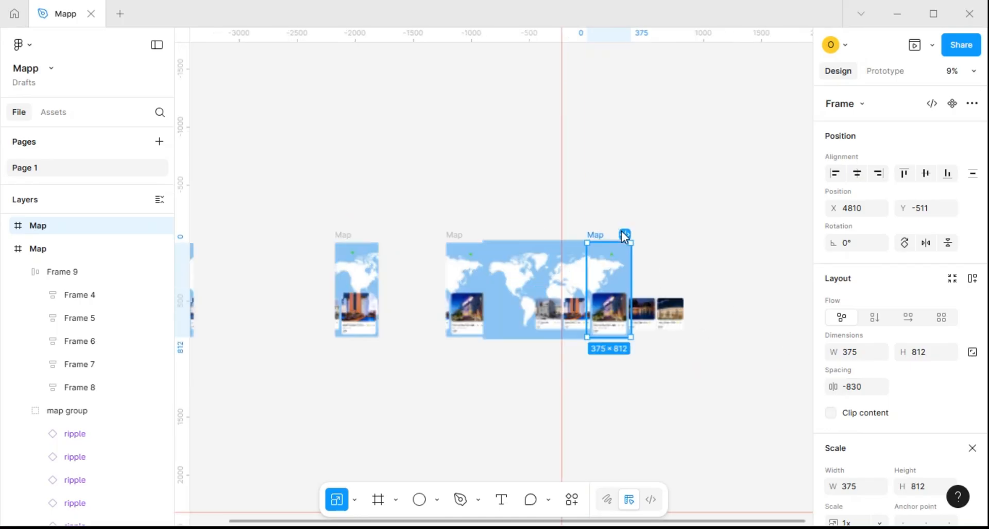
pyautogui.scroll(5, 624, 236)
pyautogui.scroll(-2, 534, 272)
pyautogui.hscroll(3, 534, 271)
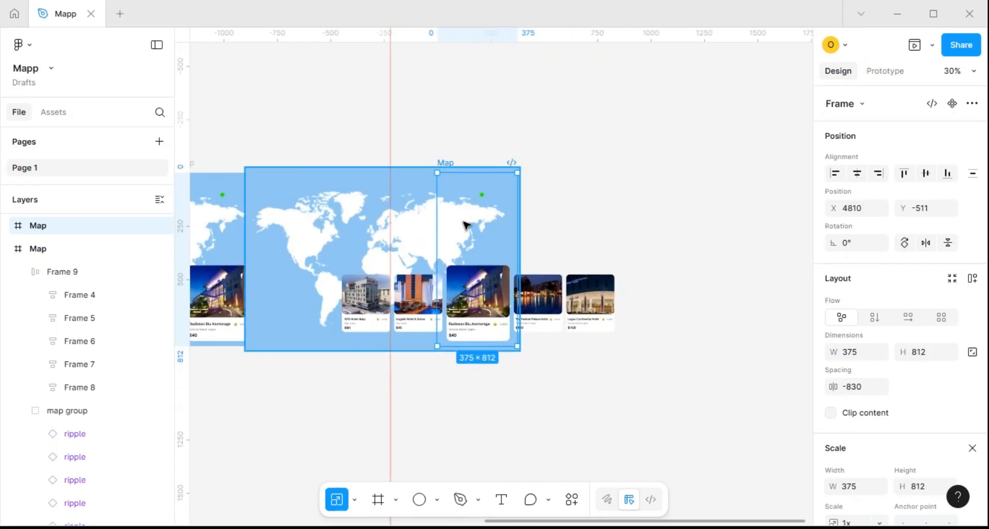
pyautogui.scroll(-3, 466, 225)
pyautogui.scroll(-4, 470, 170)
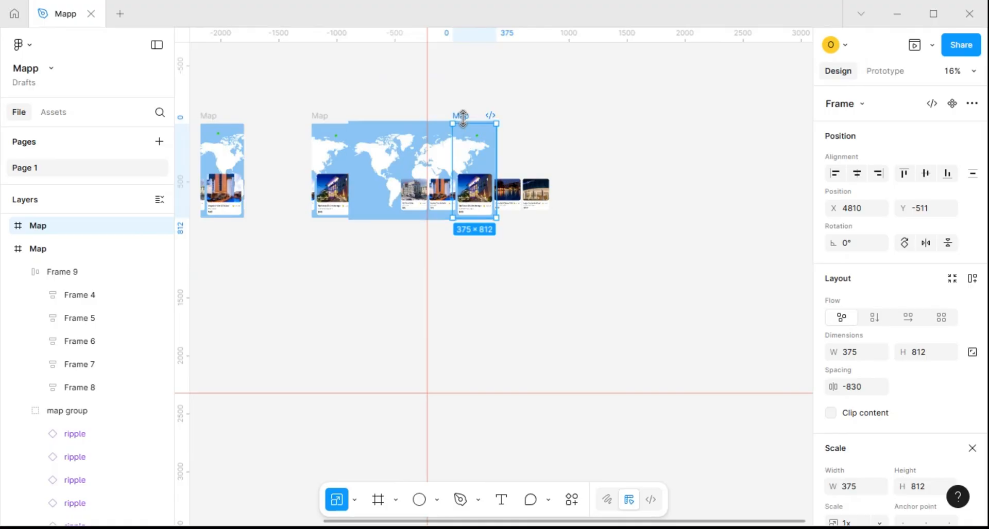
pyautogui.scroll(4, 463, 118)
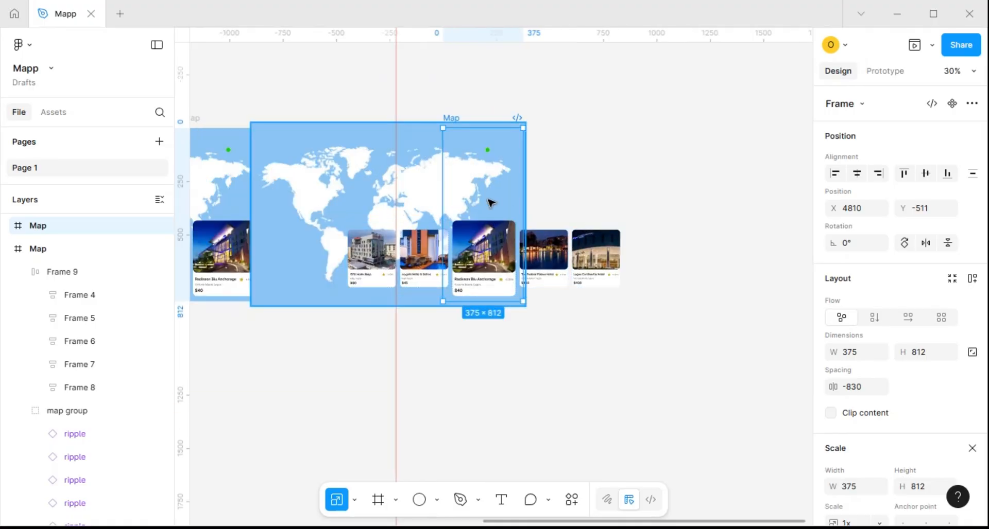
pyautogui.click(283, 273)
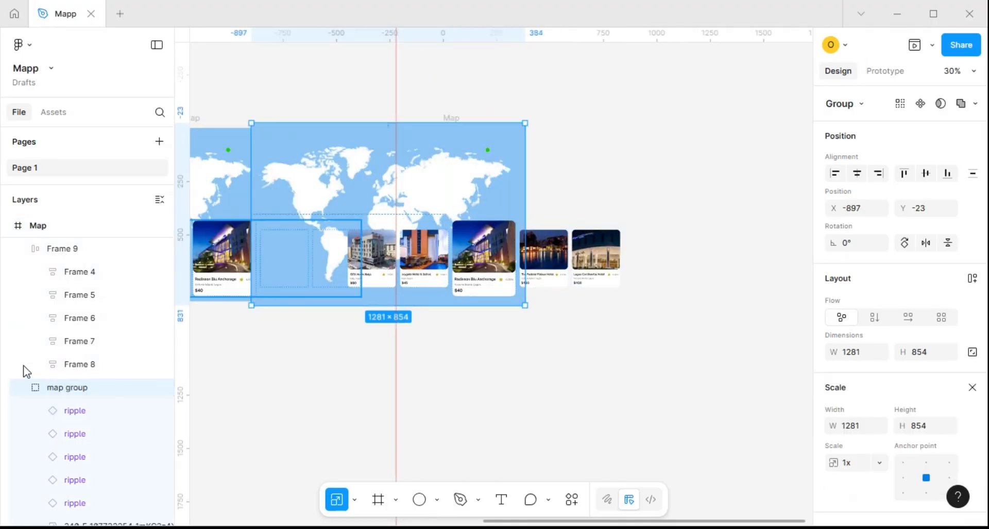
pyautogui.click(76, 463)
pyautogui.press('0')
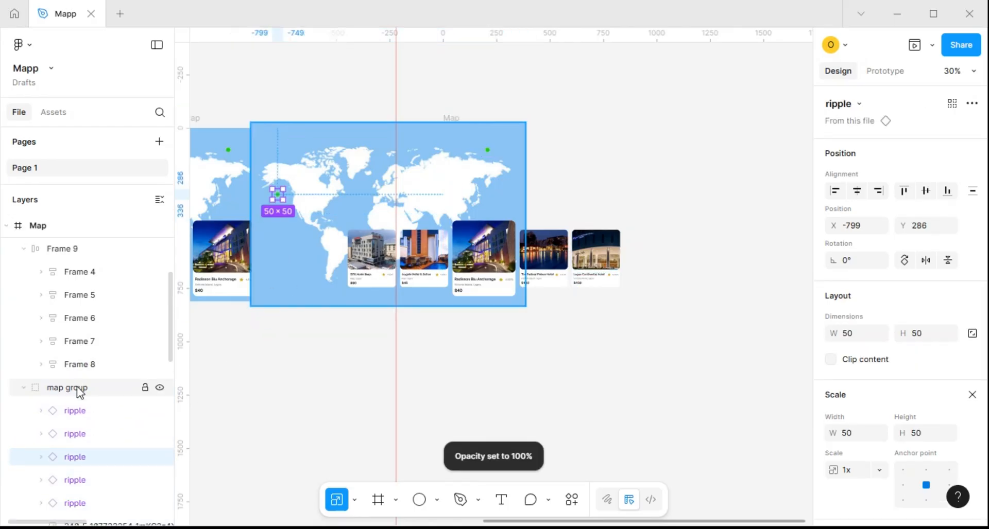
pyautogui.click(488, 150)
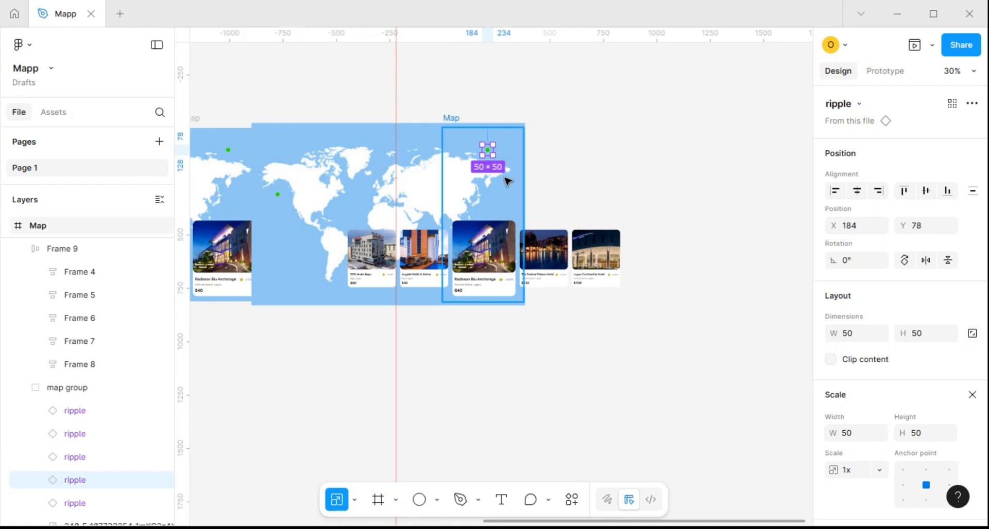
pyautogui.press('0')
pyautogui.press('0')
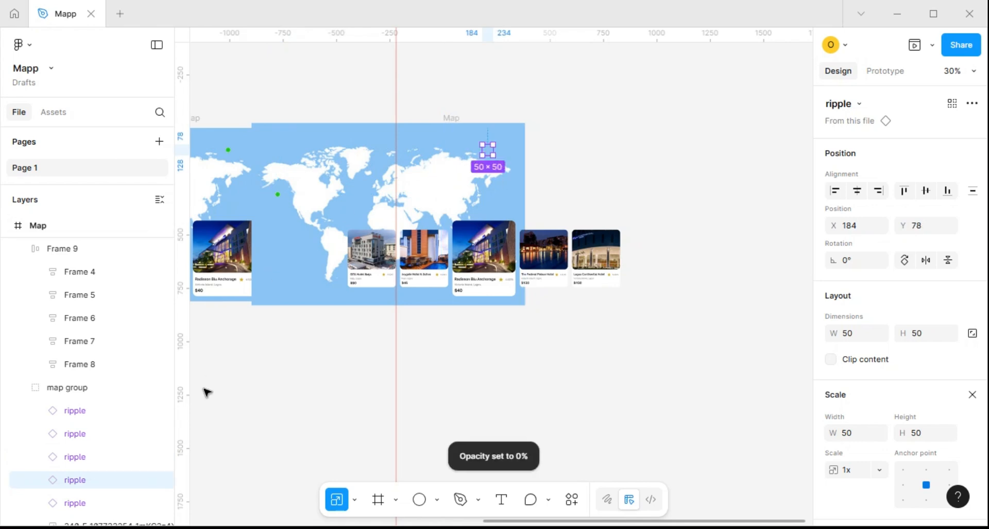
# Shift the map group in the new copy right to X -75 so the North American marker falls inside the Map frame
pyautogui.click(88, 392)
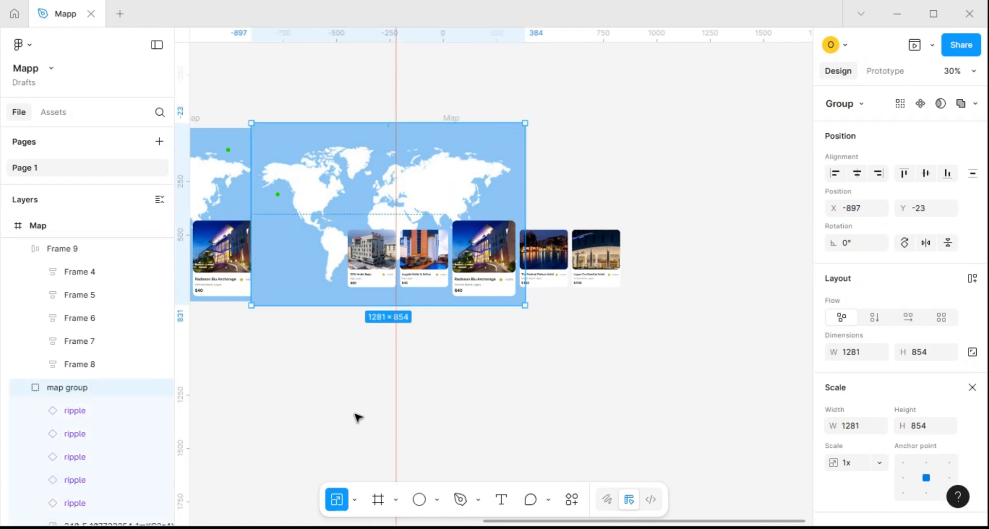
pyautogui.hotkey('shift', 'Right')
pyautogui.hotkey('shift', 'Right')
pyautogui.hotkey('shift', 'Right')
pyautogui.hotkey('shift', 'Right')
pyautogui.hotkey('shift', 'Right')
pyautogui.hotkey('shift', 'Right')
pyautogui.hotkey('shift', 'Right')
pyautogui.hotkey('shift', 'Right')
pyautogui.hotkey('shift', 'Right')
pyautogui.hotkey('shift', 'Right')
pyautogui.hotkey('shift', 'Right')
pyautogui.hotkey('shift', 'Right')
pyautogui.hotkey('shift', 'Right')
pyautogui.hotkey('shift', 'Right')
pyautogui.hotkey('shift', 'Right')
pyautogui.hotkey('shift', 'Right')
pyautogui.hotkey('shift', 'Right')
pyautogui.hotkey('shift', 'Right')
pyautogui.hotkey('shift', 'Right')
pyautogui.hotkey('shift', 'Right')
pyautogui.hotkey('shift', 'Right')
pyautogui.hotkey('shift', 'Right')
pyautogui.hotkey('shift', 'Right')
pyautogui.hotkey('shift', 'Right')
pyautogui.hotkey('shift', 'Right')
pyautogui.hotkey('shift', 'Right')
pyautogui.hotkey('shift', 'Right')
pyautogui.hotkey('shift', 'Right')
pyautogui.hotkey('shift', 'Right')
pyautogui.hotkey('shift', 'Right')
pyautogui.hotkey('shift', 'Right')
pyautogui.hotkey('shift', 'Right')
pyautogui.hotkey('shift', 'Right')
pyautogui.hotkey('shift', 'Right')
pyautogui.hotkey('shift', 'Right')
pyautogui.hotkey('shift', 'Right')
pyautogui.hotkey('shift', 'Right')
pyautogui.hotkey('shift', 'Right')
pyautogui.hotkey('shift', 'Right')
pyautogui.hotkey('shift', 'Right')
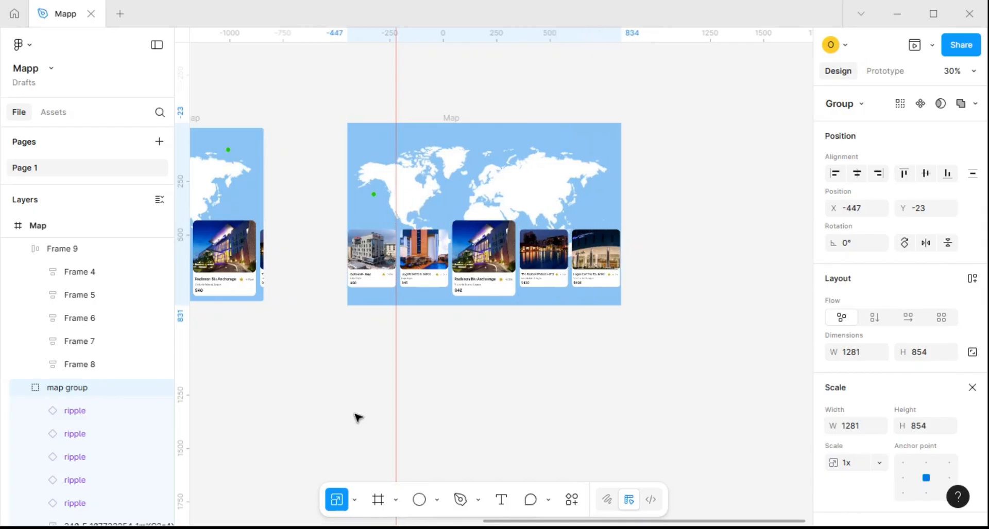
pyautogui.hotkey('shift', 'Right')
pyautogui.hotkey('shift', 'Right')
pyautogui.hotkey('shift', 'Right')
pyautogui.hotkey('shift', 'Right')
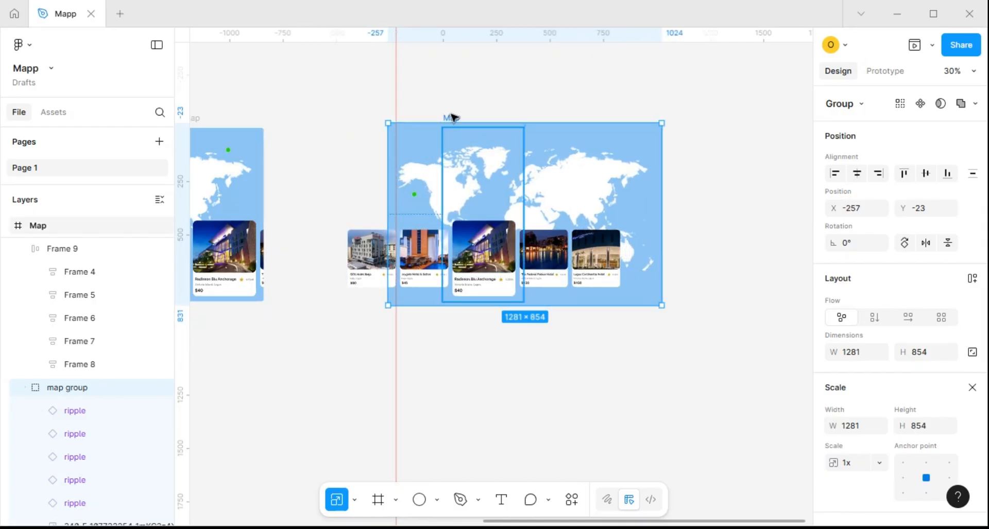
pyautogui.hotkey('shift', 'Right')
pyautogui.hotkey('shift', 'Right')
pyautogui.hotkey('shift', 'Right')
pyautogui.hotkey('shift', 'Right')
pyautogui.hotkey('shift', 'Right')
pyautogui.hotkey('shift', 'Right')
pyautogui.hotkey('shift', 'Right')
pyautogui.hotkey('shift', 'Right')
pyautogui.hotkey('shift', 'Right')
pyautogui.hotkey('shift', 'Right')
pyautogui.hotkey('shift', 'Right')
pyautogui.hotkey('shift', 'Right')
pyautogui.hotkey('shift', 'Right')
pyautogui.hotkey('shift', 'Right')
pyautogui.hotkey('shift', 'Right')
pyautogui.hotkey('shift', 'Right')
pyautogui.hotkey('shift', 'Right')
pyautogui.hotkey('shift', 'Right')
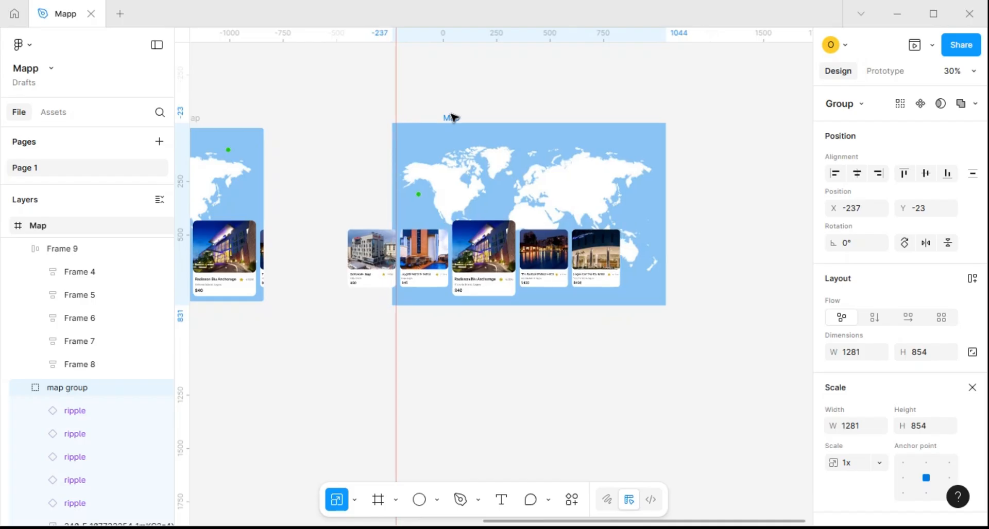
pyautogui.press('Right')
pyautogui.press('Right')
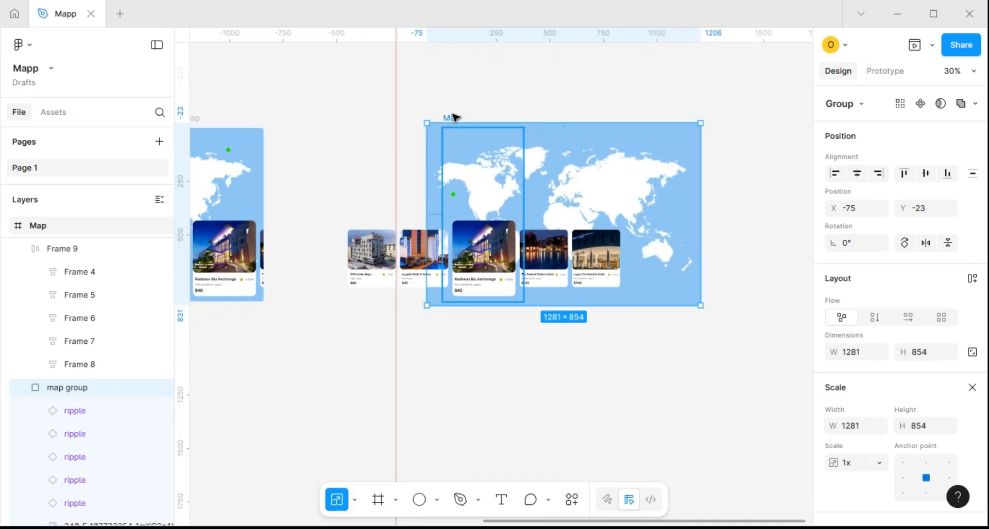
# Scale the enlarged Radisson Blu Anchorage card in the newest Map frame down to 225 wide and 270 high
pyautogui.scroll(-5, 455, 118)
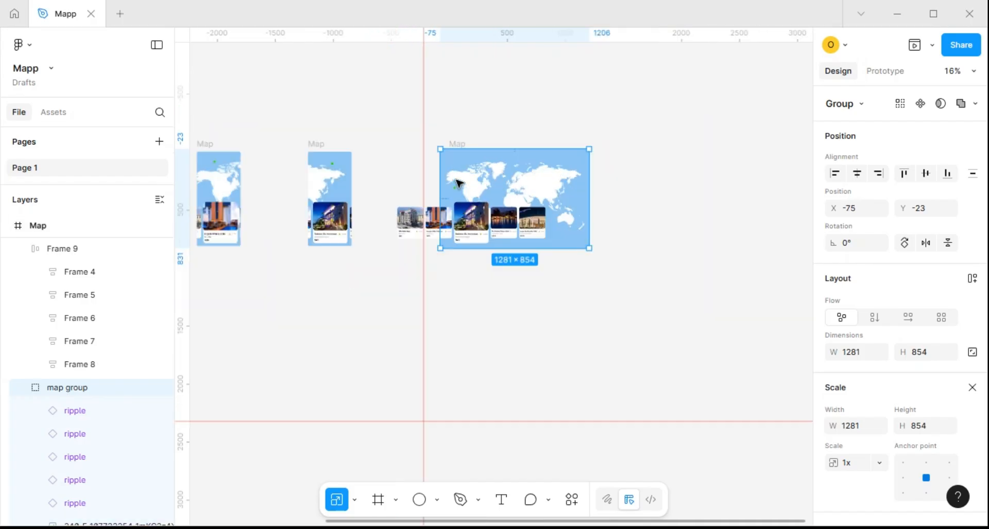
pyautogui.doubleClick(474, 225)
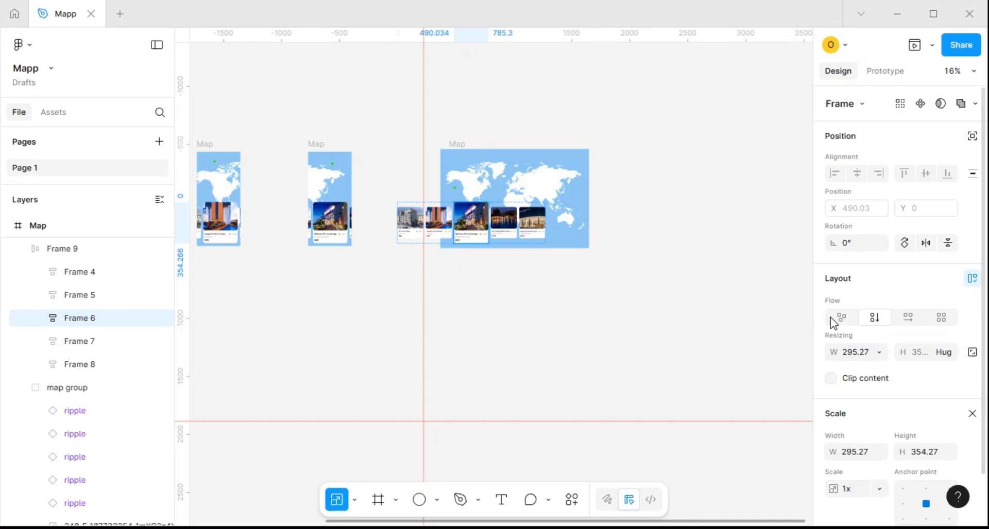
pyautogui.press('k')
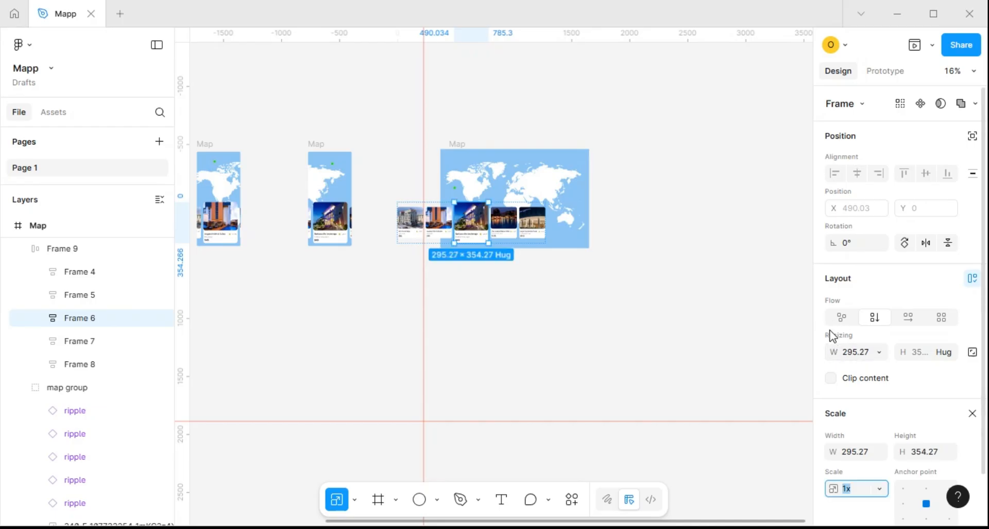
pyautogui.click(862, 456)
pyautogui.write('225')
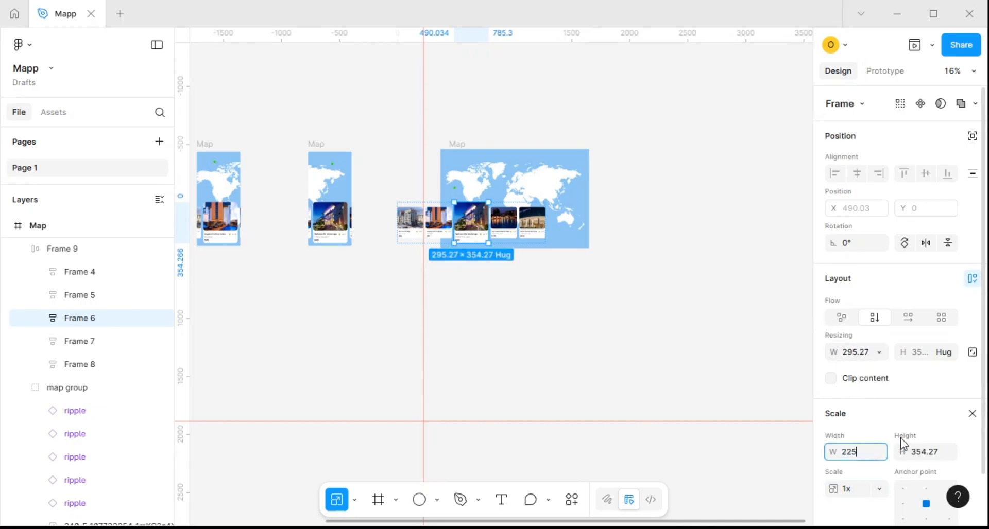
pyautogui.press('Return')
pyautogui.click(915, 451)
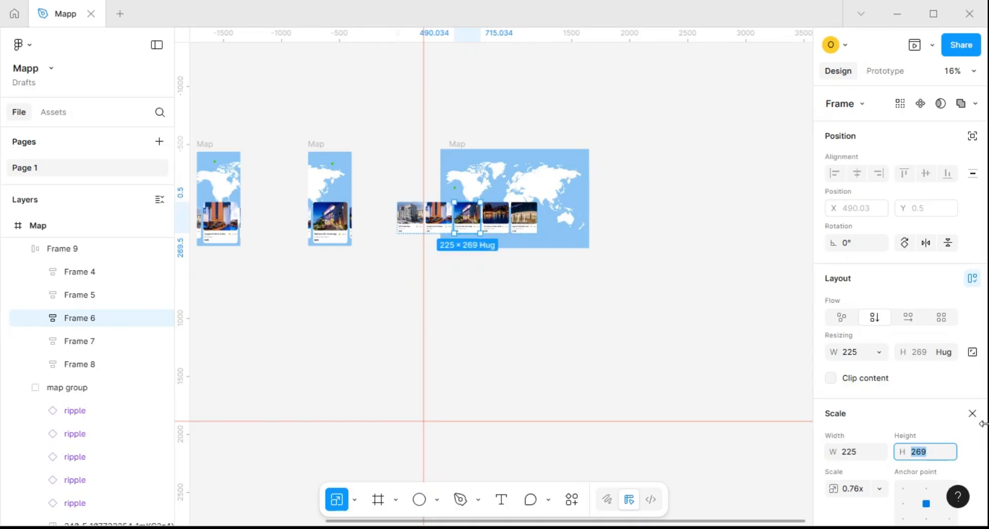
pyautogui.write('270')
pyautogui.press('Return')
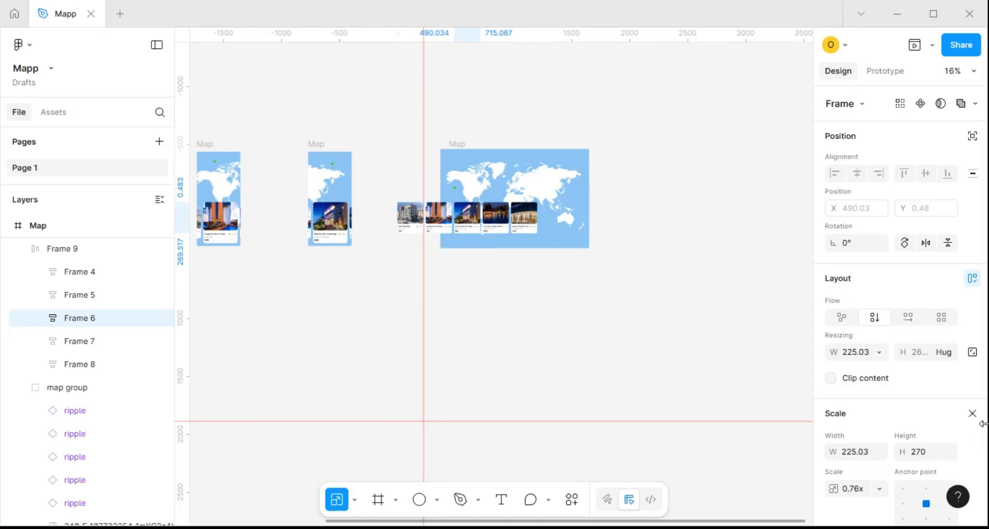
pyautogui.scroll(5, 472, 199)
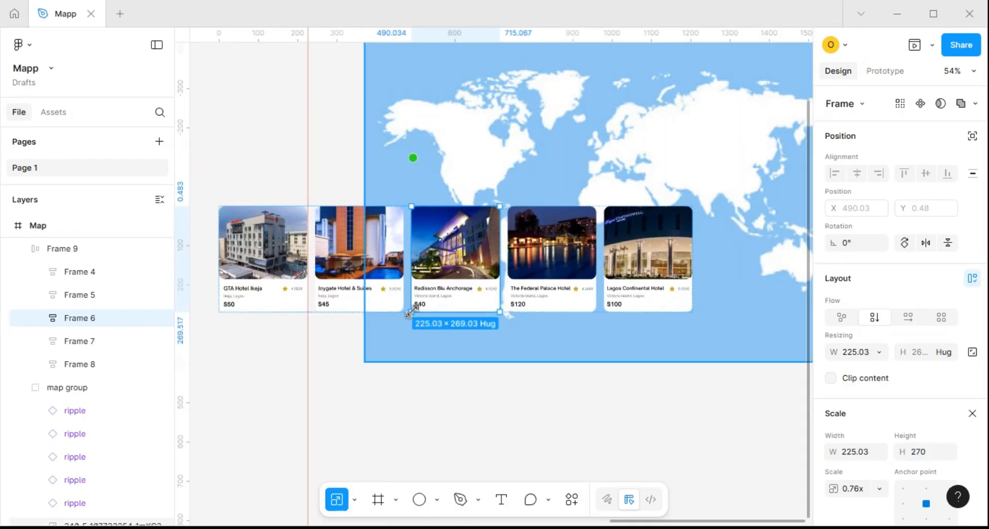
pyautogui.scroll(-3, 476, 297)
# Enlarge The Federal Palace Hotel card proportionally, scaling to width 293 and then to height 353
pyautogui.click(481, 296)
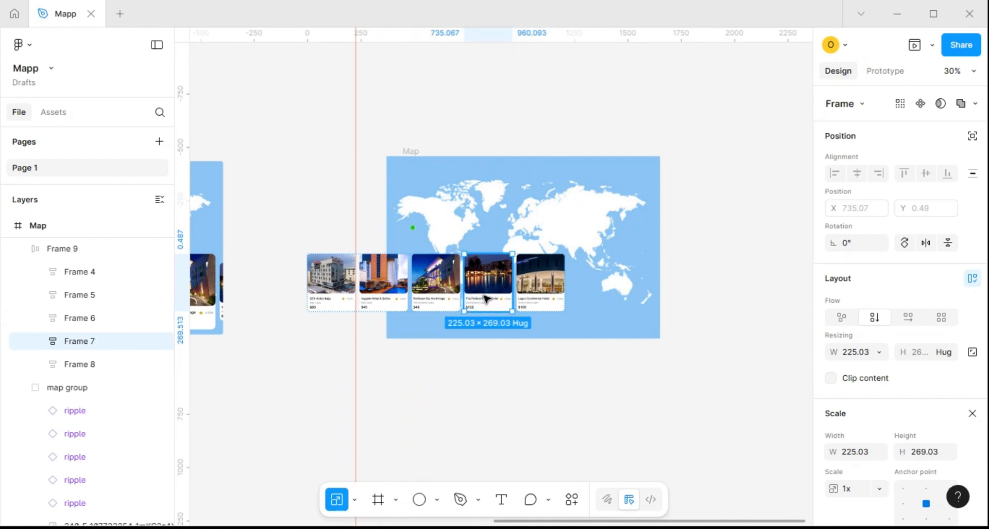
pyautogui.click(857, 453)
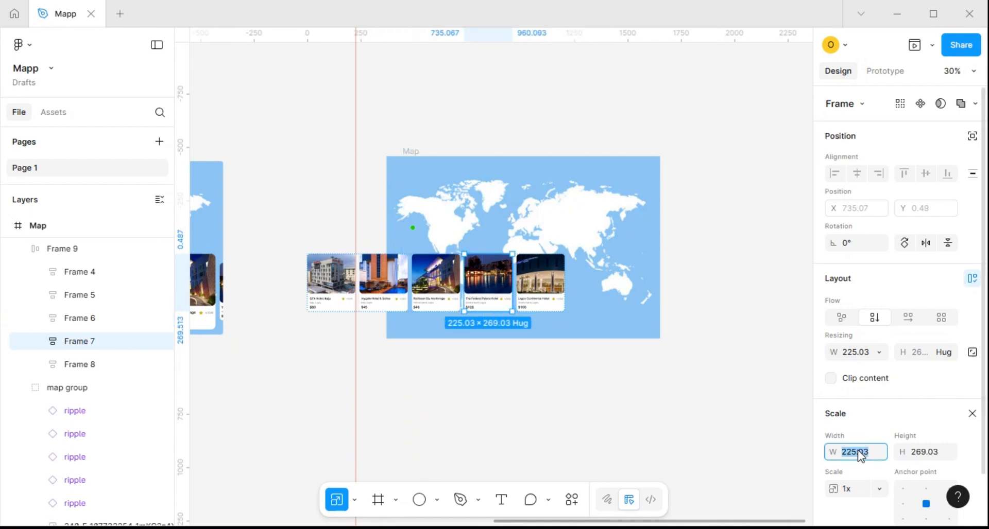
pyautogui.write('2')
pyautogui.press('Return')
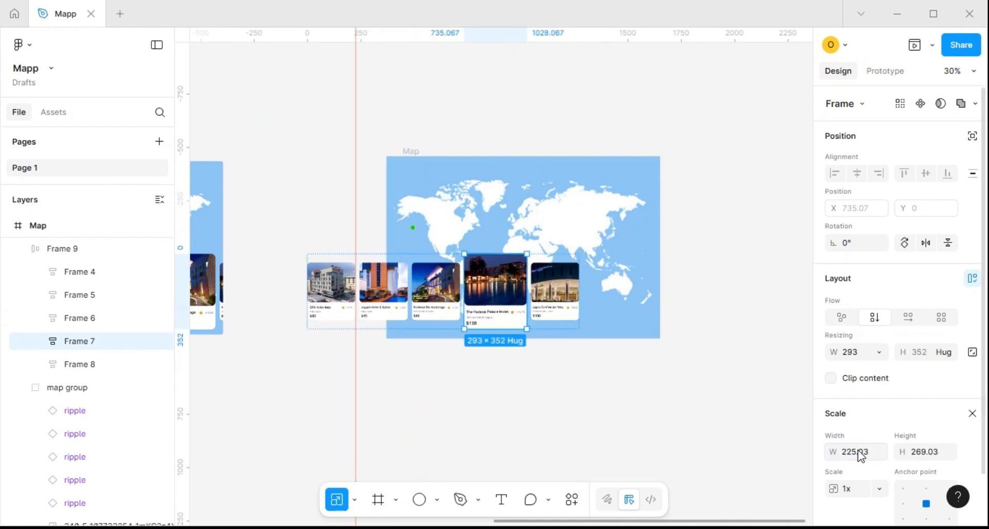
pyautogui.click(922, 453)
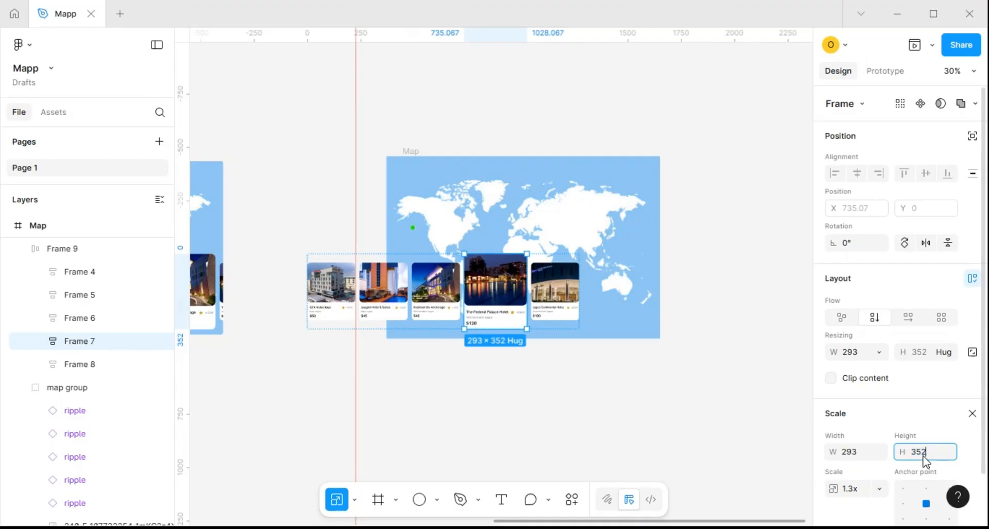
pyautogui.write('3')
pyautogui.press('Return')
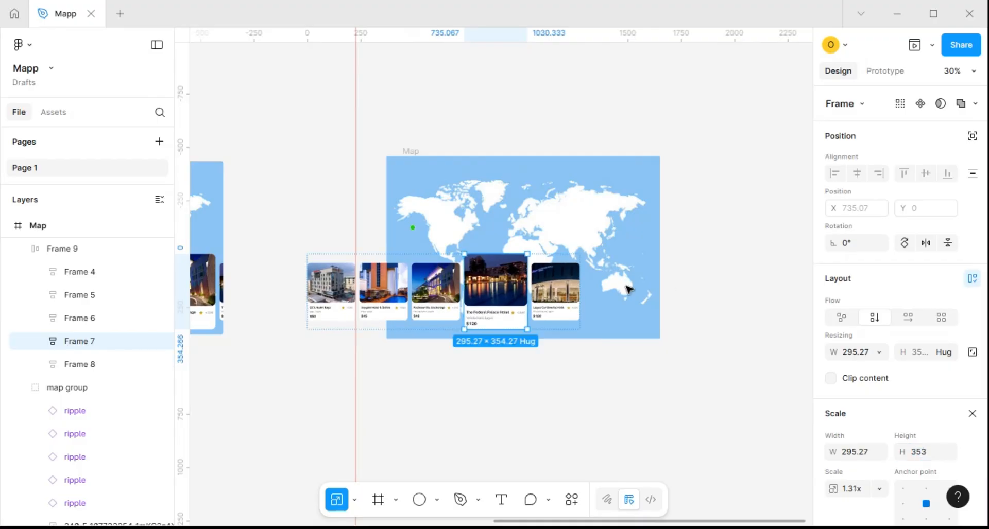
# Shift the row of hotel cards left to X -715 so the enlarged Federal Palace Hotel card falls inside the Map frame
pyautogui.click(457, 324)
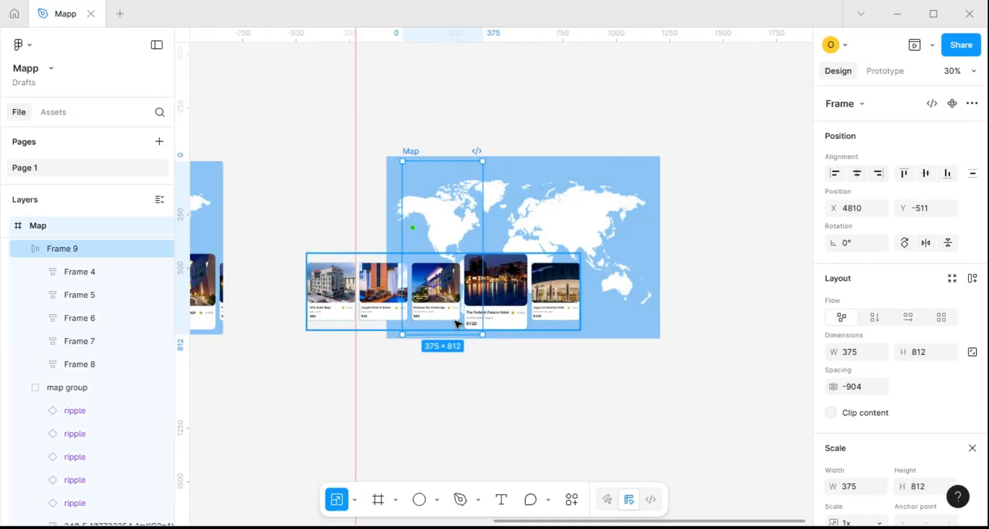
pyautogui.press('Left')
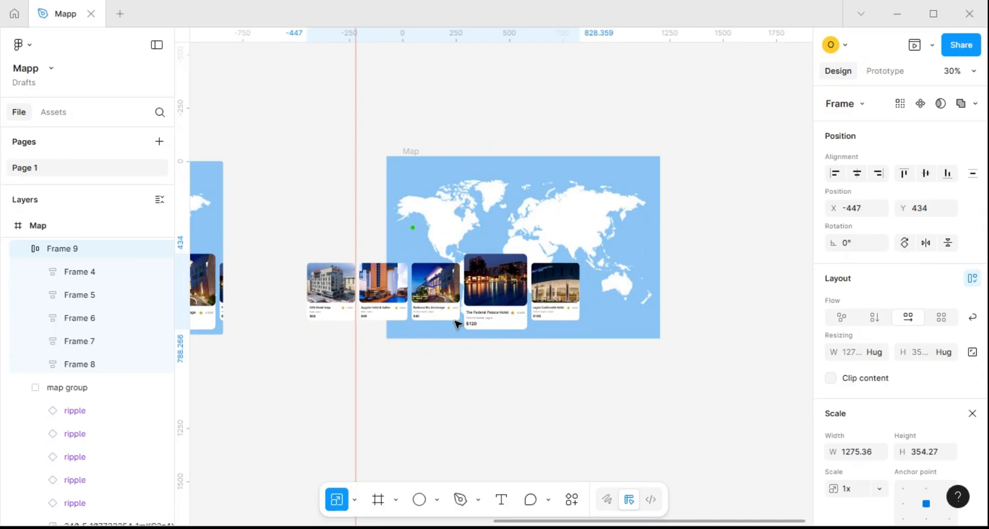
pyautogui.press('Left')
pyautogui.press('Left')
pyautogui.press('Left')
pyautogui.press('Left')
pyautogui.press('Left')
pyautogui.press('Left')
pyautogui.press('Left')
pyautogui.press('Left')
pyautogui.press('Left')
pyautogui.press('Left')
pyautogui.press('Left')
pyautogui.press('Left')
pyautogui.press('Left')
pyautogui.press('Left')
pyautogui.press('Left')
pyautogui.press('Left')
pyautogui.press('Left')
pyautogui.press('Left')
pyautogui.press('Left')
pyautogui.press('Left')
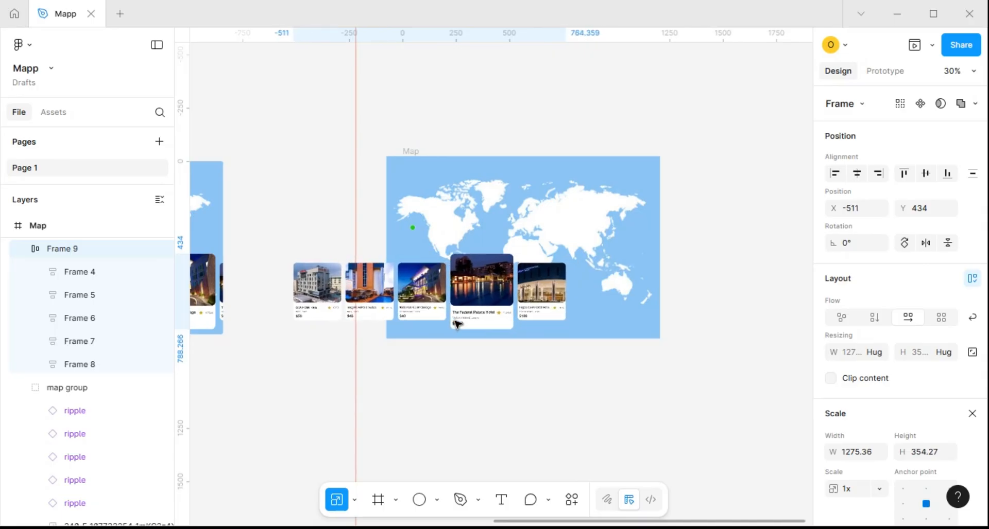
pyautogui.hotkey('shift', 'Left')
pyautogui.hotkey('shift', 'Left')
pyautogui.hotkey('shift', 'Left')
pyautogui.hotkey('shift', 'Left')
pyautogui.hotkey('shift', 'Left')
pyautogui.hotkey('shift', 'Left')
pyautogui.hotkey('shift', 'Left')
pyautogui.hotkey('shift', 'Left')
pyautogui.hotkey('shift', 'Left')
pyautogui.hotkey('shift', 'Left')
pyautogui.hotkey('shift', 'Left')
pyautogui.hotkey('shift', 'Left')
pyautogui.hotkey('shift', 'Left')
pyautogui.hotkey('shift', 'Left')
pyautogui.hotkey('shift', 'Left')
pyautogui.hotkey('shift', 'Left')
pyautogui.hotkey('shift', 'Left')
pyautogui.hotkey('shift', 'Left')
pyautogui.hotkey('shift', 'Left')
pyautogui.hotkey('shift', 'Left')
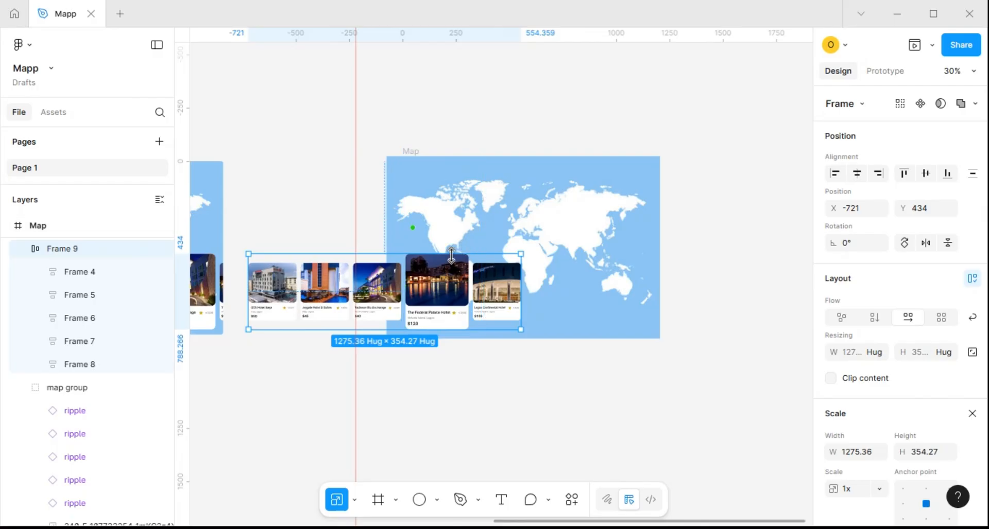
pyautogui.press('Right')
pyautogui.press('Right')
pyautogui.press('Right')
pyautogui.press('Right')
pyautogui.press('Right')
pyautogui.press('Right')
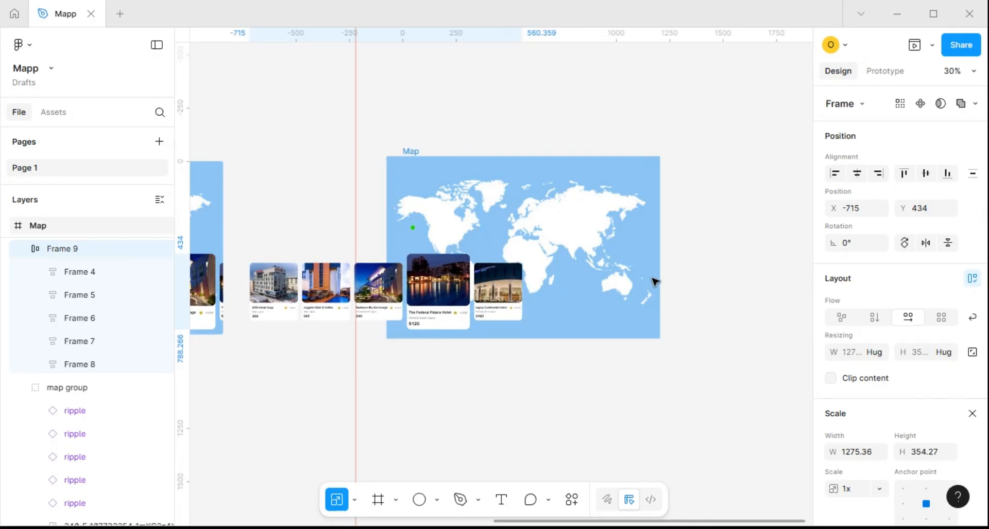
# Turn on content clipping for the newest Map frame and nudge the frame right to X 4831
pyautogui.click(418, 154)
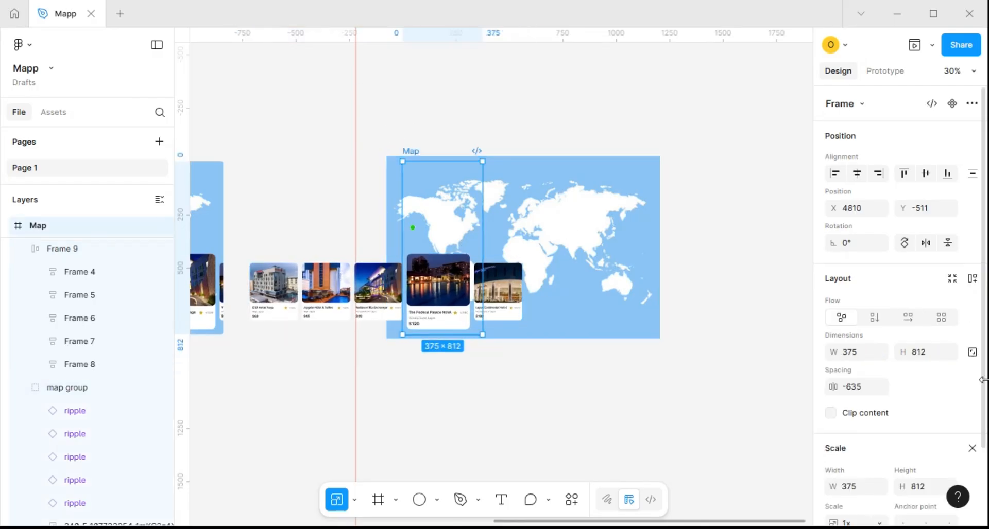
pyautogui.click(832, 417)
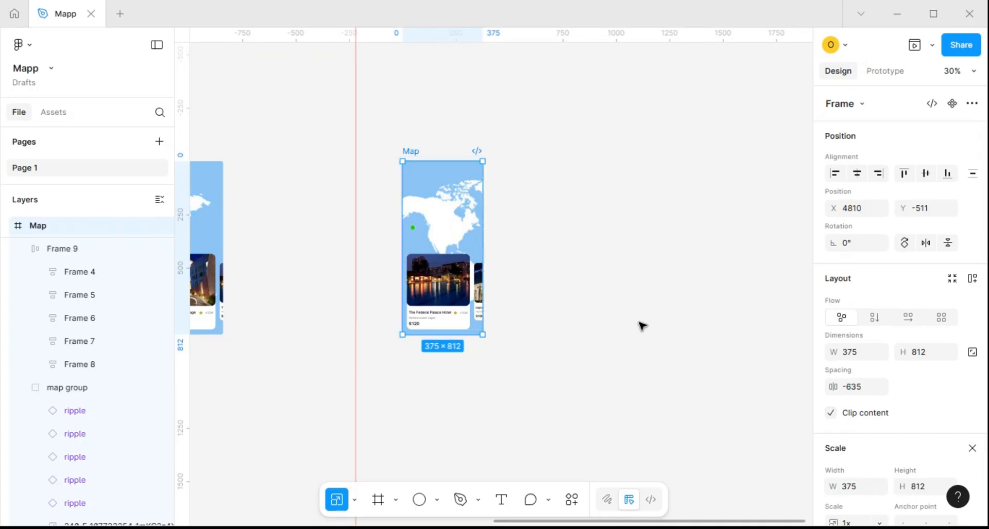
pyautogui.press('Right')
pyautogui.press('Right')
pyautogui.press('Right')
pyautogui.press('Right')
pyautogui.press('Right')
pyautogui.press('Right')
pyautogui.press('Right')
pyautogui.press('Right')
pyautogui.press('Right')
pyautogui.press('Right')
pyautogui.press('Right')
pyautogui.press('Right')
pyautogui.press('Right')
pyautogui.press('Right')
pyautogui.press('Right')
pyautogui.press('Right')
pyautogui.press('Right')
pyautogui.press('Right')
pyautogui.press('Right')
pyautogui.press('Right')
pyautogui.press('Right')
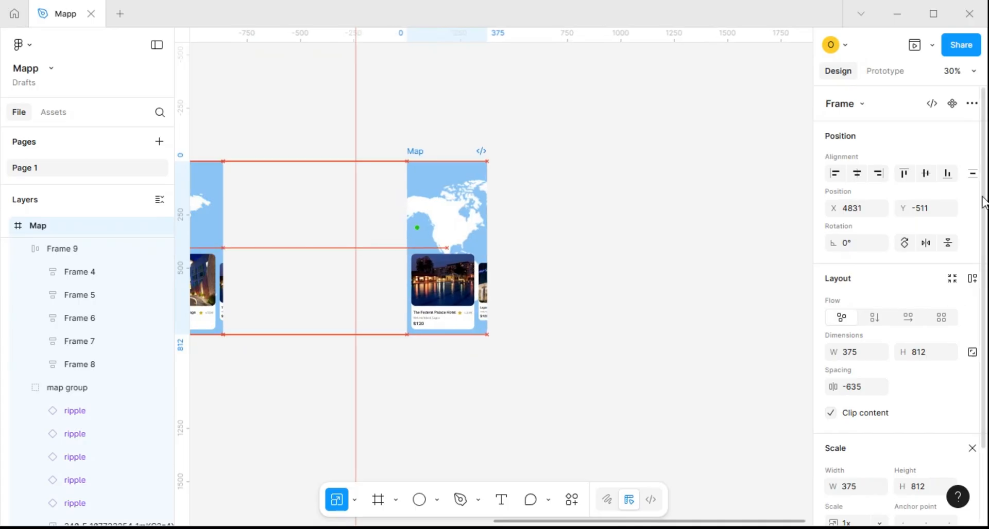
# Shift the row of hotel cards right to X -692 to centre the Federal Palace Hotel card in the Map frame
pyautogui.click(444, 312)
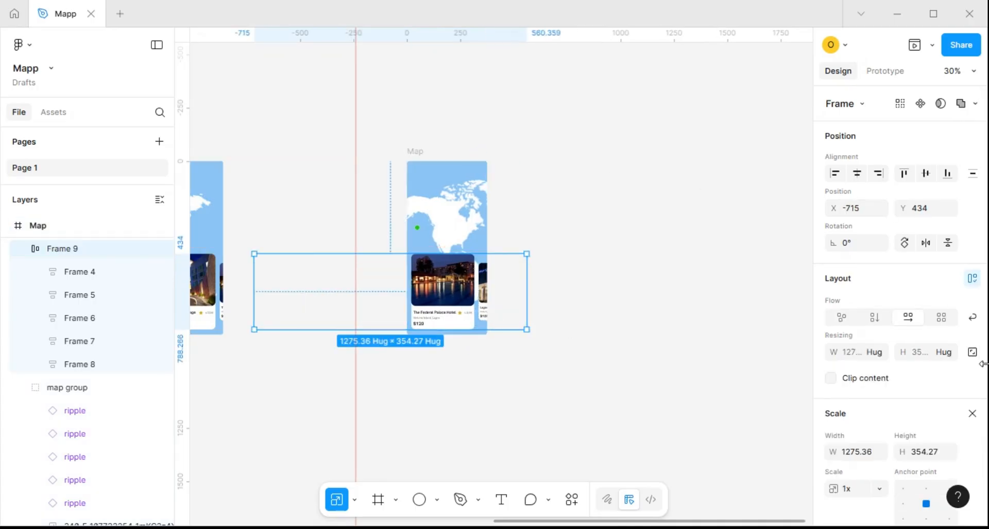
pyautogui.press('Right')
pyautogui.press('Right')
pyautogui.press('Right')
pyautogui.press('Right')
pyautogui.press('Right')
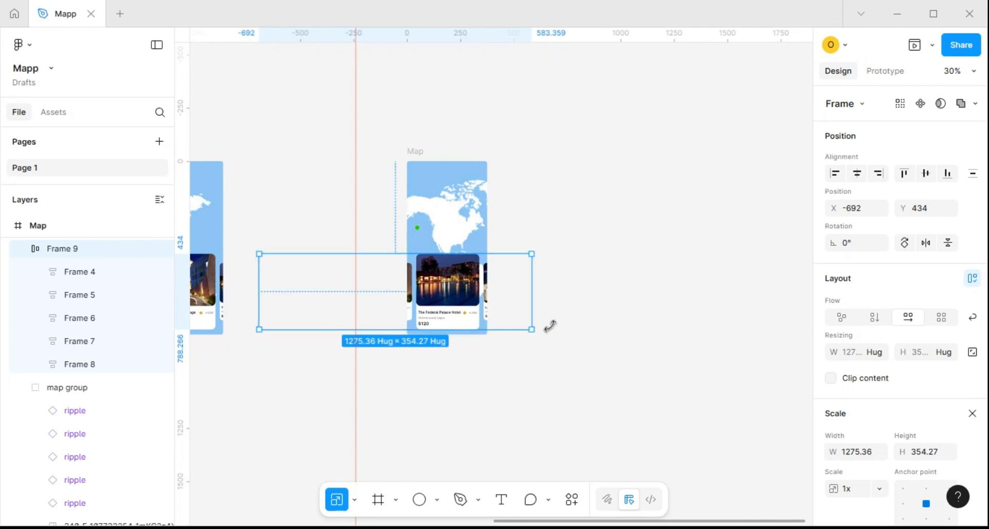
pyautogui.click(598, 342)
# Duplicate the newest Map frame to its right at X 5996 and turn off content clipping on the copy
pyautogui.scroll(-5, 421, 156)
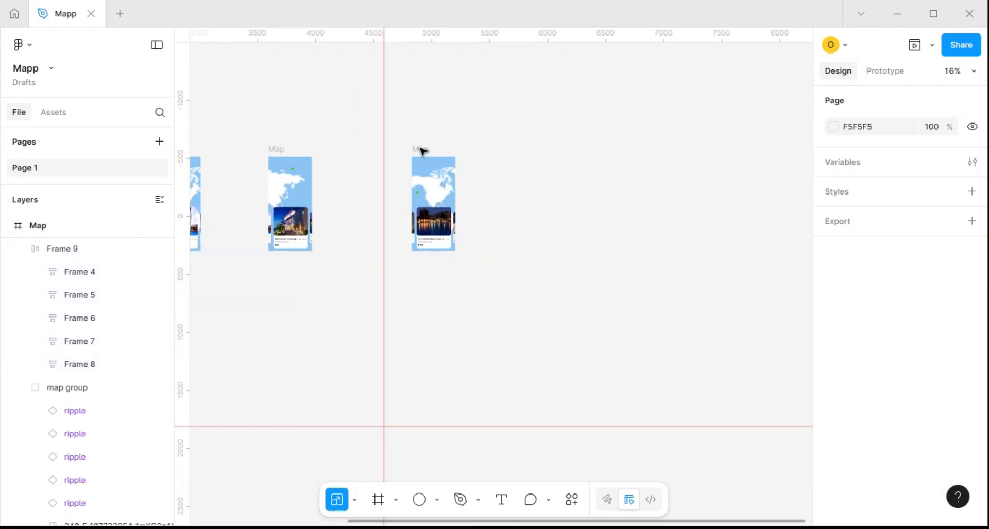
pyautogui.click(422, 152)
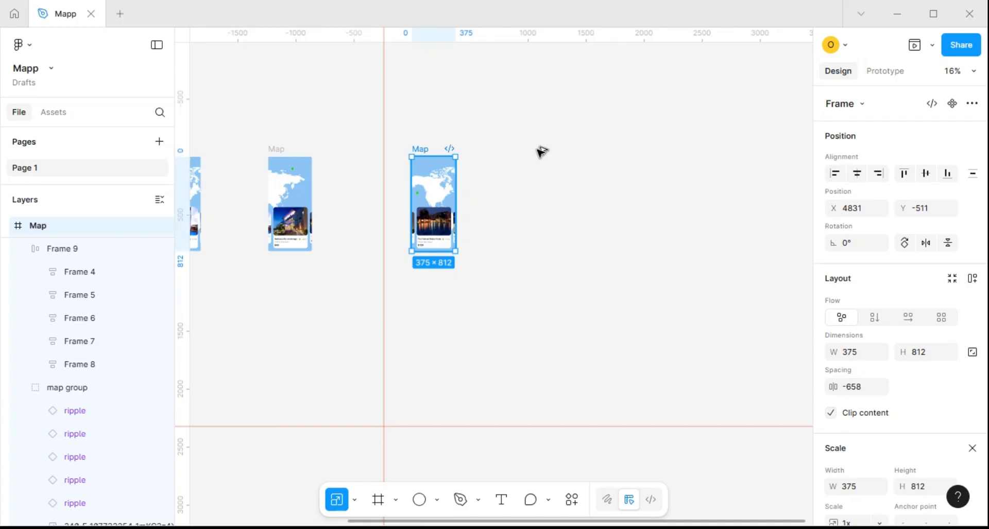
pyautogui.moveTo(537, 149); pyautogui.dragTo(557, 150)
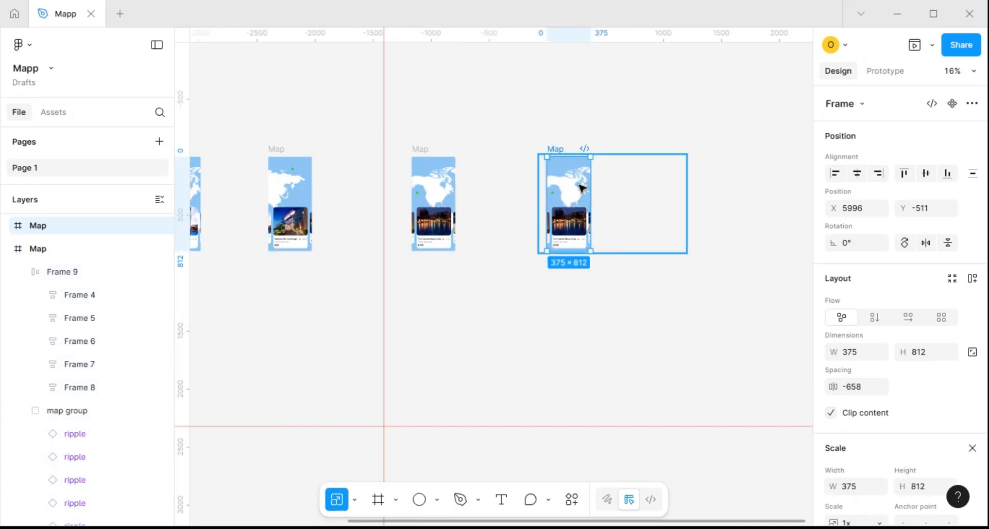
pyautogui.scroll(5, 582, 189)
pyautogui.click(829, 413)
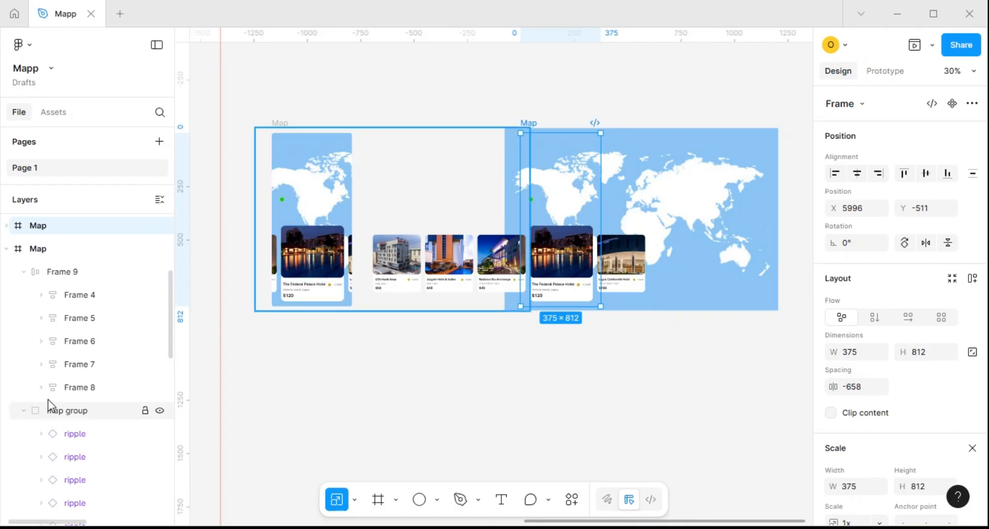
# In the new Map copy, set the ripple marker above northeastern Asia, at X 1006 and Y 78, to 100% opacity
pyautogui.click(6, 249)
pyautogui.click(7, 226)
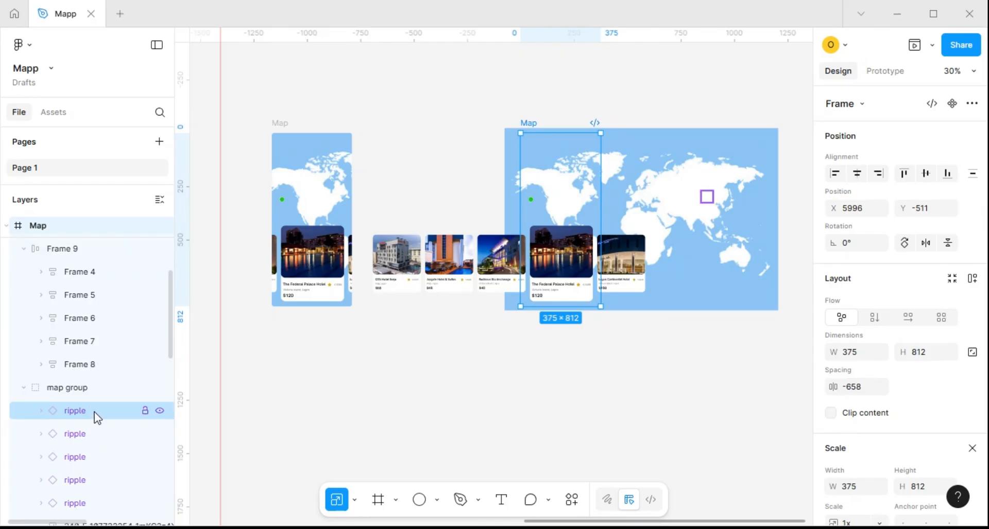
pyautogui.click(77, 480)
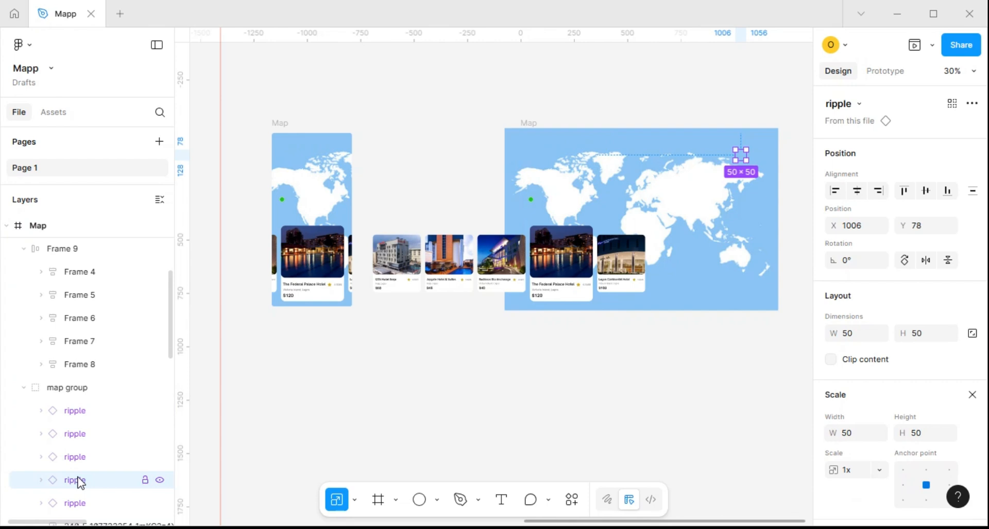
pyautogui.press('0')
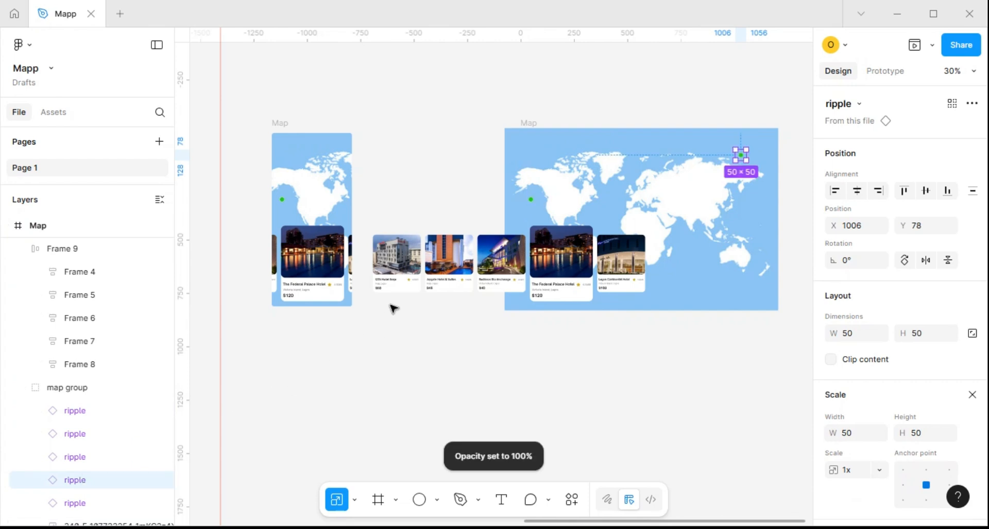
pyautogui.moveTo(347, 342); pyautogui.dragTo(569, 331)
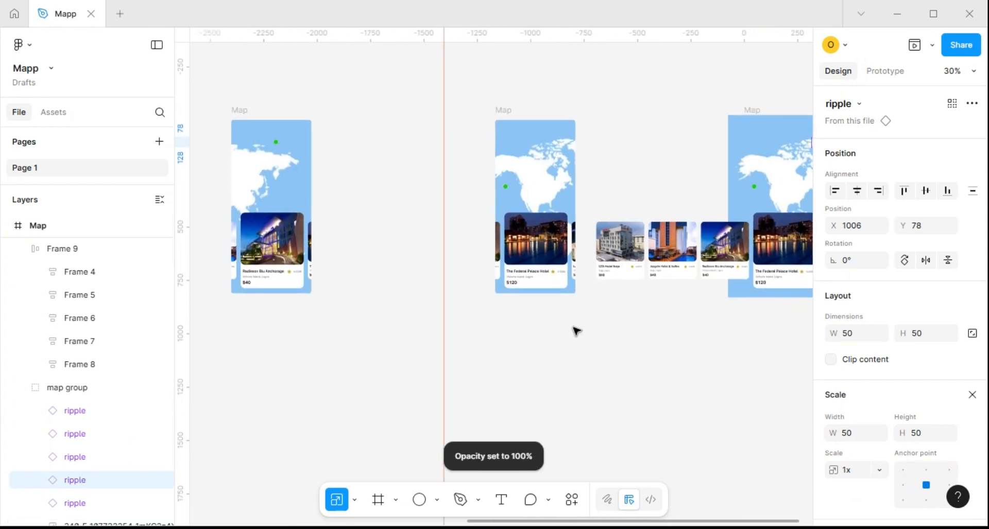
pyautogui.scroll(-3, 576, 331)
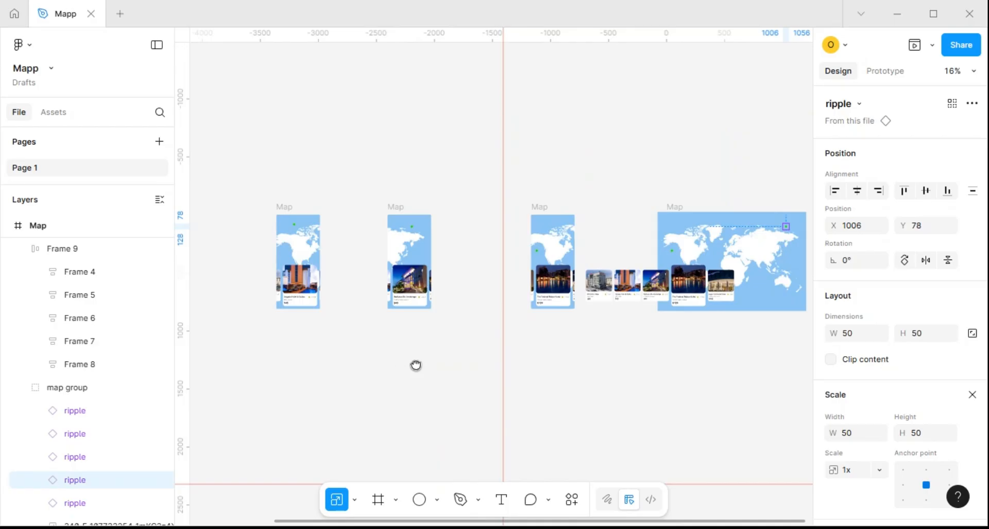
pyautogui.moveTo(415, 366); pyautogui.dragTo(324, 341)
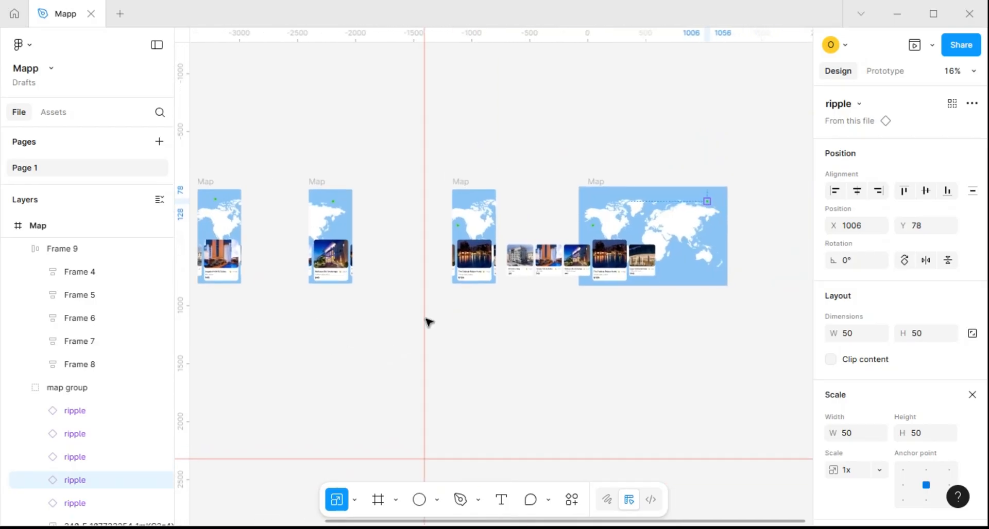
pyautogui.scroll(3, 716, 193)
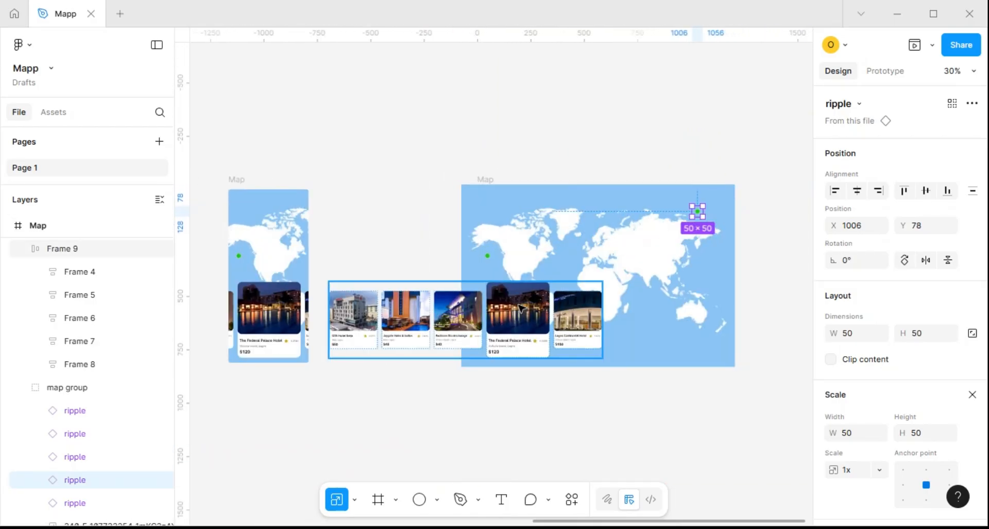
# Move the map group in the newest Map frame left to X -895 so northeastern Asia sits inside the frame
pyautogui.click(67, 395)
pyautogui.hotkey('shift', 'Left')
pyautogui.hotkey('shift', 'Left')
pyautogui.hotkey('shift', 'Left')
pyautogui.hotkey('shift', 'Left')
pyautogui.hotkey('shift', 'Left')
pyautogui.hotkey('shift', 'Left')
pyautogui.hotkey('shift', 'Left')
pyautogui.hotkey('shift', 'Left')
pyautogui.hotkey('shift', 'Left')
pyautogui.hotkey('shift', 'Left')
pyautogui.hotkey('shift', 'Left')
pyautogui.hotkey('shift', 'Left')
pyautogui.hotkey('shift', 'Left')
pyautogui.hotkey('shift', 'Left')
pyautogui.hotkey('shift', 'Left')
pyautogui.hotkey('shift', 'Left')
pyautogui.hotkey('shift', 'Left')
pyautogui.hotkey('shift', 'Left')
pyautogui.hotkey('shift', 'Left')
pyautogui.hotkey('shift', 'Left')
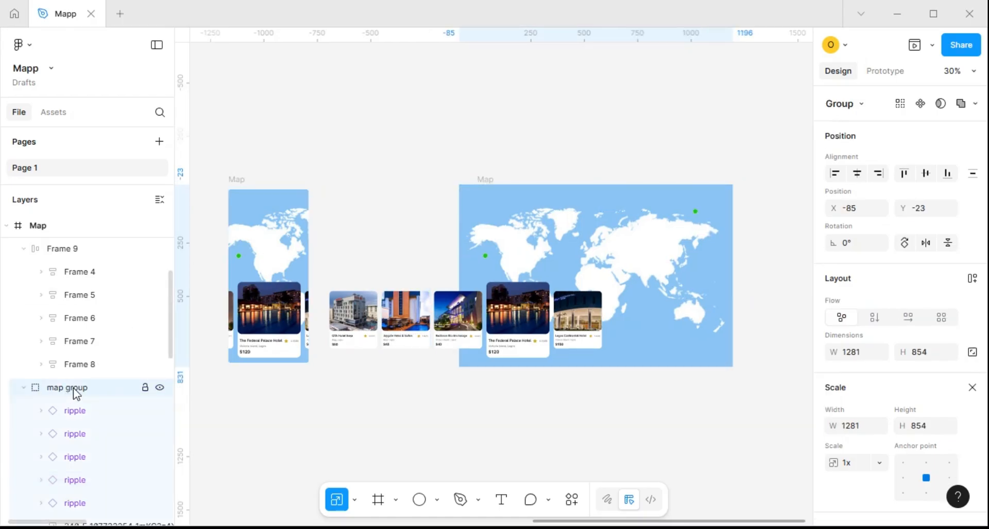
pyautogui.hotkey('shift', 'Left')
pyautogui.hotkey('shift', 'Left')
pyautogui.hotkey('shift', 'Left')
pyautogui.hotkey('shift', 'Left')
pyautogui.hotkey('shift', 'Left')
pyautogui.hotkey('shift', 'Left')
pyautogui.hotkey('shift', 'Left')
pyautogui.hotkey('shift', 'Left')
pyautogui.hotkey('shift', 'Left')
pyautogui.hotkey('shift', 'Left')
pyautogui.hotkey('shift', 'Left')
pyautogui.hotkey('shift', 'Left')
pyautogui.hotkey('shift', 'Left')
pyautogui.hotkey('shift', 'Left')
pyautogui.hotkey('shift', 'Left')
pyautogui.hotkey('shift', 'Left')
pyautogui.hotkey('shift', 'Left')
pyautogui.hotkey('shift', 'Left')
pyautogui.hotkey('shift', 'Left')
pyautogui.hotkey('shift', 'Left')
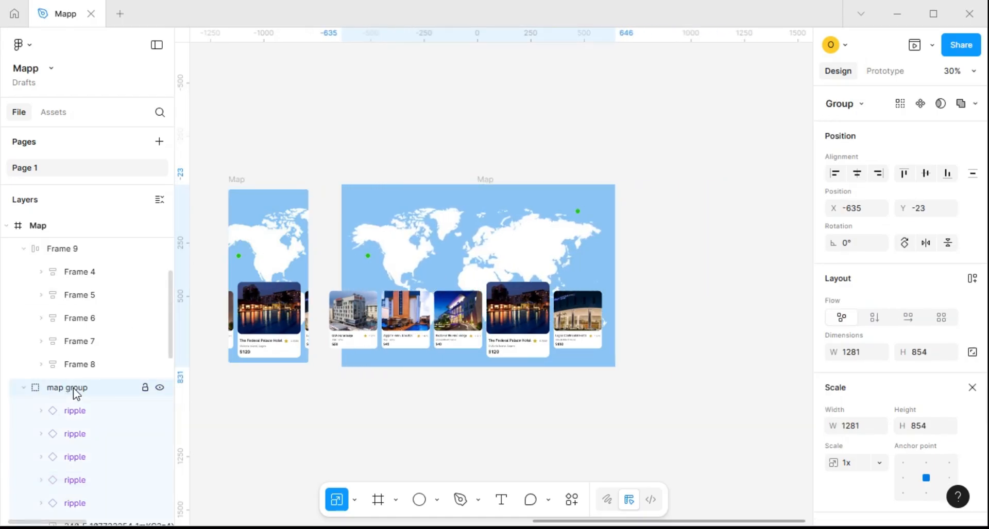
pyautogui.hotkey('shift', 'Left')
pyautogui.hotkey('shift', 'Left')
pyautogui.hotkey('shift', 'Left')
pyautogui.hotkey('shift', 'Left')
pyautogui.hotkey('shift', 'Left')
pyautogui.hotkey('shift', 'Left')
pyautogui.hotkey('shift', 'Left')
pyautogui.hotkey('shift', 'Left')
pyautogui.hotkey('shift', 'Left')
pyautogui.hotkey('shift', 'Left')
pyautogui.hotkey('shift', 'Left')
pyautogui.hotkey('shift', 'Left')
pyautogui.hotkey('shift', 'Left')
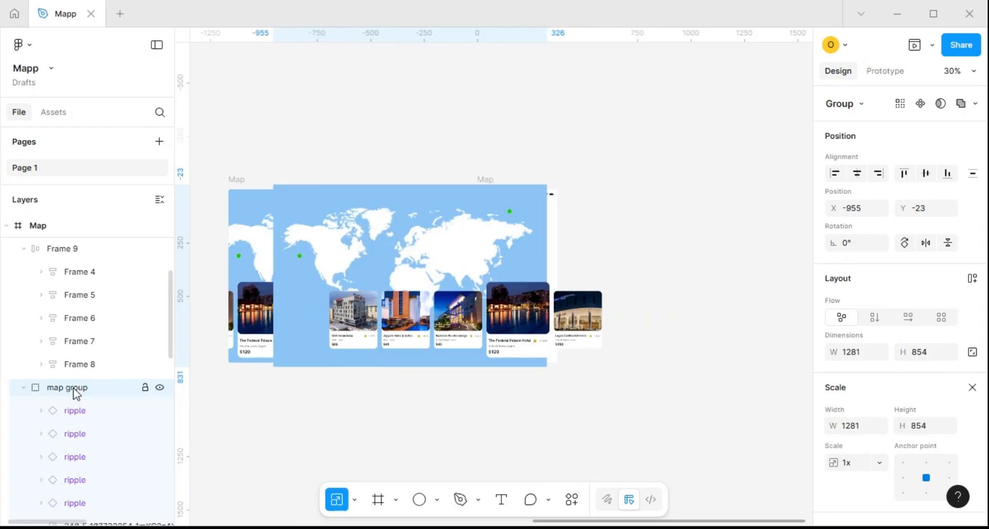
pyautogui.press('Right')
pyautogui.press('Right')
pyautogui.press('Right')
pyautogui.press('Right')
pyautogui.press('Right')
pyautogui.press('Right')
pyautogui.press('Right')
pyautogui.press('Right')
pyautogui.press('Right')
pyautogui.press('Right')
pyautogui.press('Right')
pyautogui.press('Right')
pyautogui.press('Right')
pyautogui.press('Right')
pyautogui.press('Right')
pyautogui.press('Right')
pyautogui.press('Right')
pyautogui.press('Right')
pyautogui.press('Right')
pyautogui.press('Right')
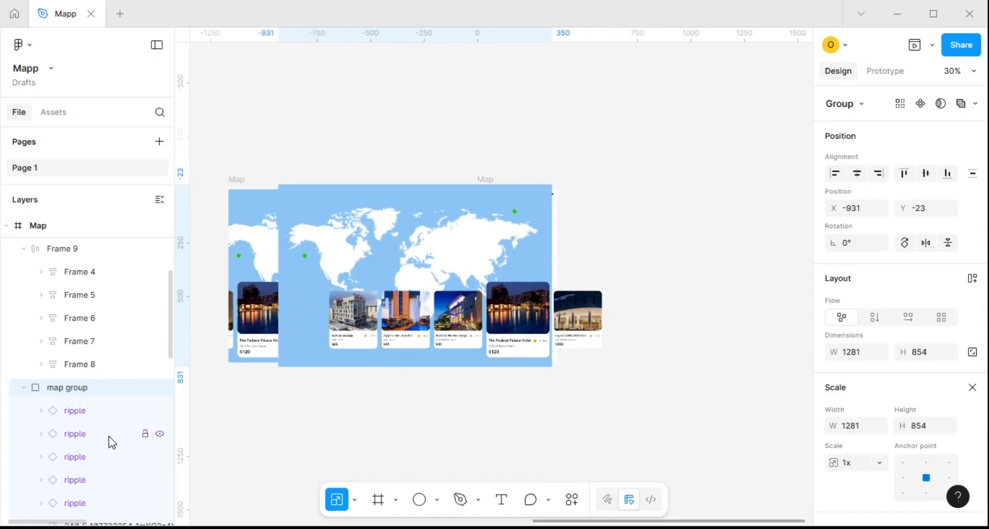
pyautogui.press('Right')
pyautogui.press('Right')
pyautogui.press('Right')
pyautogui.press('Right')
pyautogui.press('Right')
pyautogui.press('Right')
pyautogui.press('Right')
pyautogui.press('Right')
pyautogui.press('Right')
pyautogui.press('Right')
pyautogui.press('Right')
pyautogui.press('Right')
pyautogui.press('Right')
pyautogui.press('Right')
pyautogui.press('Right')
pyautogui.press('Right')
pyautogui.press('Right')
pyautogui.press('Right')
pyautogui.press('Right')
pyautogui.press('Right')
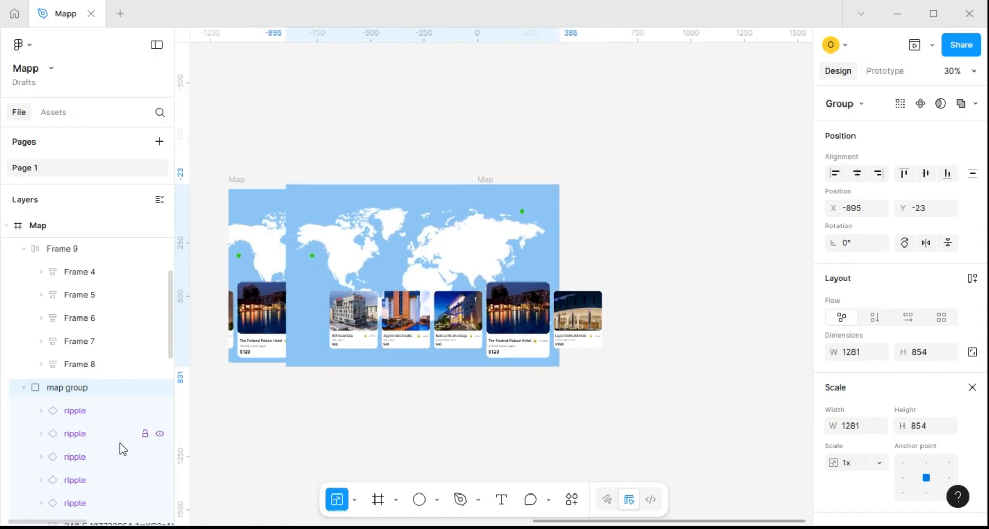
# Shift the row of hotel cards in the newest Map frame left to X -942
pyautogui.click(531, 332)
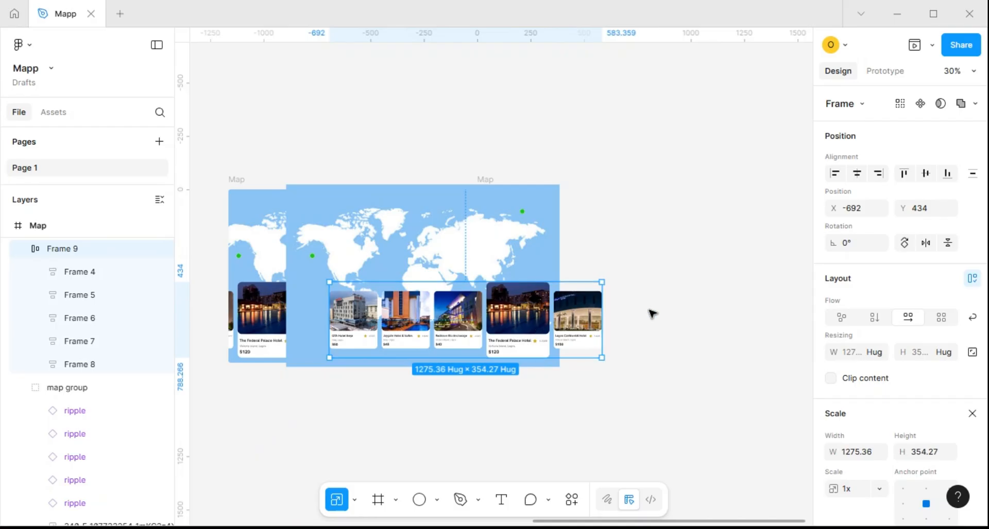
pyautogui.hotkey('shift', 'Left')
pyautogui.hotkey('shift', 'Left')
pyautogui.hotkey('shift', 'Left')
pyautogui.hotkey('shift', 'Left')
pyautogui.hotkey('shift', 'Left')
pyautogui.hotkey('shift', 'Left')
pyautogui.hotkey('shift', 'Left')
pyautogui.hotkey('shift', 'Left')
pyautogui.hotkey('shift', 'Left')
pyautogui.hotkey('shift', 'Left')
pyautogui.hotkey('shift', 'Left')
pyautogui.hotkey('shift', 'Left')
pyautogui.hotkey('shift', 'Left')
pyautogui.hotkey('shift', 'Left')
pyautogui.hotkey('shift', 'Left')
pyautogui.hotkey('shift', 'Left')
pyautogui.hotkey('shift', 'Left')
pyautogui.hotkey('shift', 'Left')
pyautogui.hotkey('shift', 'Left')
pyautogui.hotkey('shift', 'Left')
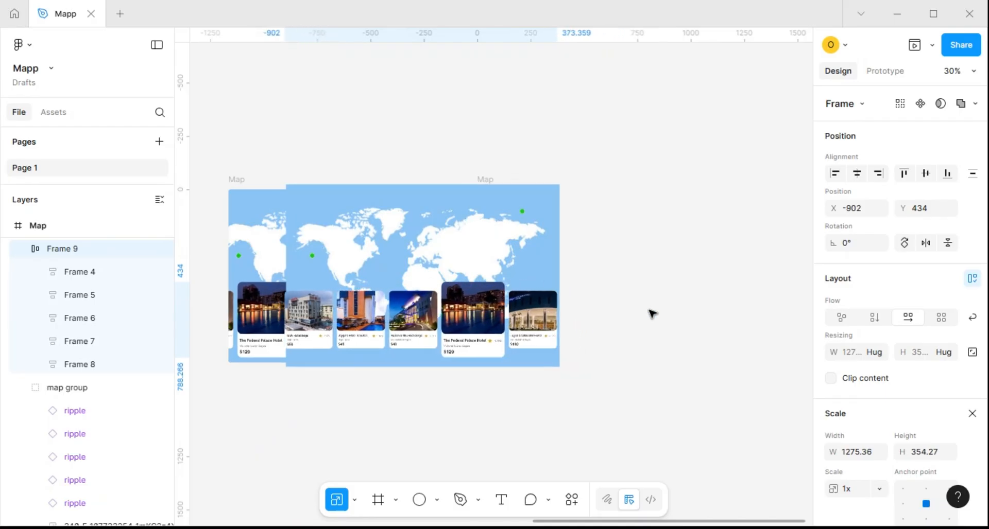
pyautogui.hotkey('shift', 'Left')
pyautogui.hotkey('shift', 'Left')
pyautogui.hotkey('shift', 'Left')
pyautogui.hotkey('shift', 'Left')
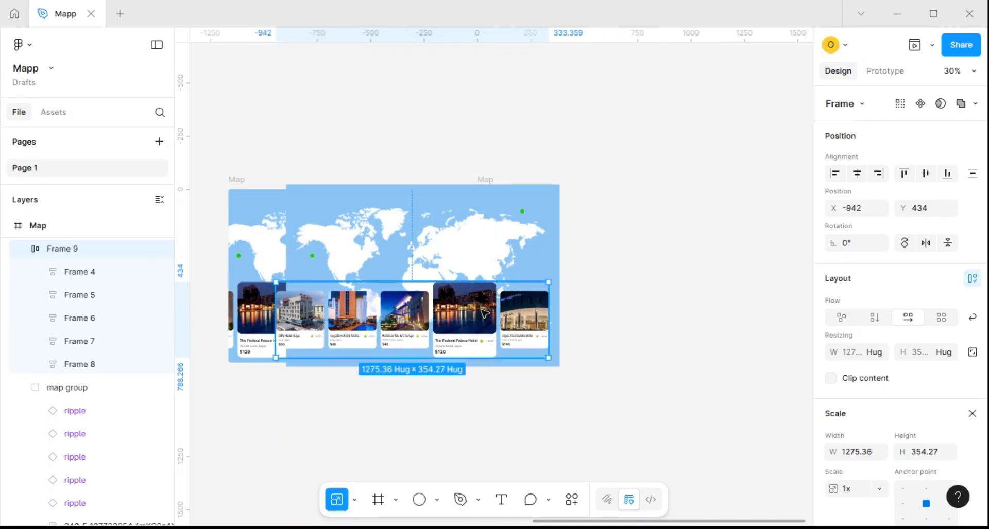
# Scale the enlarged Federal Palace Hotel card in this row down to a width of 225 and a height of 270
pyautogui.click(484, 313)
pyautogui.scroll(-1, 877, 388)
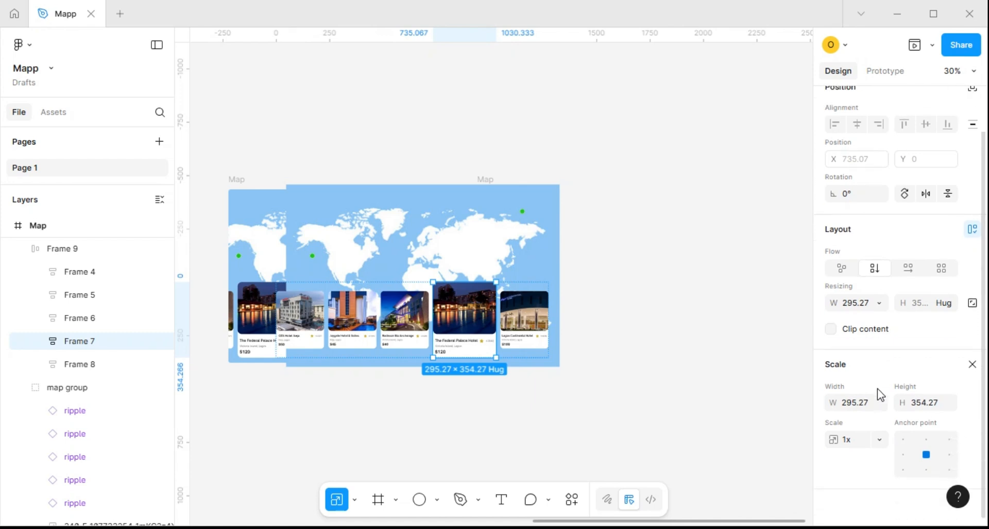
pyautogui.click(853, 403)
pyautogui.write('225')
pyautogui.press('Return')
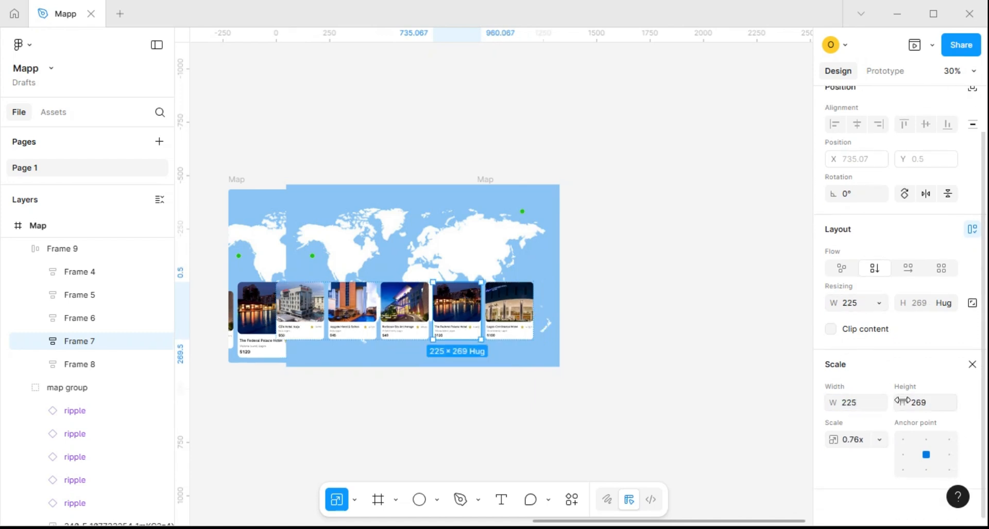
pyautogui.click(930, 408)
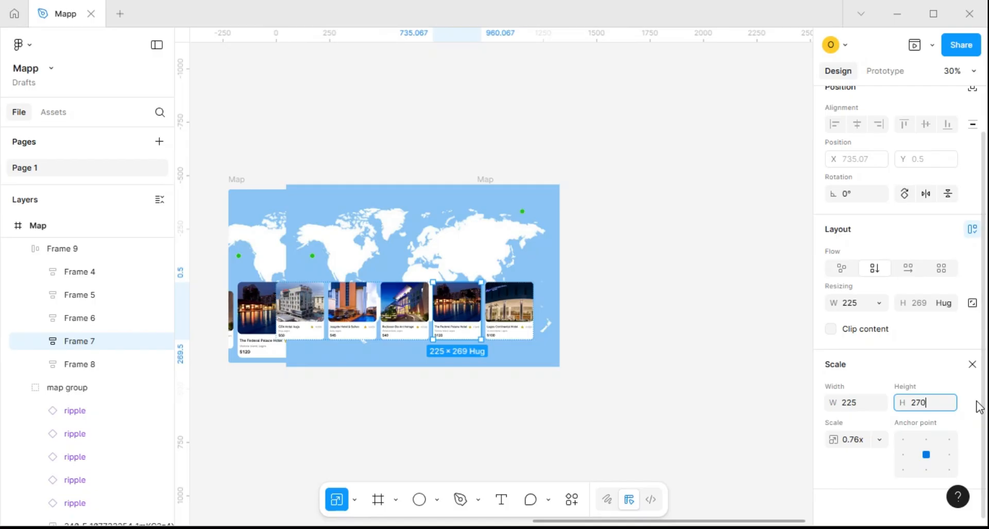
pyautogui.press('Return')
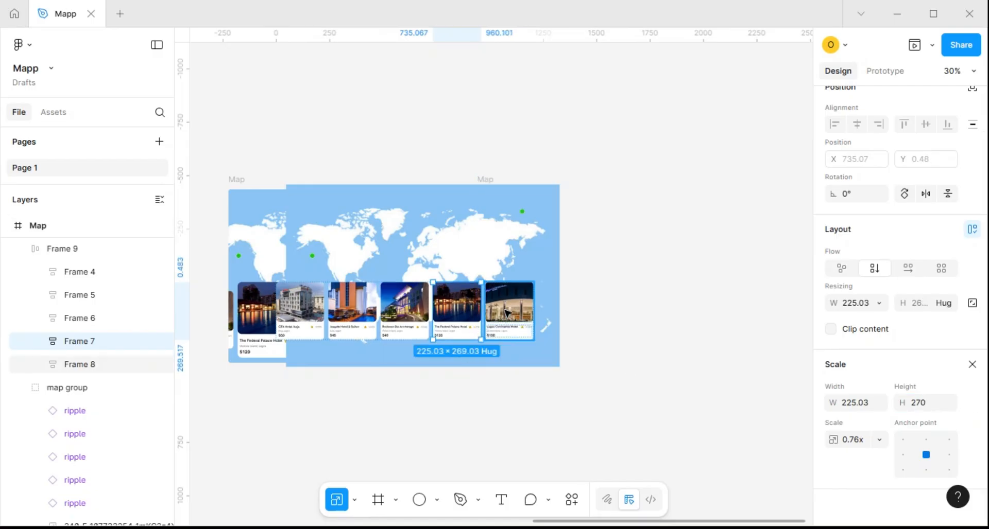
# Scale the Lagos Continental Hotel card up to a width of 293, then adjust its height to 353
pyautogui.click(513, 315)
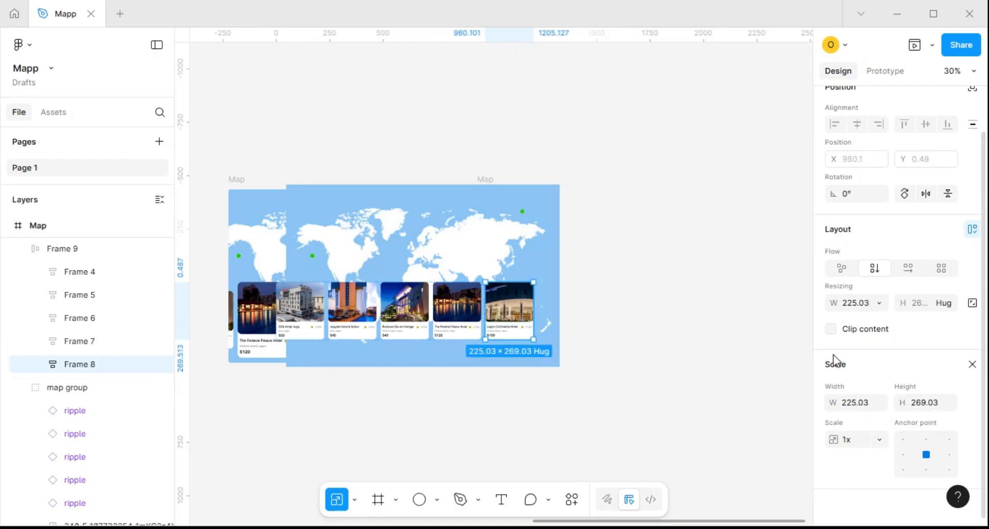
pyautogui.click(853, 407)
pyautogui.write('293')
pyautogui.click(932, 405)
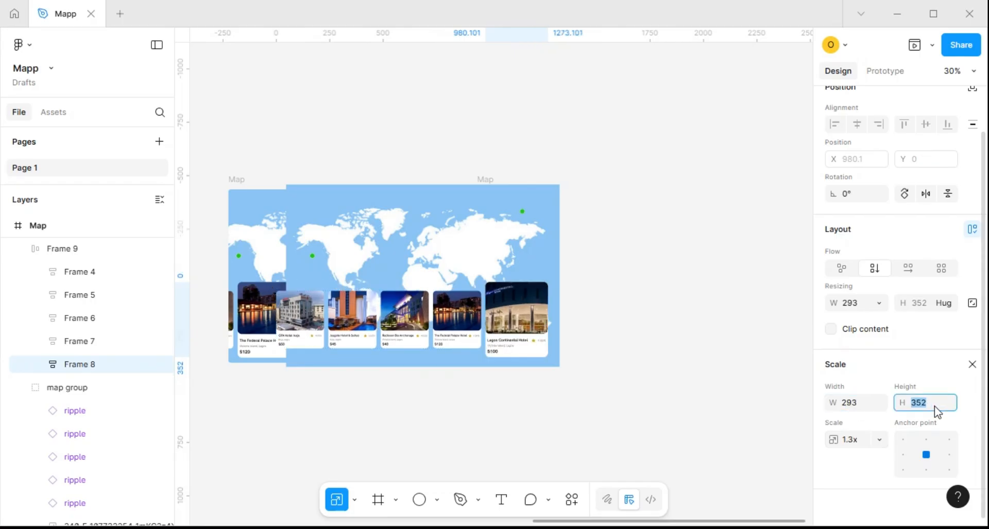
pyautogui.press('Return')
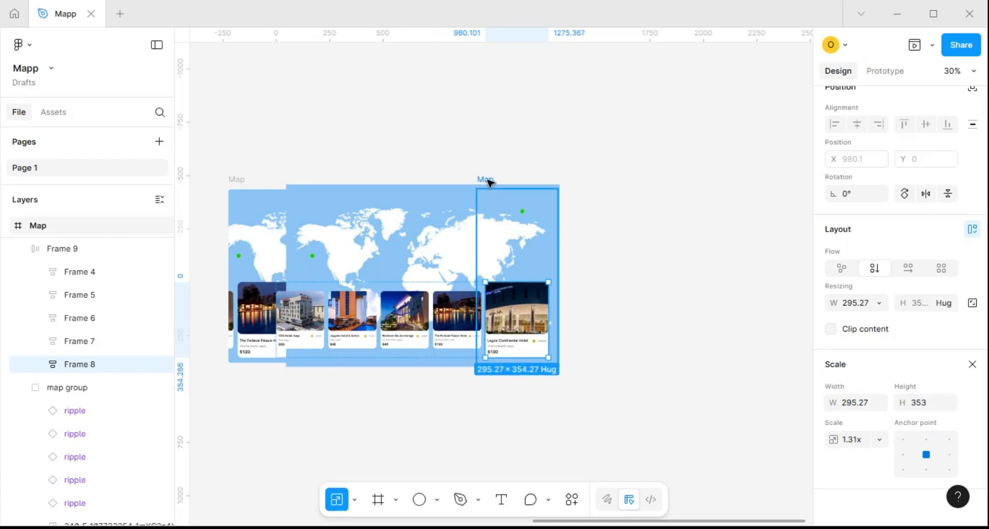
# Set the ripple marker off North America's west coast in the newest map, at X -797 and Y 286, to 0% opacity
pyautogui.click(312, 256)
pyautogui.doubleClick(312, 256)
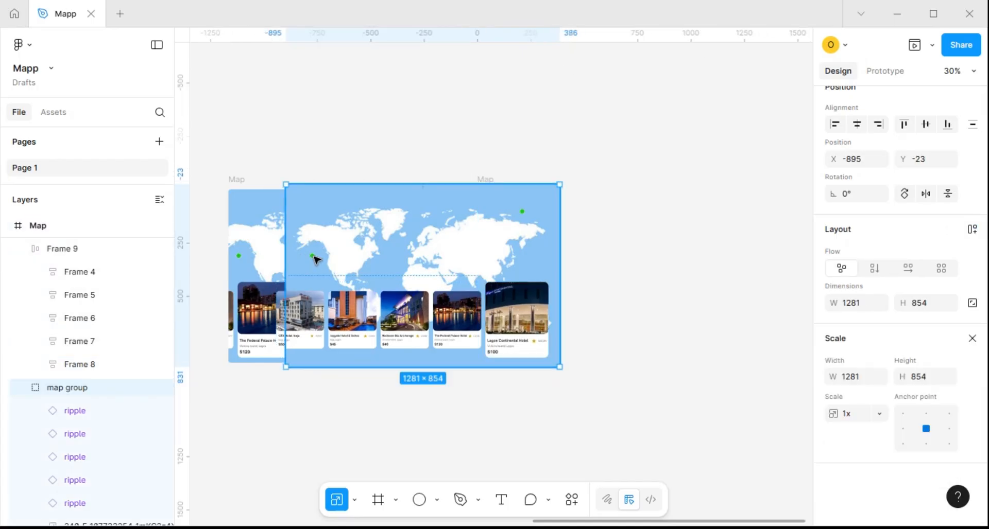
pyautogui.doubleClick(312, 256)
pyautogui.press('0')
pyautogui.press('0')
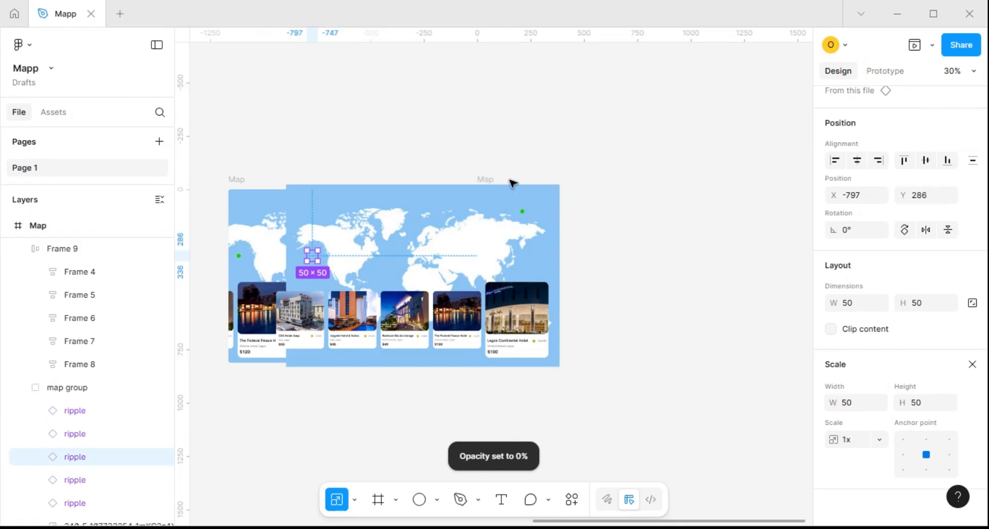
# Turn on content clipping for the newest Map frame and shift its hotel card row to X -933
pyautogui.click(554, 195)
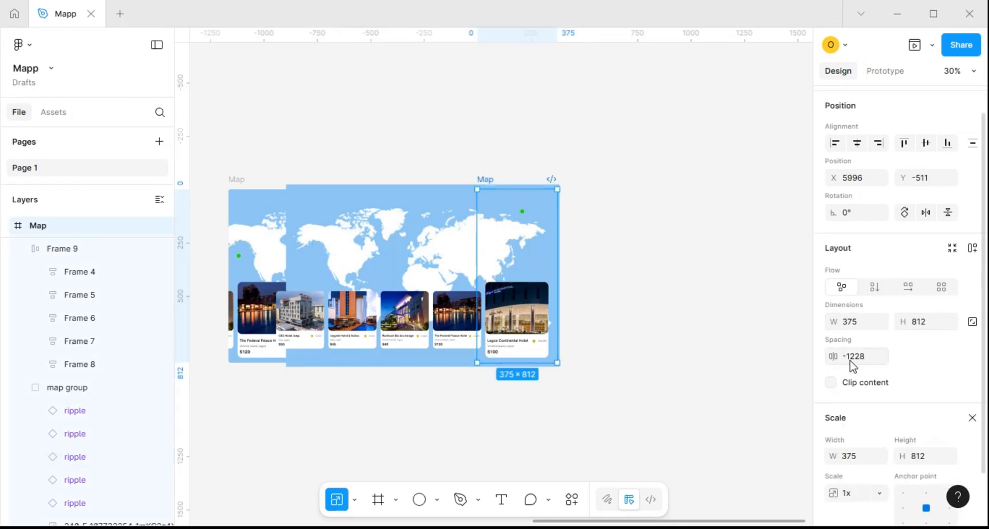
pyautogui.click(834, 385)
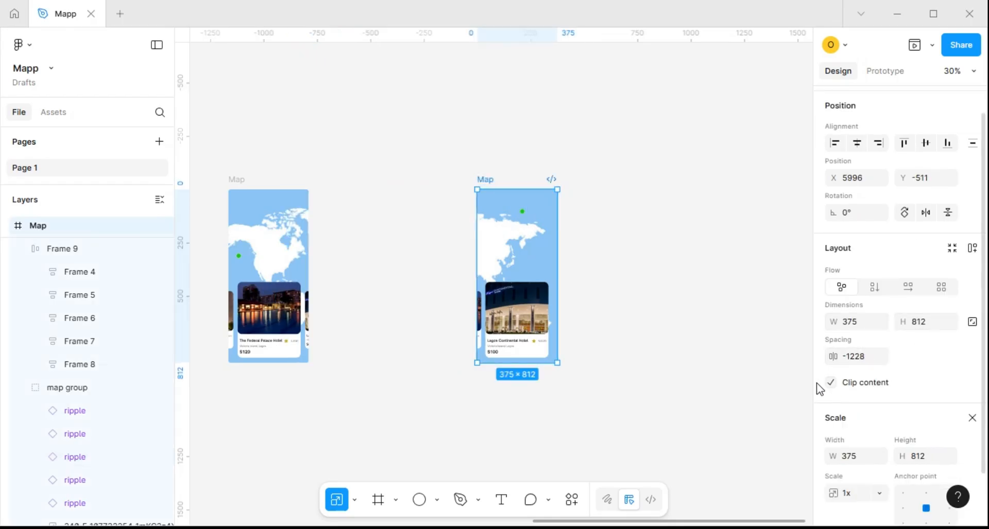
pyautogui.click(542, 337)
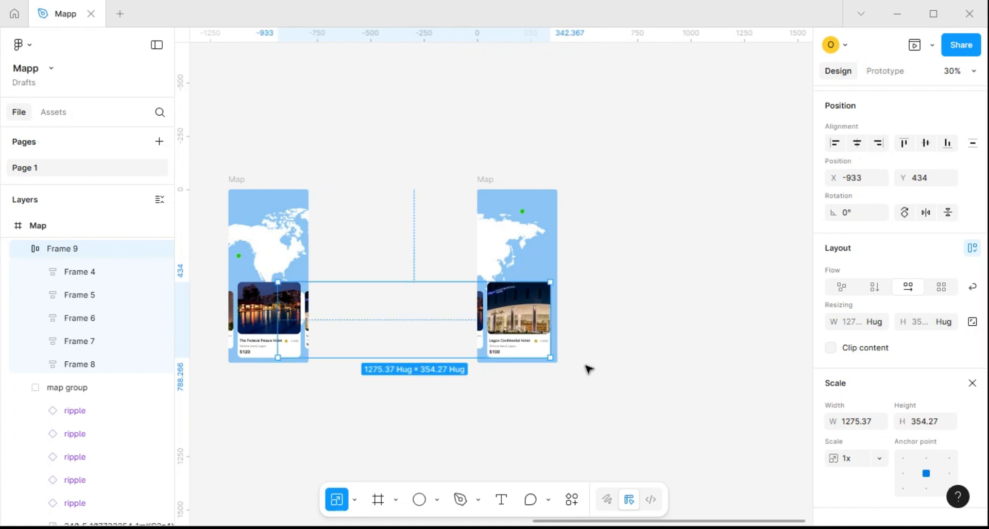
# Move the first Map frame right to X 1603, closer to the second Map frame
pyautogui.scroll(-5, 587, 368)
pyautogui.click(504, 412)
pyautogui.moveTo(503, 412); pyautogui.dragTo(662, 290)
pyautogui.scroll(-4, 660, 289)
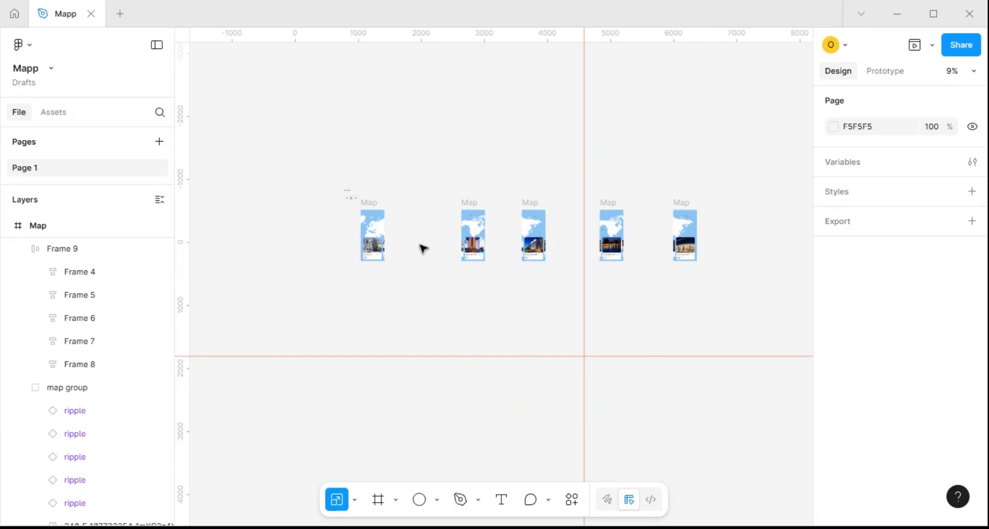
pyautogui.scroll(4, 373, 221)
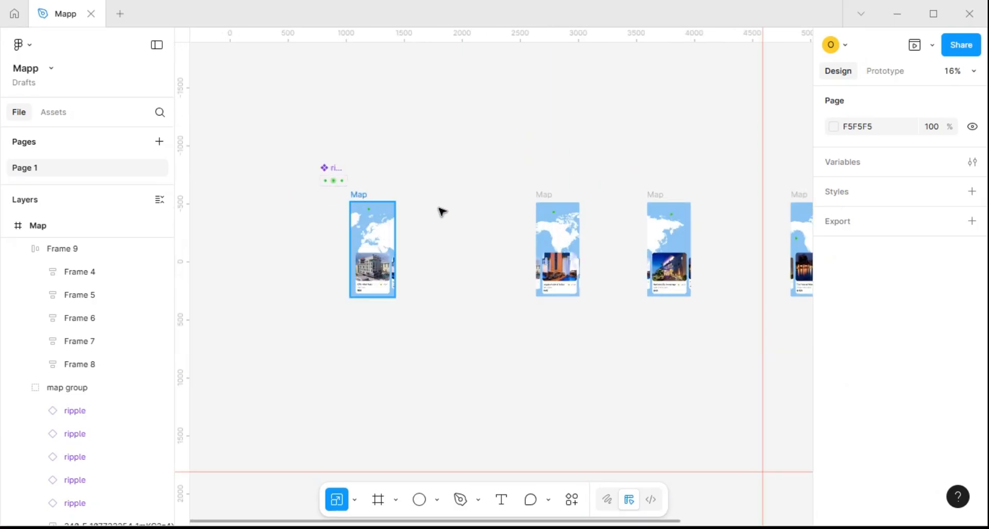
pyautogui.moveTo(358, 199); pyautogui.dragTo(419, 200)
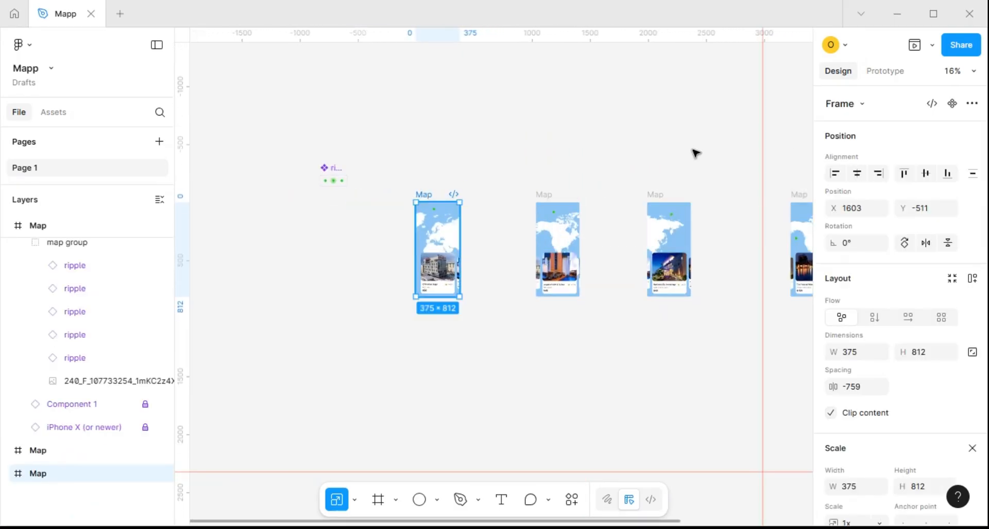
# Switch to prototyping and link the partly hidden Joygate Hotel card in the first Map frame to the second Map frame
pyautogui.click(893, 72)
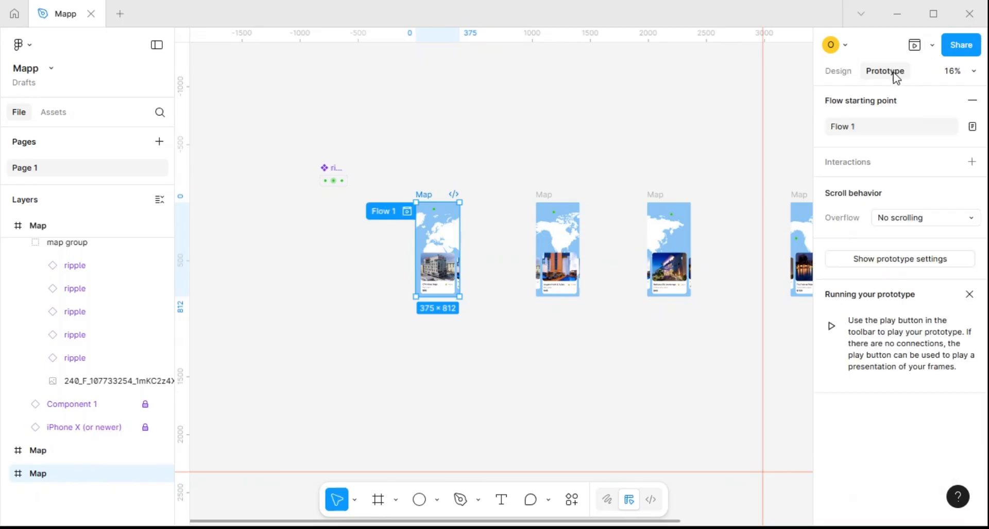
pyautogui.click(441, 278)
pyautogui.scroll(3, 443, 278)
pyautogui.scroll(3, 466, 278)
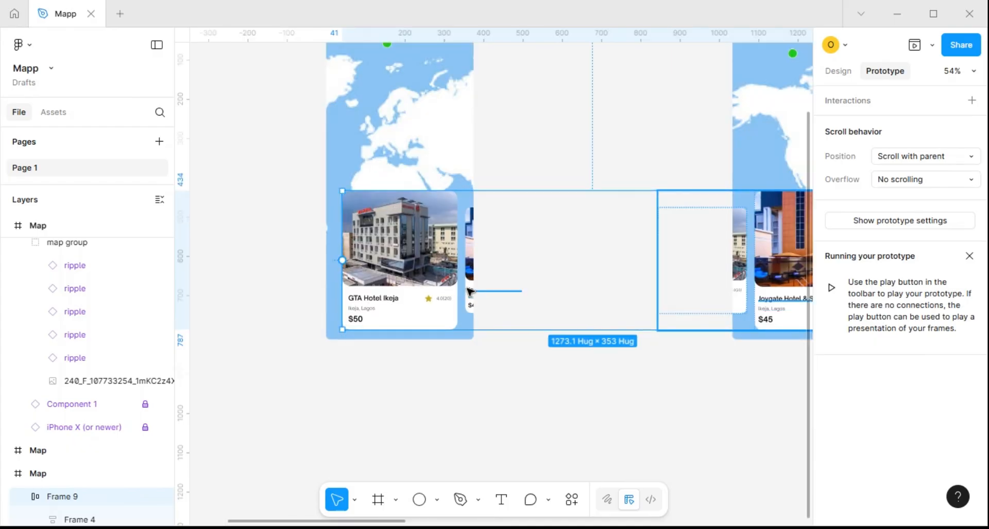
pyautogui.scroll(5, 470, 301)
pyautogui.click(471, 259)
pyautogui.scroll(-3, 472, 259)
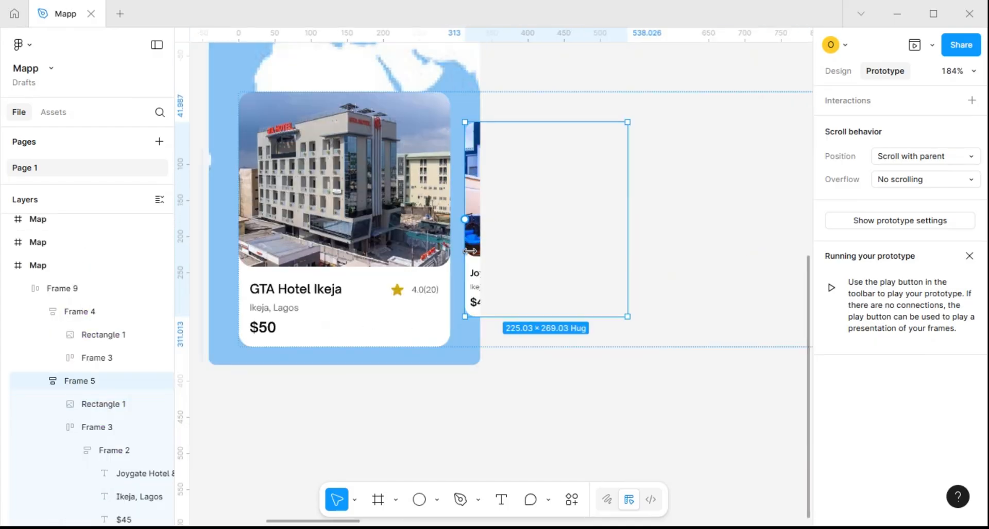
pyautogui.click(621, 211)
pyautogui.moveTo(638, 211); pyautogui.dragTo(733, 132)
pyautogui.hotkey('ctrl', '-')
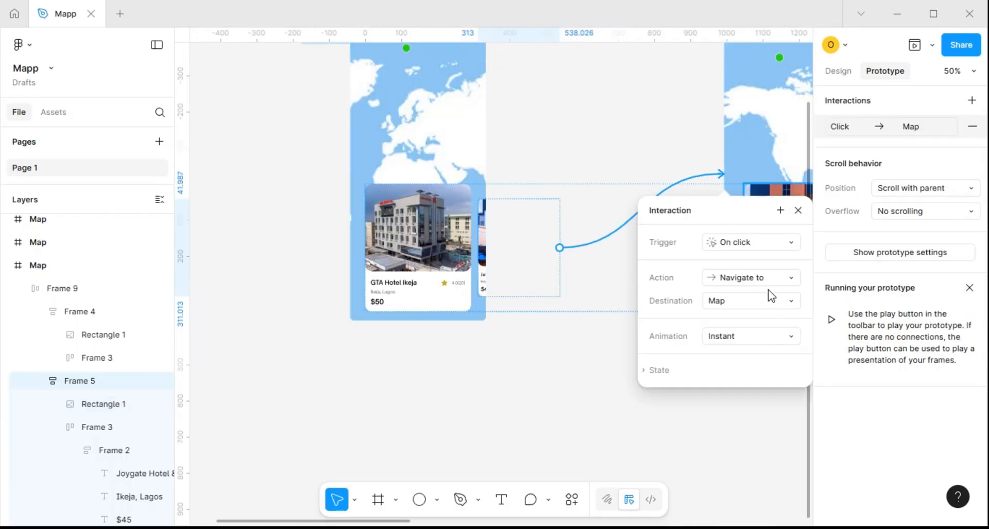
# Set the trigger of the Joygate Hotel card's link to On drag and close the interaction settings
pyautogui.click(778, 246)
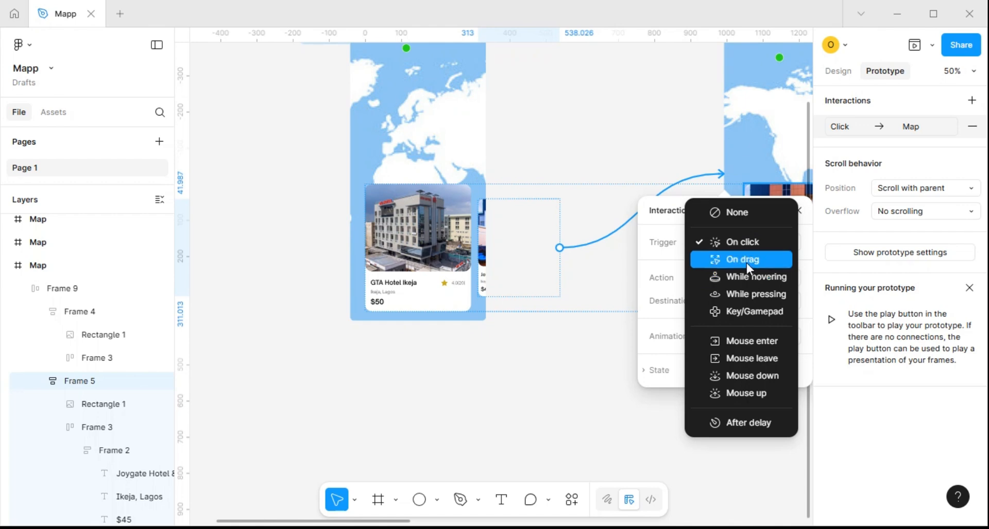
pyautogui.click(746, 263)
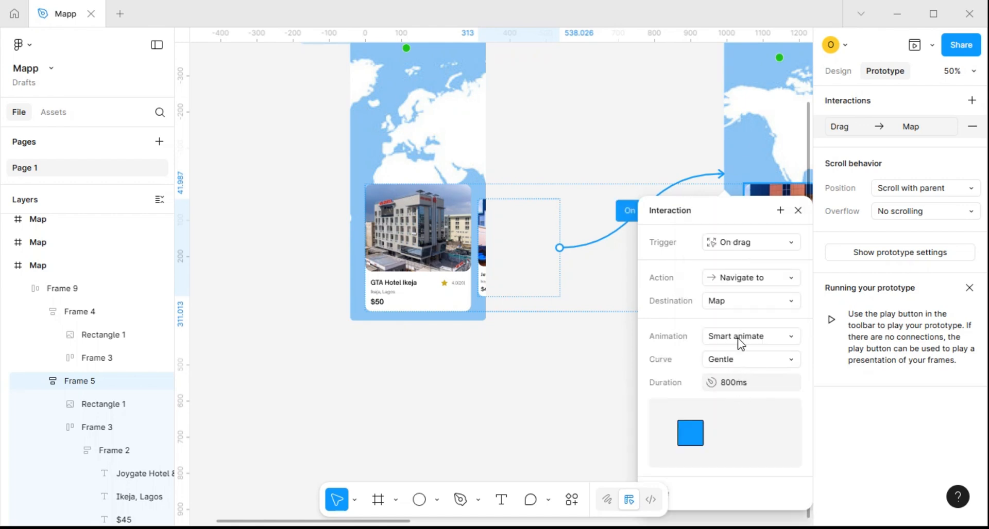
pyautogui.click(797, 210)
# Link the smaller GTA Hotel card in the second Map frame back to the first Map frame with an On drag trigger
pyautogui.scroll(-2, 569, 289)
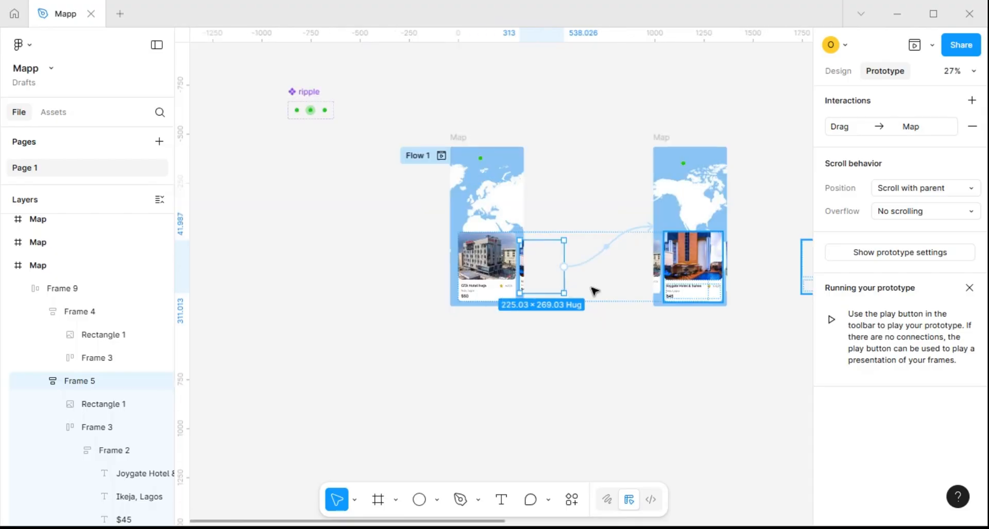
pyautogui.scroll(2, 652, 263)
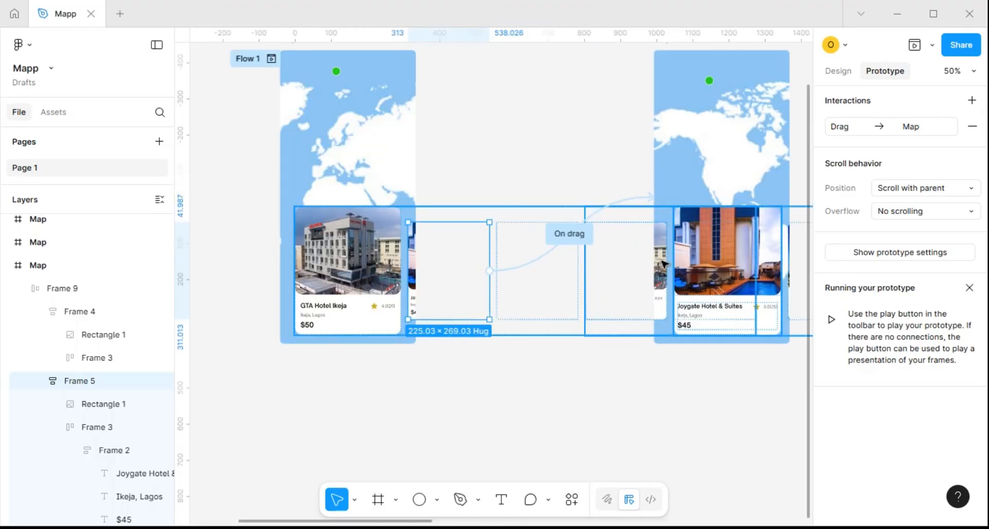
pyautogui.click(664, 264)
pyautogui.moveTo(585, 270); pyautogui.dragTo(420, 245)
pyautogui.click(461, 266)
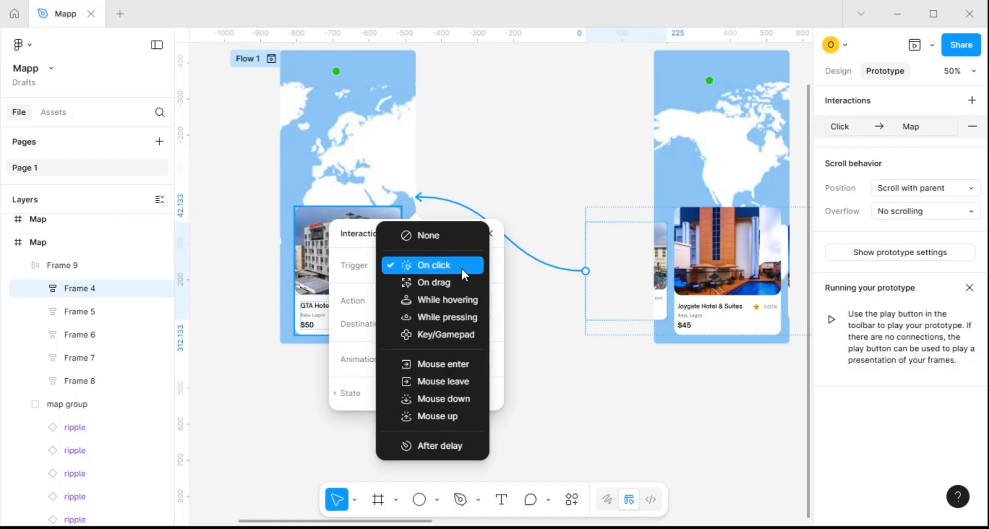
pyautogui.click(447, 282)
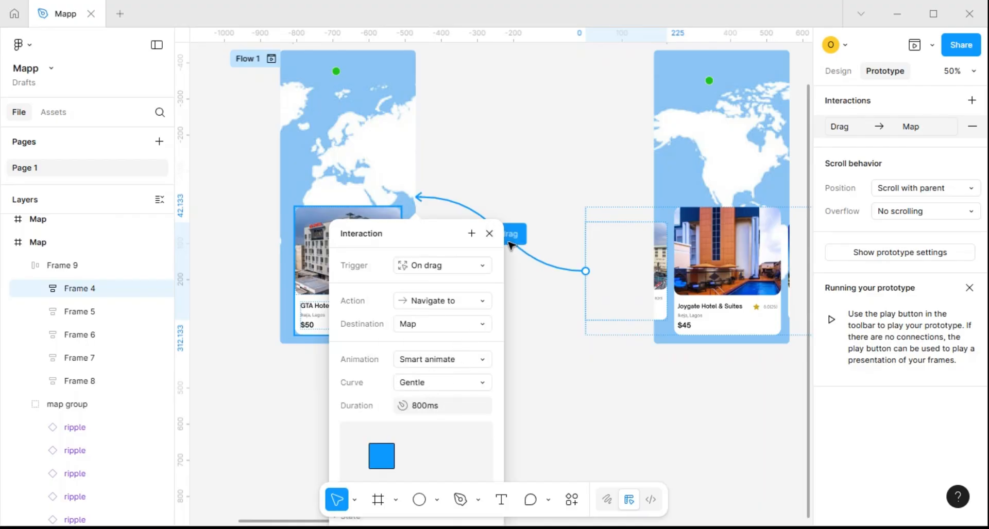
pyautogui.click(490, 234)
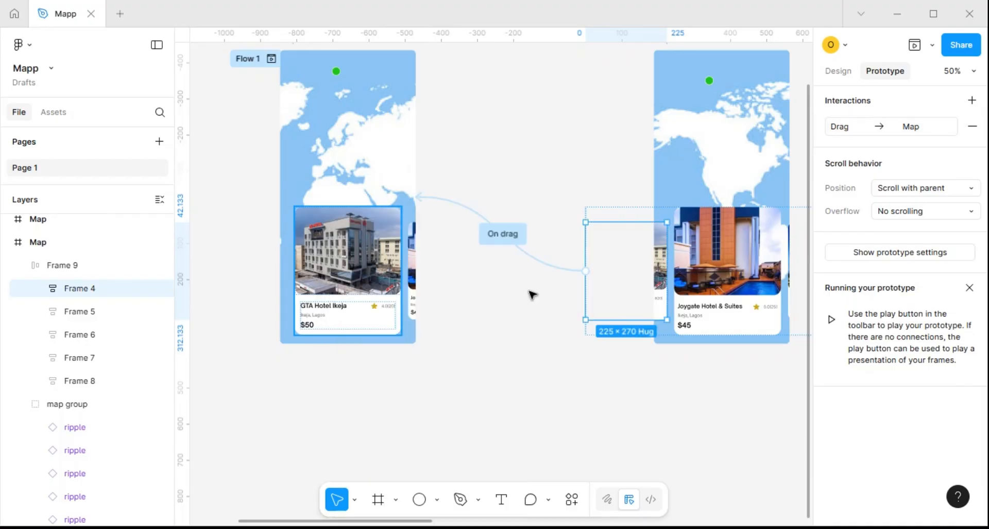
pyautogui.scroll(-3, 530, 293)
pyautogui.scroll(3, 624, 288)
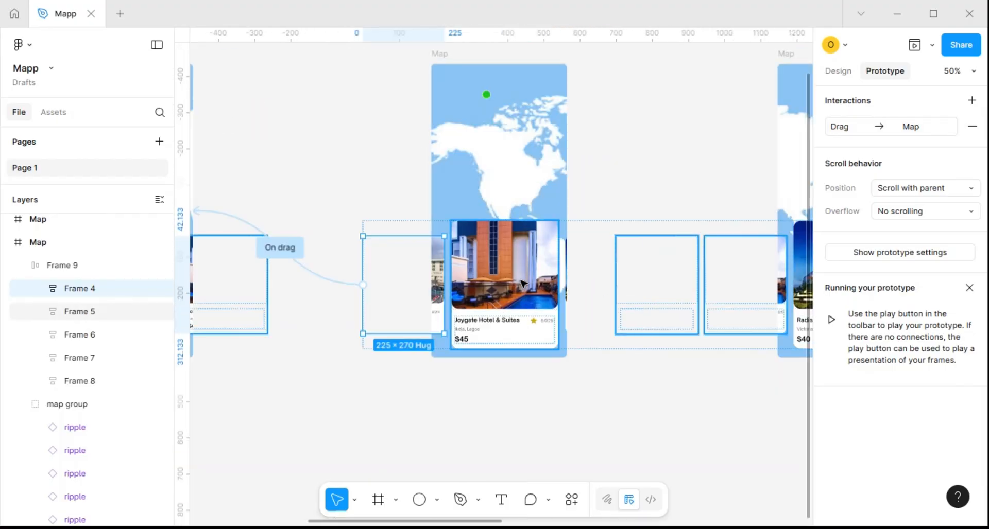
# Link the partly hidden Radisson Blu card in the second Map frame to the third Map frame with an On drag trigger
pyautogui.scroll(5, 559, 278)
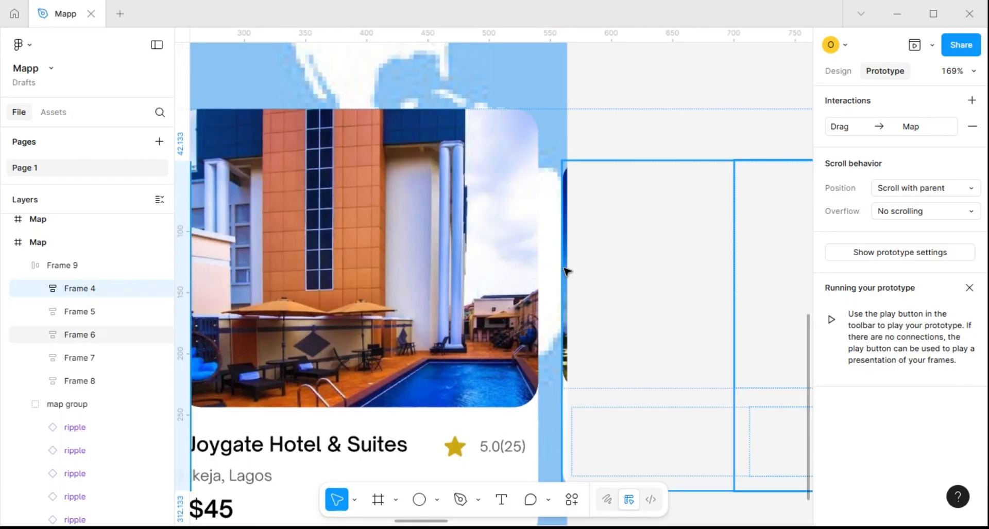
pyautogui.click(564, 269)
pyautogui.scroll(-5, 564, 268)
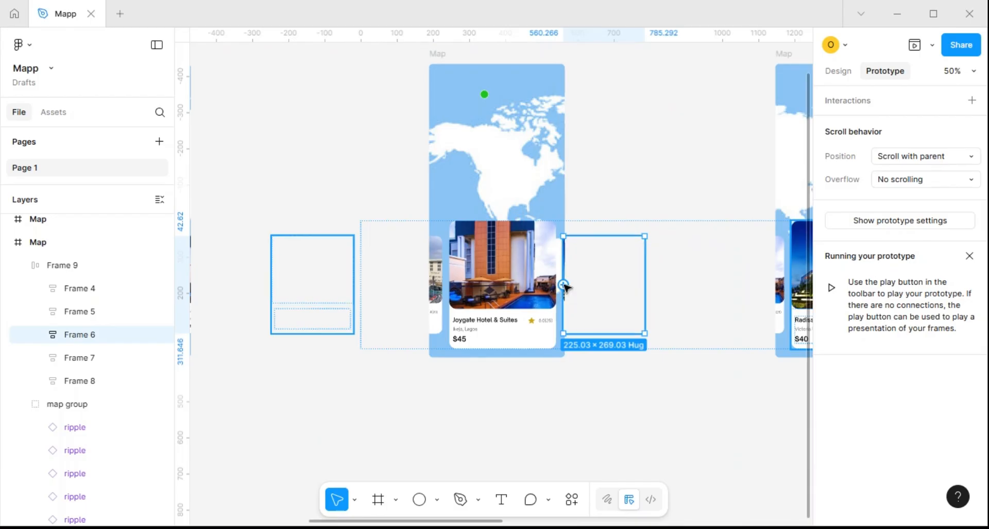
pyautogui.moveTo(644, 285); pyautogui.dragTo(764, 189)
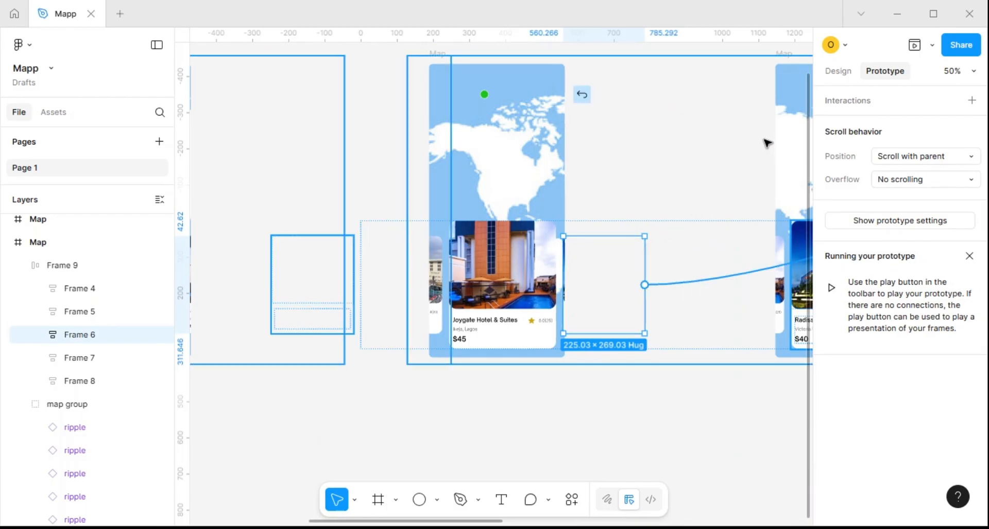
pyautogui.moveTo(702, 171); pyautogui.dragTo(781, 115)
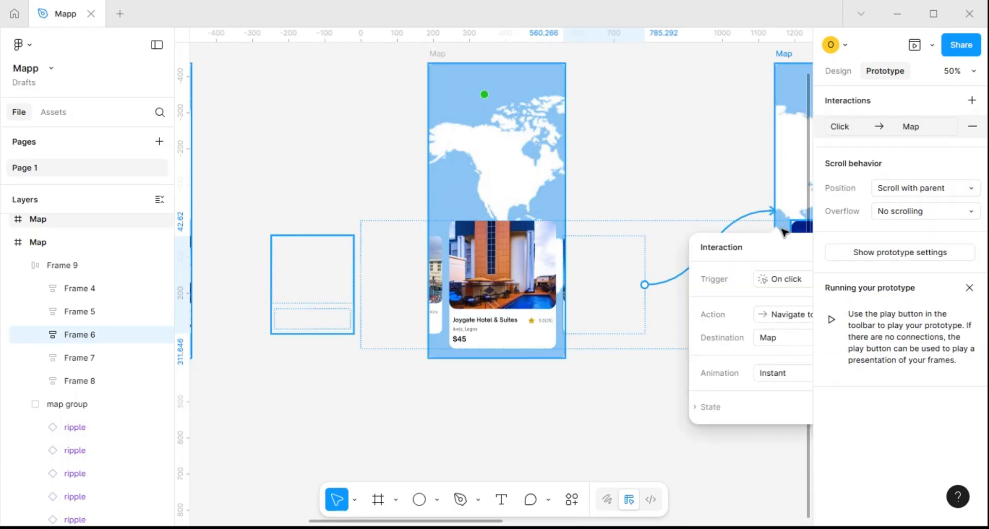
pyautogui.click(800, 280)
pyautogui.click(788, 298)
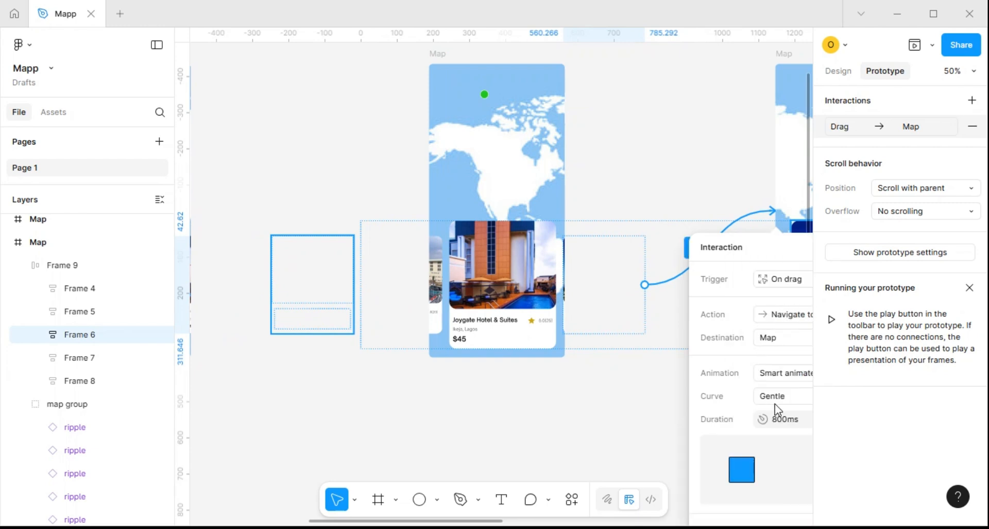
pyautogui.press('Escape')
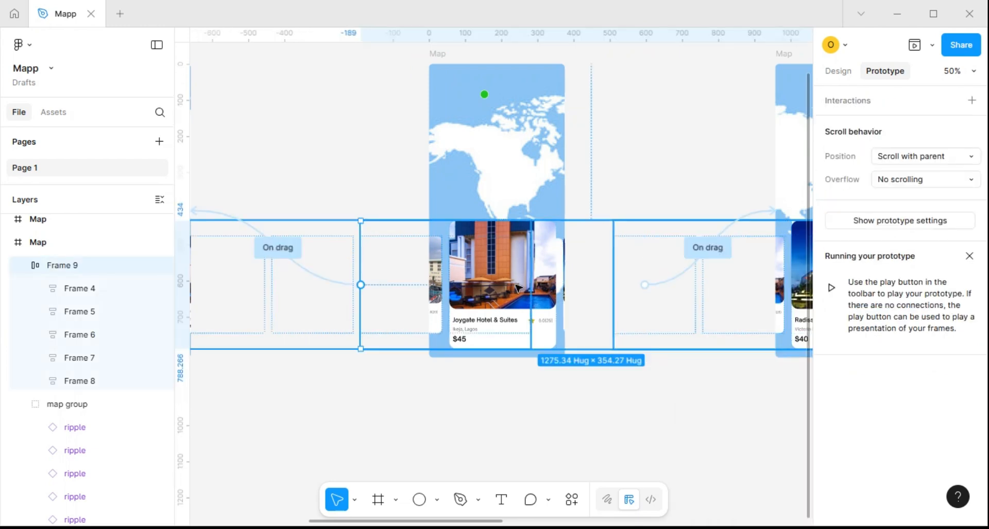
# Nudge the hotel card row in the second Map frame left to X -205 so more of the following card shows
pyautogui.press('Left')
pyautogui.press('Left')
pyautogui.press('Left')
pyautogui.press('Left')
pyautogui.press('Left')
pyautogui.press('Left')
pyautogui.press('Left')
pyautogui.press('Left')
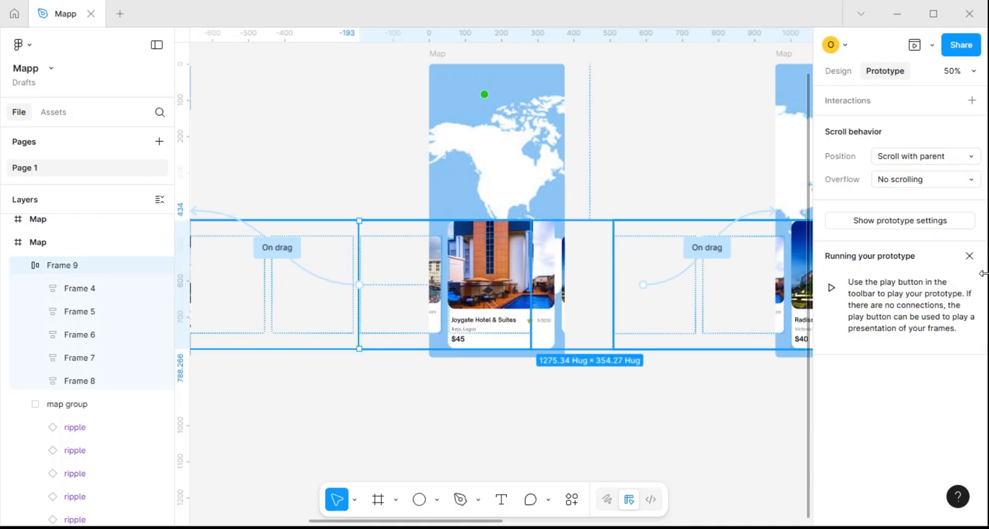
pyautogui.press('Left')
pyautogui.press('Left')
pyautogui.press('Left')
pyautogui.press('Left')
pyautogui.press('Left')
pyautogui.press('Left')
pyautogui.press('Left')
pyautogui.press('Left')
pyautogui.press('Left')
pyautogui.press('Left')
pyautogui.press('Left')
pyautogui.press('Left')
pyautogui.press('Left')
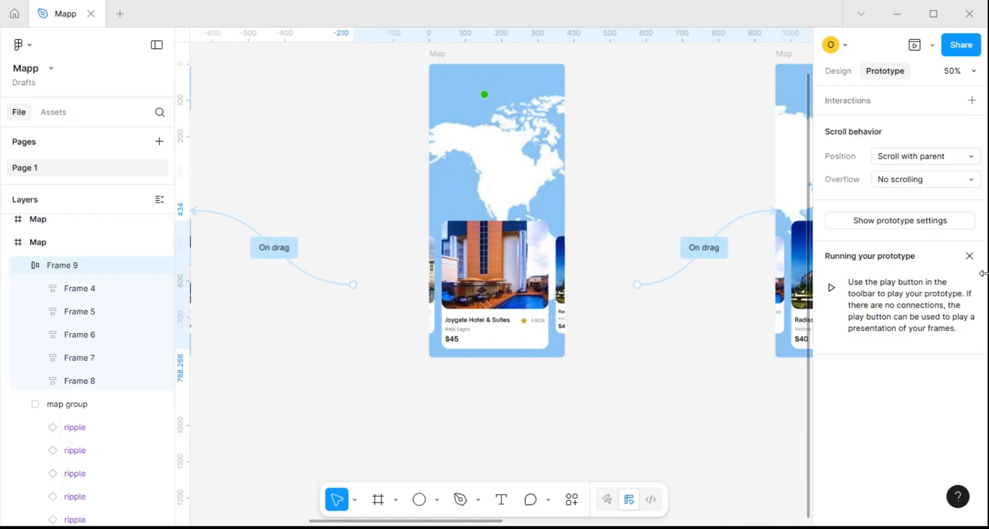
pyautogui.press('Right')
pyautogui.press('Right')
pyautogui.press('Right')
pyautogui.press('Right')
pyautogui.press('Right')
# Link the partly hidden Joygate Hotel card in the third Map frame back to the second Map frame with an On drag trigger
pyautogui.scroll(-5, 664, 228)
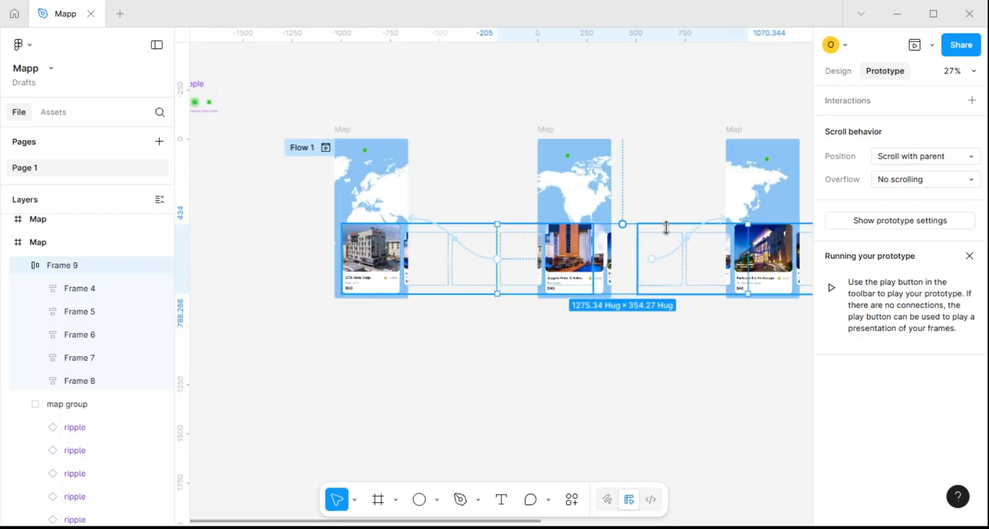
pyautogui.scroll(3, 729, 207)
pyautogui.scroll(3, 729, 206)
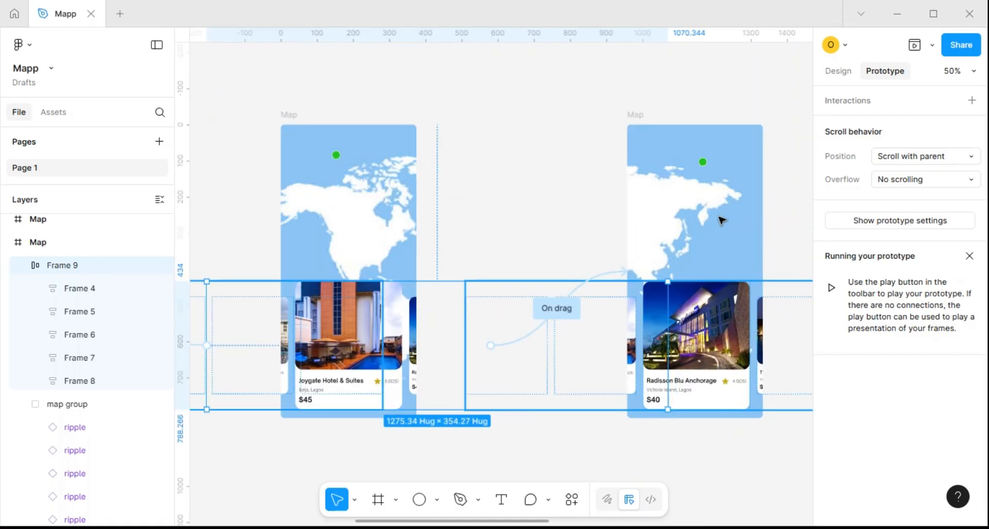
pyautogui.scroll(-3, 688, 256)
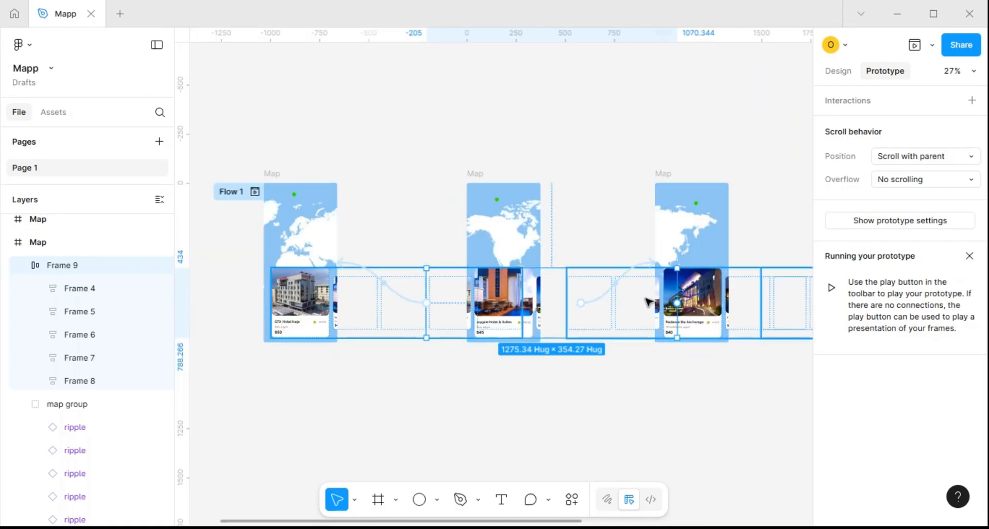
pyautogui.click(679, 257)
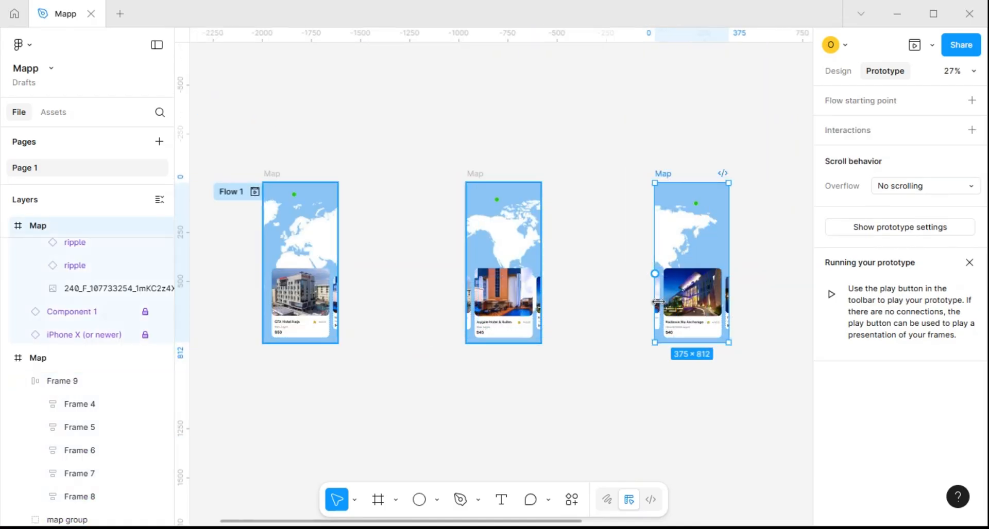
pyautogui.scroll(3, 658, 302)
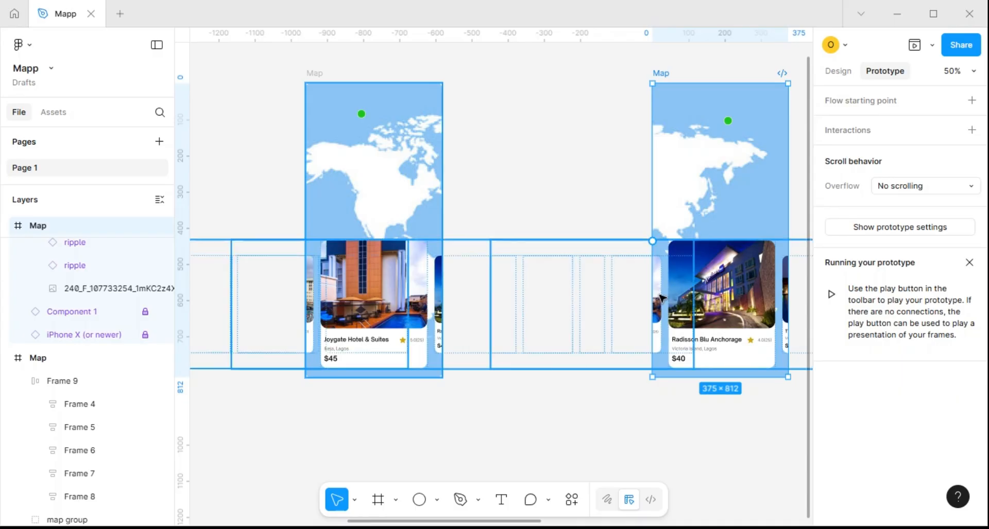
pyautogui.click(661, 298)
pyautogui.moveTo(661, 304); pyautogui.dragTo(433, 204)
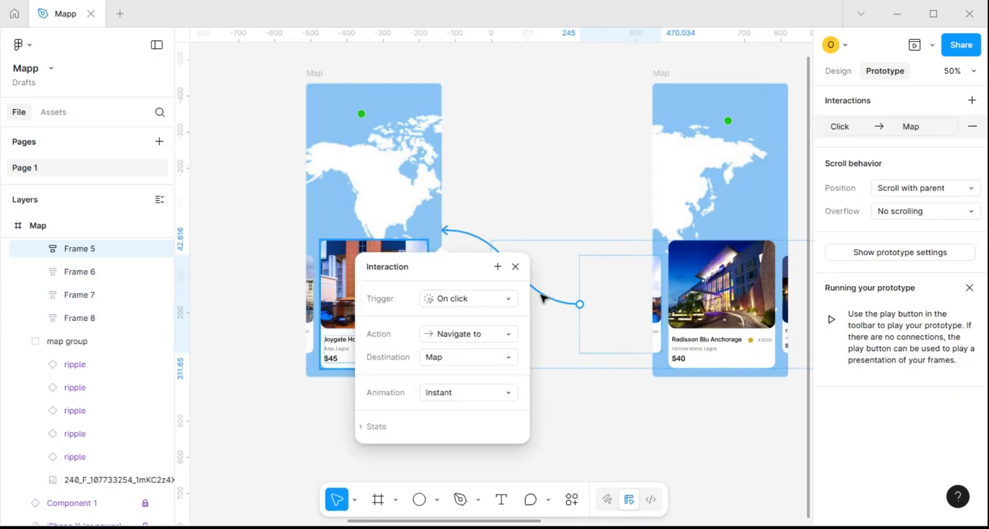
pyautogui.click(480, 301)
pyautogui.click(474, 323)
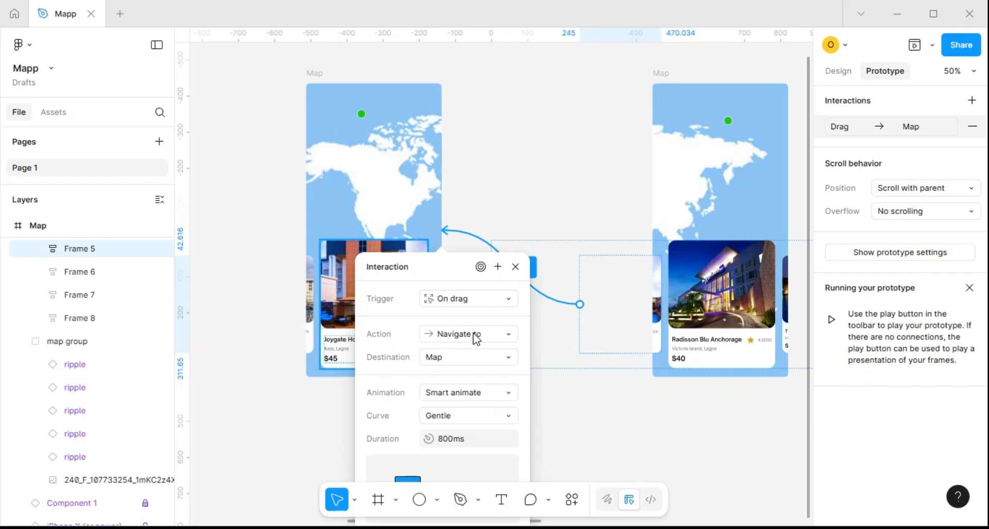
pyautogui.click(515, 267)
# Link the partly hidden Federal Palace Hotel card in the third Map frame to the fourth Map frame with an On drag trigger
pyautogui.scroll(-5, 591, 347)
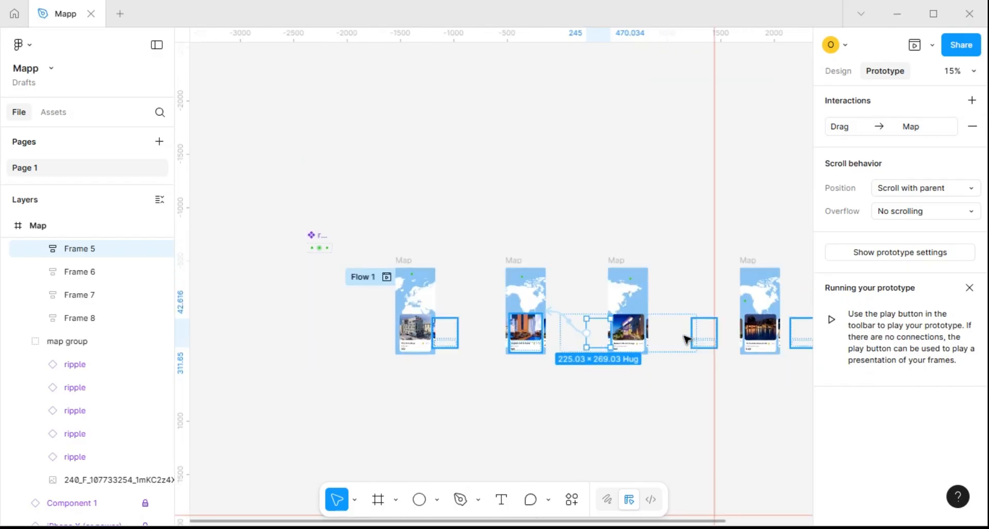
pyautogui.scroll(5, 686, 339)
pyautogui.click(557, 311)
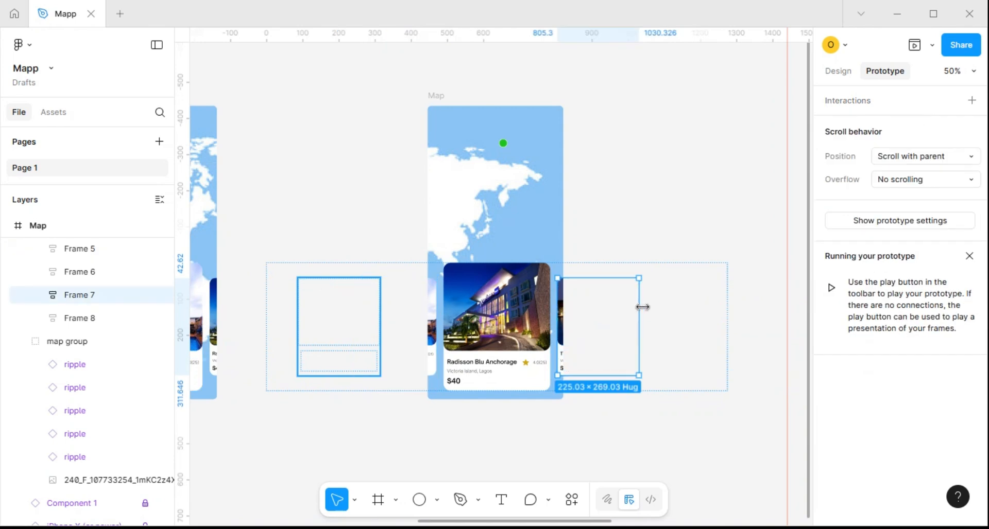
pyautogui.scroll(-3, 640, 314)
pyautogui.moveTo(639, 323); pyautogui.dragTo(772, 285)
pyautogui.click(797, 357)
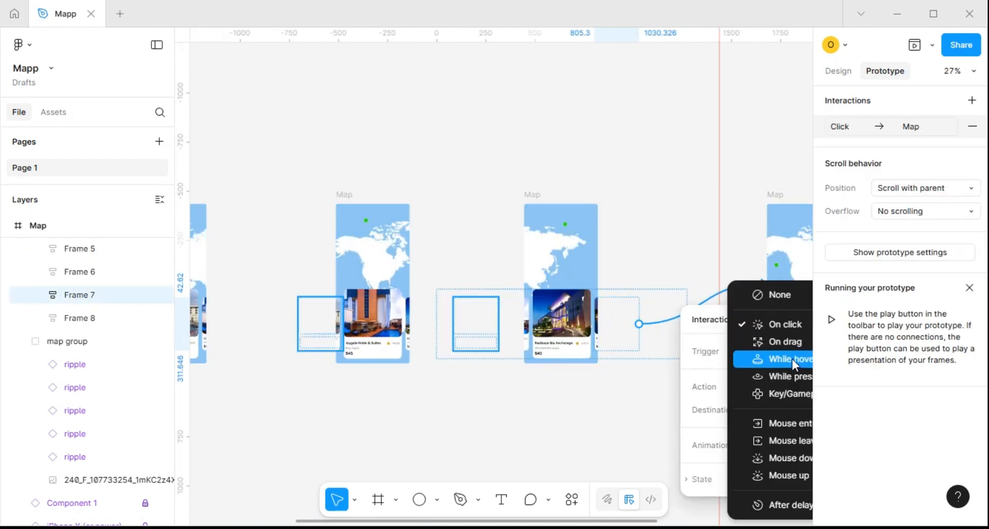
pyautogui.click(787, 344)
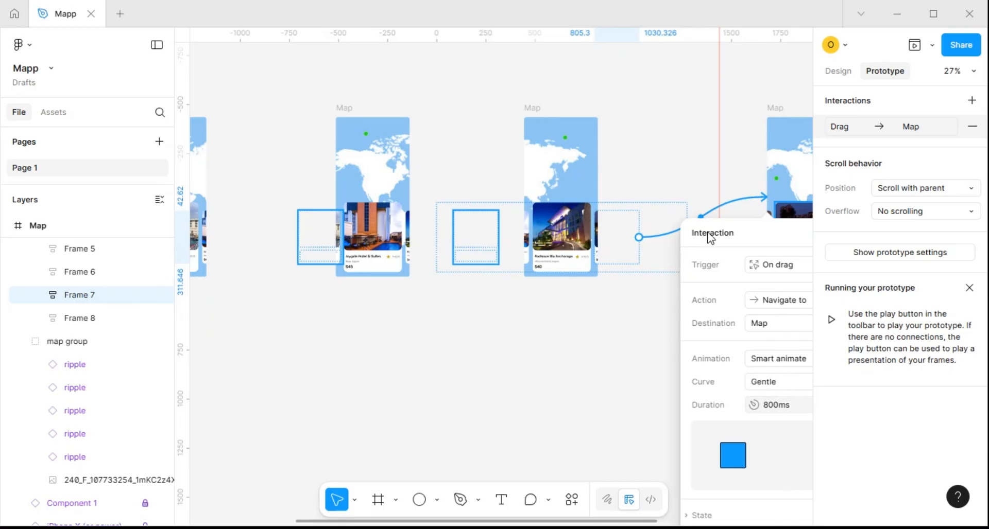
pyautogui.click(606, 302)
# Nudge the hotel card row in the third Map frame left to X -455
pyautogui.click(569, 252)
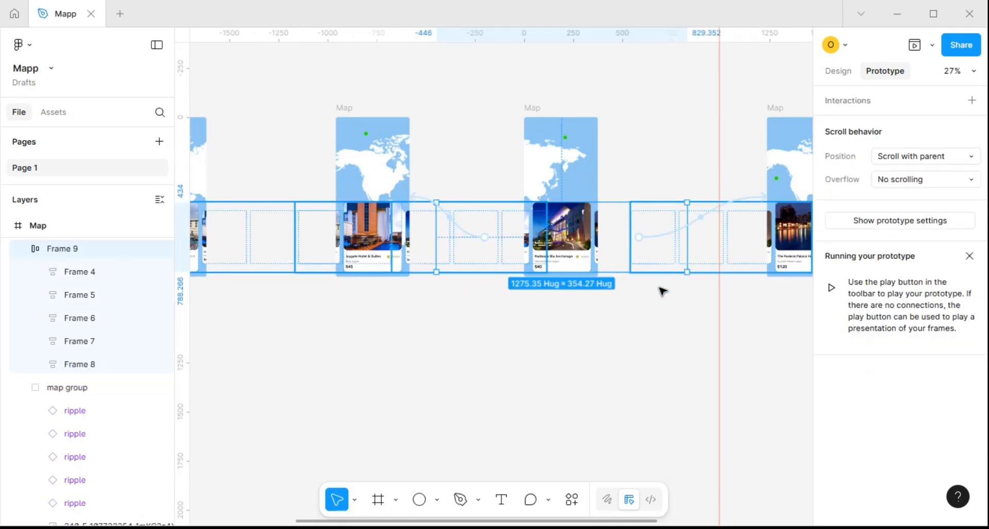
pyautogui.press('Left')
pyautogui.press('Left')
pyautogui.press('Left')
pyautogui.press('Left')
pyautogui.press('Left')
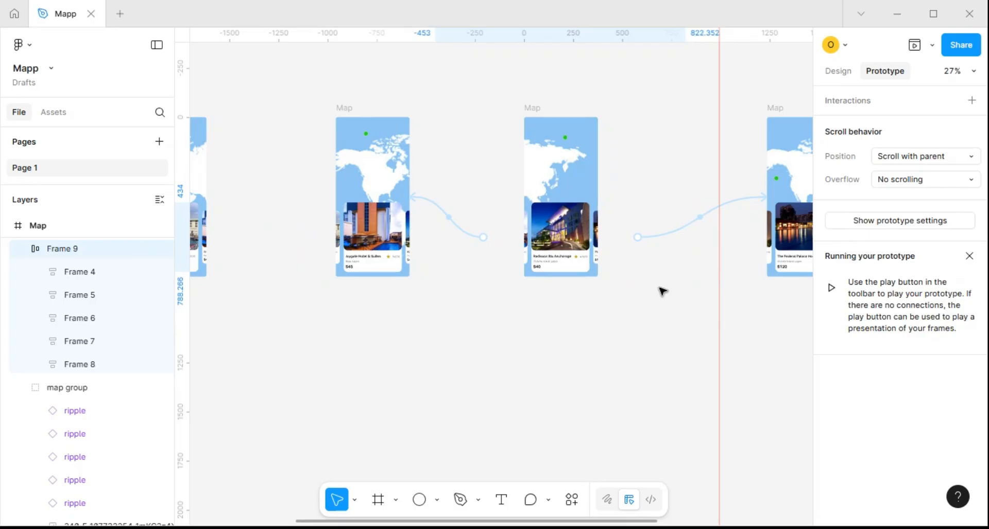
# Link the partly hidden Radisson Blu card in the fourth Map frame back to the third Map frame with an On drag trigger
pyautogui.scroll(-3, 629, 250)
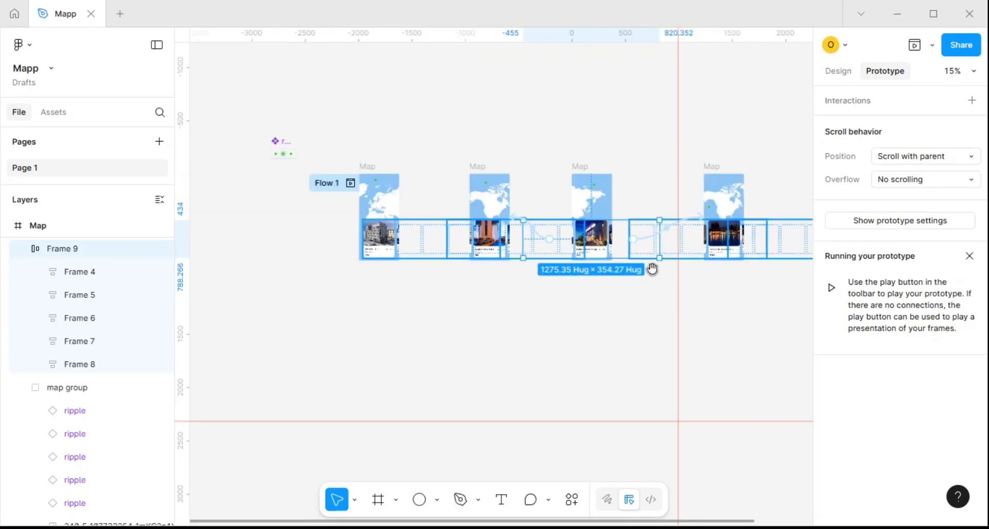
pyautogui.scroll(-3, 573, 226)
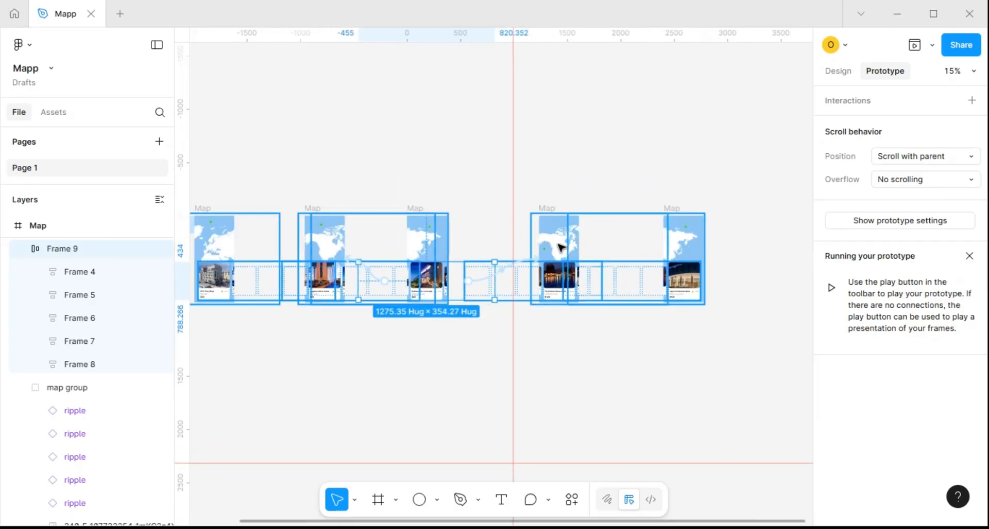
pyautogui.scroll(3, 562, 247)
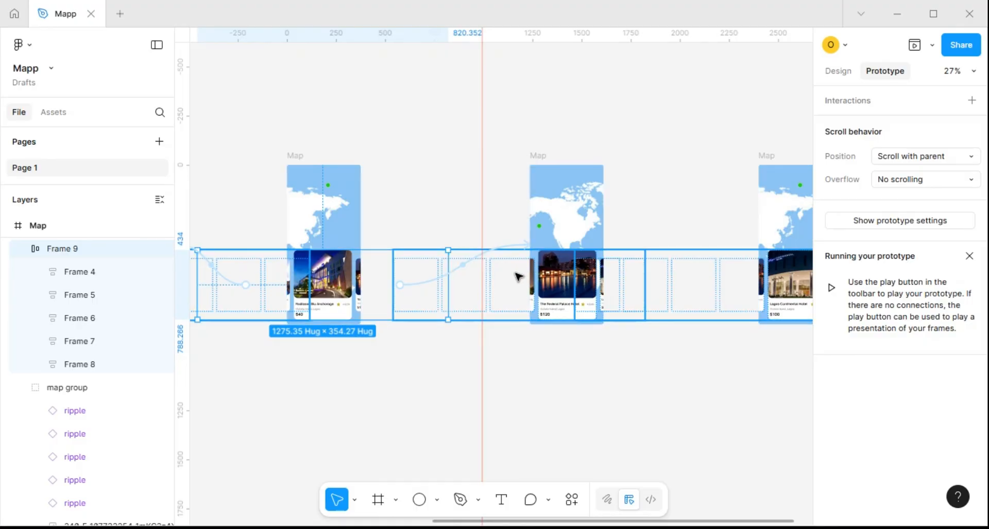
pyautogui.scroll(3, 526, 278)
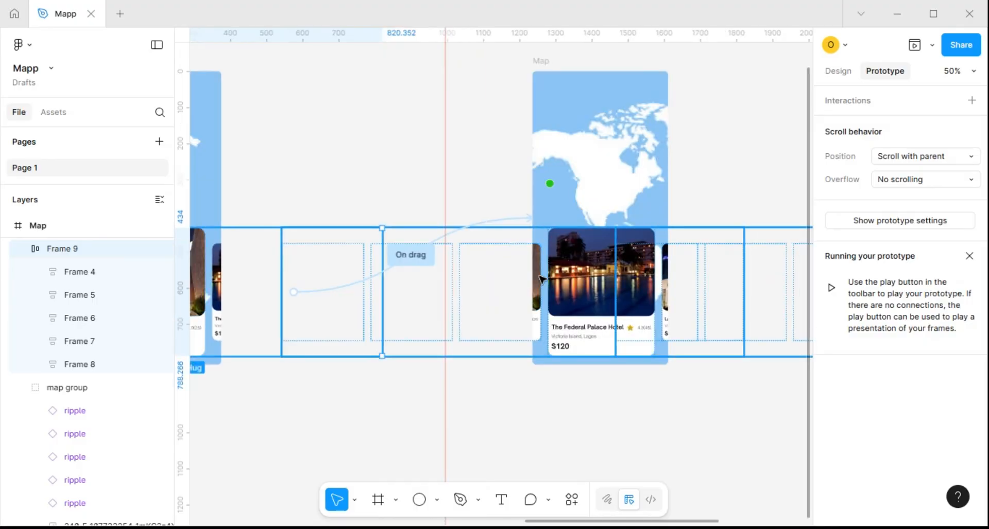
pyautogui.click(540, 278)
pyautogui.scroll(-3, 541, 278)
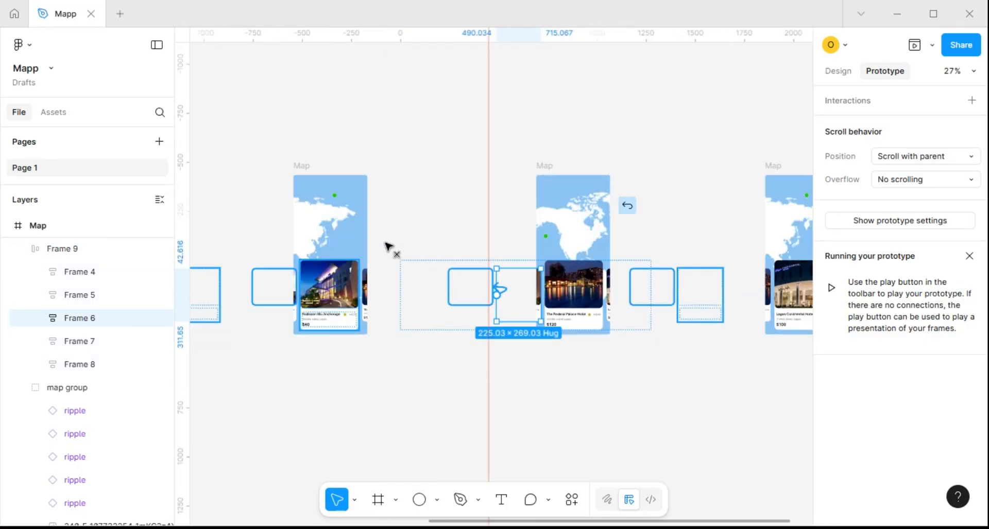
pyautogui.moveTo(386, 243); pyautogui.dragTo(355, 239)
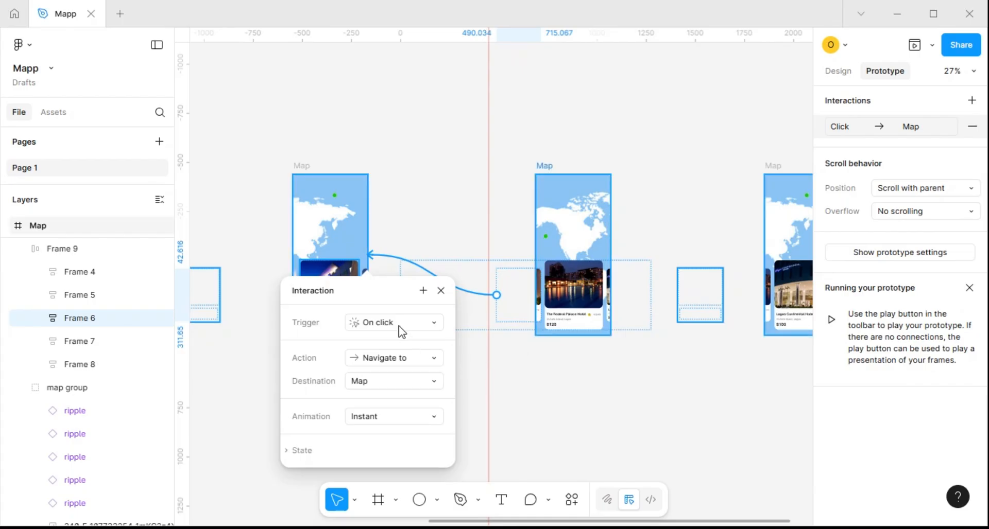
pyautogui.click(402, 323)
pyautogui.click(394, 339)
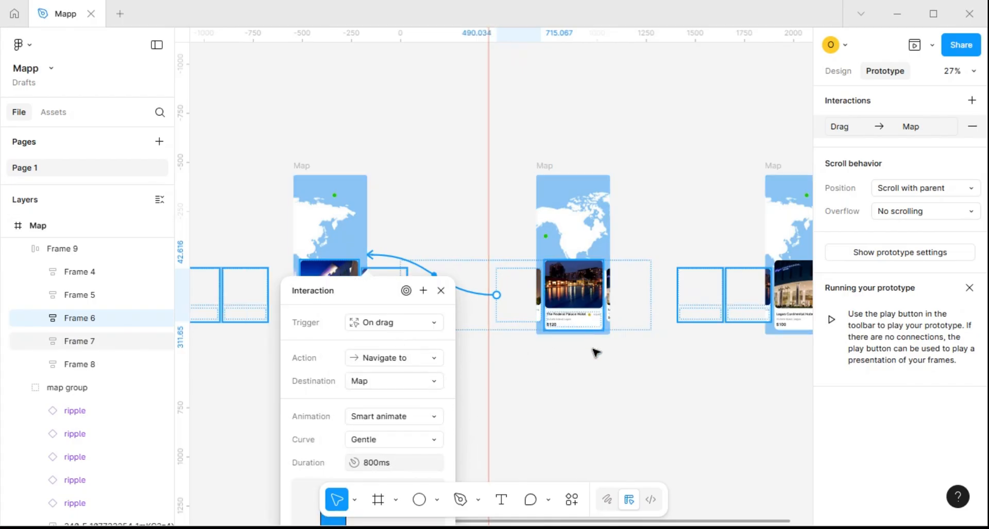
# Link the partly hidden Lagos Continental Hotel card in the fourth Map frame to the fifth Map frame with an On drag trigger
pyautogui.click(631, 303)
pyautogui.scroll(3, 643, 307)
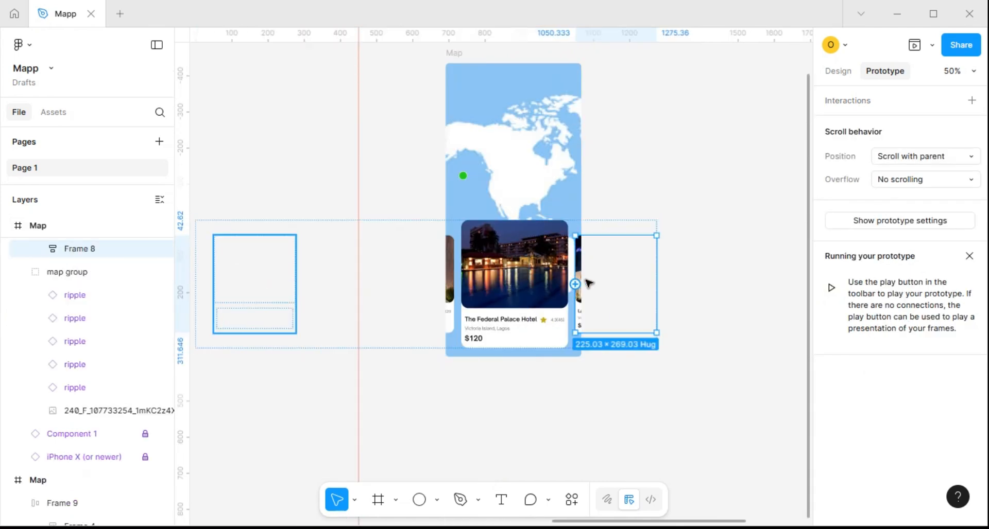
pyautogui.moveTo(576, 284); pyautogui.dragTo(728, 201)
pyautogui.click(733, 281)
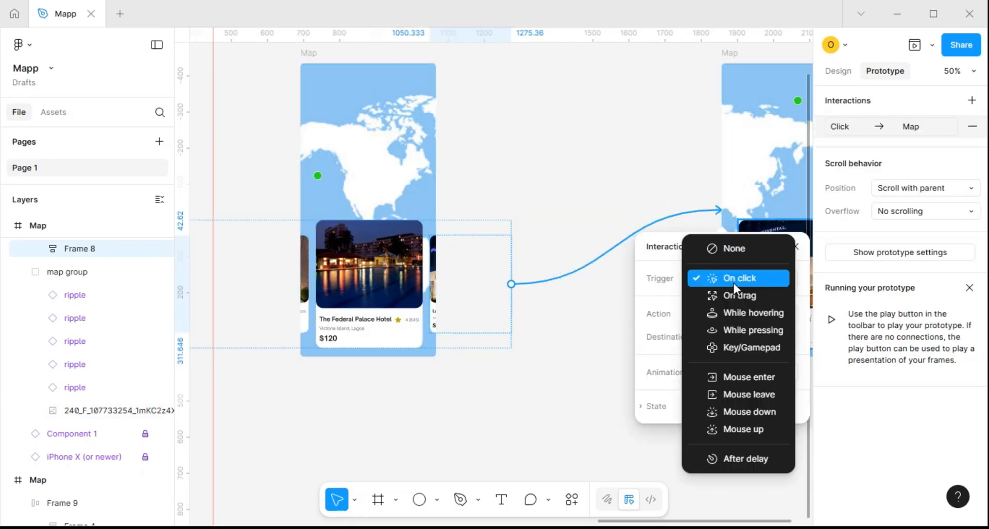
pyautogui.click(743, 292)
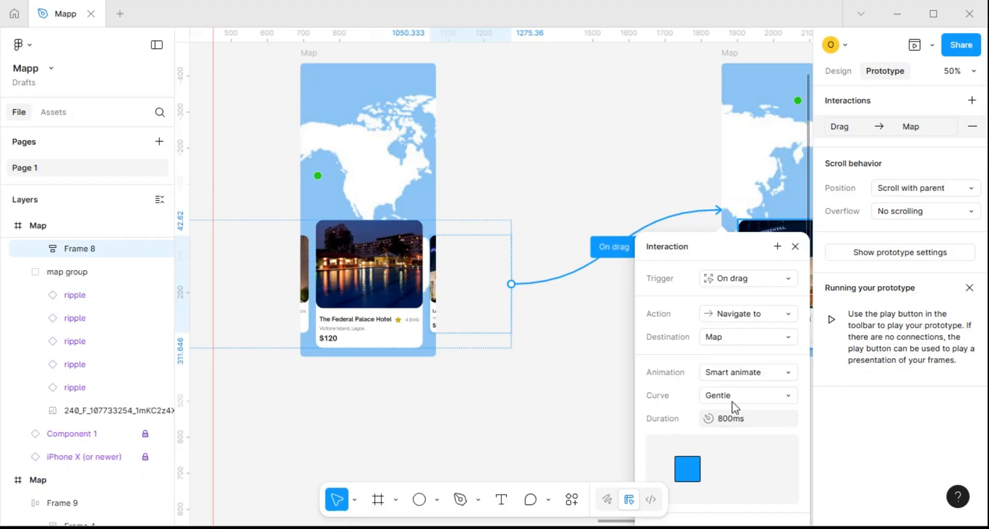
pyautogui.click(795, 247)
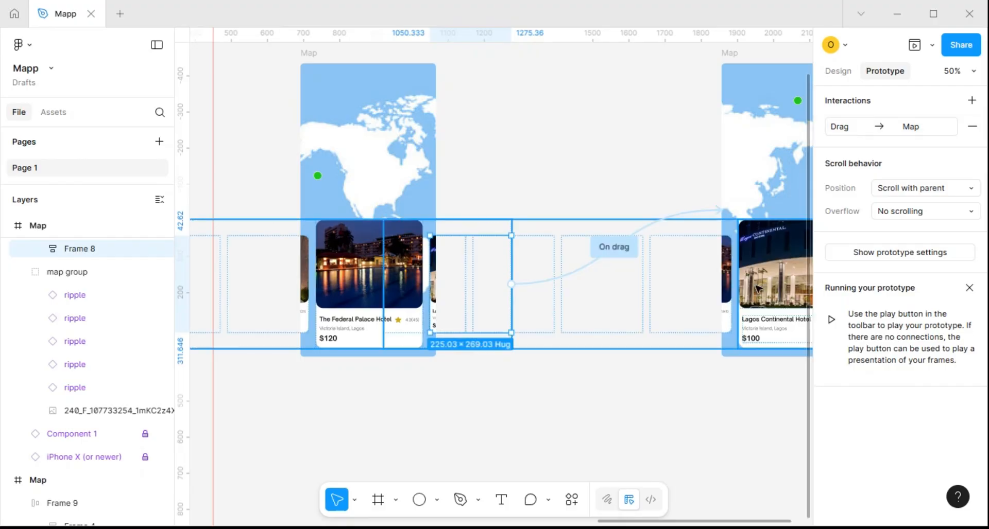
# Link the partly hidden Federal Palace Hotel card in the fifth Map frame back to the fourth Map frame with an On drag trigger
pyautogui.doubleClick(730, 286)
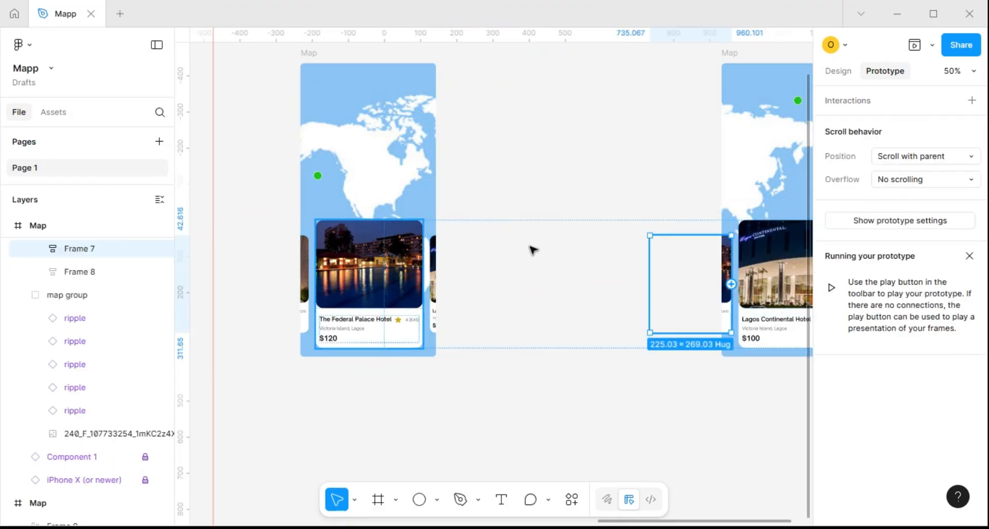
pyautogui.moveTo(650, 283); pyautogui.dragTo(432, 204)
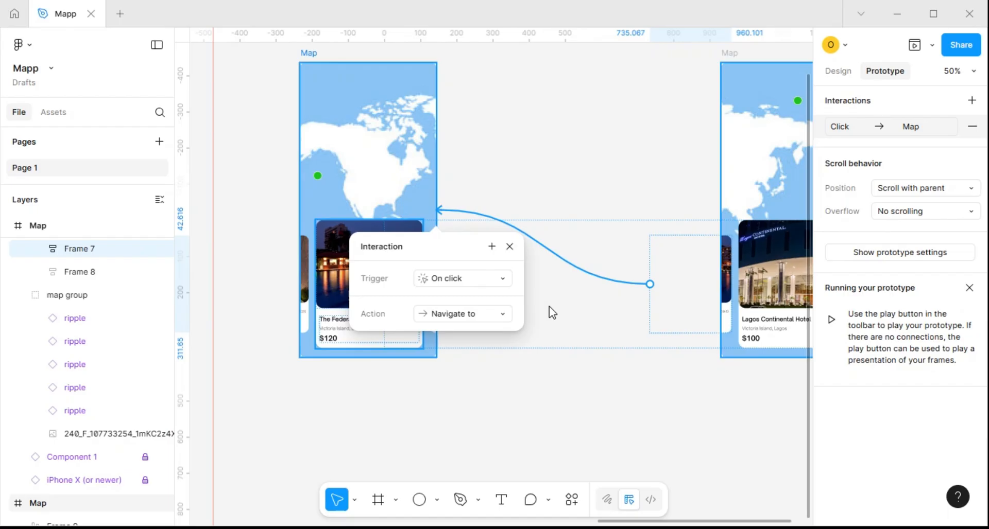
pyautogui.click(474, 282)
pyautogui.click(459, 300)
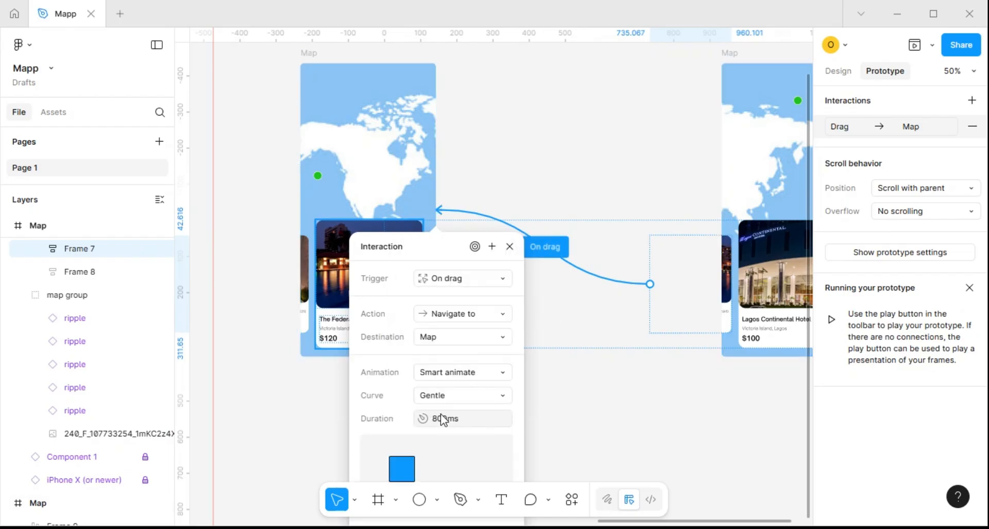
# Close the interaction settings and open an inline prototype preview starting from the first Map frame, Flow 1
pyautogui.click(510, 247)
pyautogui.scroll(-5, 514, 346)
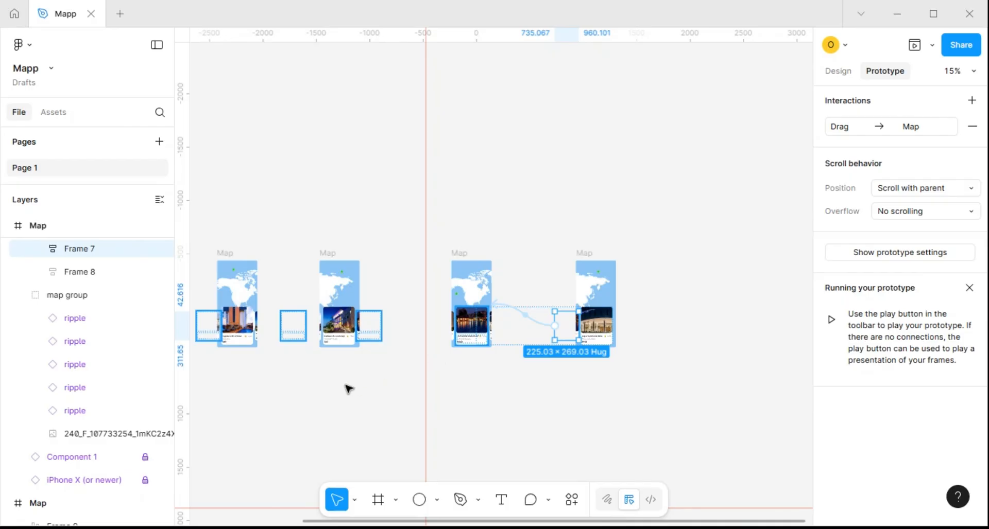
pyautogui.click(298, 397)
pyautogui.moveTo(300, 399); pyautogui.dragTo(561, 379)
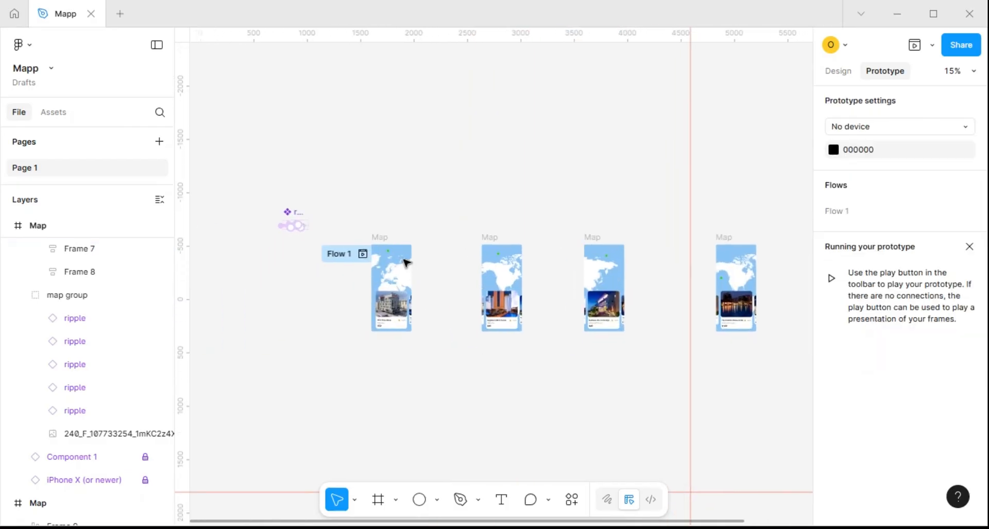
pyautogui.click(383, 238)
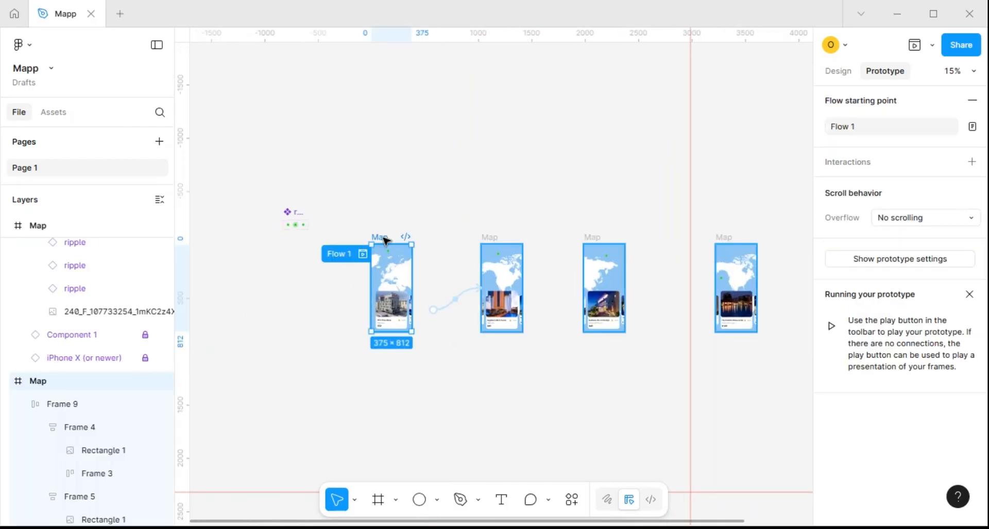
pyautogui.hotkey('shift', 'space')
# Test the card transitions in the preview by swiping forward and back between the GTA Hotel Ikeja, Joygate and Federal Palace Hotel screens
pyautogui.moveTo(256, 385); pyautogui.dragTo(159, 379)
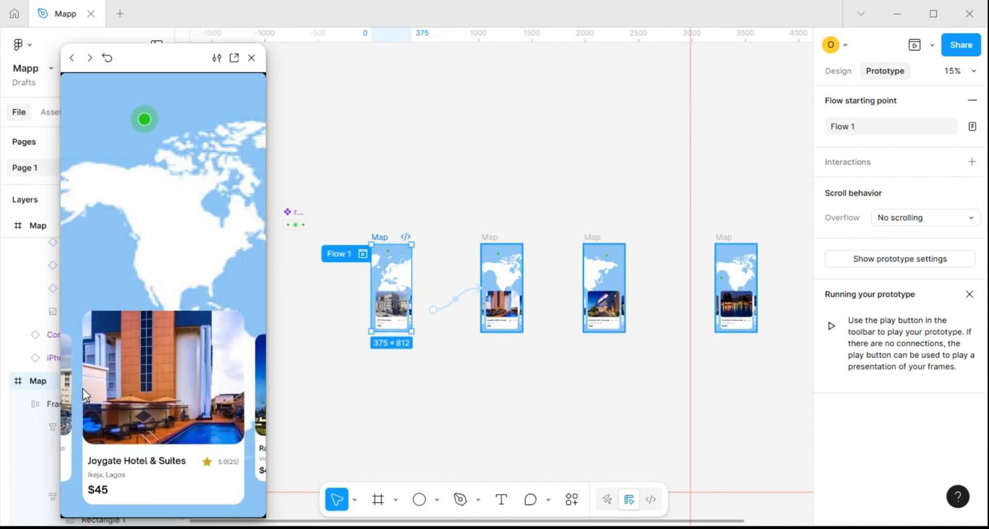
pyautogui.moveTo(82, 389); pyautogui.dragTo(196, 385)
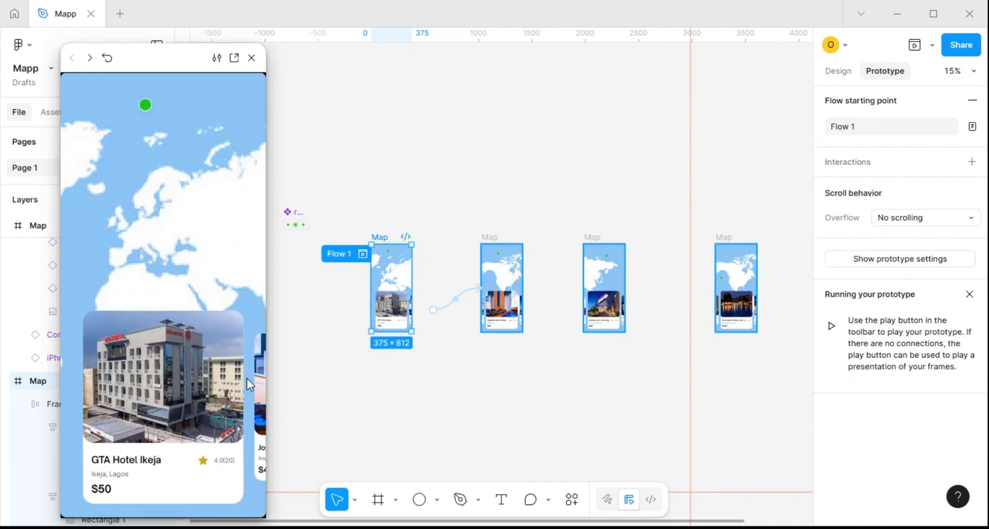
pyautogui.moveTo(256, 382); pyautogui.dragTo(161, 382)
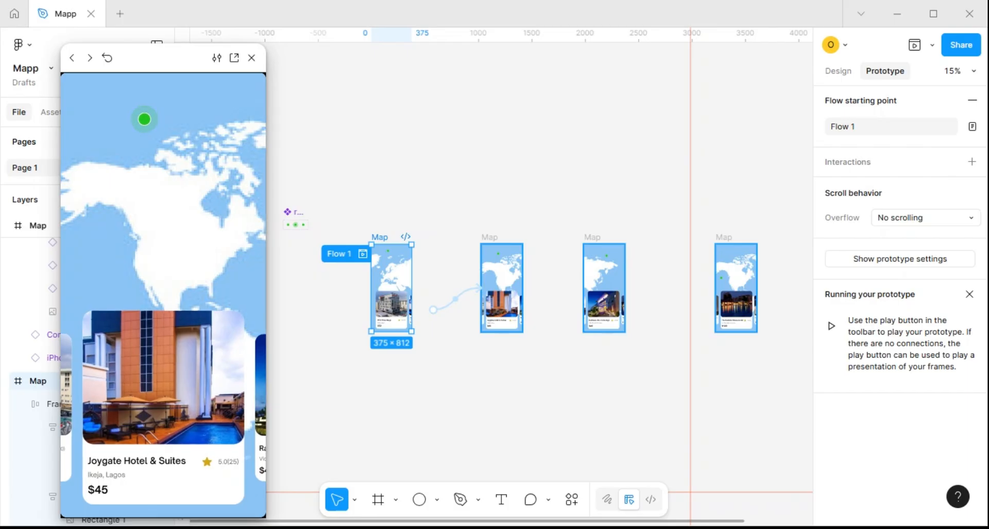
pyautogui.moveTo(232, 384); pyautogui.dragTo(142, 384)
pyautogui.moveTo(232, 383); pyautogui.dragTo(149, 383)
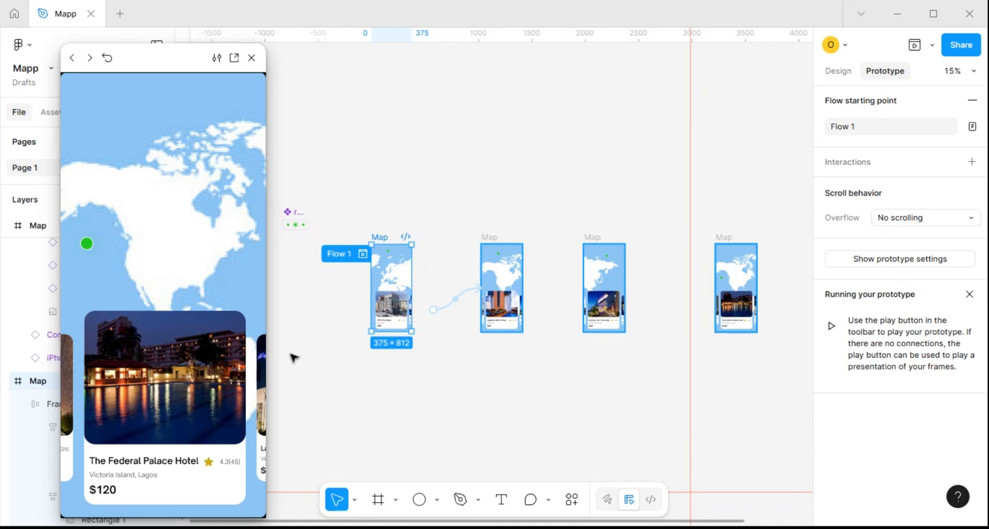
pyautogui.moveTo(259, 385)
pyautogui.mouseDown()
pyautogui.moveTo(98, 396)
pyautogui.moveTo(144, 401)
pyautogui.mouseUp()
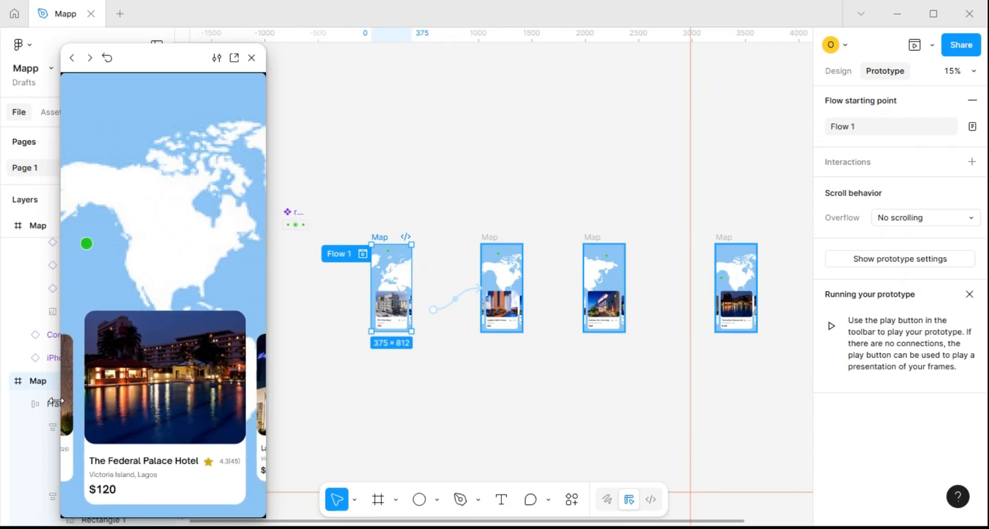
pyautogui.moveTo(67, 398); pyautogui.dragTo(113, 397)
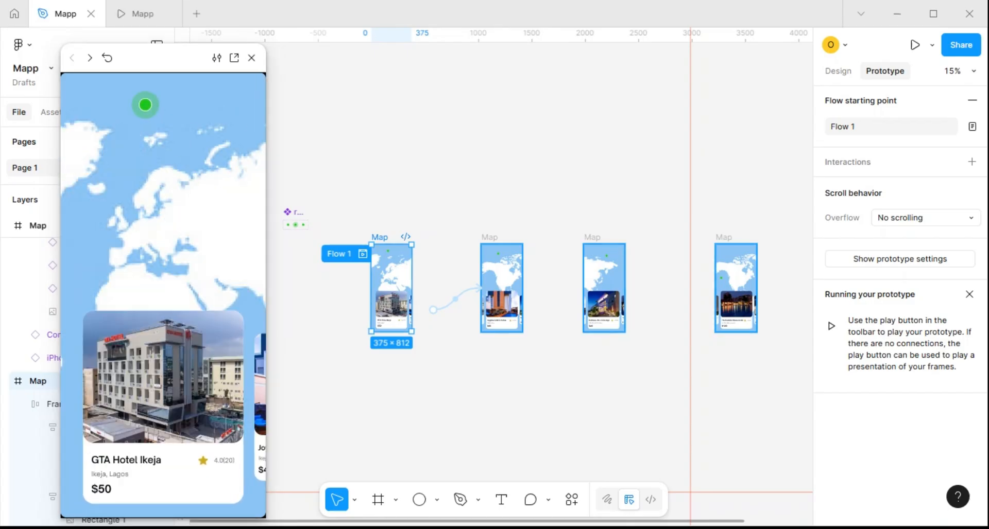